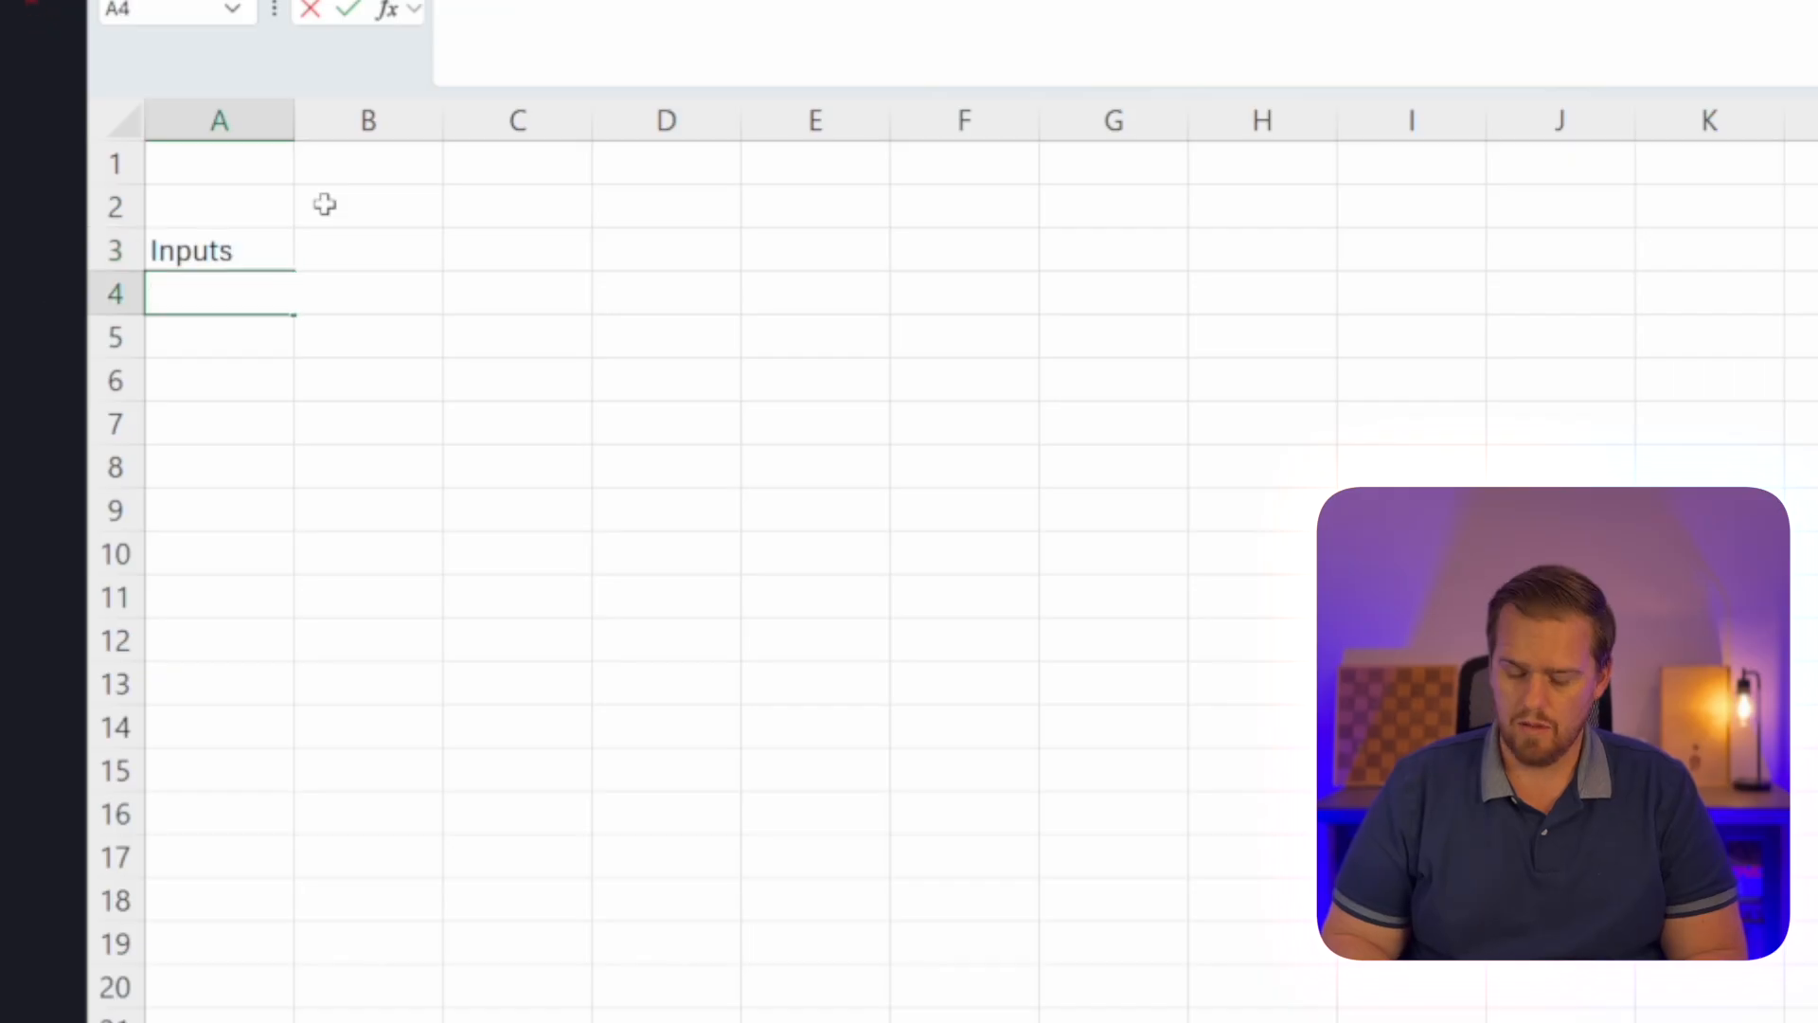
Enter the labels Loan Amount, Rate and Term in years in cells A4 to A6 beneath Inputs.
{"action": "type", "text": "Loan Amount"}
{"action": "key", "text": "Return"}
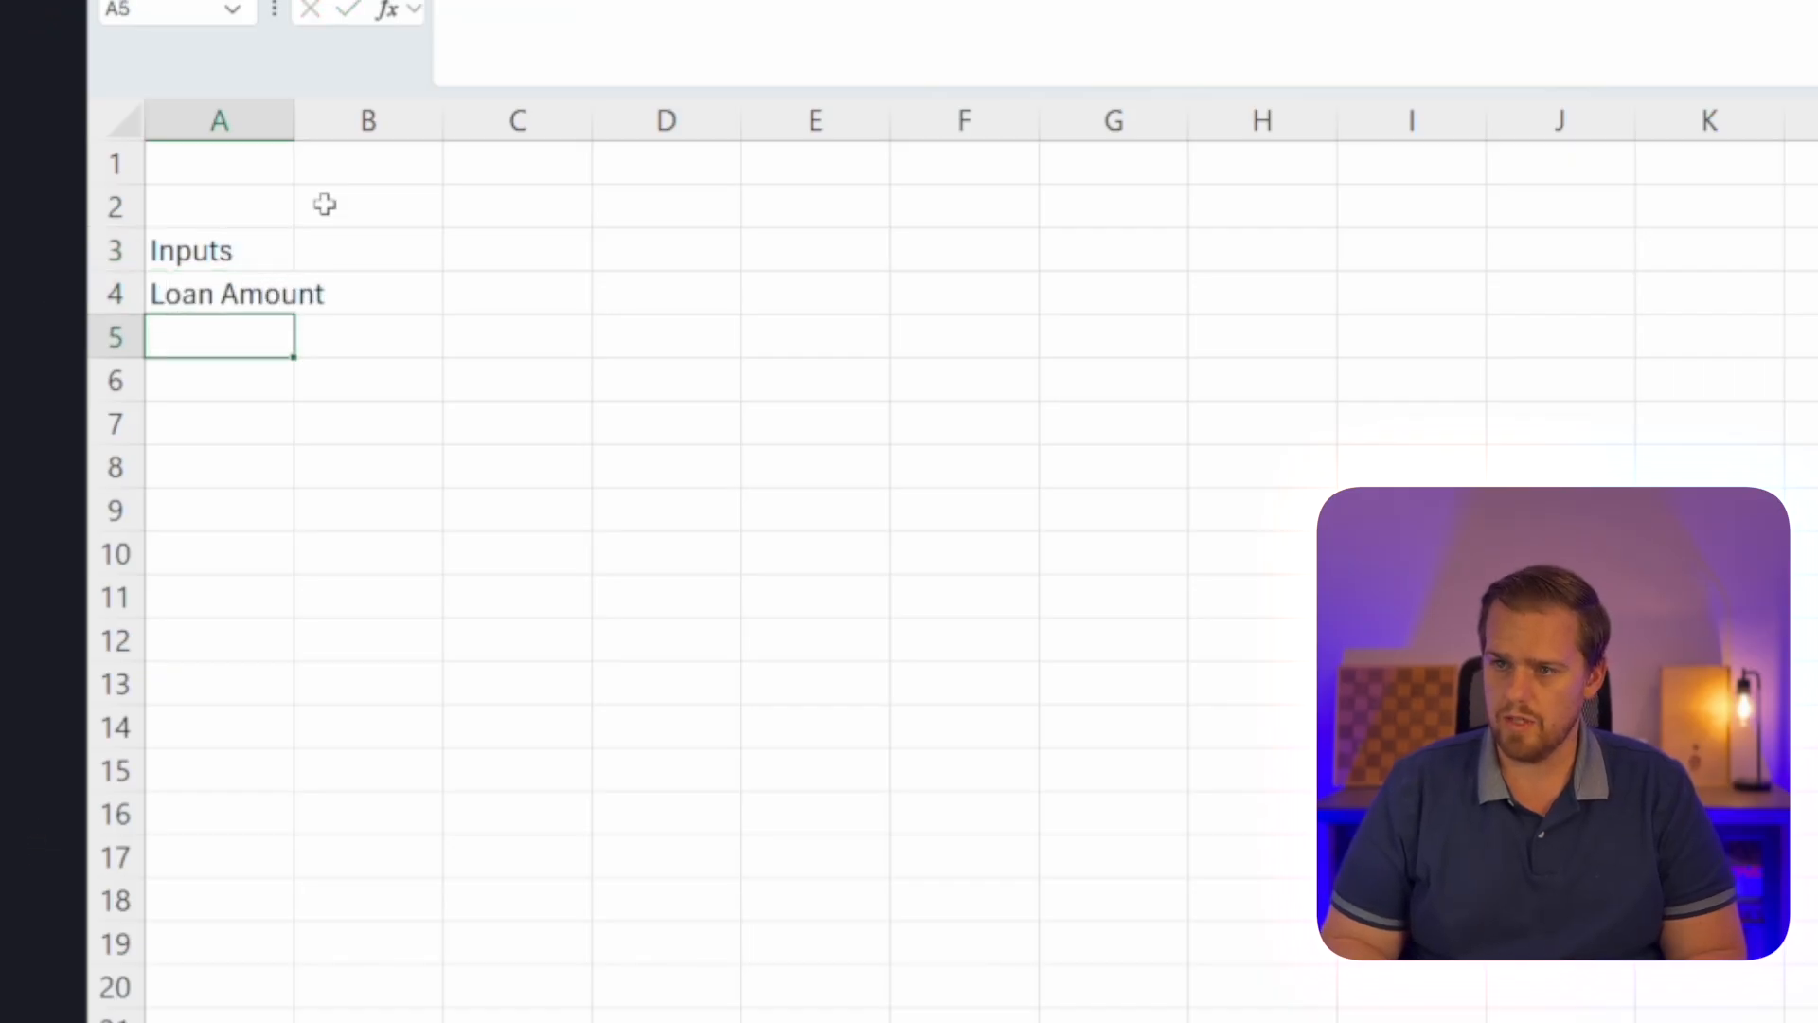
{"action": "type", "text": "Rate"}
{"action": "key", "text": "Return"}
{"action": "type", "text": "Ter"}
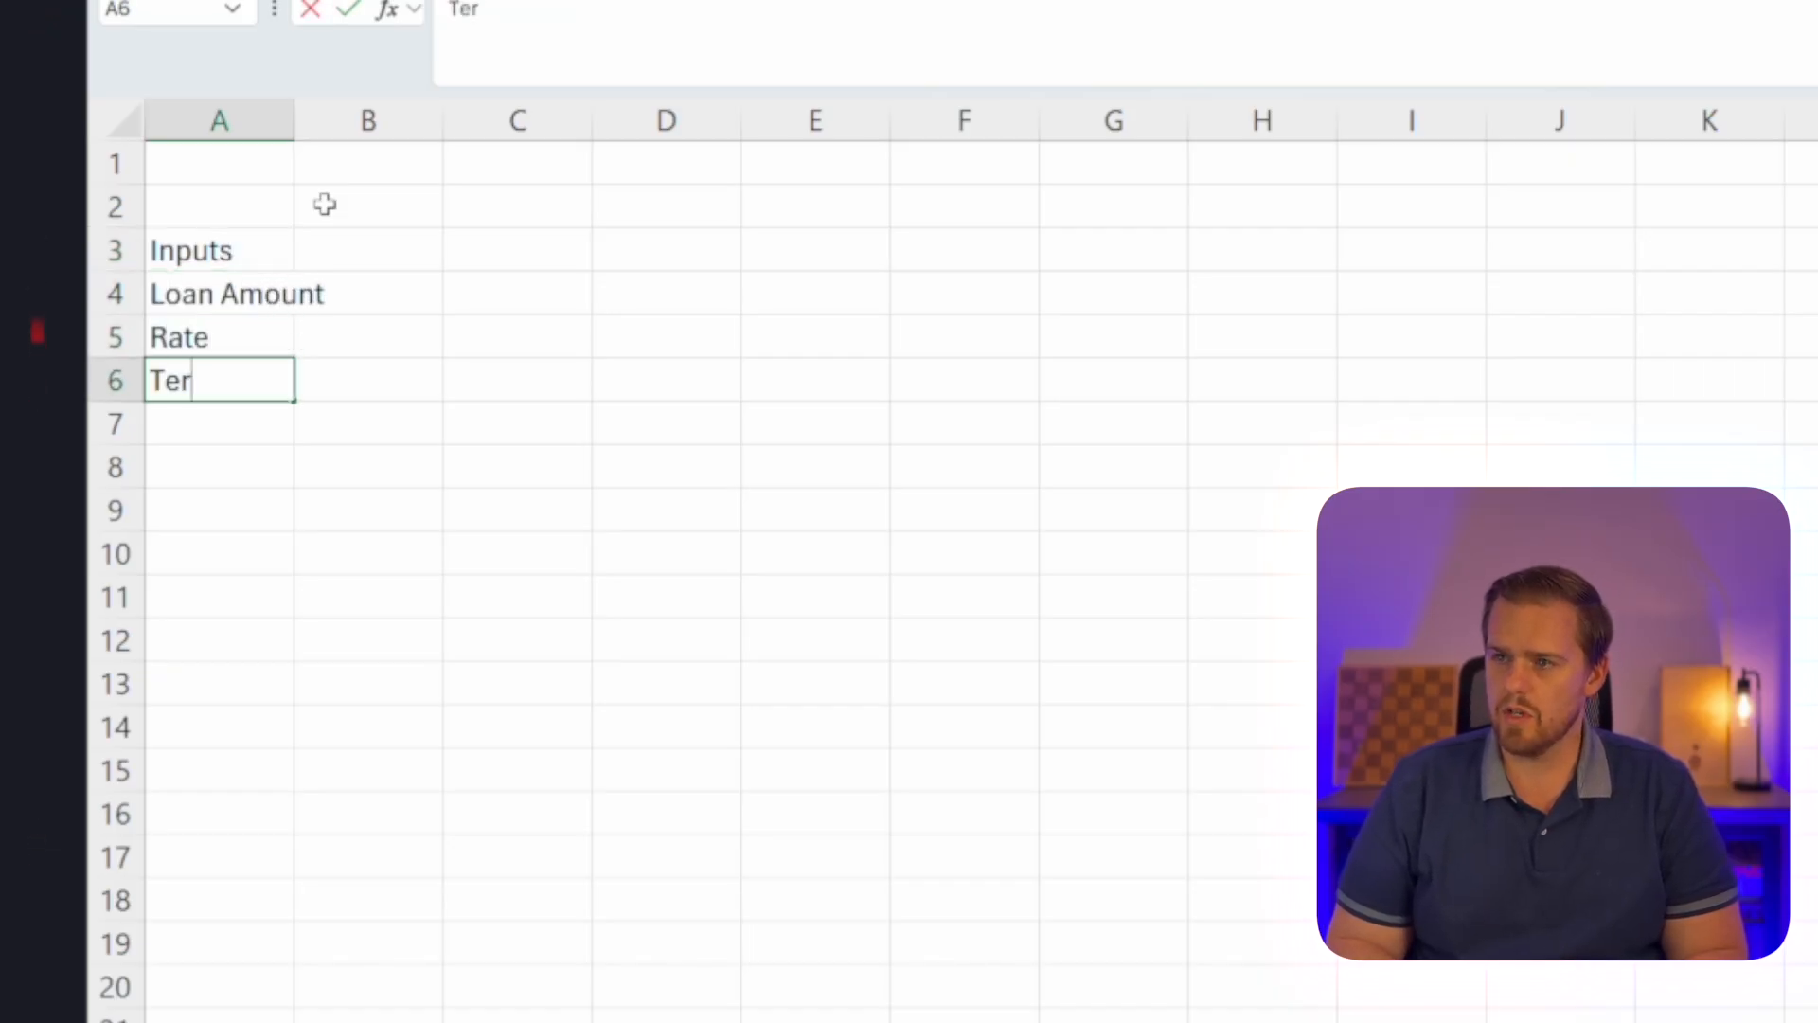
{"action": "type", "text": "m in years"}
{"action": "key", "text": "Return"}
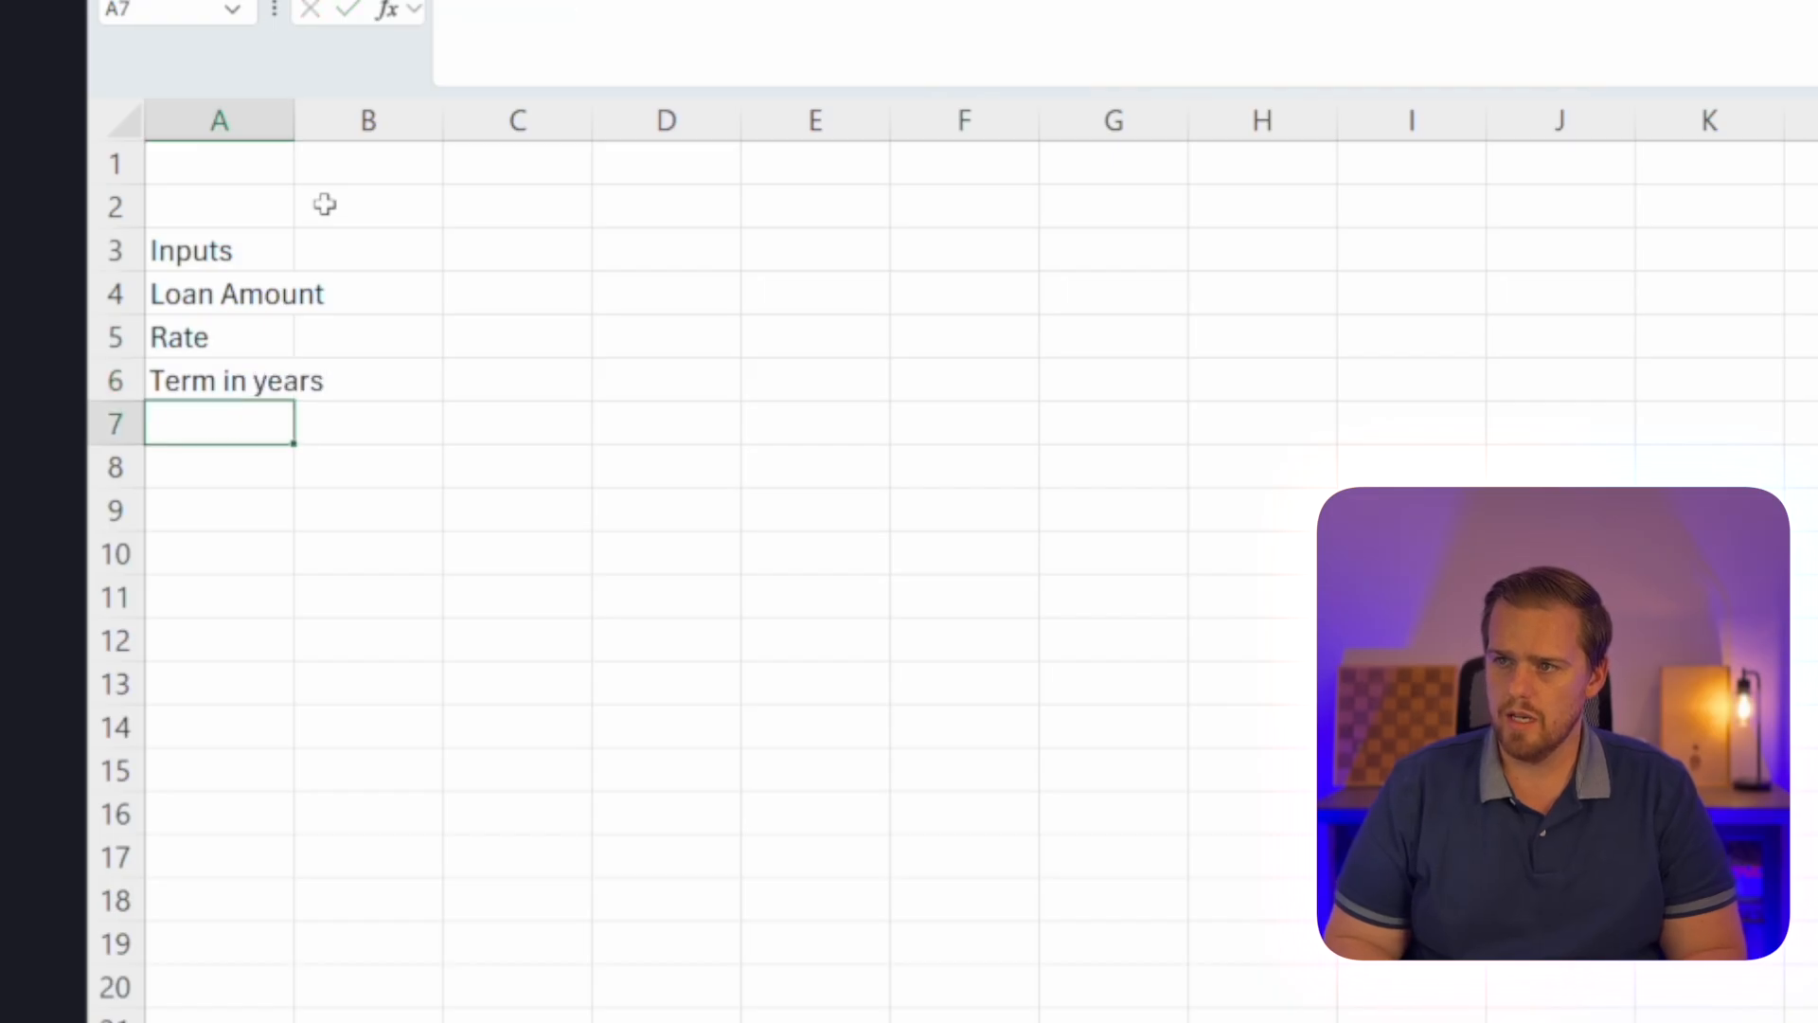
Add the labels Term in months and Monthly Payments in cells A7 and A8.
{"action": "type", "text": "Tem"}
{"action": "key", "text": "BackSpace"}
{"action": "type", "text": "rm in months"}
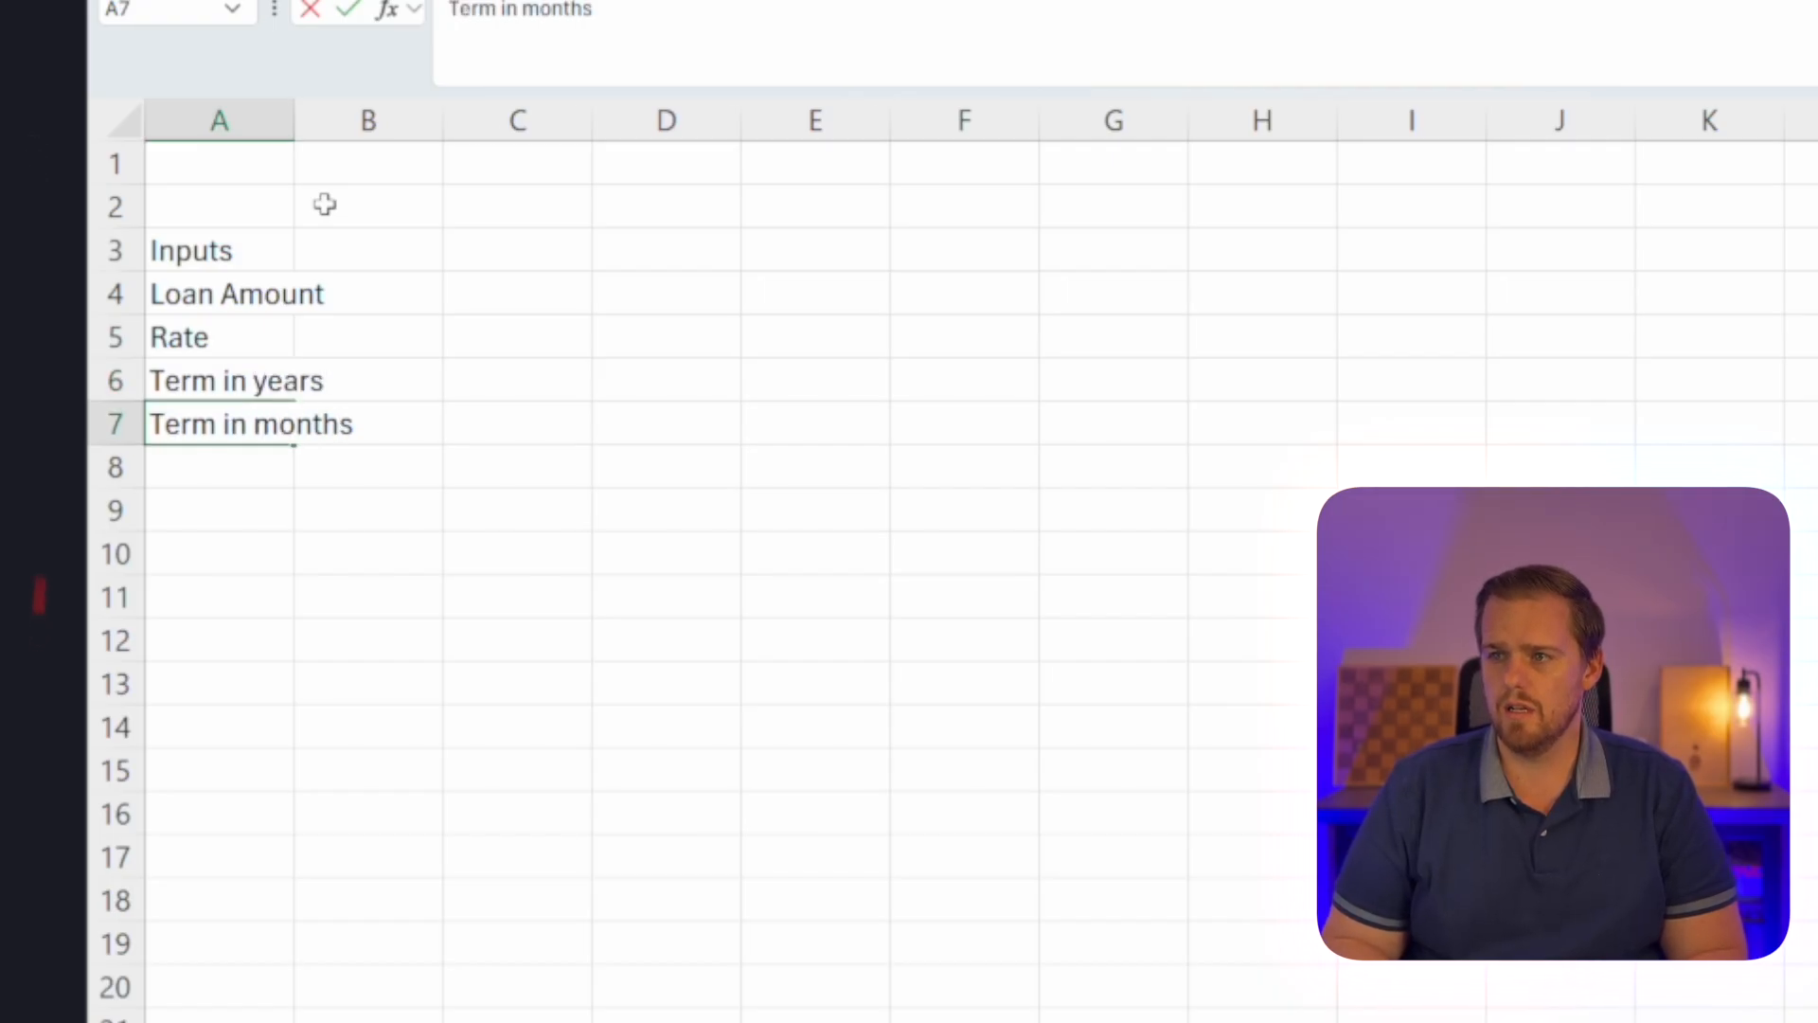
{"action": "key", "text": "Return"}
{"action": "type", "text": "M"}
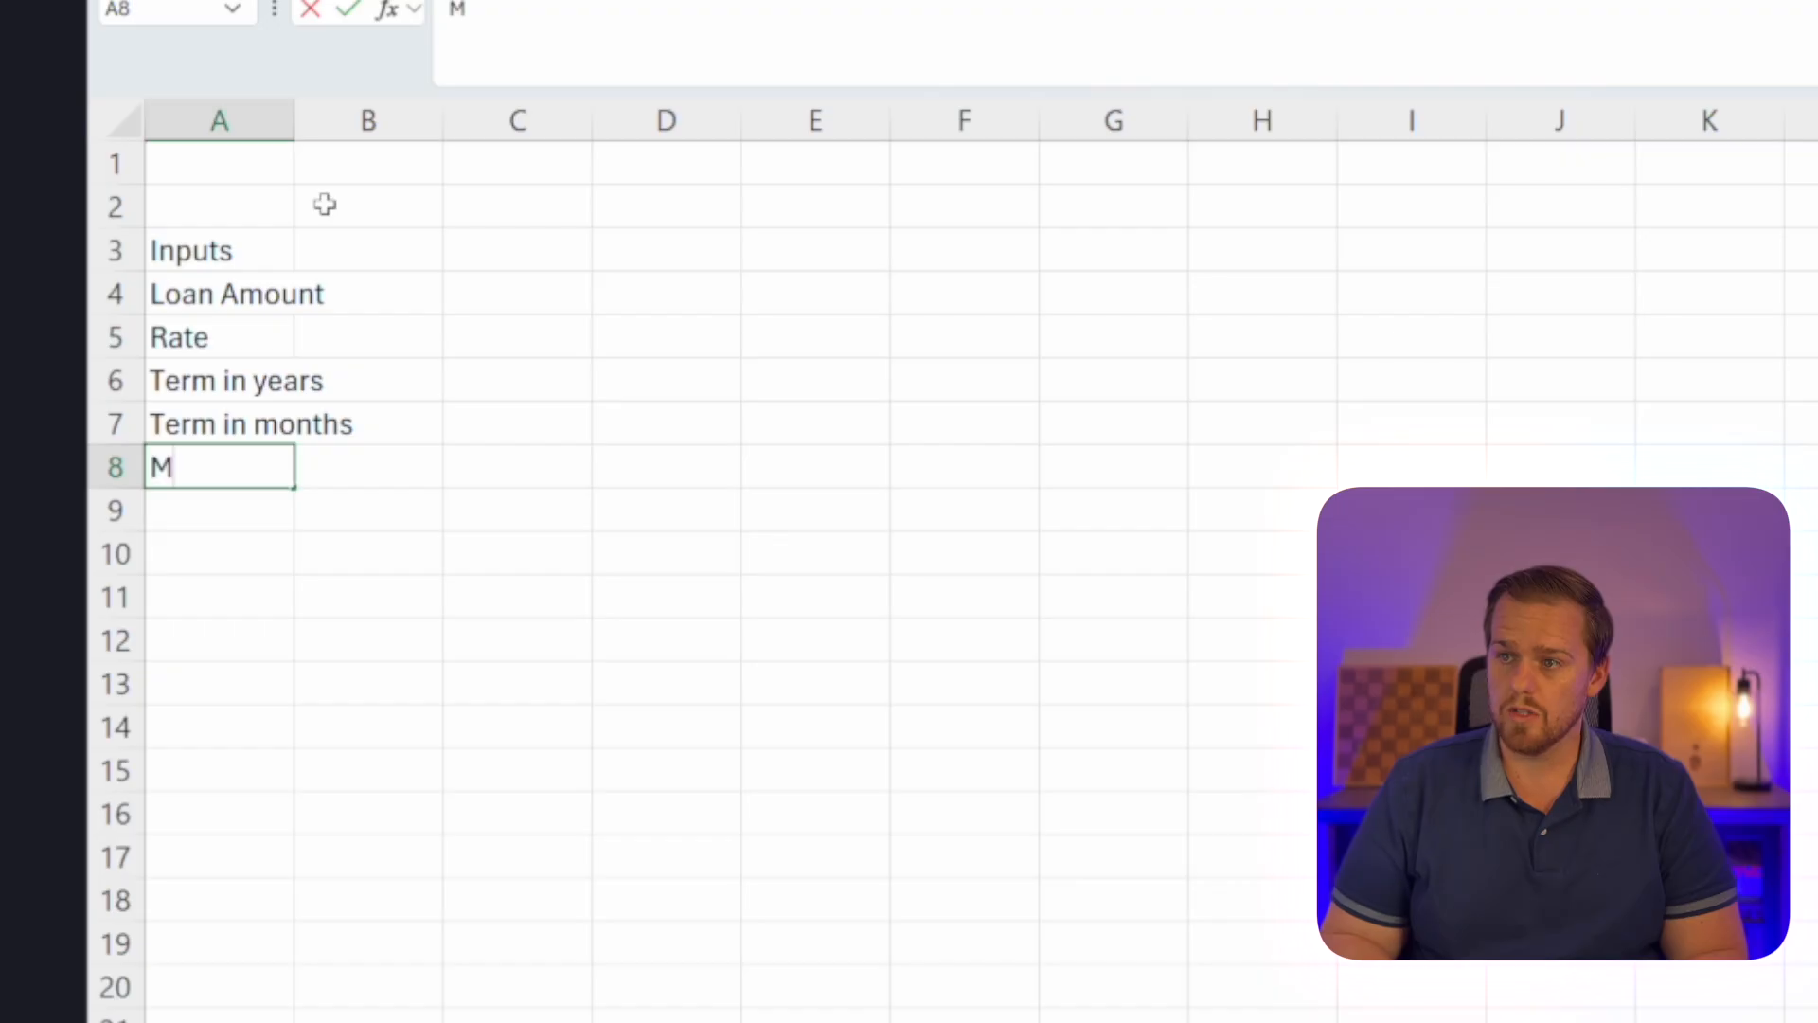
{"action": "type", "text": "onthly Payme"}
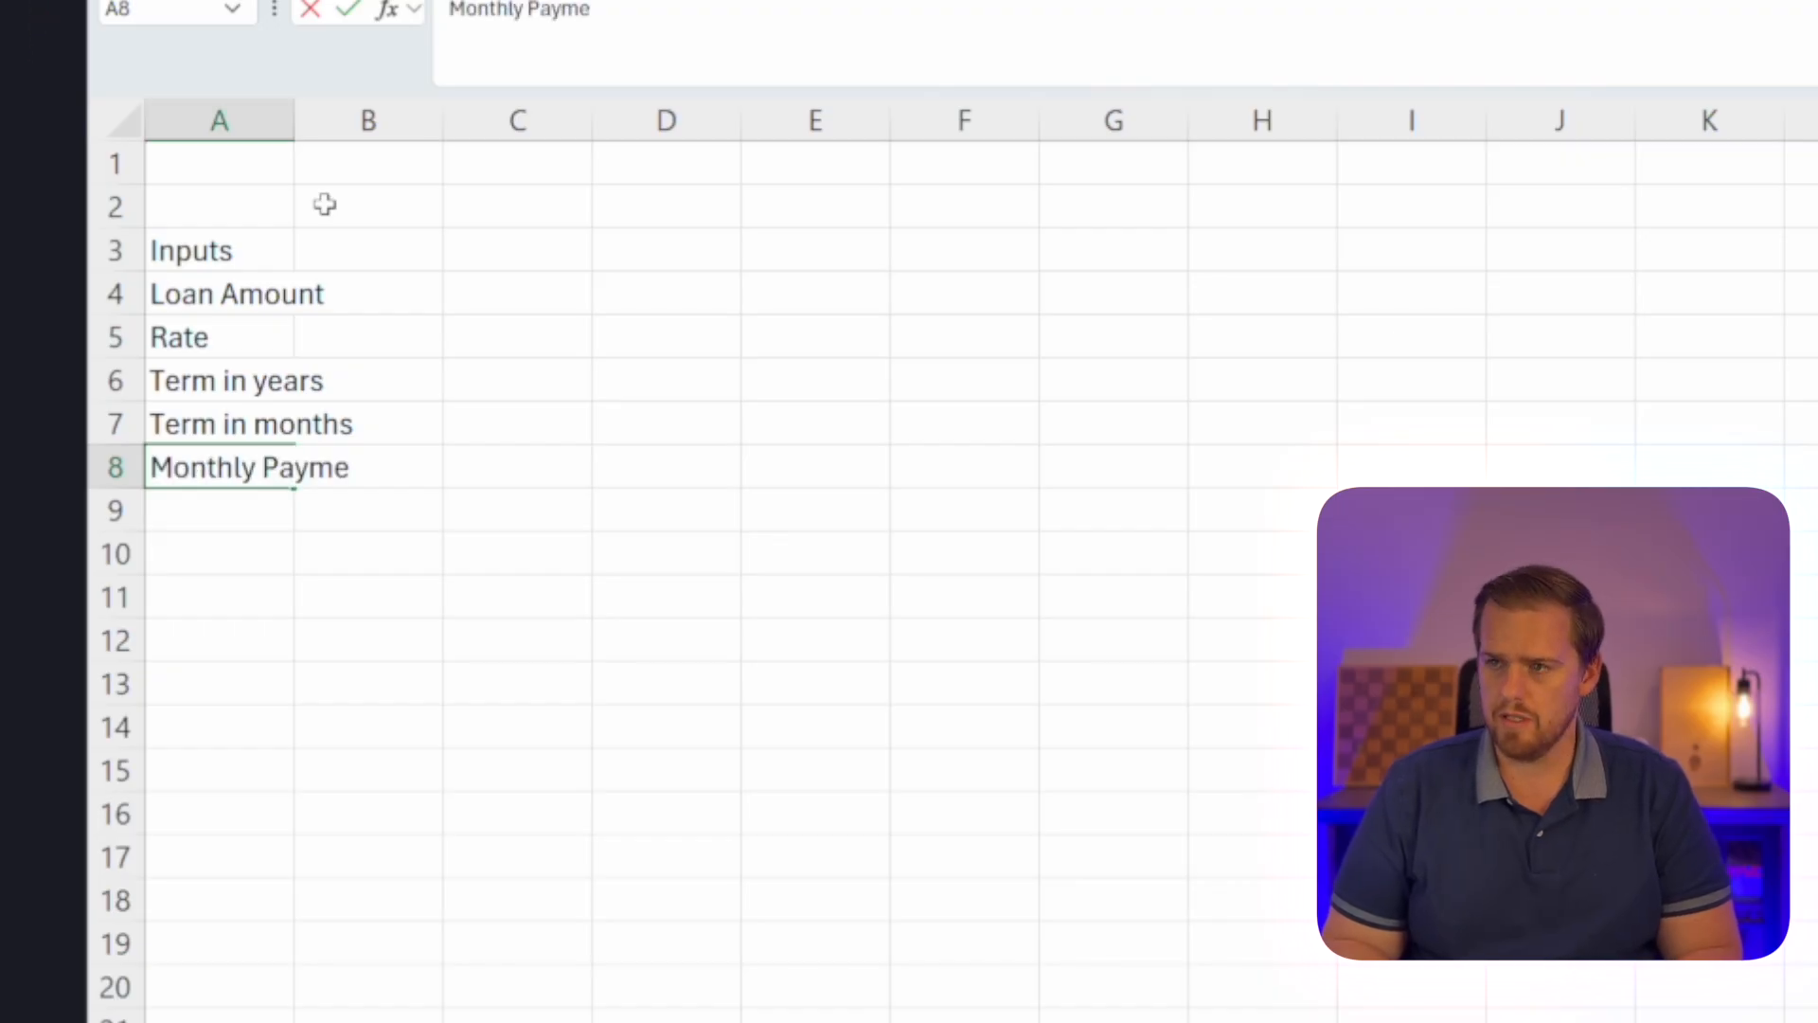
{"action": "type", "text": "nts"}
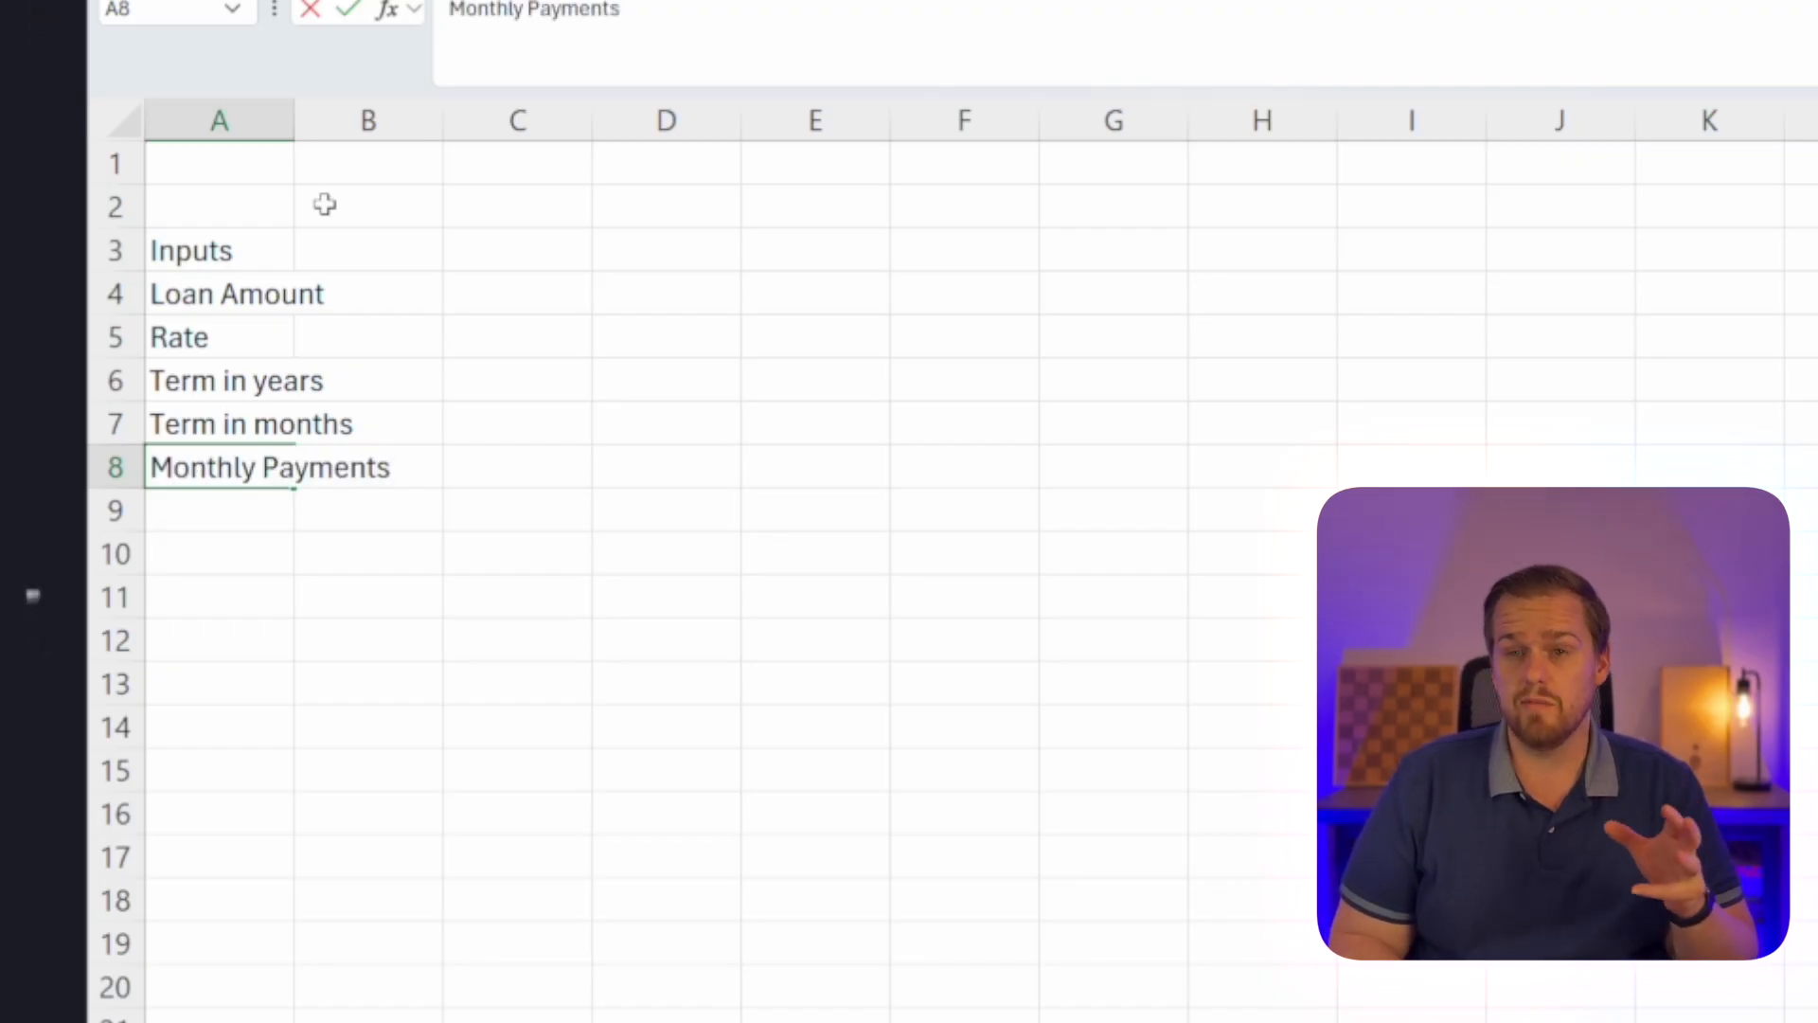
{"action": "key", "text": "Return"}
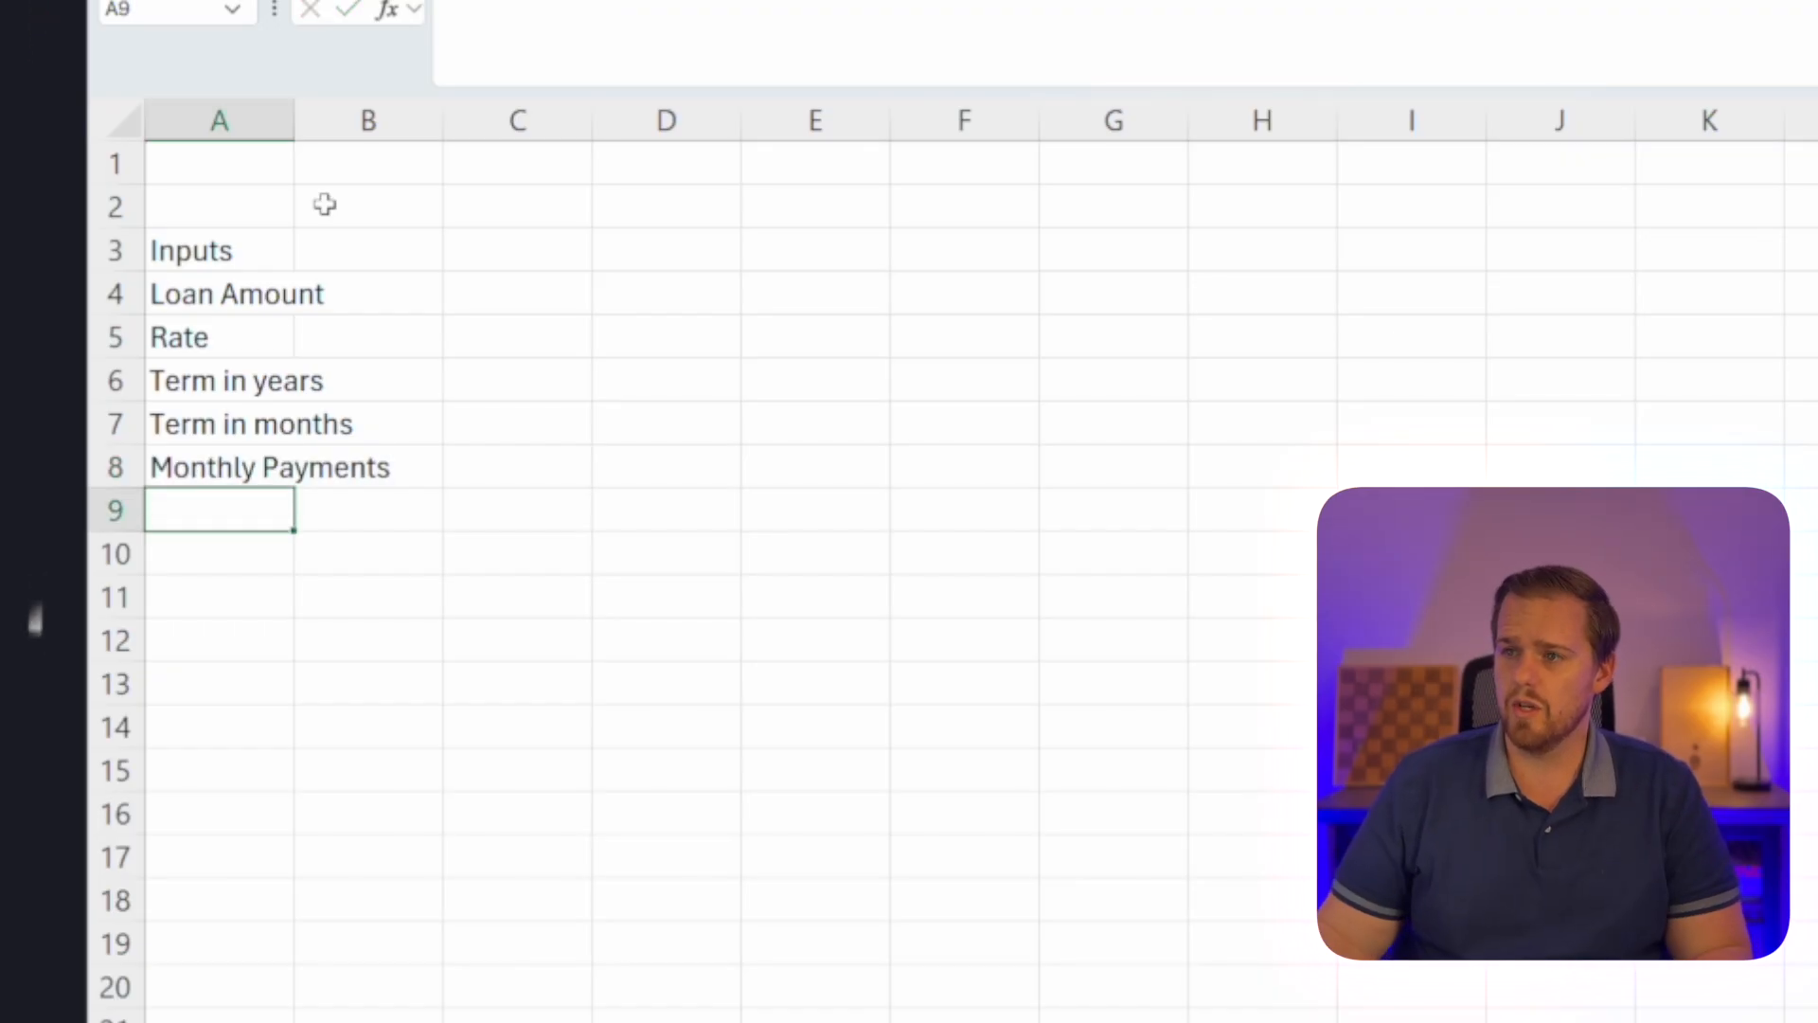
Fit column A's width to its labels and apply heading formatting to the Inputs cell A3.
{"action": "double_click", "coordinate": [294, 126]}
{"action": "left_click", "coordinate": [304, 248]}
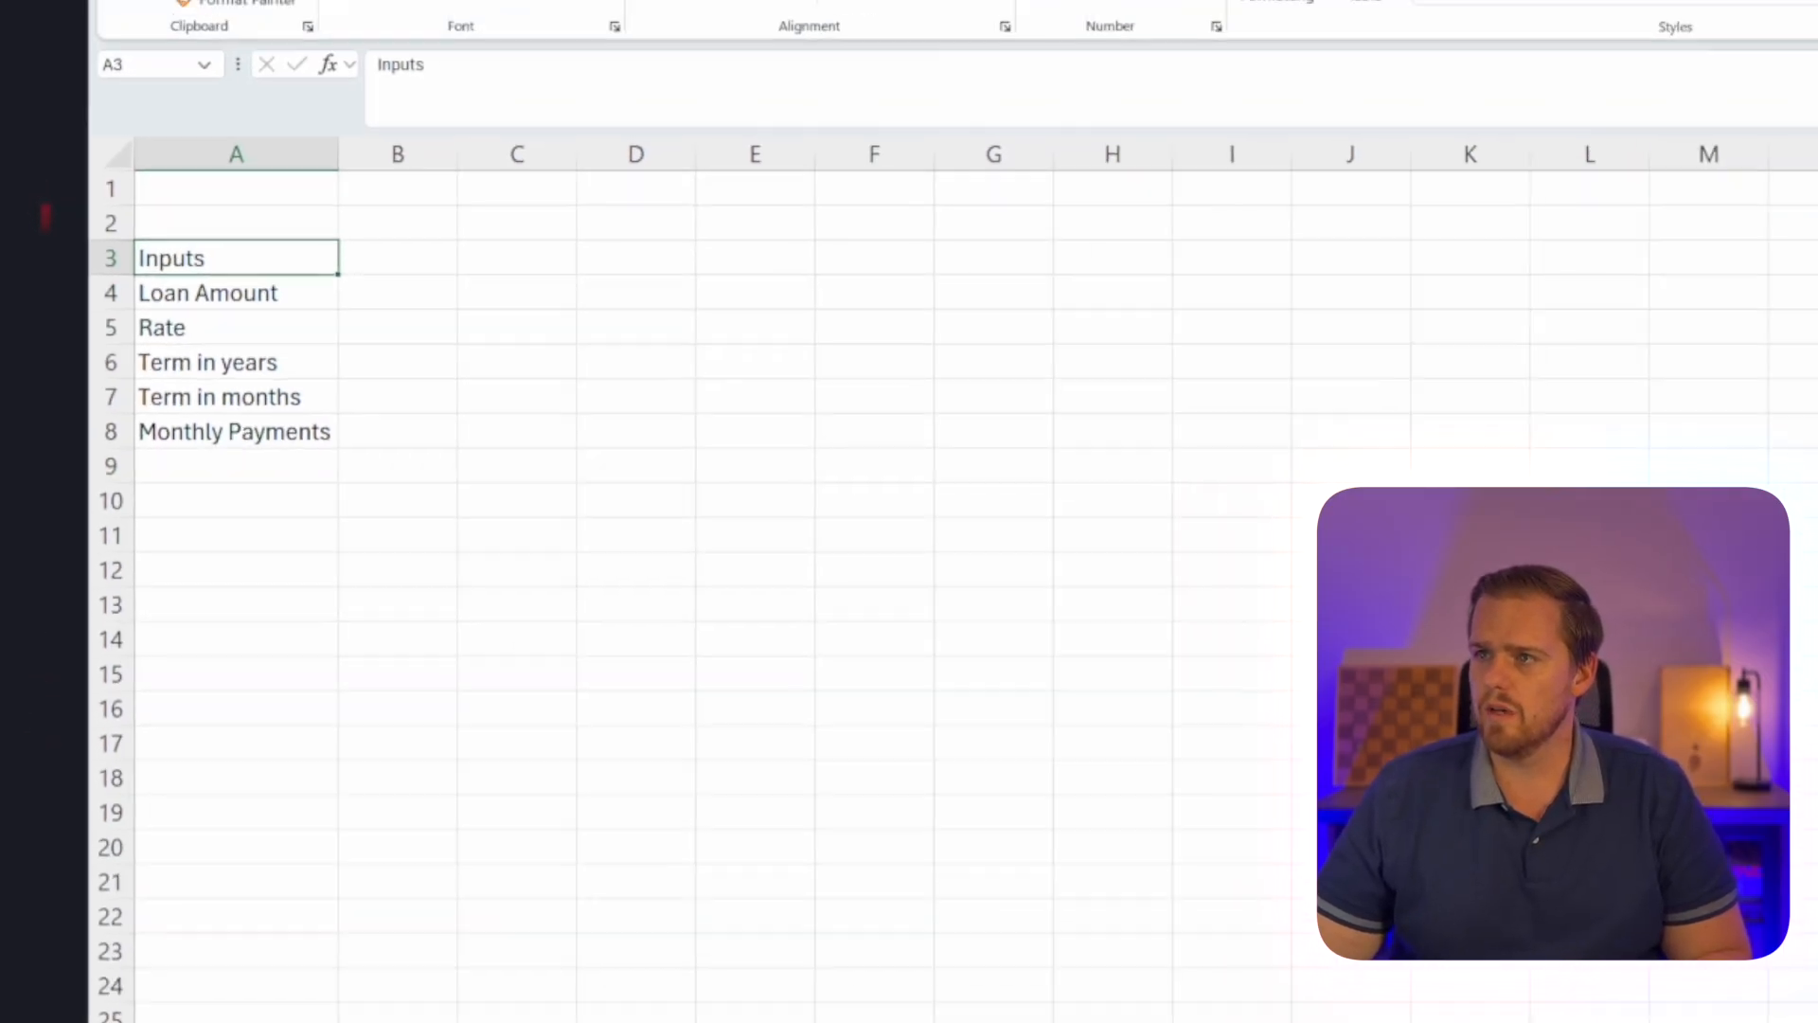
{"action": "left_click", "coordinate": [376, 89]}
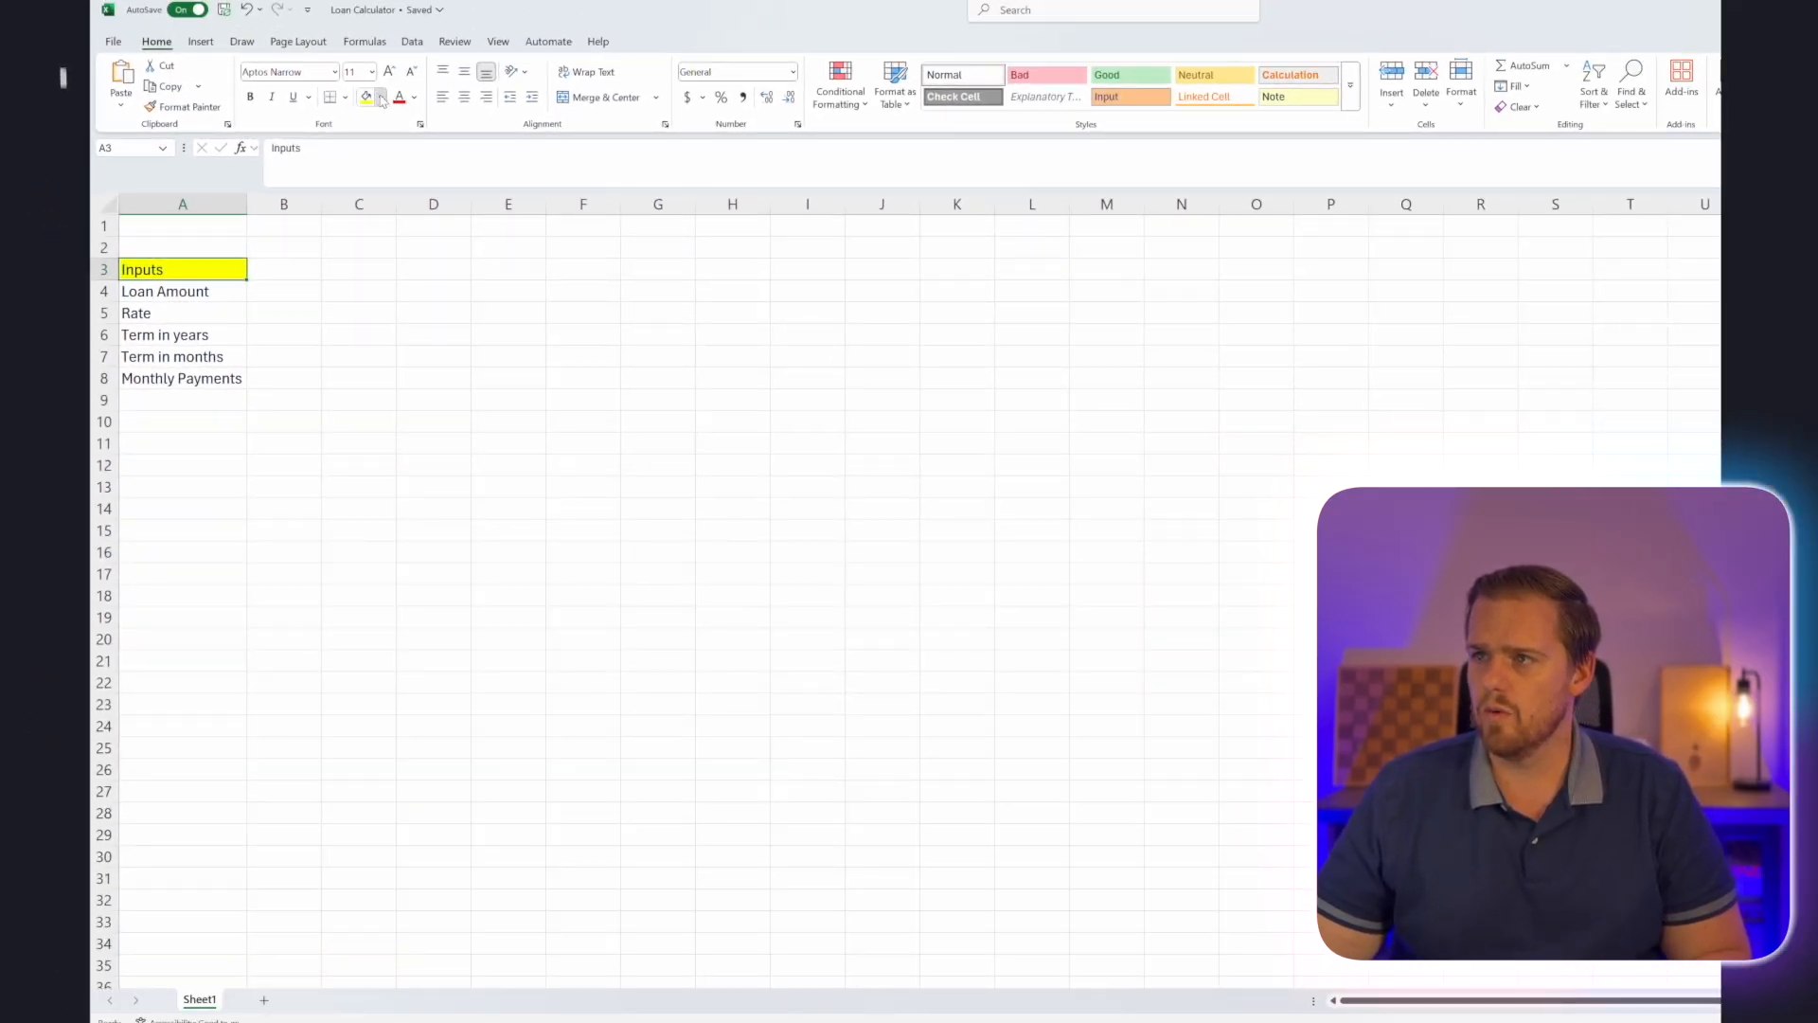
{"action": "left_click", "coordinate": [389, 90]}
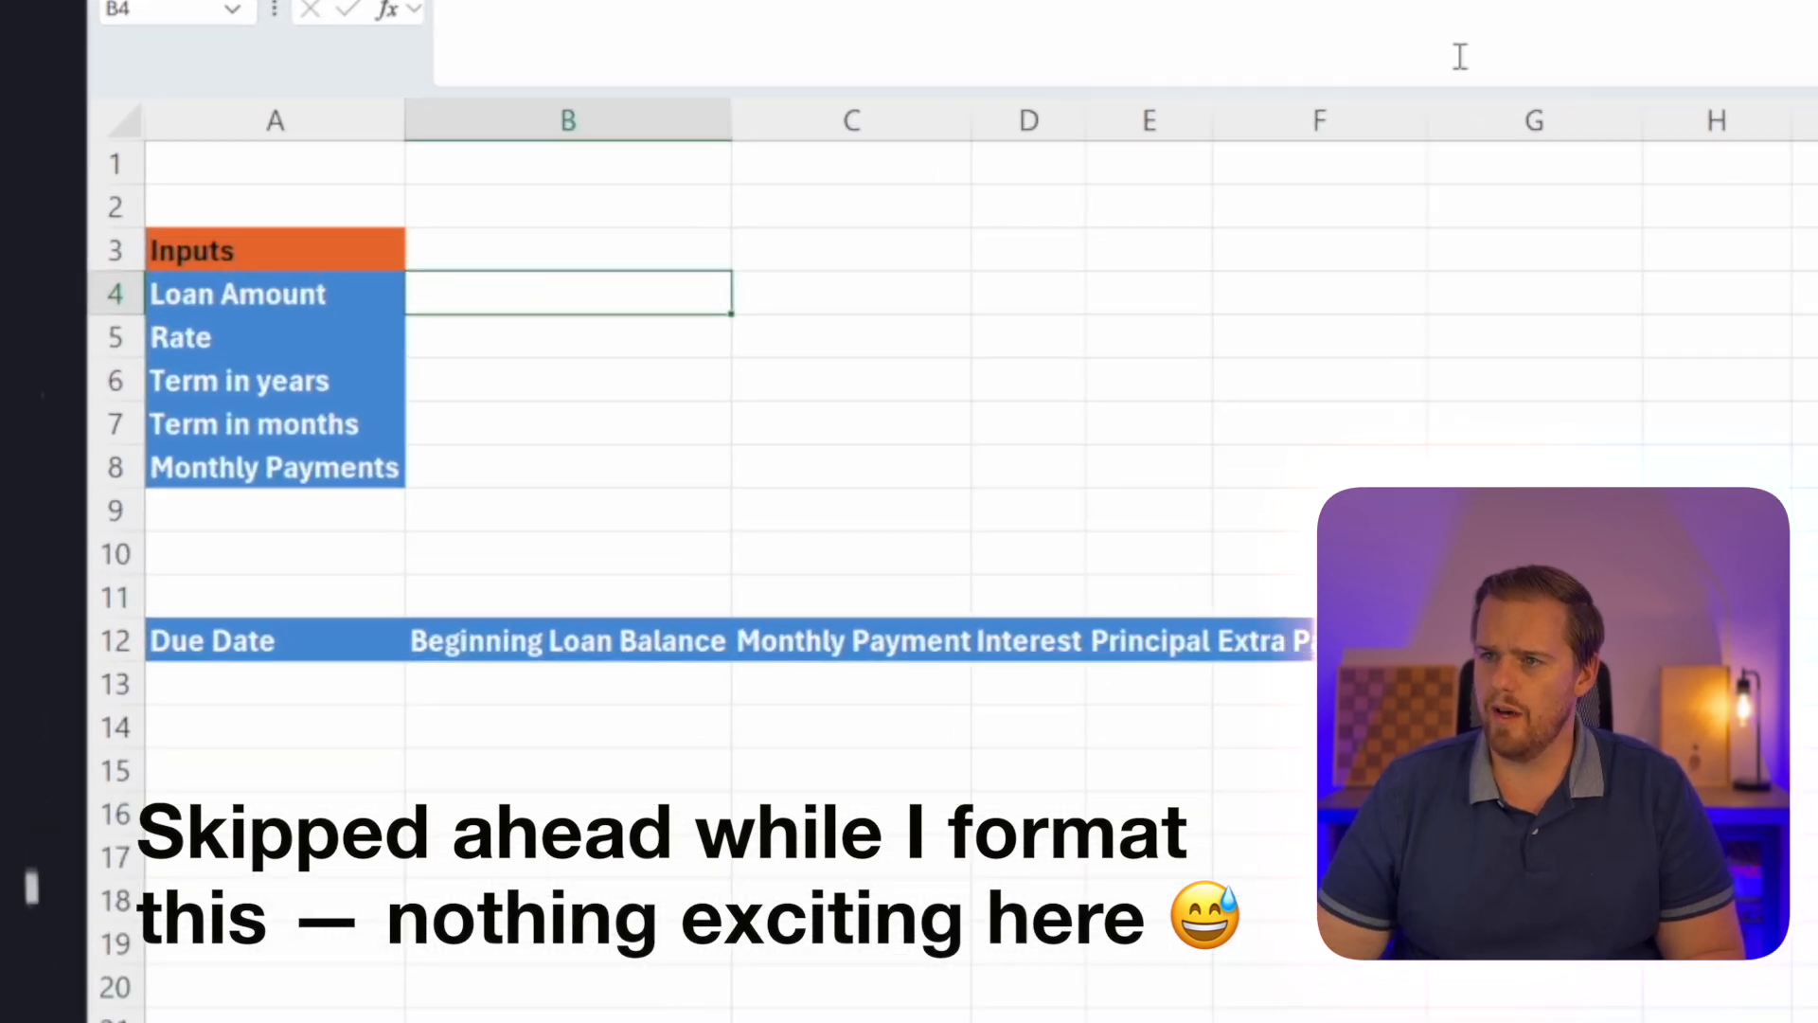
Enter a loan amount of 30000 in B4 and format it with a thousands separator and two decimals.
{"action": "type", "text": "30000"}
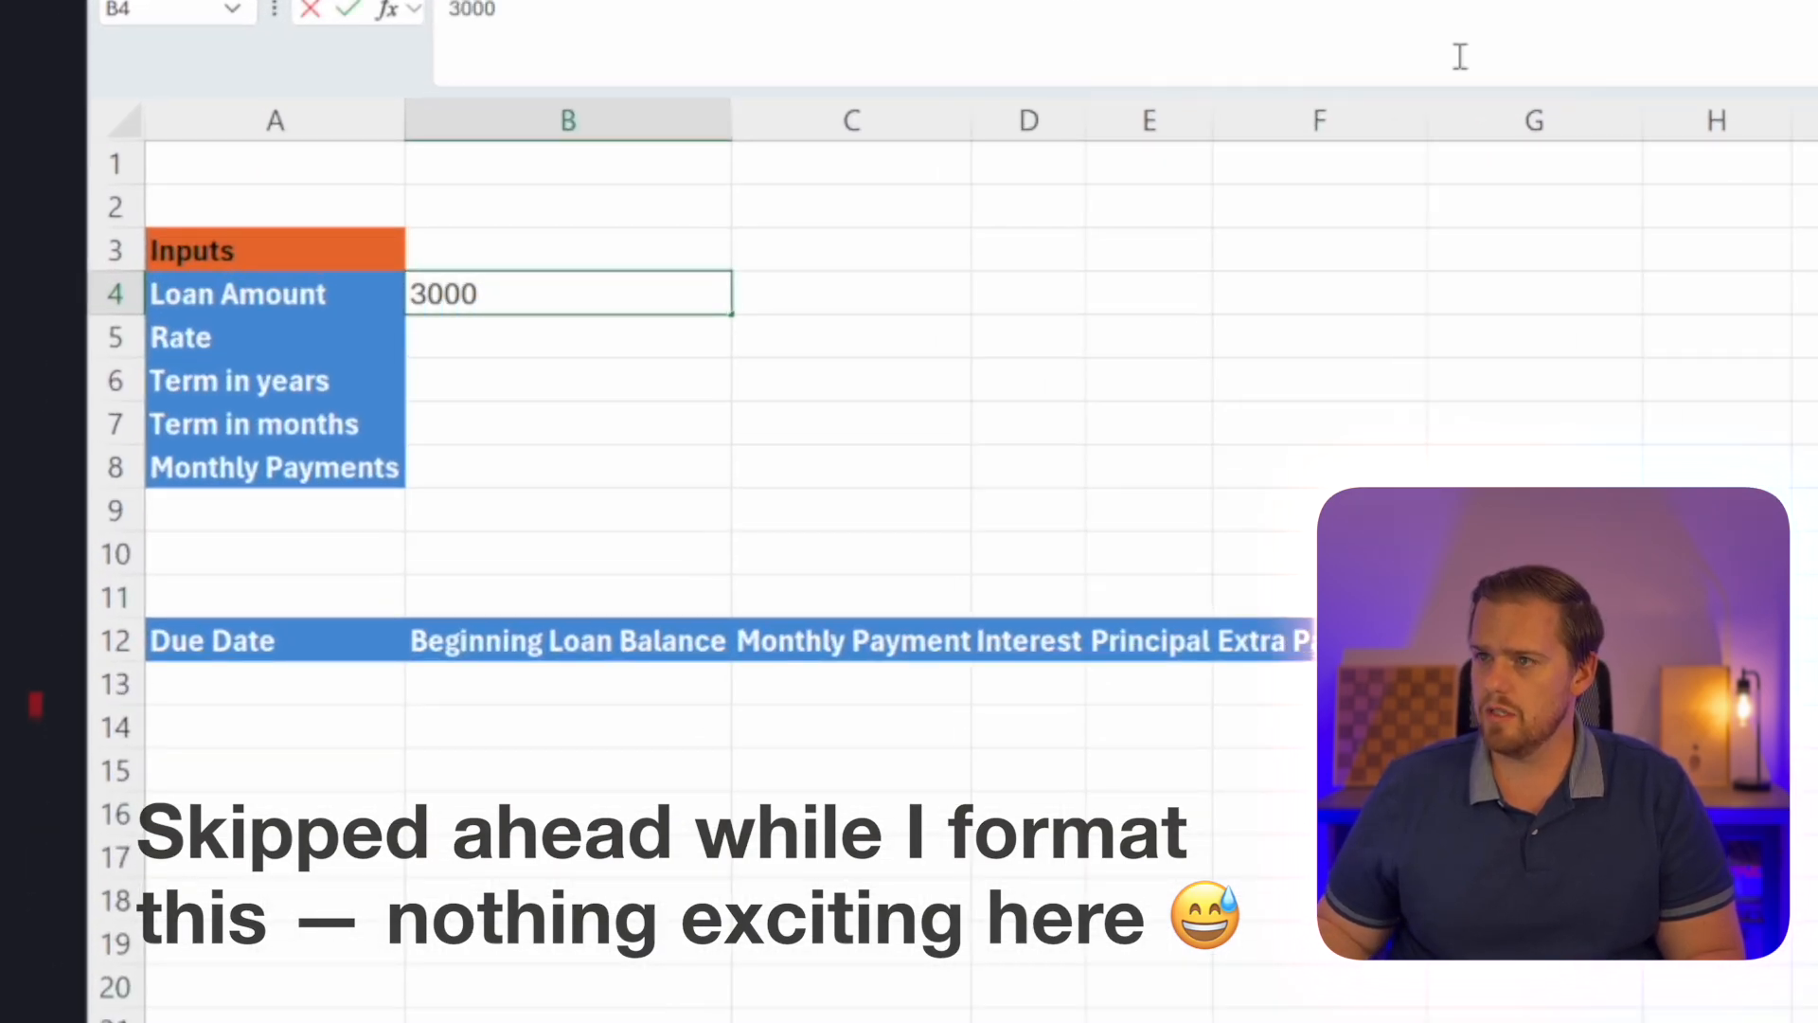
{"action": "key", "text": "Return"}
{"action": "key", "text": "Up"}
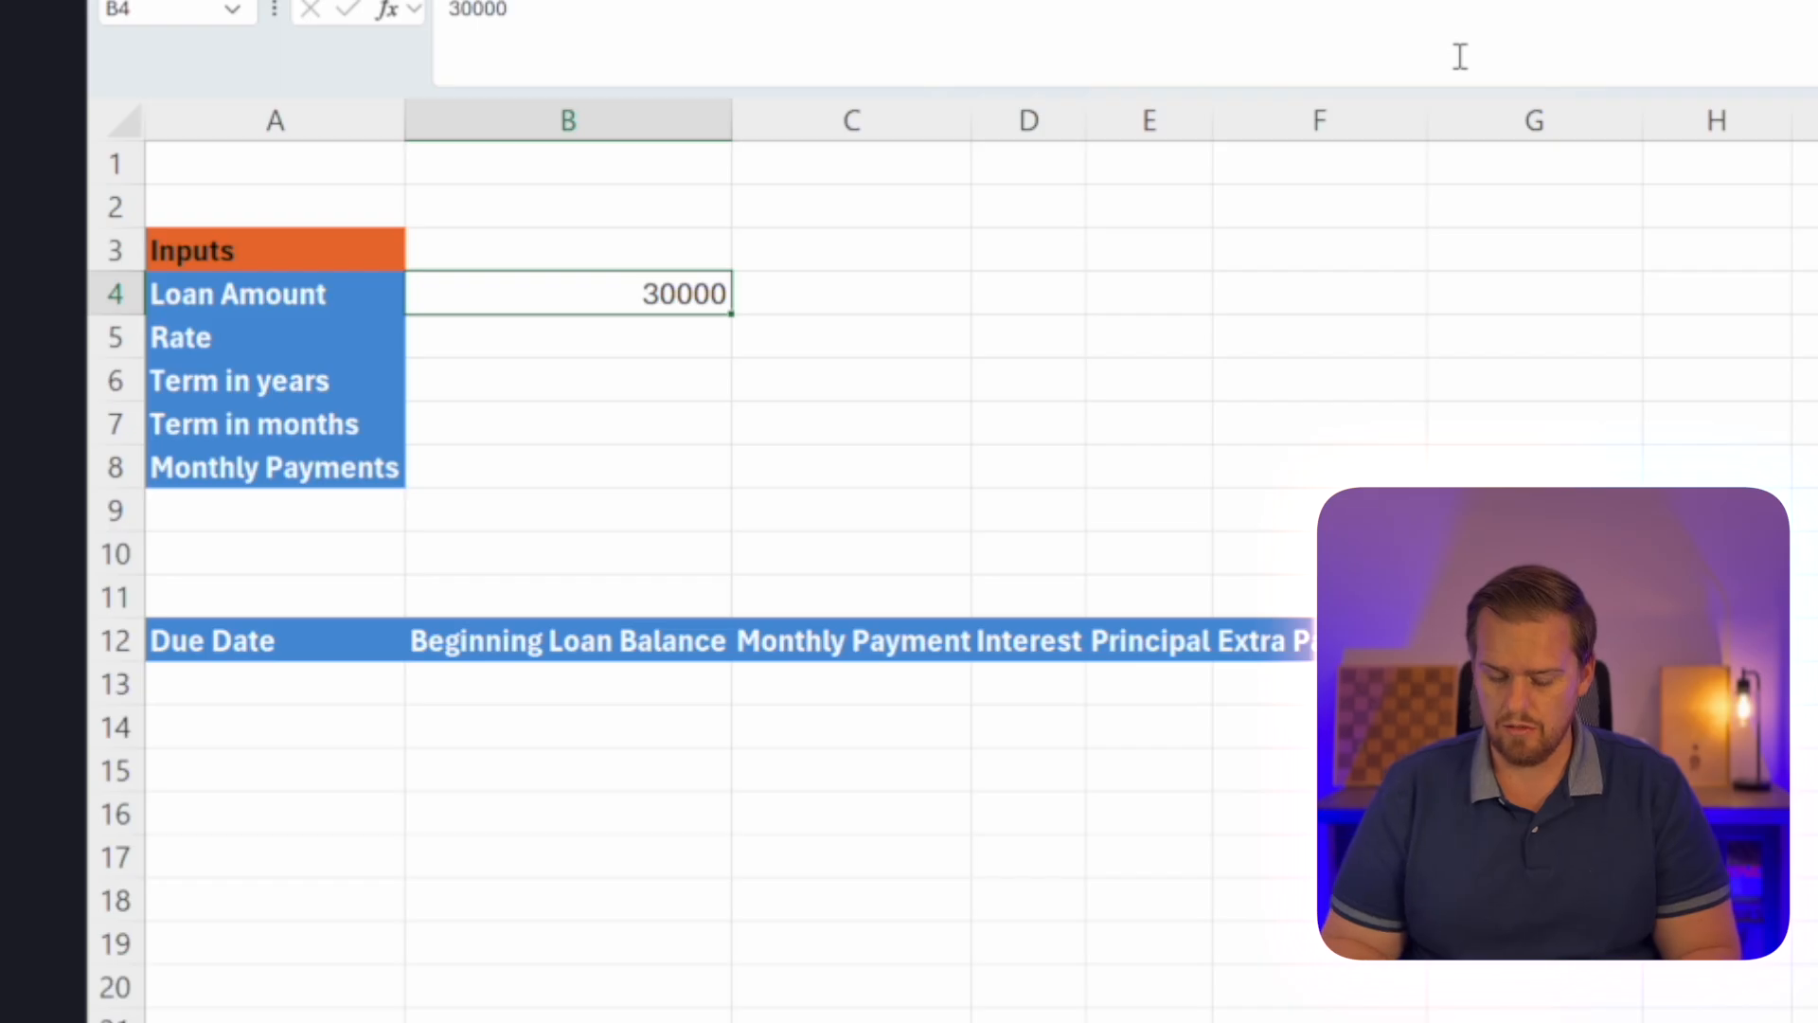
{"action": "key", "text": "ctrl+shift+1"}
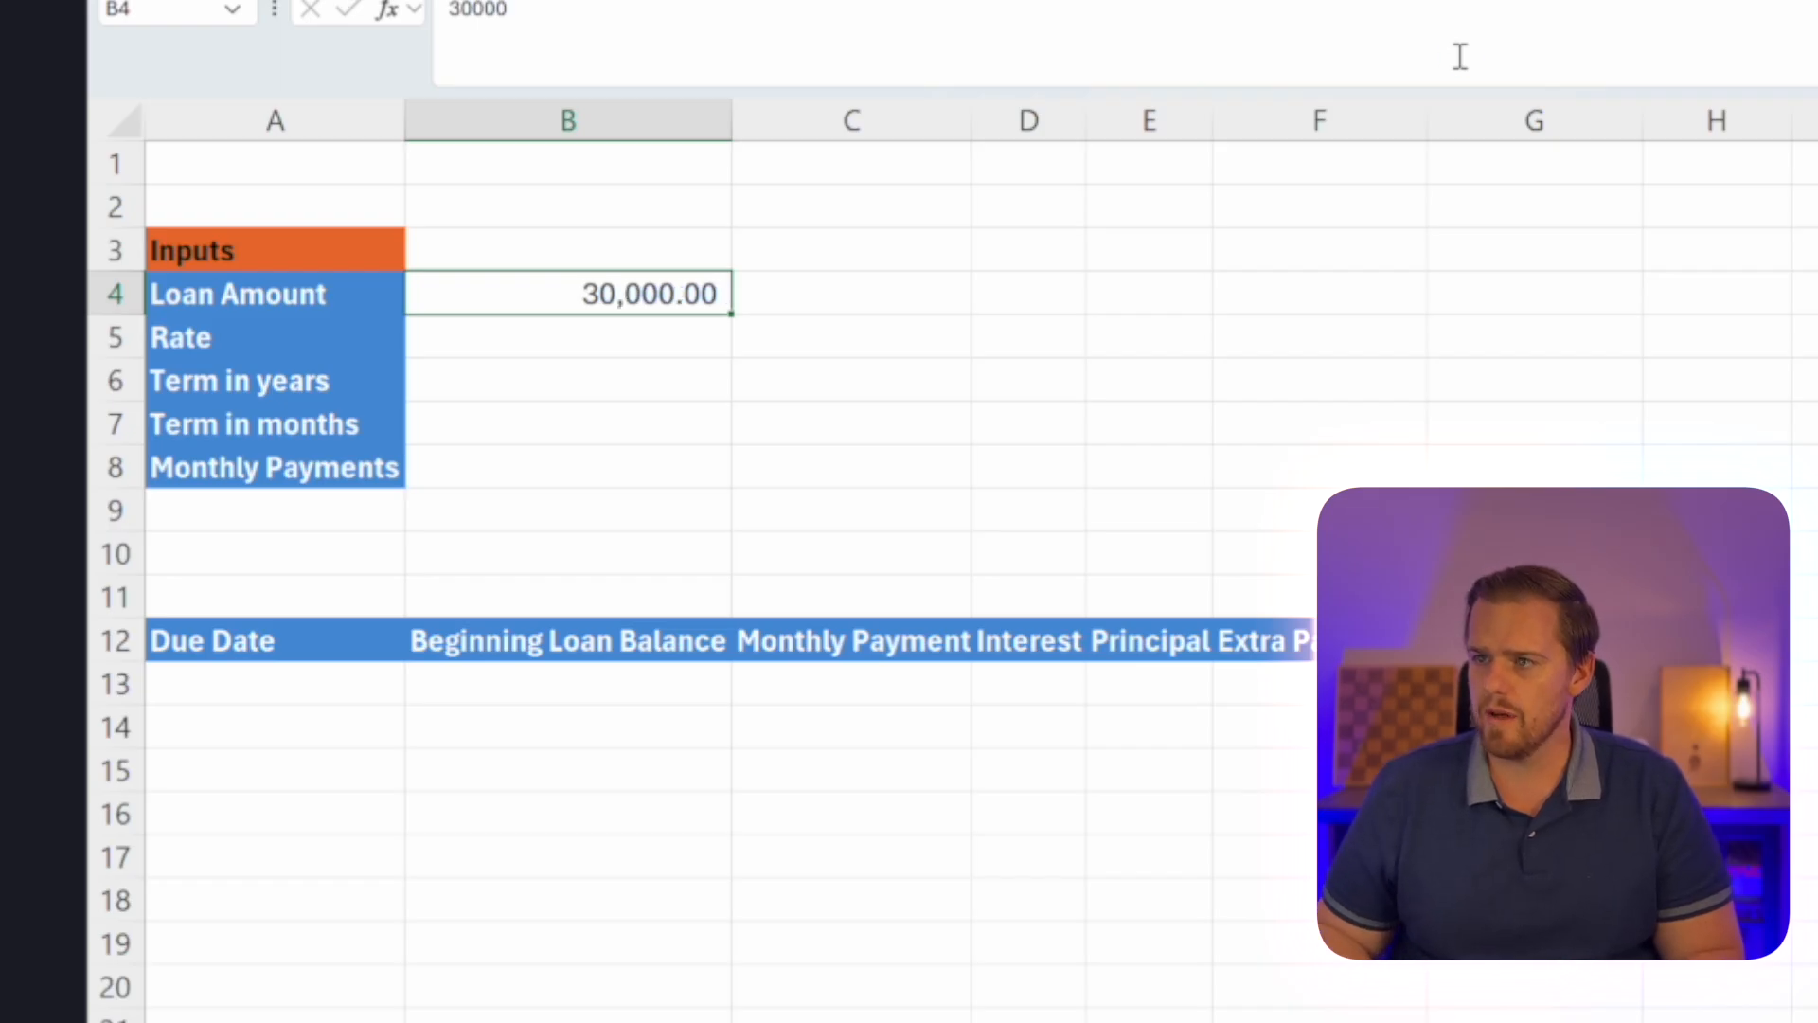
Enter a rate of 5.5%, a term of 5 years and a term of 60 months in B5 to B7.
{"action": "key", "text": "Down"}
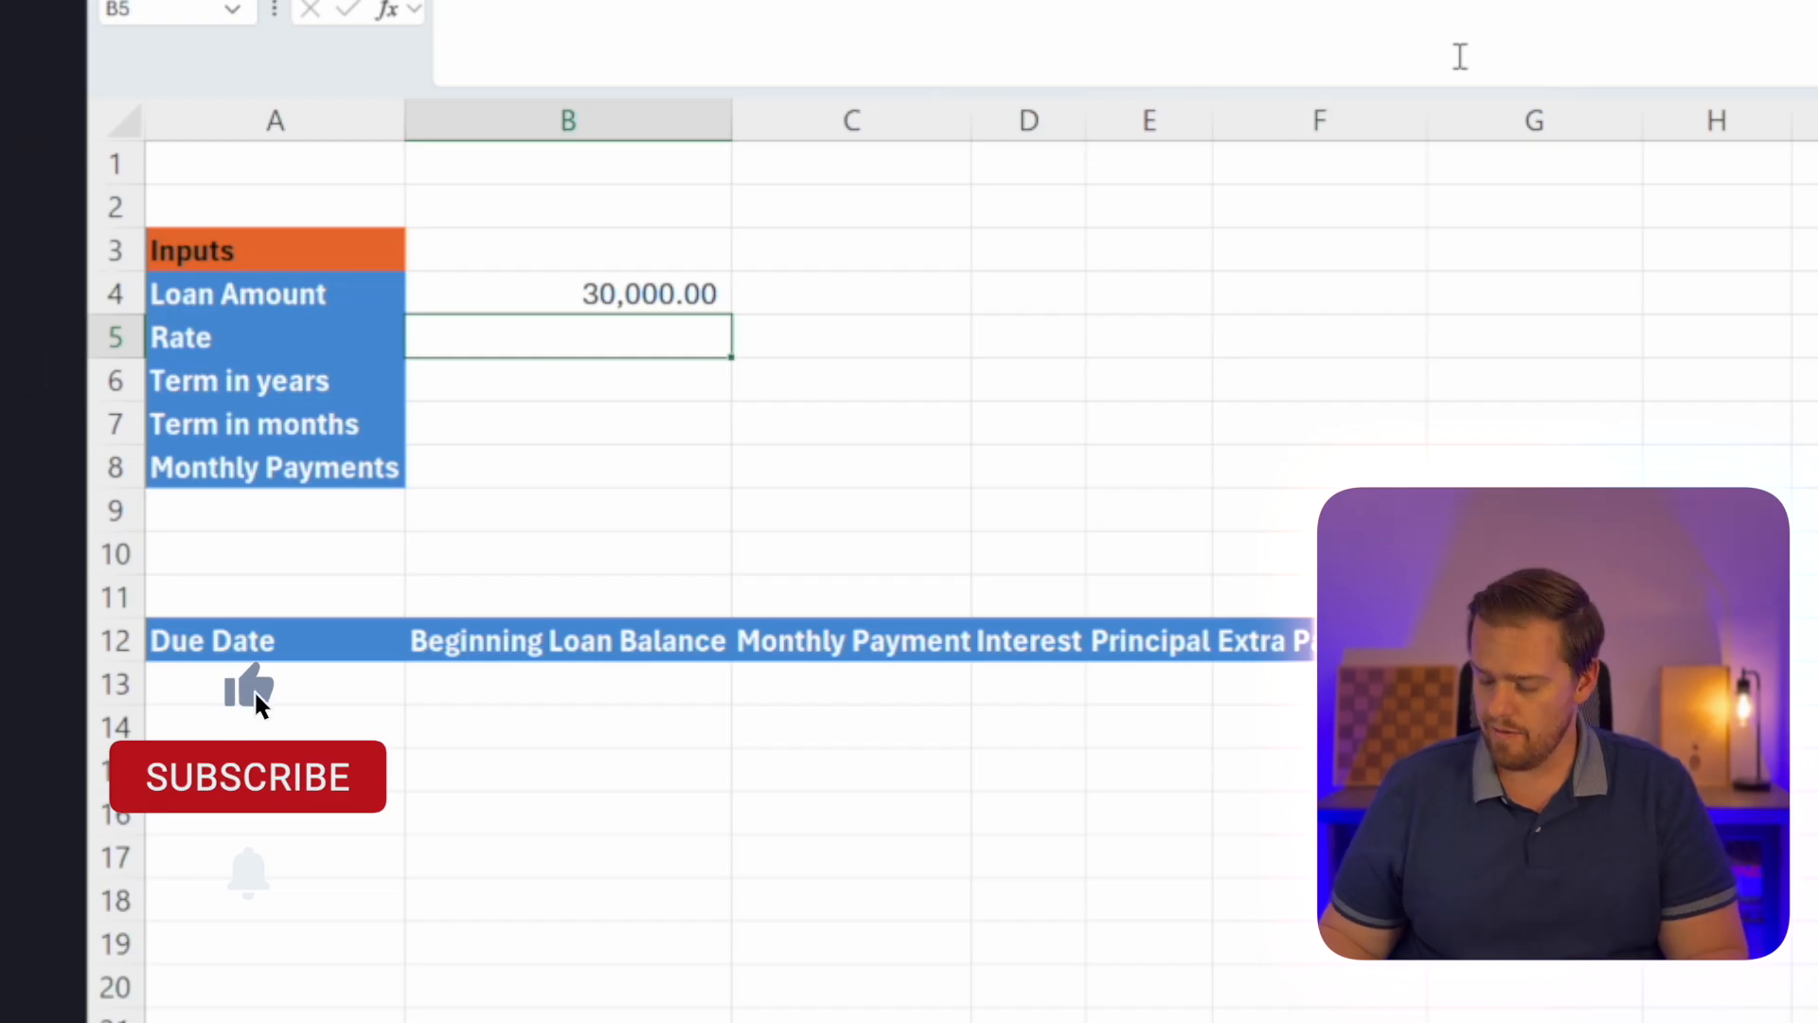
{"action": "type", "text": "5.5"}
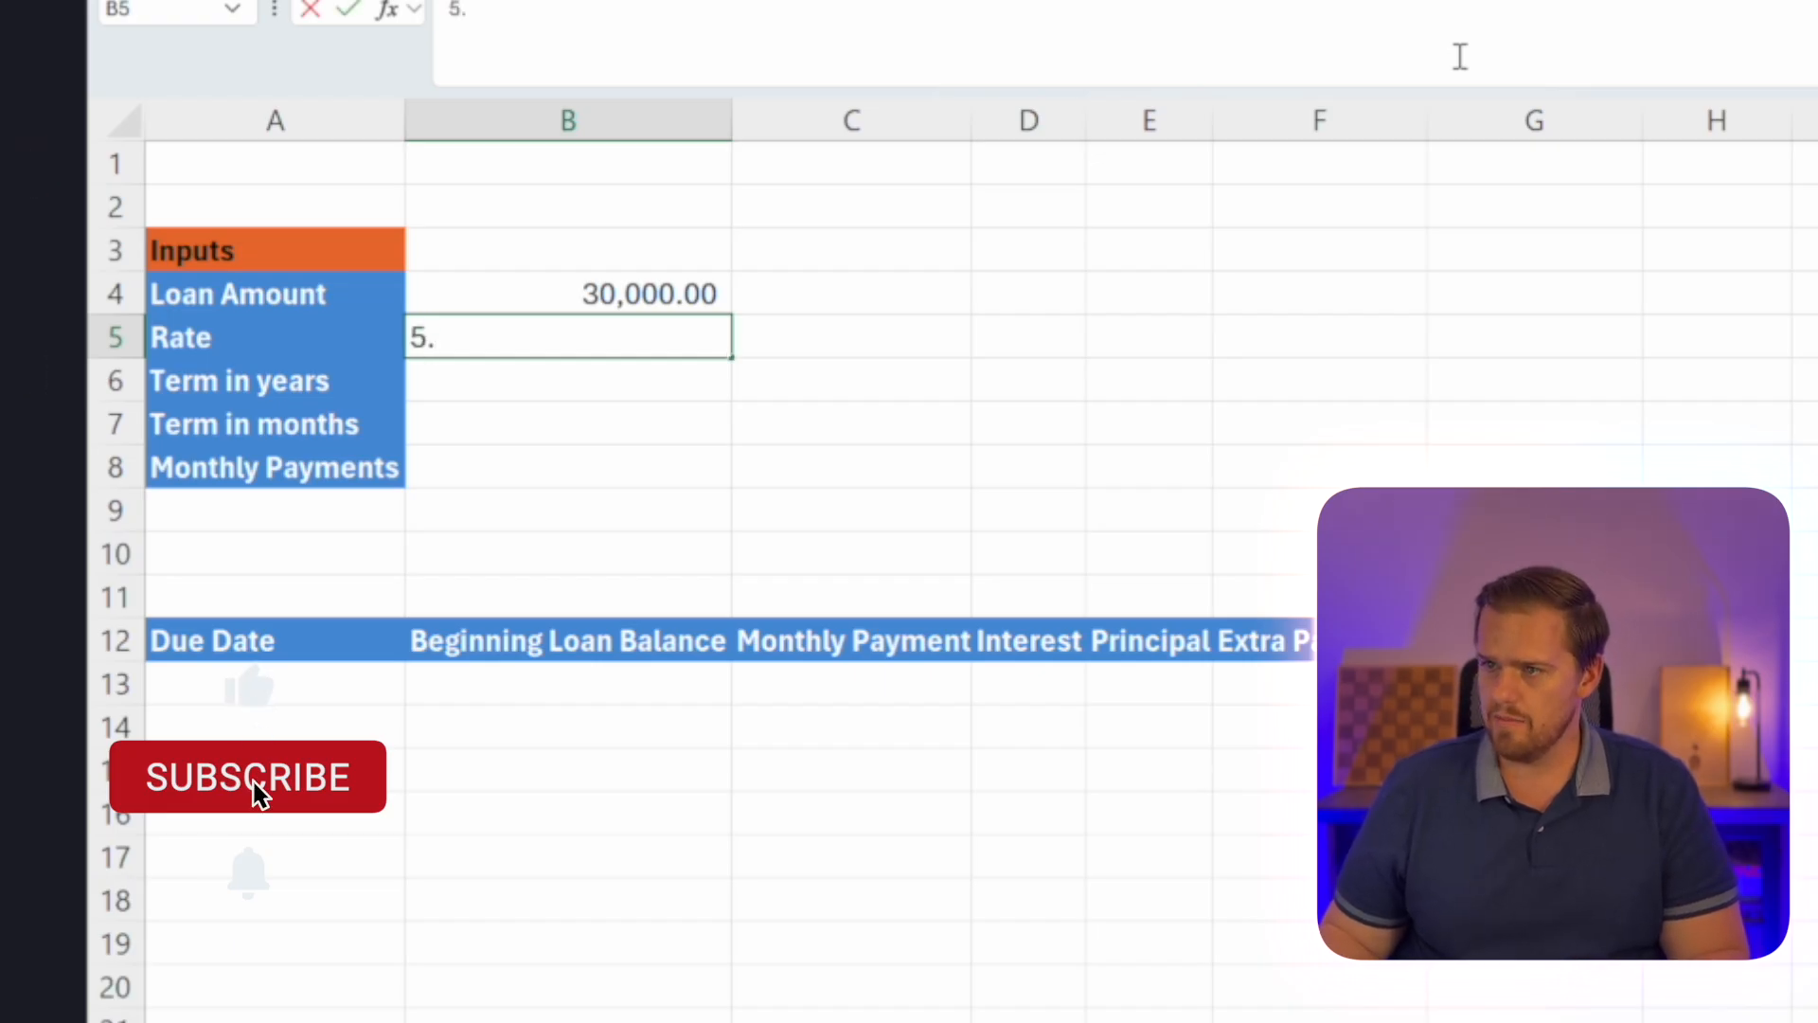
{"action": "key", "text": "Return"}
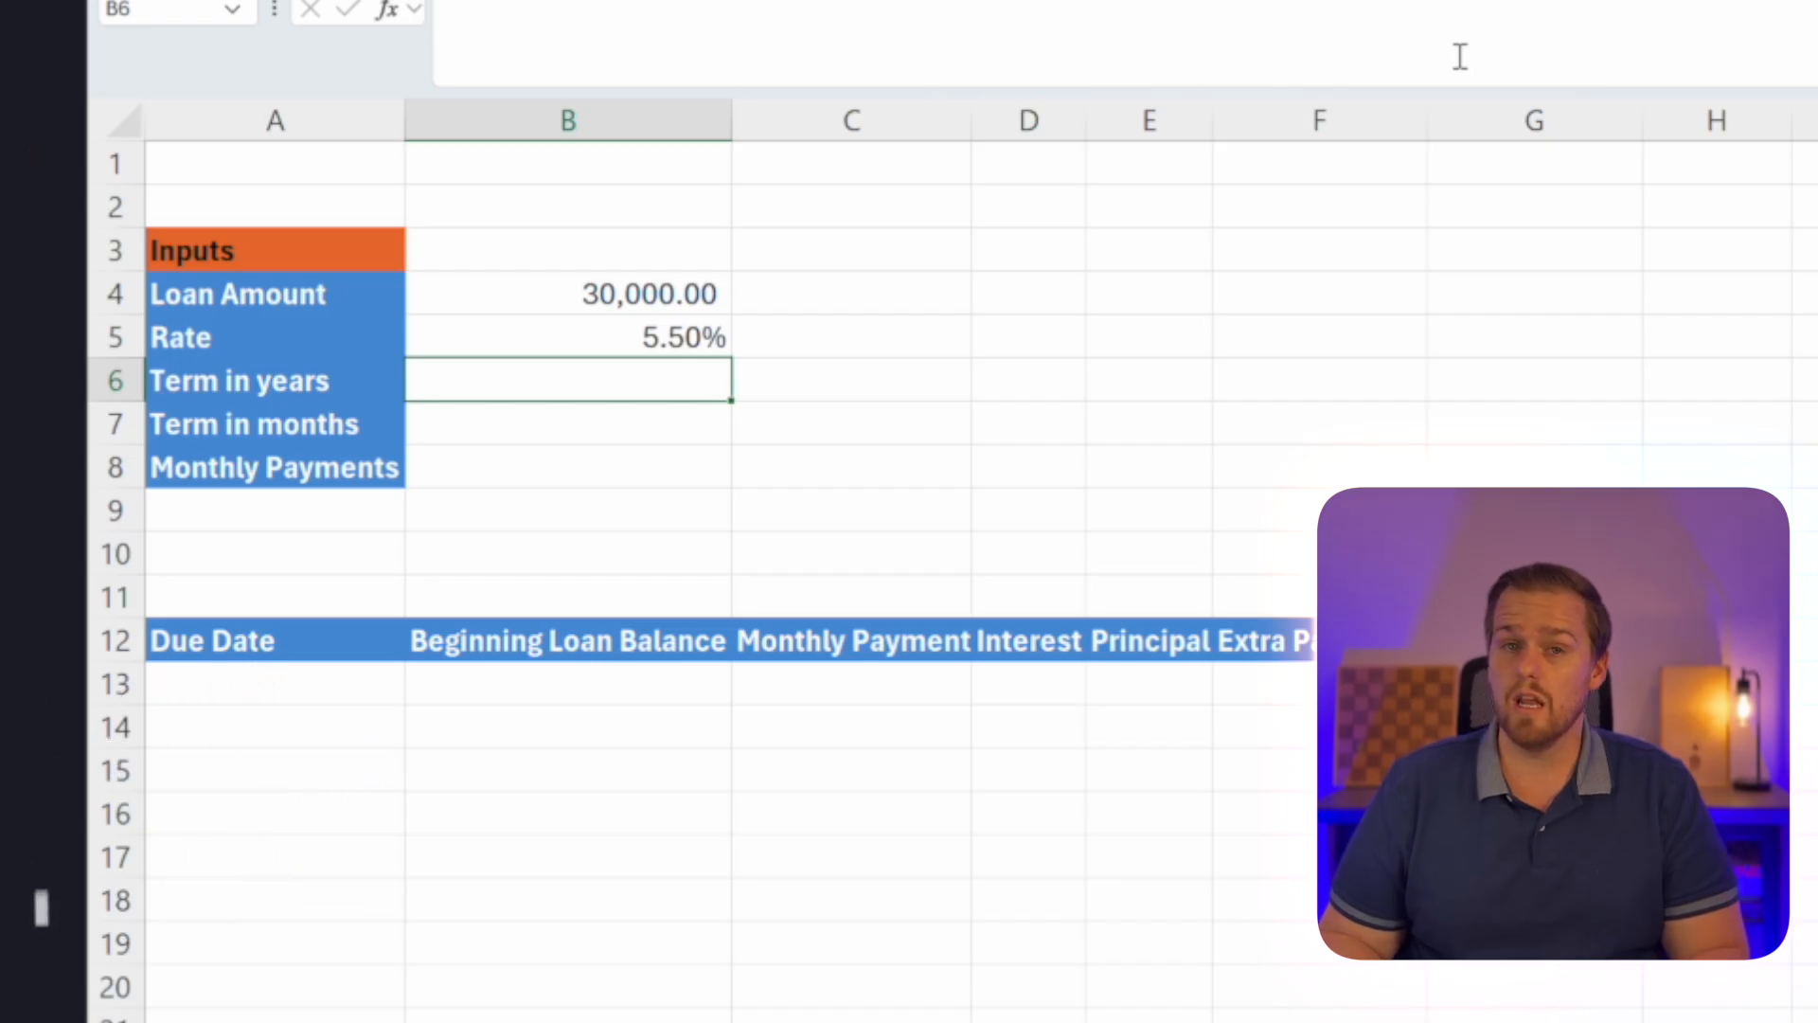
{"action": "type", "text": "5"}
{"action": "key", "text": "Return"}
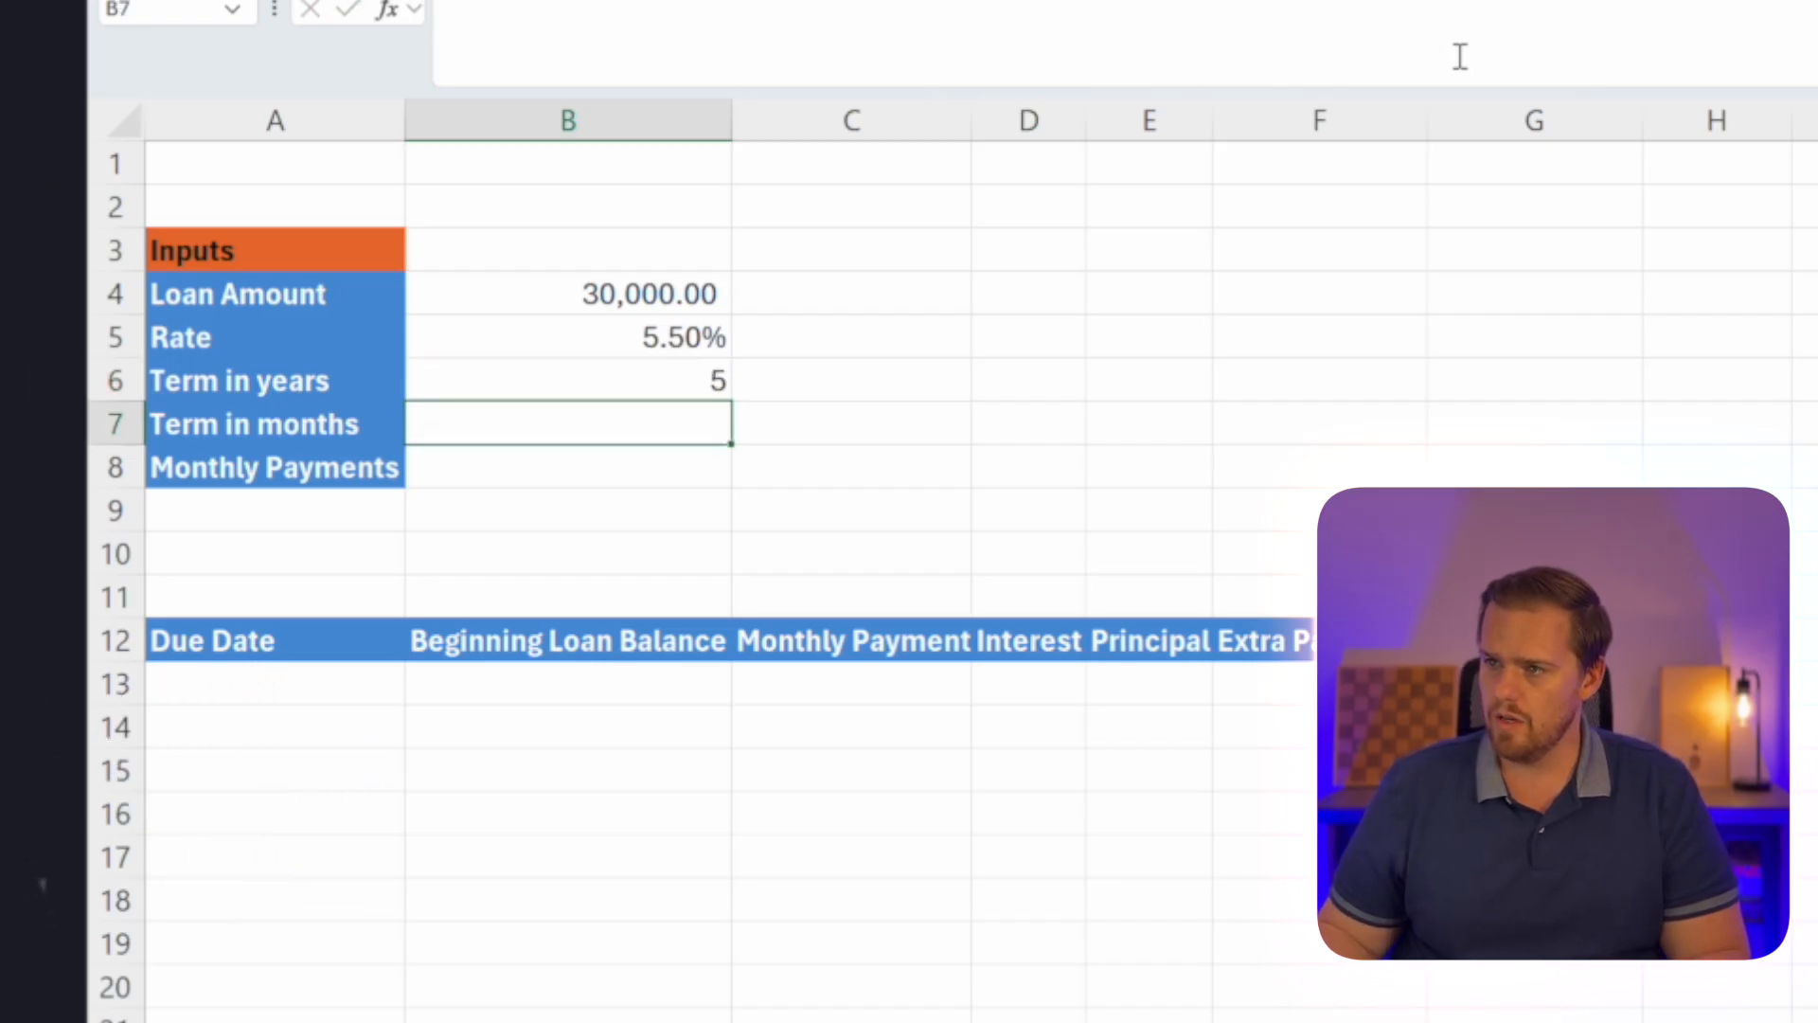
{"action": "type", "text": "60"}
{"action": "key", "text": "Return"}
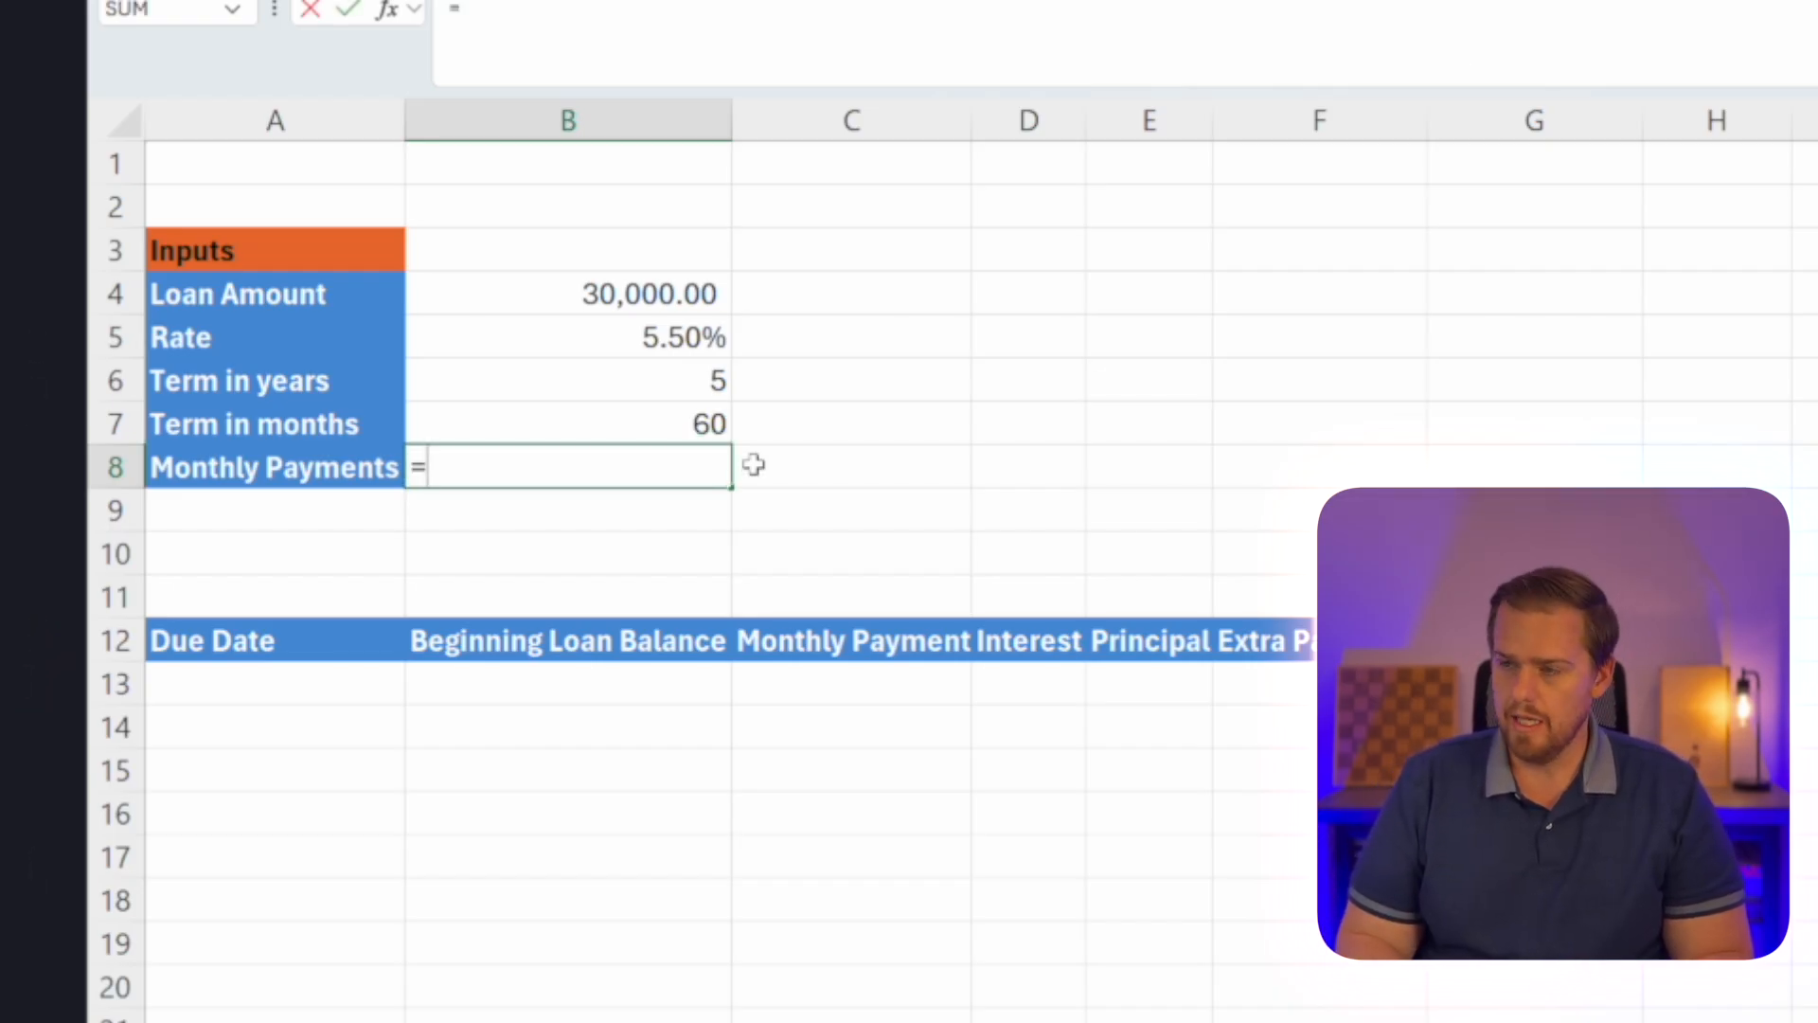
Begin a PMT formula in the Monthly Payments cell B8 with B5/12 as the rate argument.
{"action": "type", "text": "=pmt"}
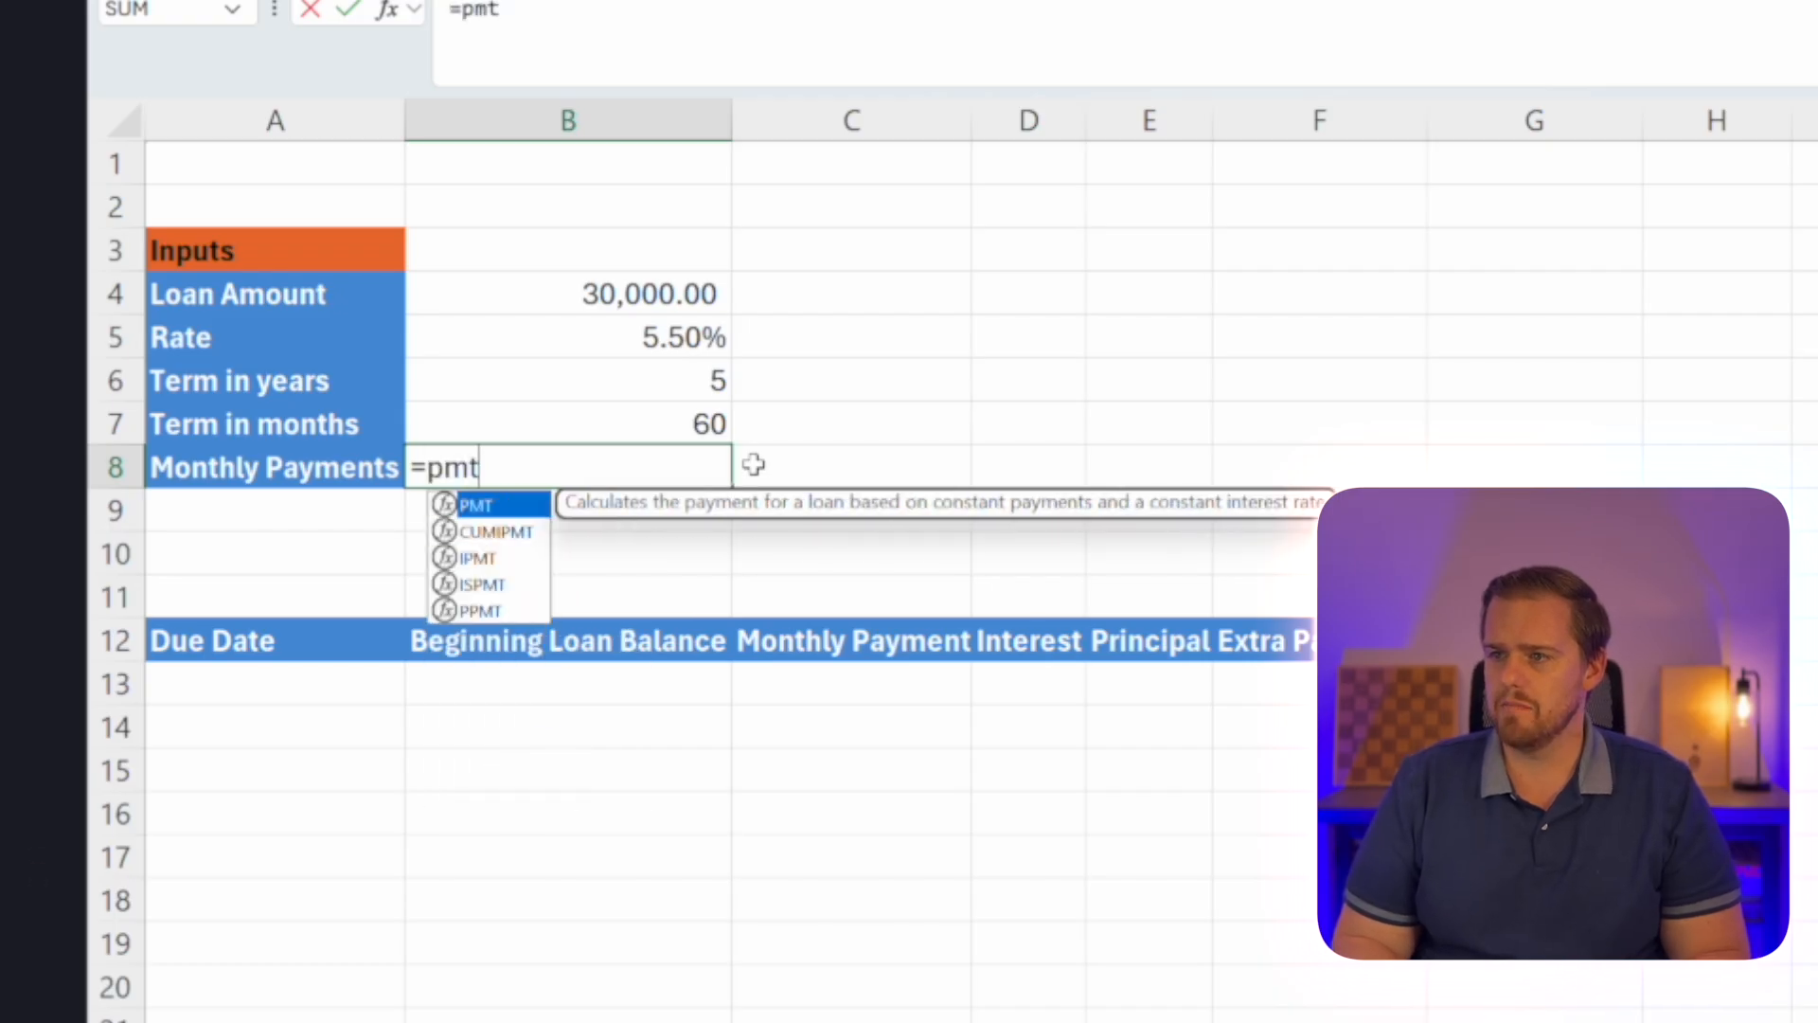
{"action": "key", "text": "Tab"}
{"action": "key", "text": "Up"}
{"action": "key", "text": "Up"}
{"action": "key", "text": "Up"}
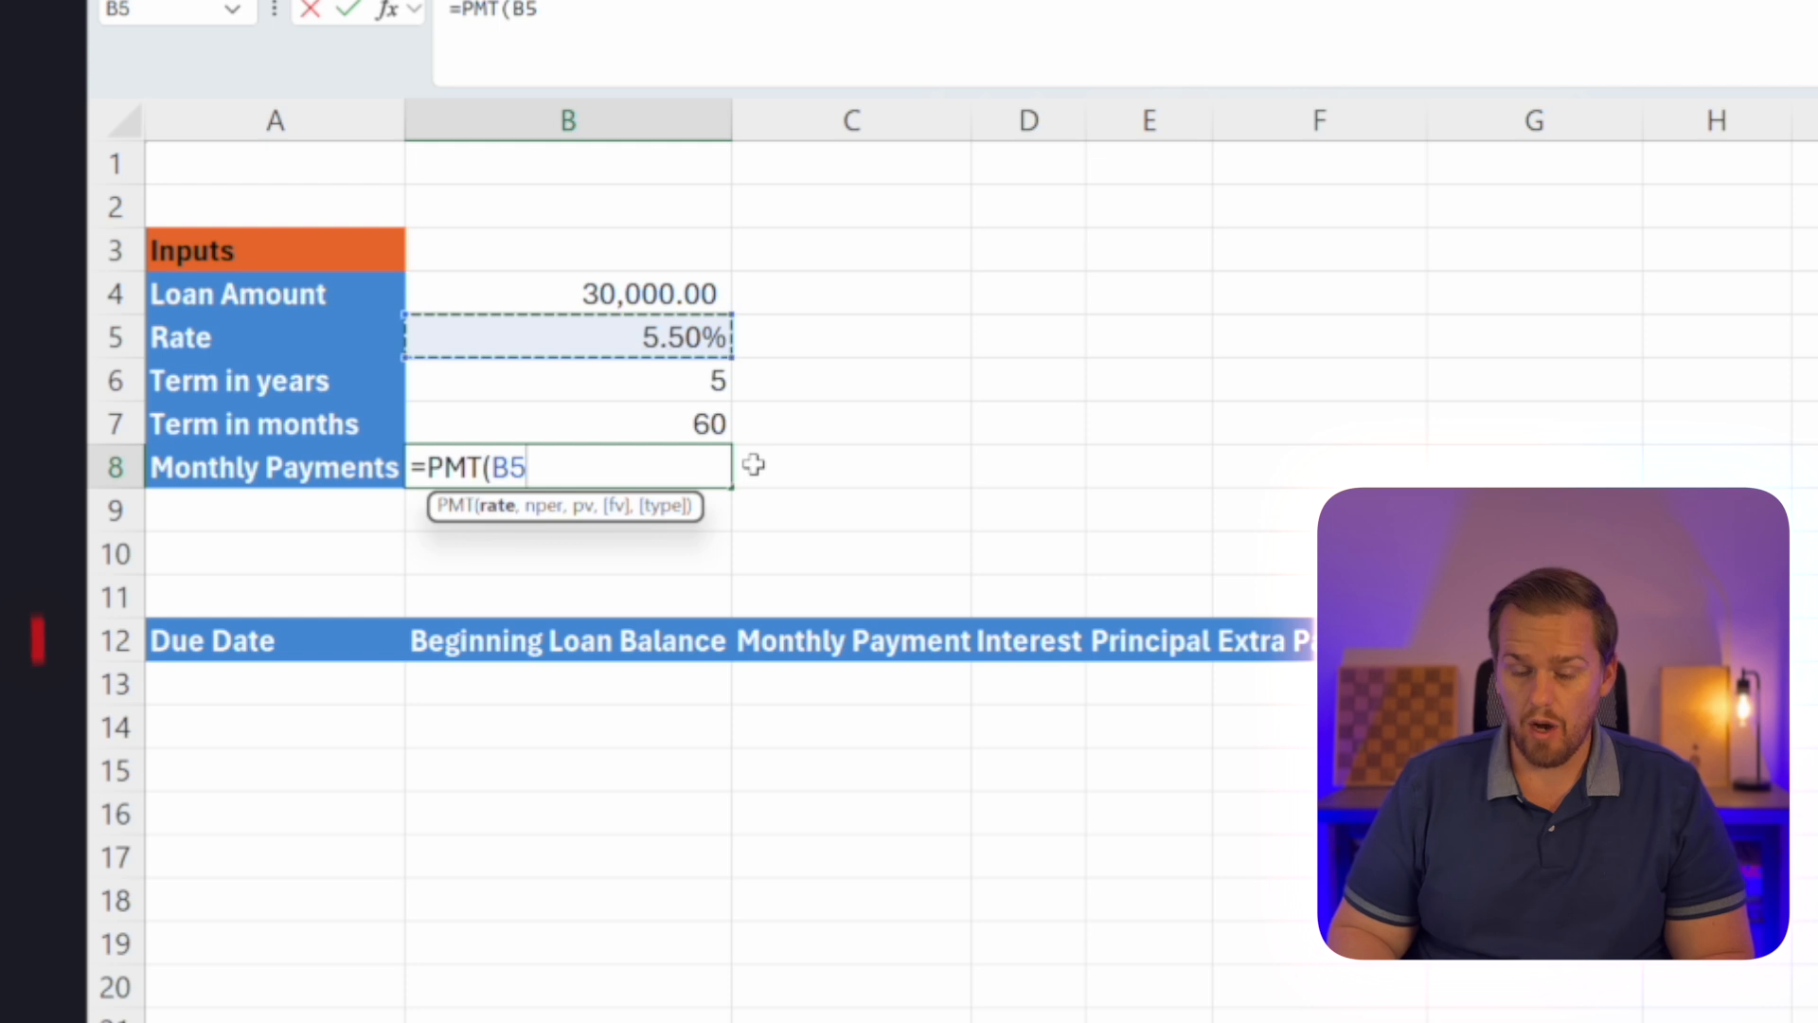
{"action": "type", "text": "/"}
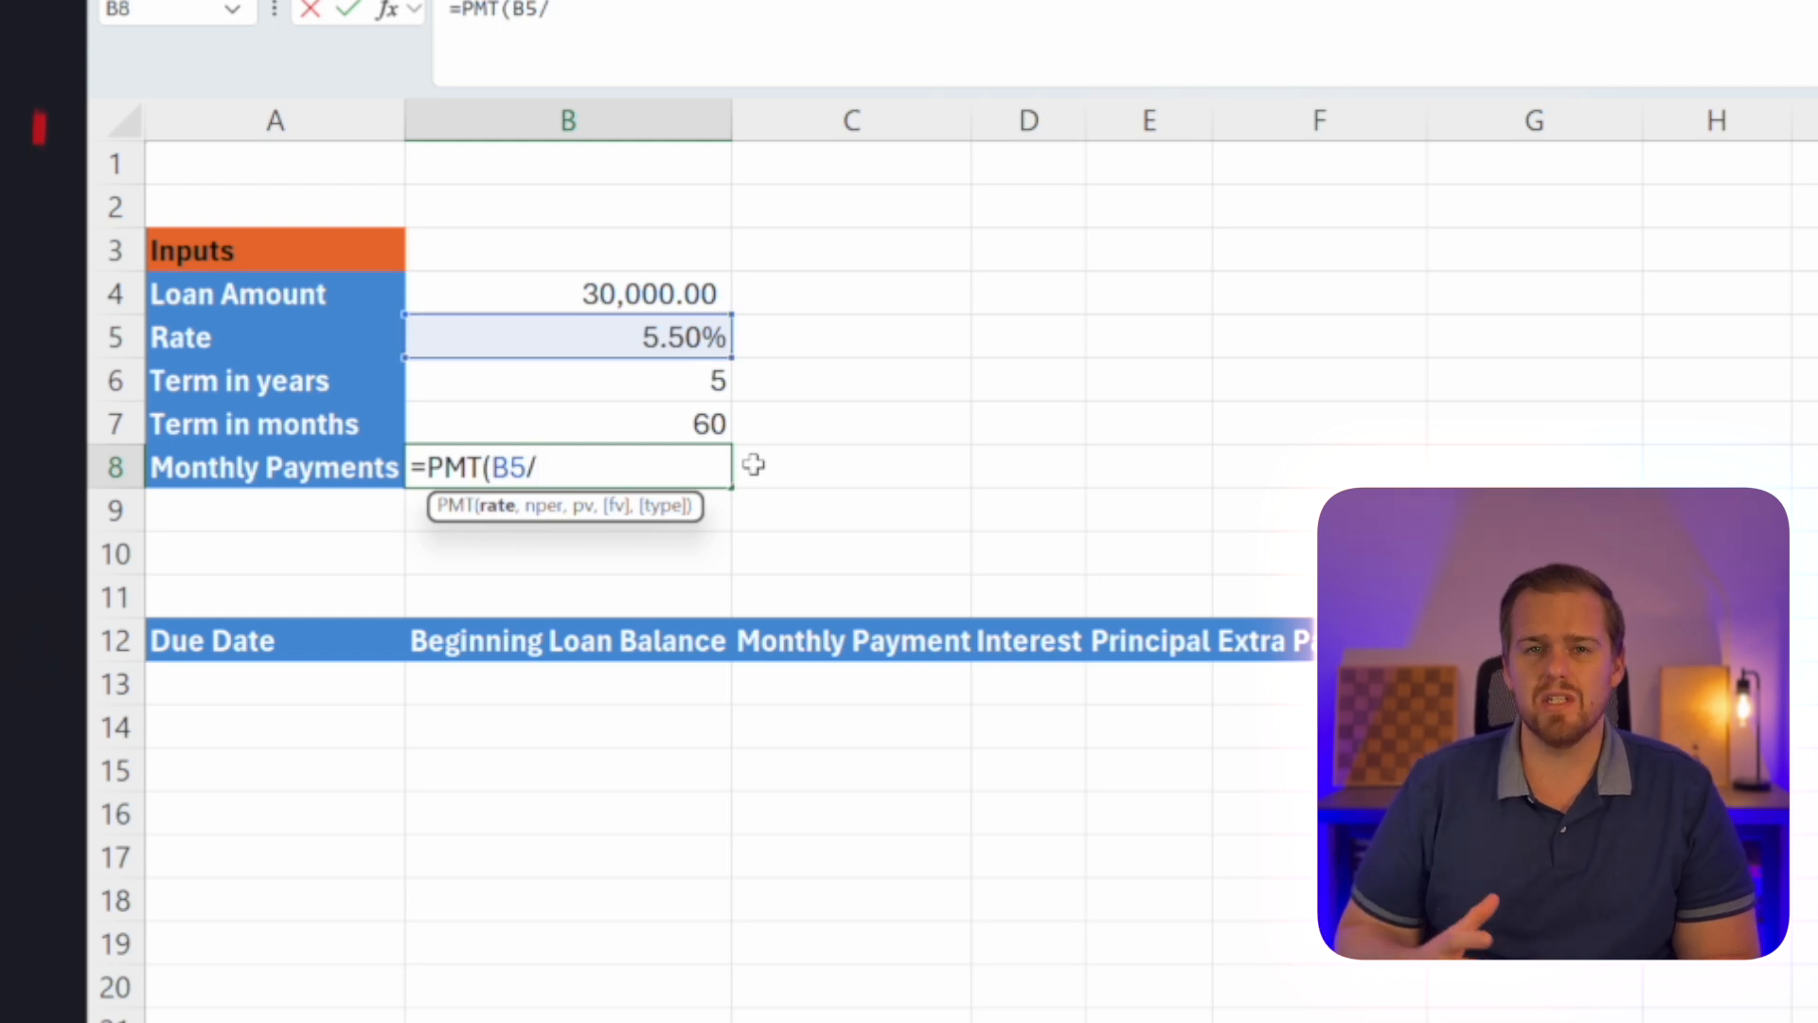
{"action": "key", "text": "Down"}
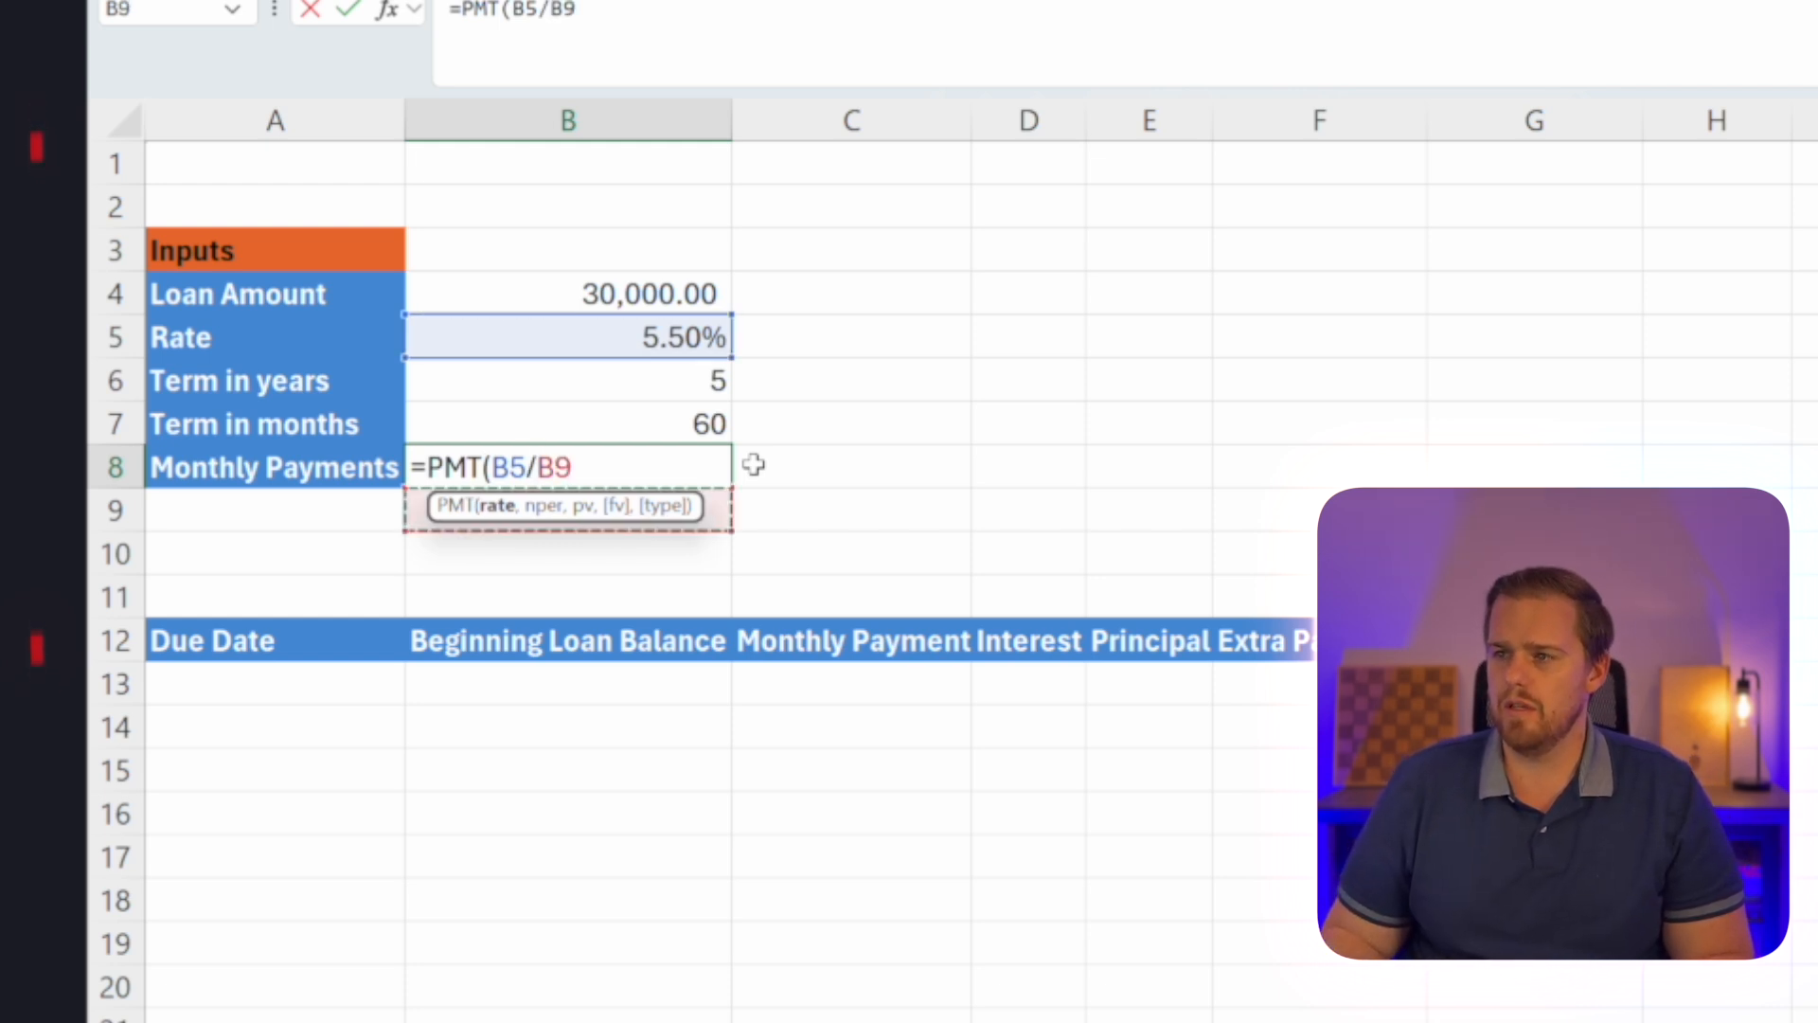
{"action": "key", "text": "Up"}
{"action": "key", "text": "BackSpace"}
{"action": "key", "text": "BackSpace"}
{"action": "type", "text": "12"}
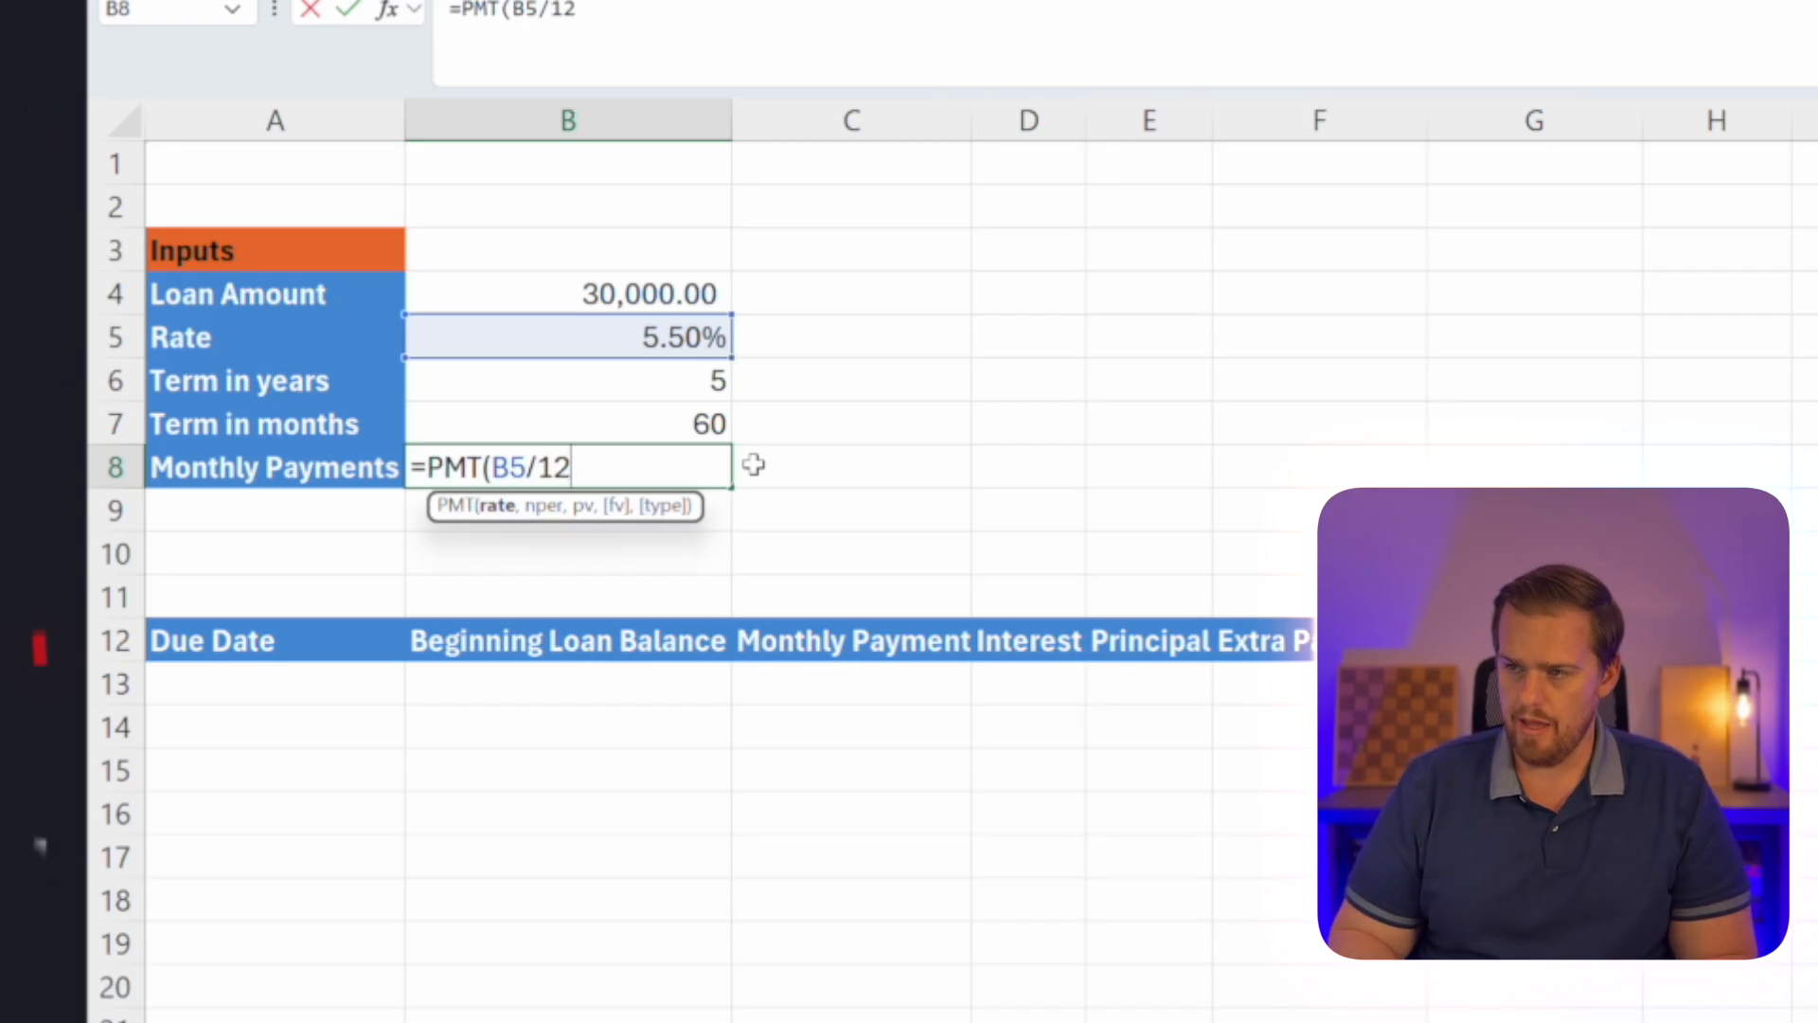
{"action": "type", "text": ","}
Complete the PMT formula in B8 with B7 as the number of periods and -B4 as the present value.
{"action": "key", "text": "Up"}
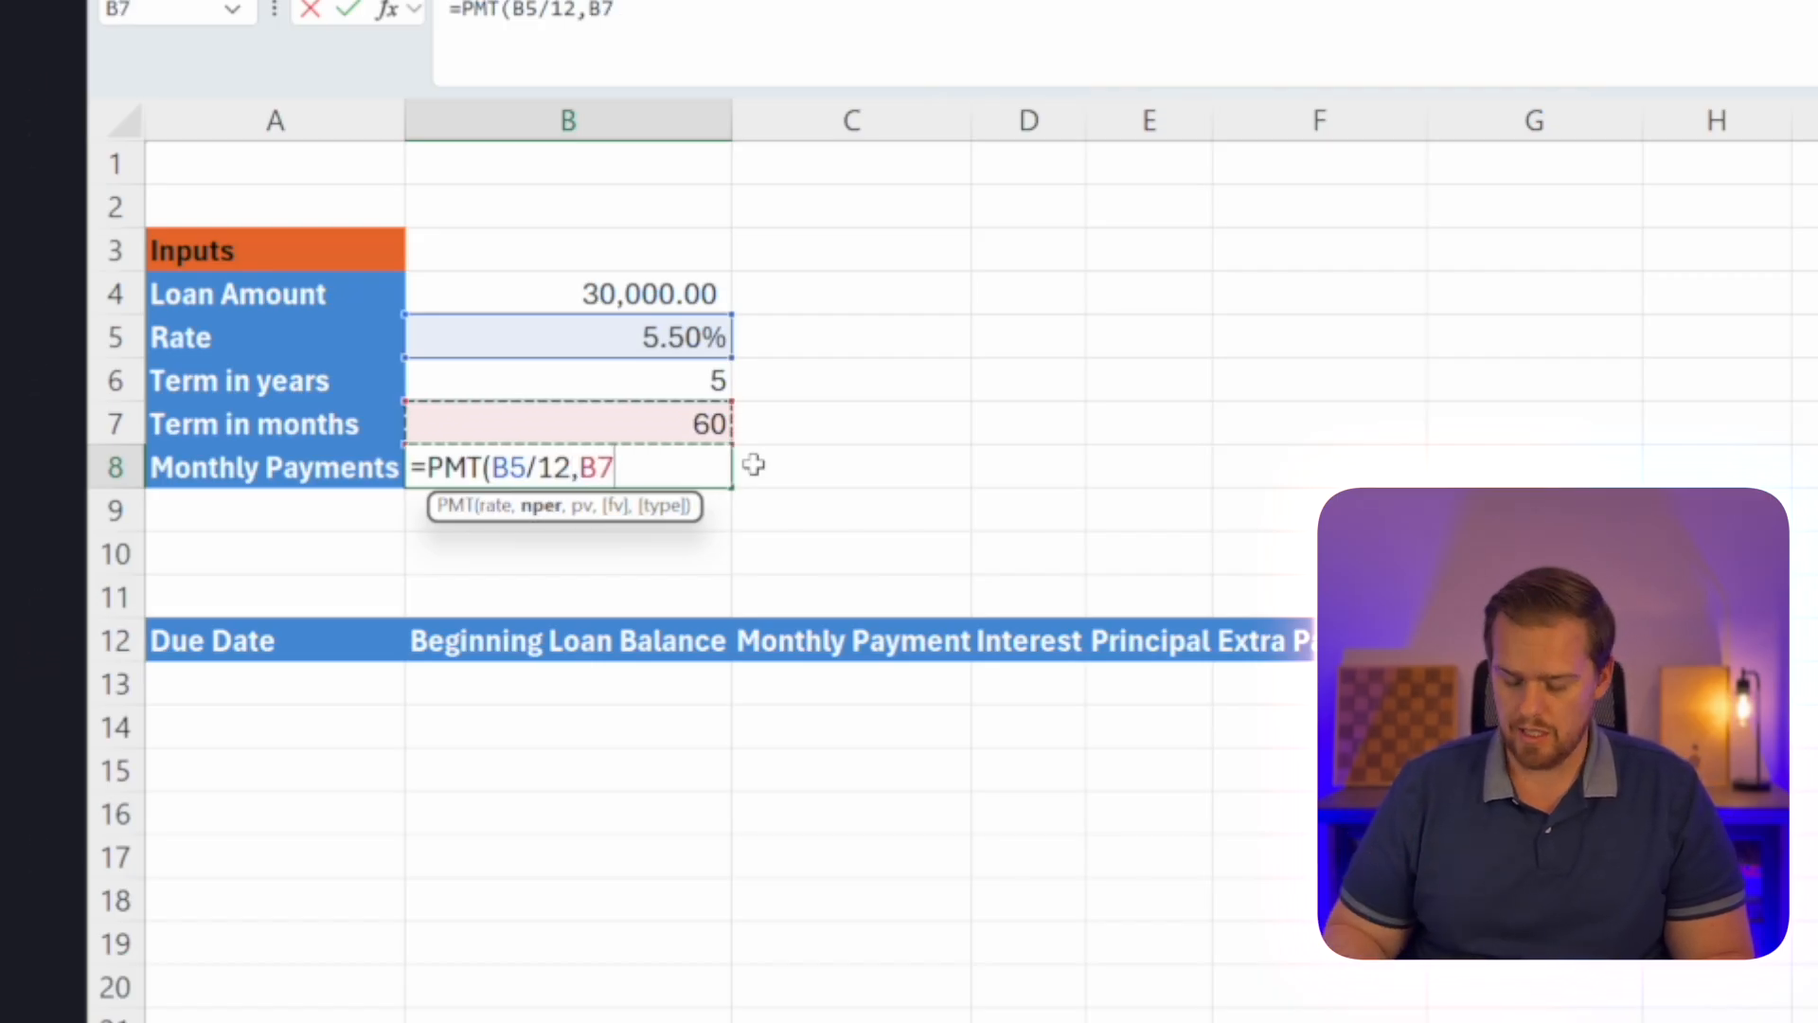
{"action": "type", "text": ","}
{"action": "key", "text": "Up"}
{"action": "key", "text": "Up"}
{"action": "key", "text": "Up"}
{"action": "key", "text": "Up"}
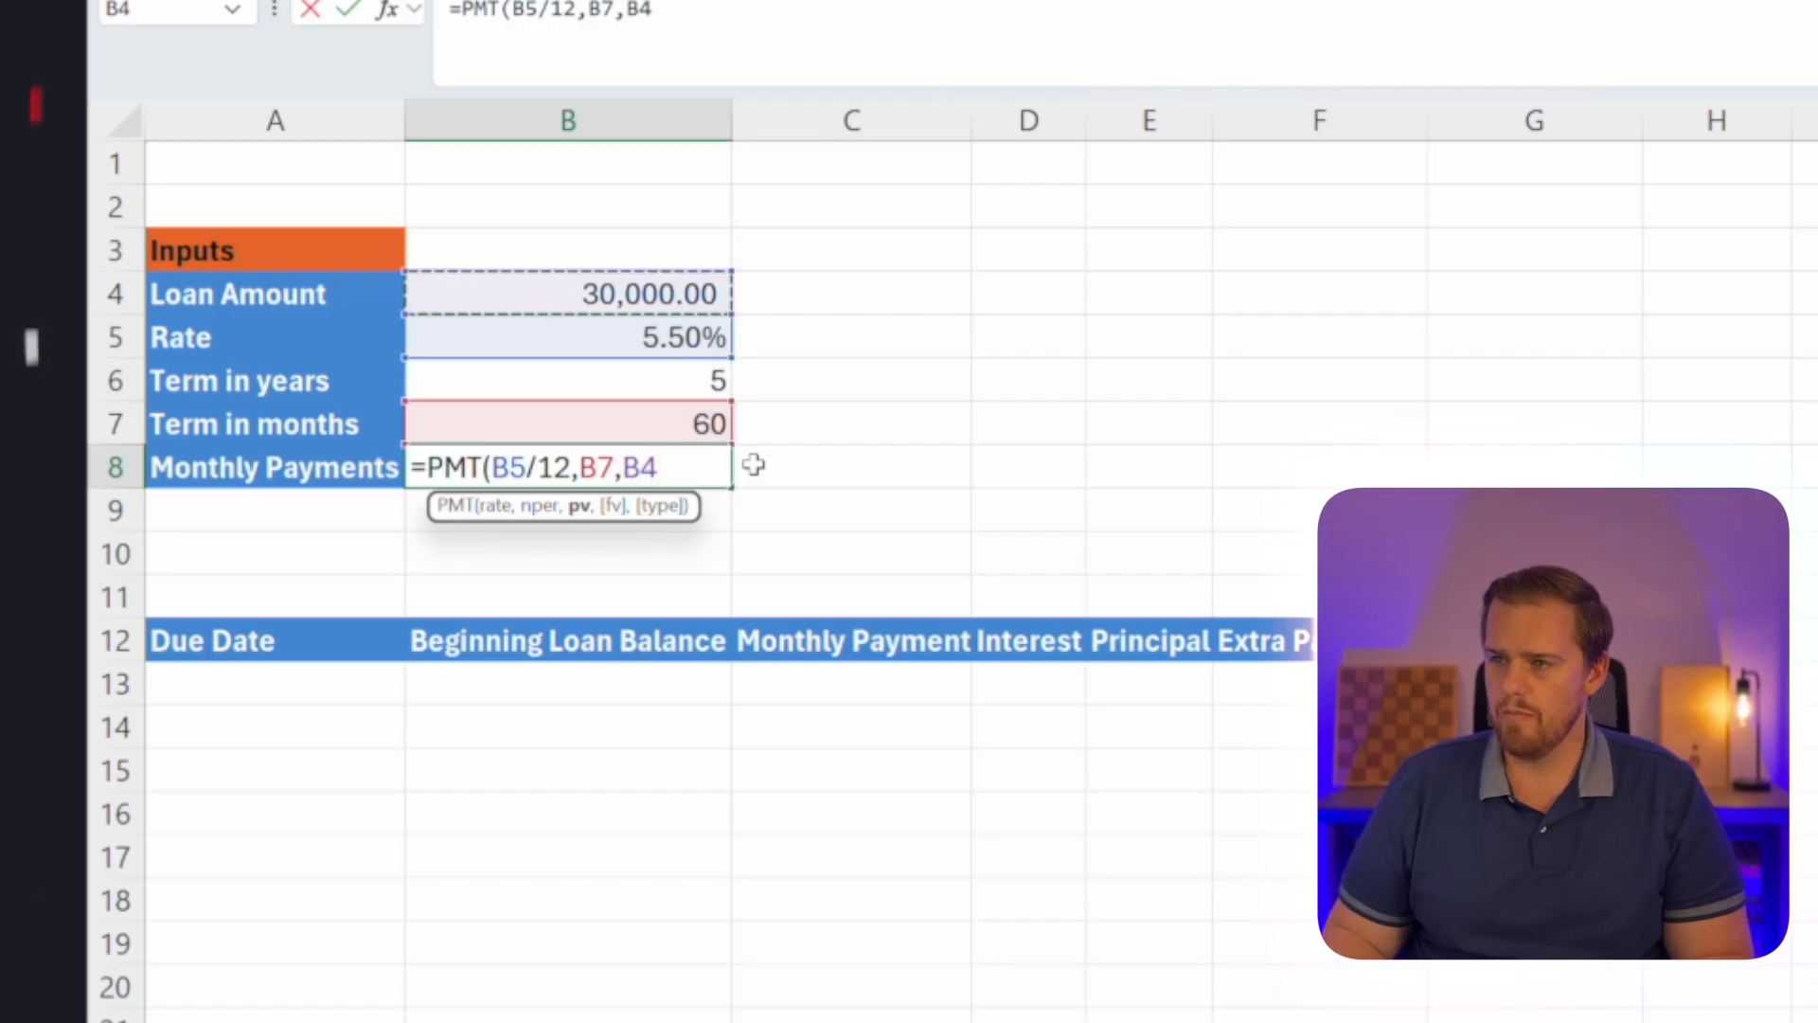
{"action": "key", "text": "F2"}
{"action": "key", "text": "Left"}
{"action": "type", "text": "-"}
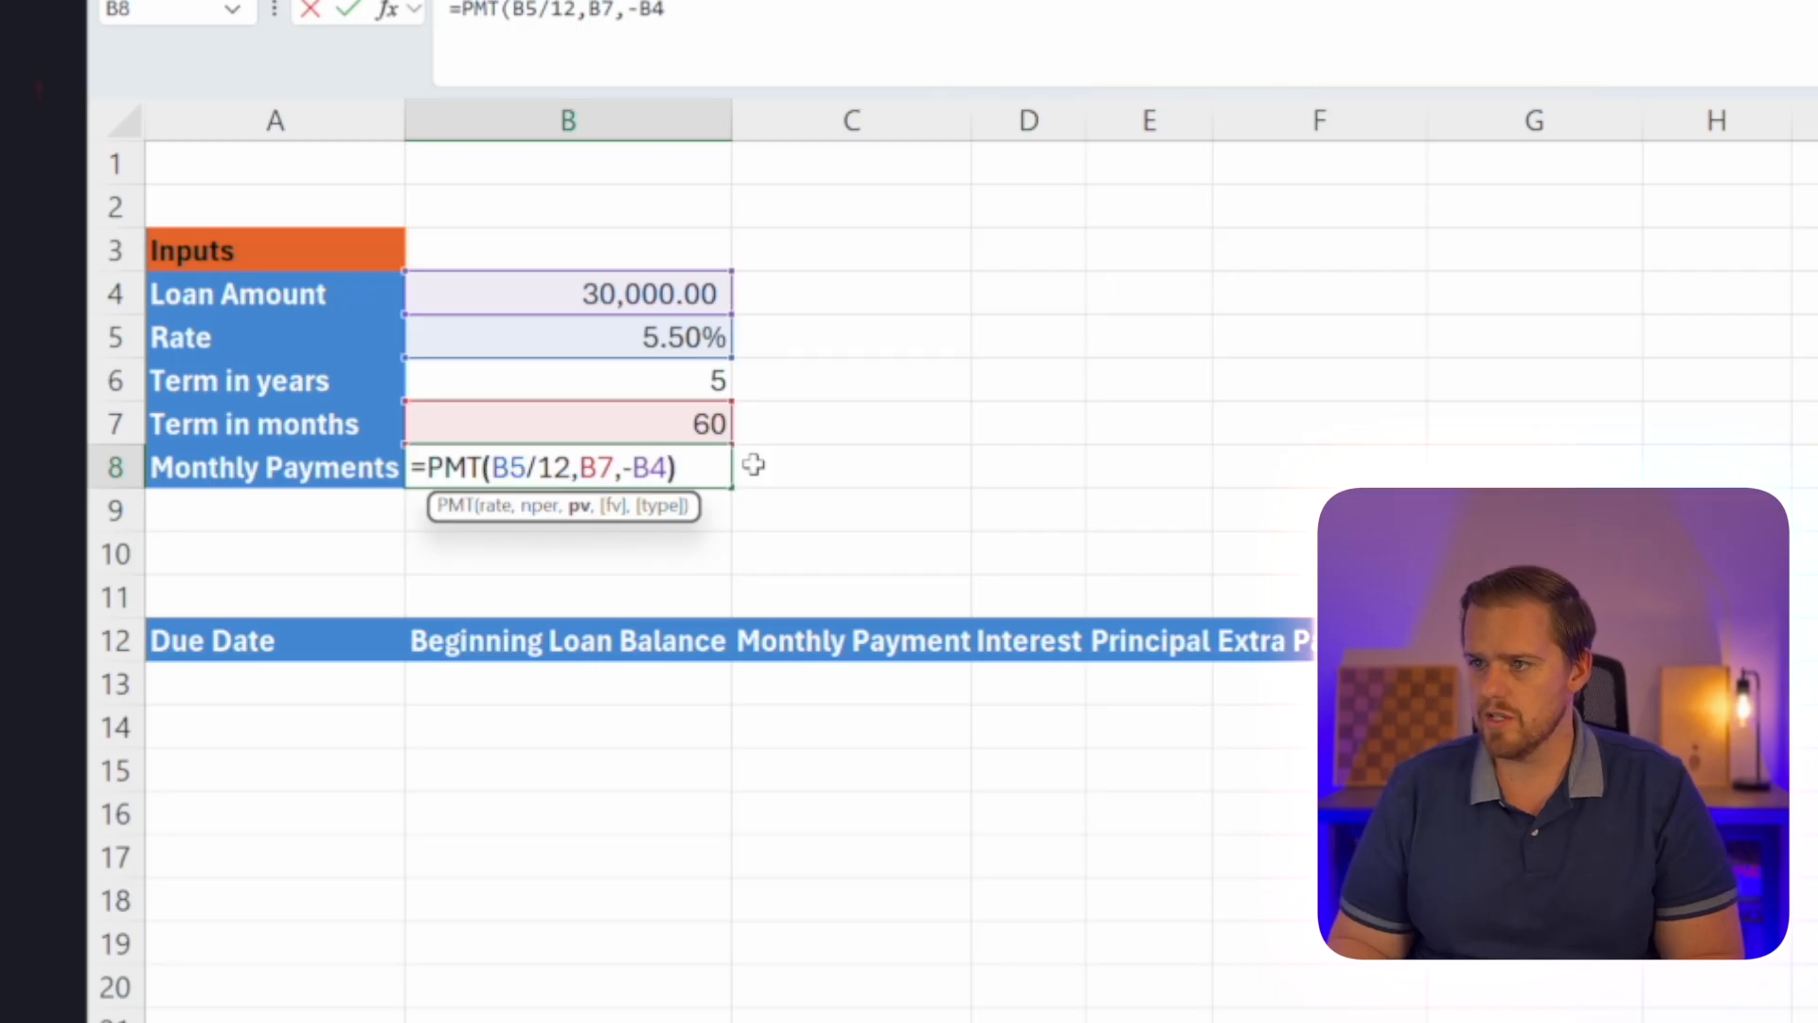
{"action": "key", "text": "Return"}
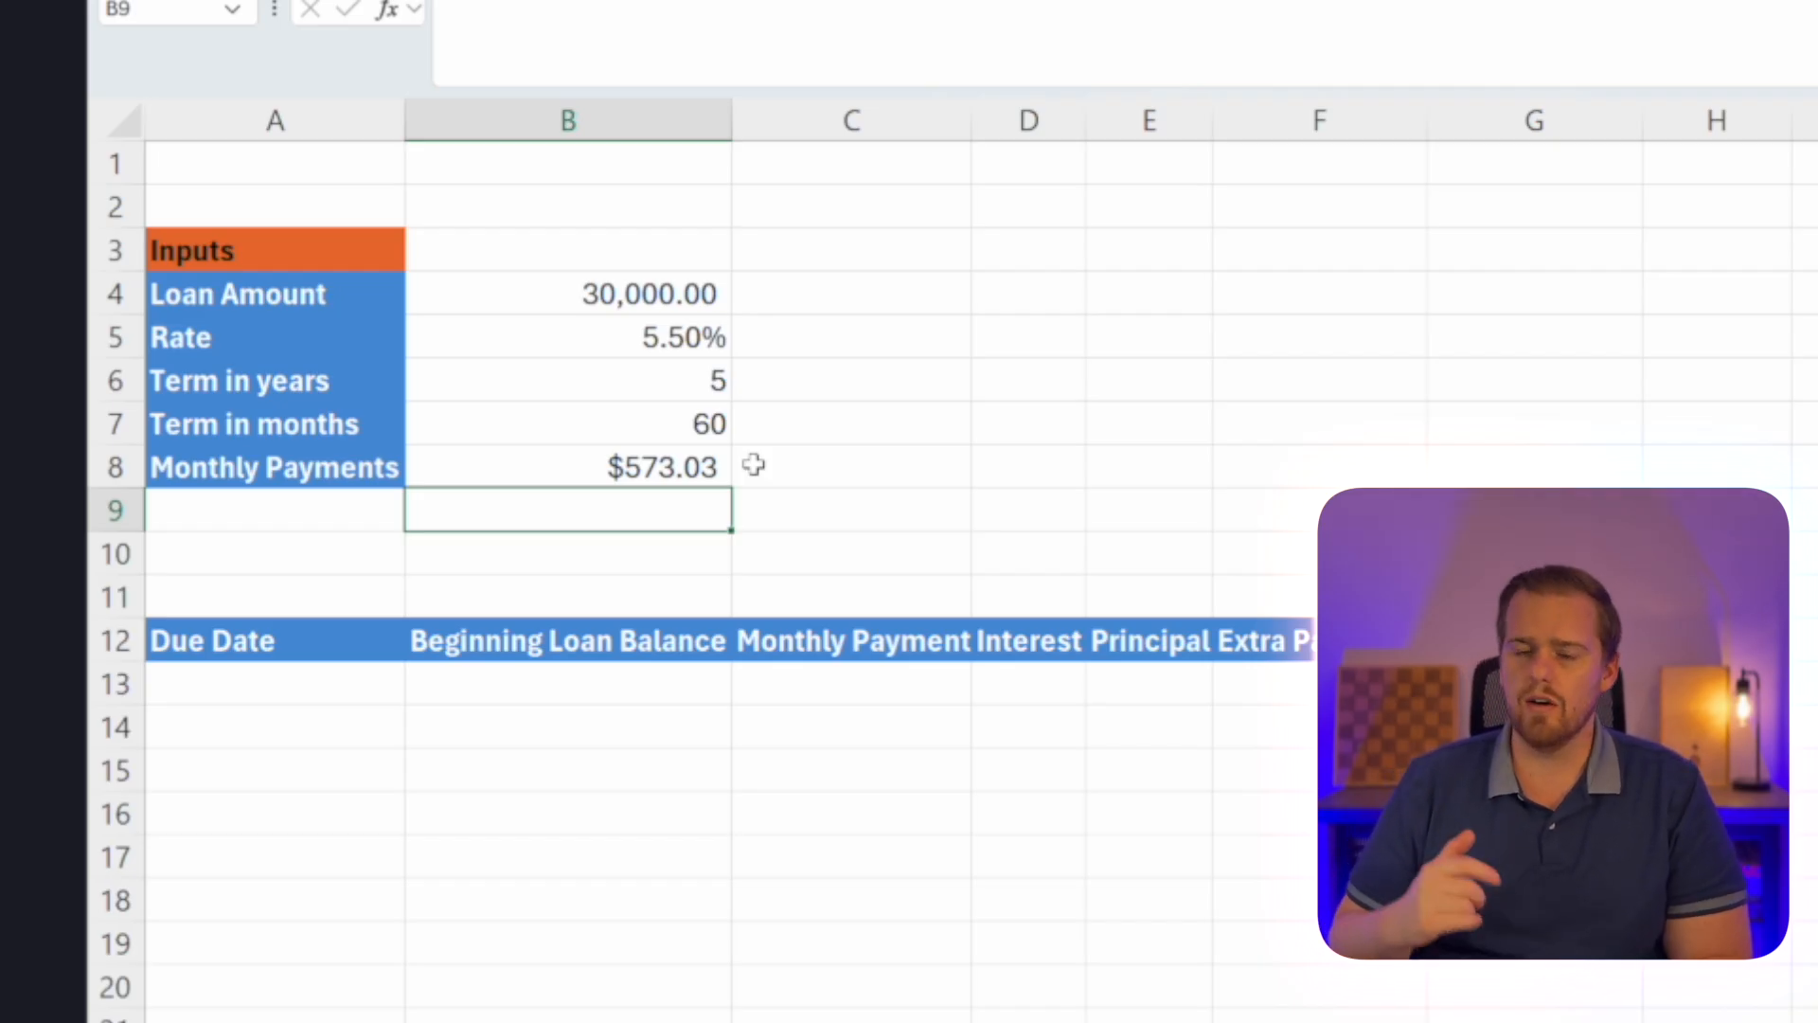
Try the PMT formula in B8 without the minus sign before B4.
{"action": "key", "text": "Up"}
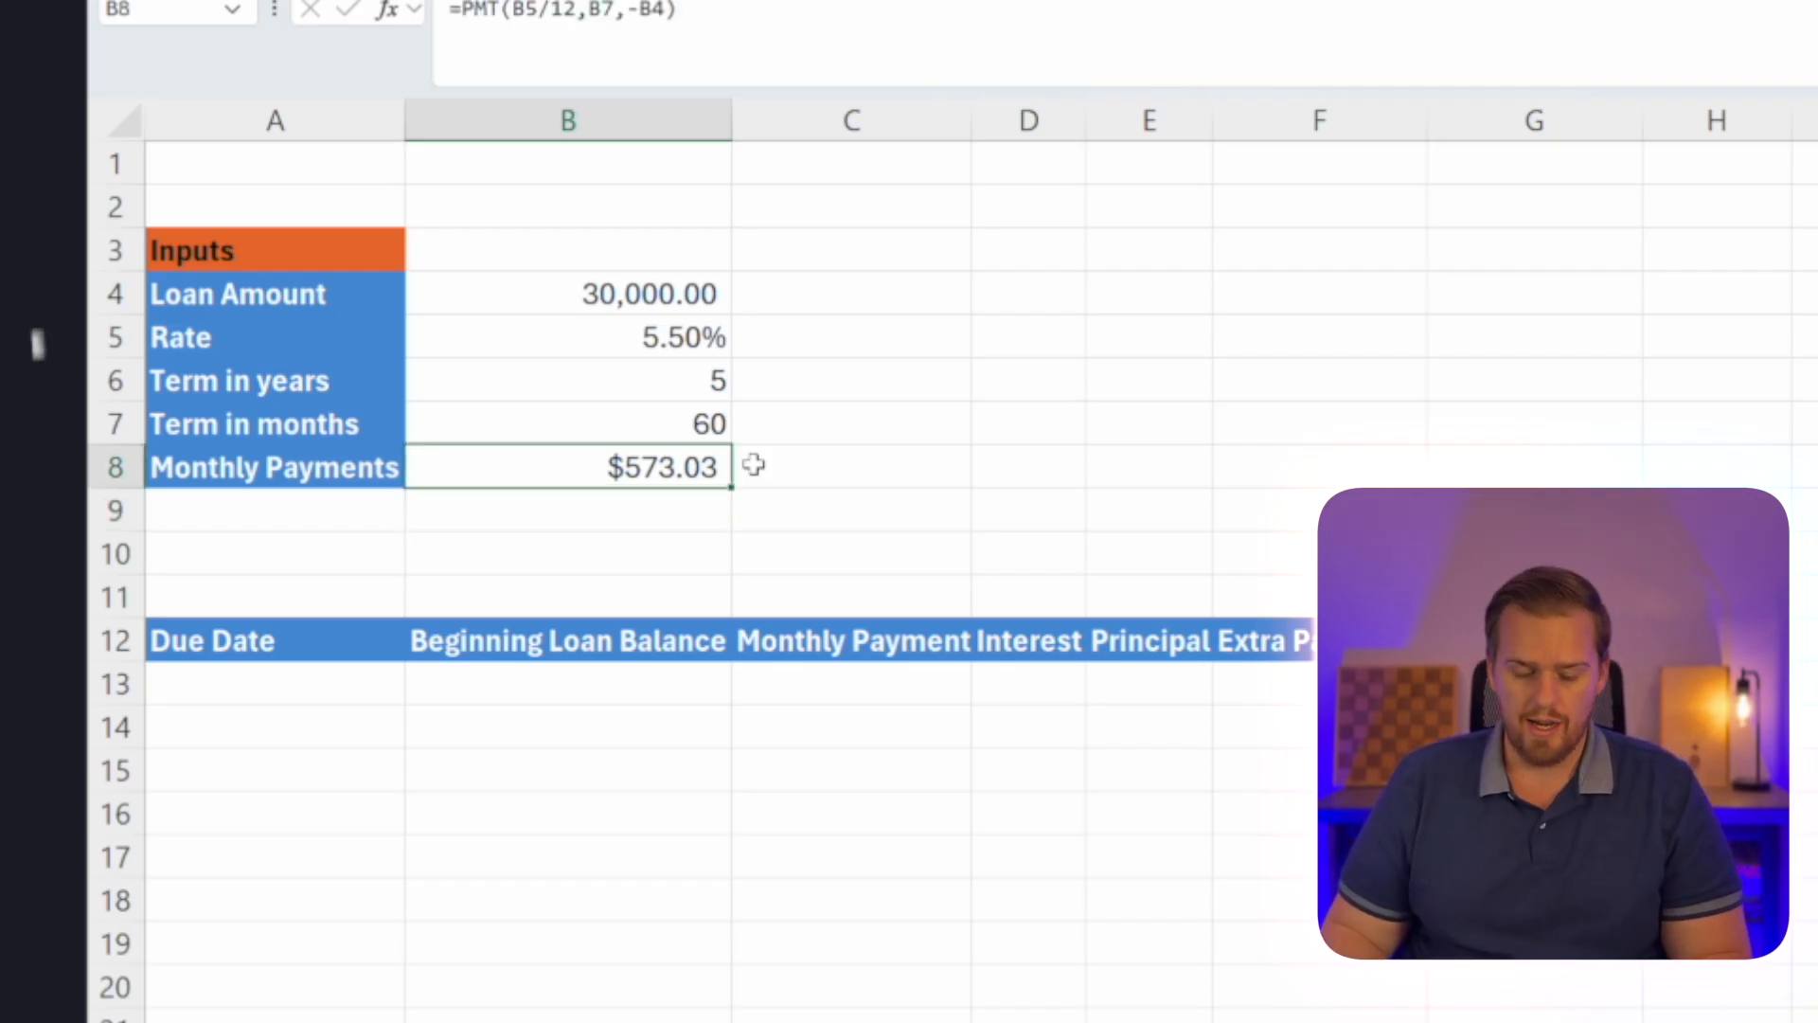
{"action": "key", "text": "F2"}
{"action": "key", "text": "Left"}
{"action": "key", "text": "Left"}
{"action": "key", "text": "Left"}
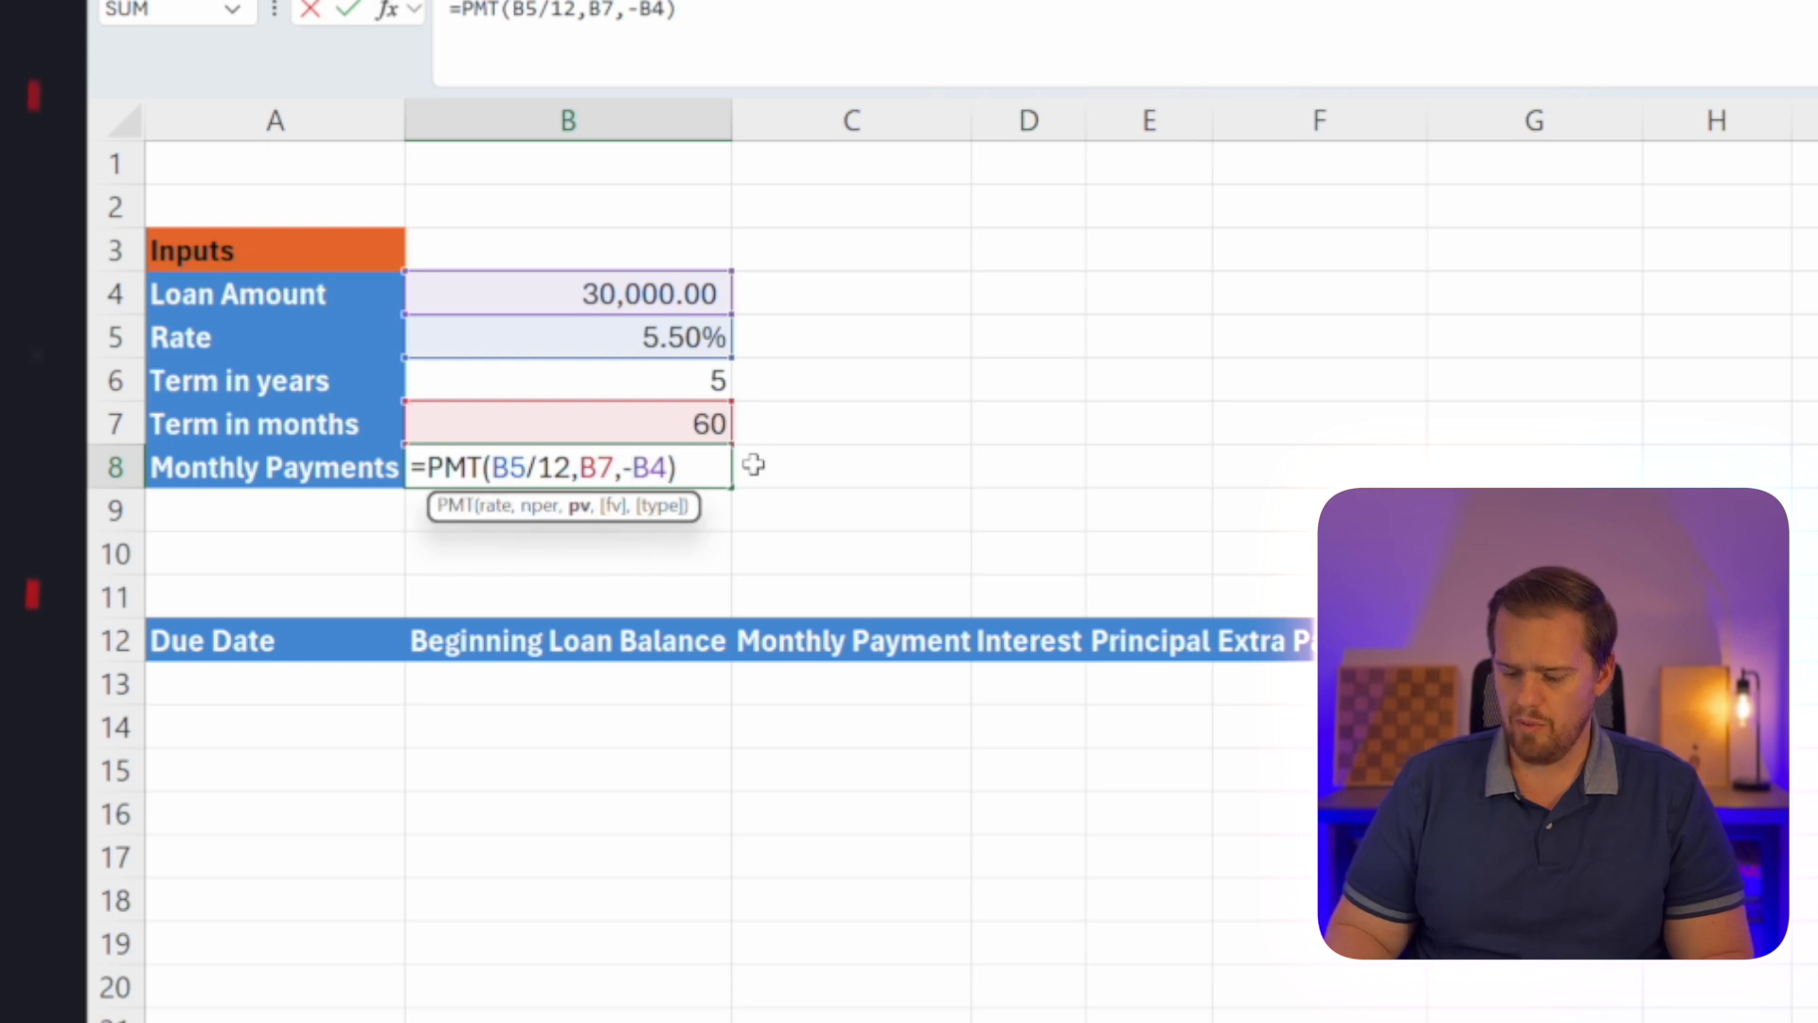
{"action": "key", "text": "BackSpace"}
{"action": "key", "text": "Return"}
Restore the minus sign before B4 in the PMT formula in B8.
{"action": "key", "text": "Up"}
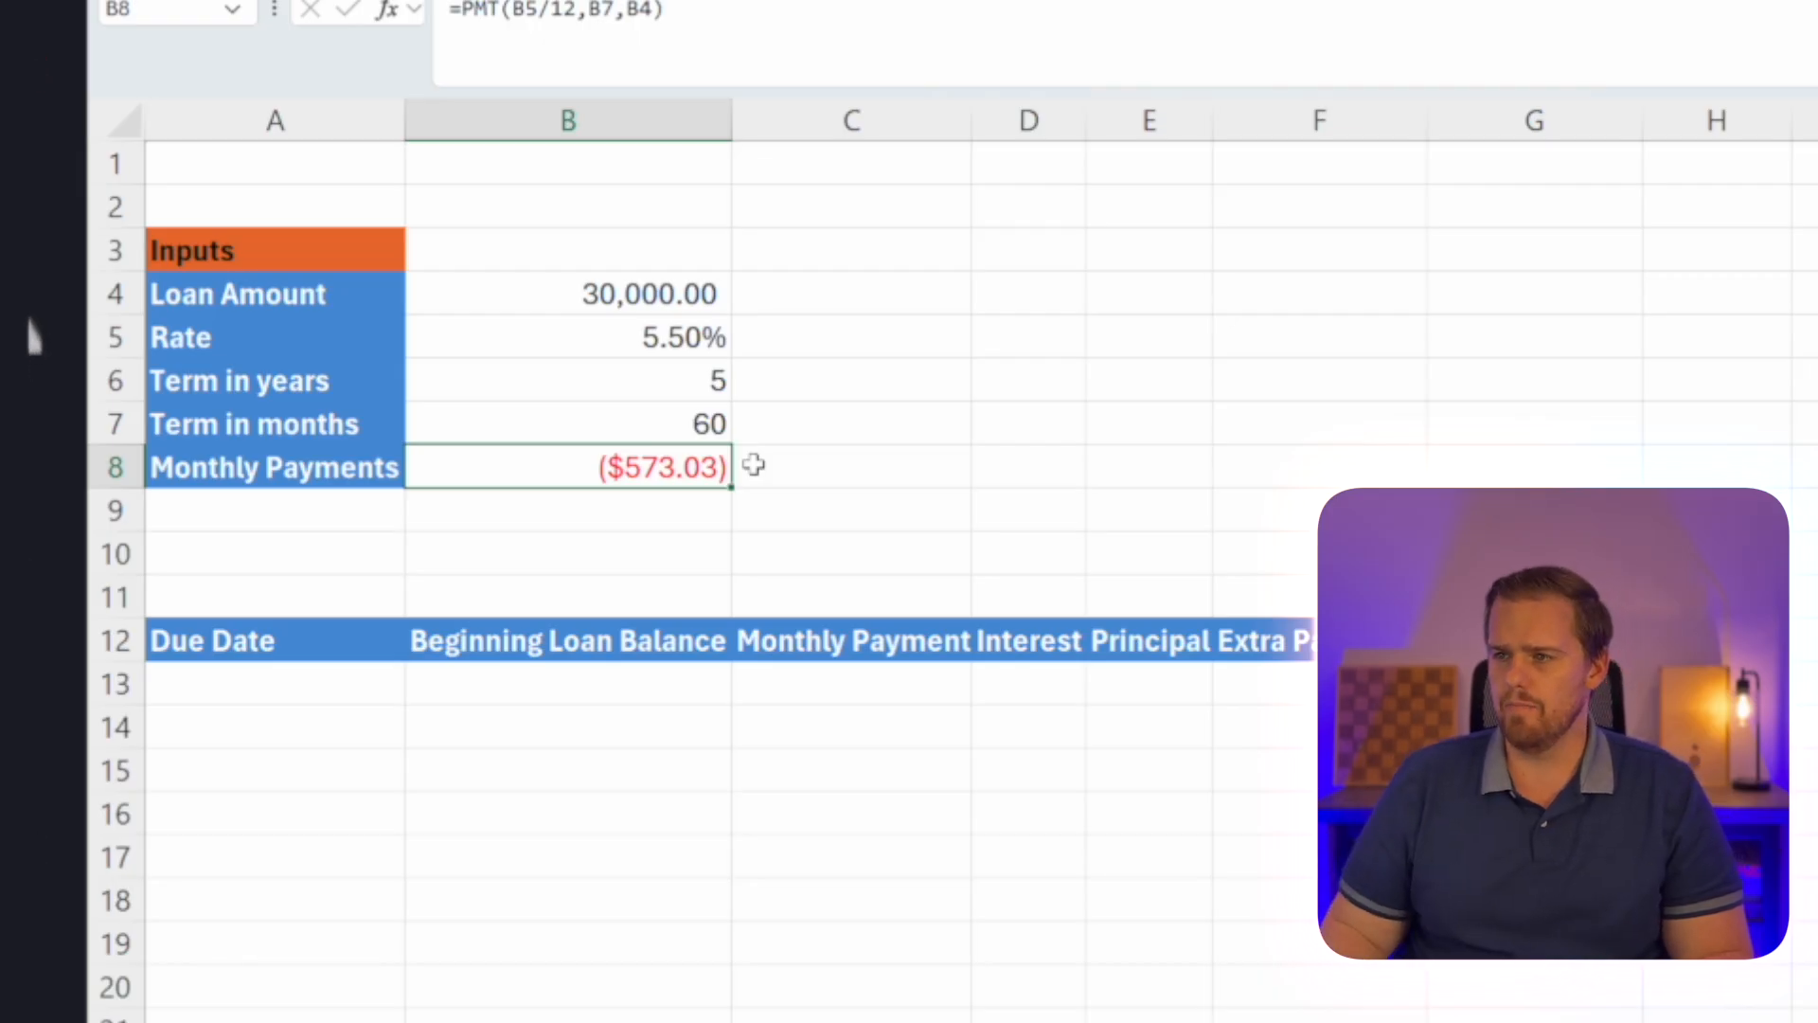
{"action": "key", "text": "F2"}
{"action": "key", "text": "Left"}
{"action": "key", "text": "Left"}
{"action": "key", "text": "Left"}
{"action": "type", "text": "-"}
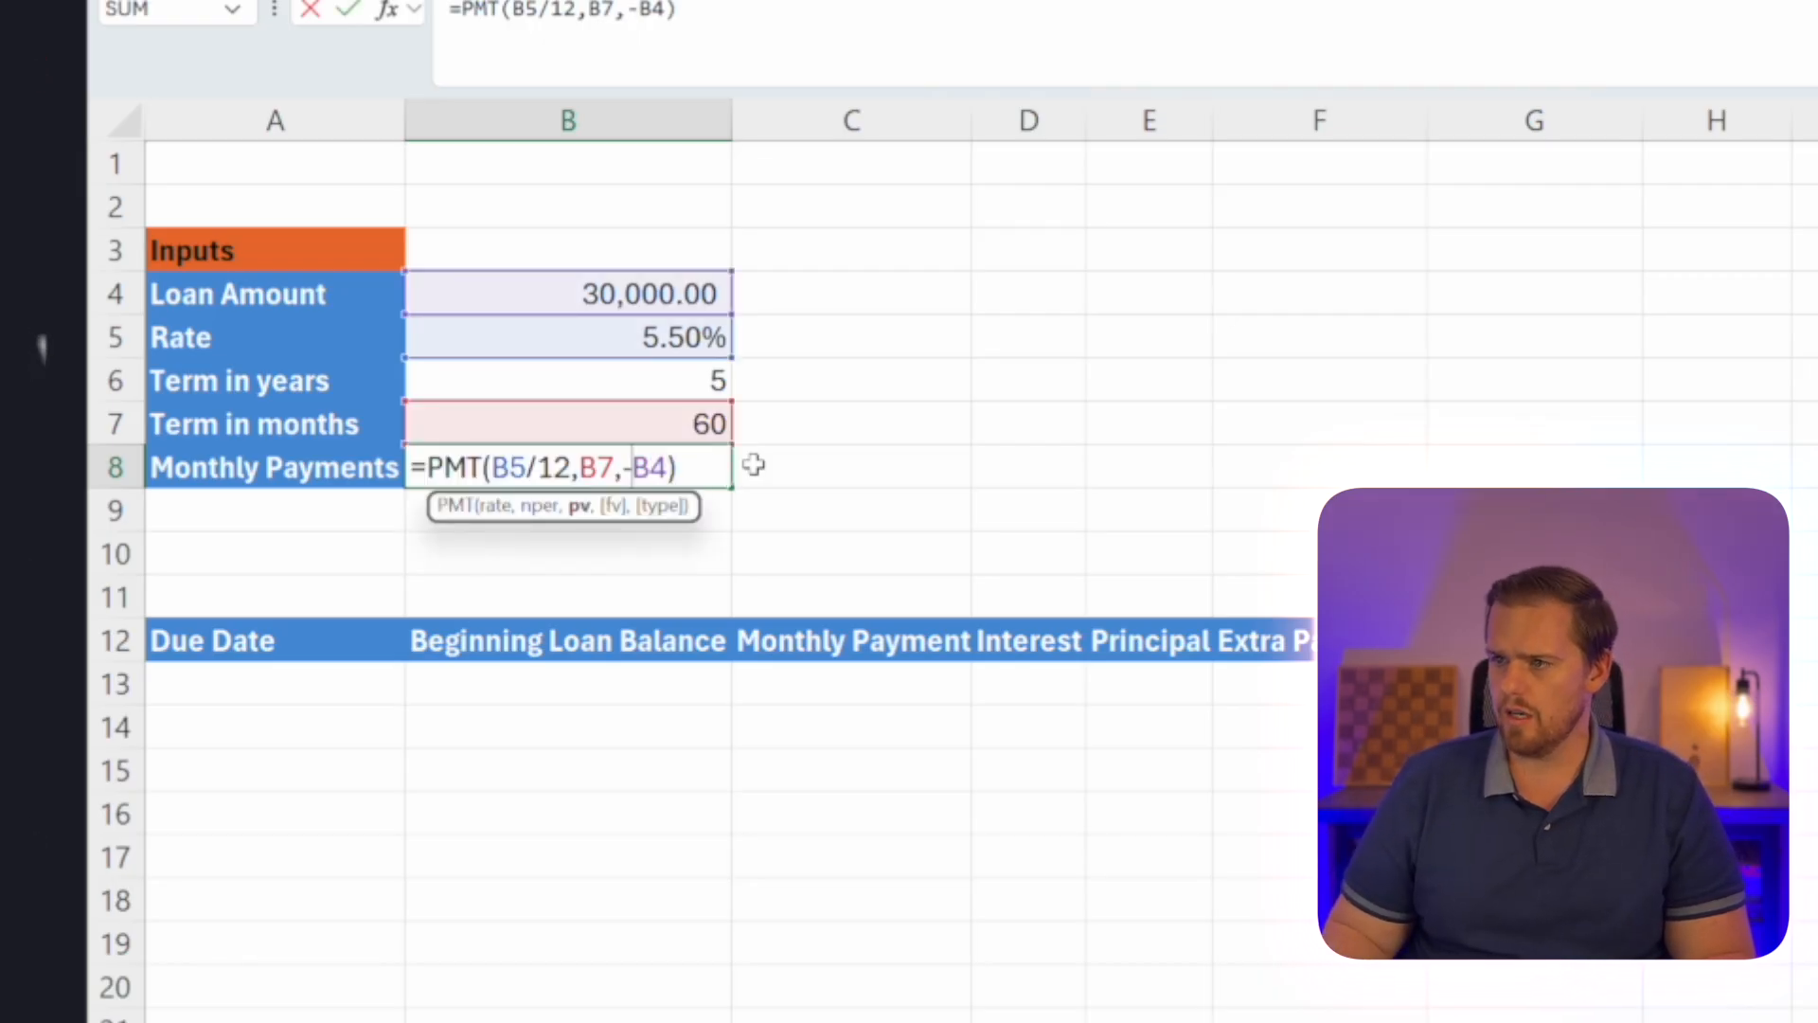
{"action": "key", "text": "Return"}
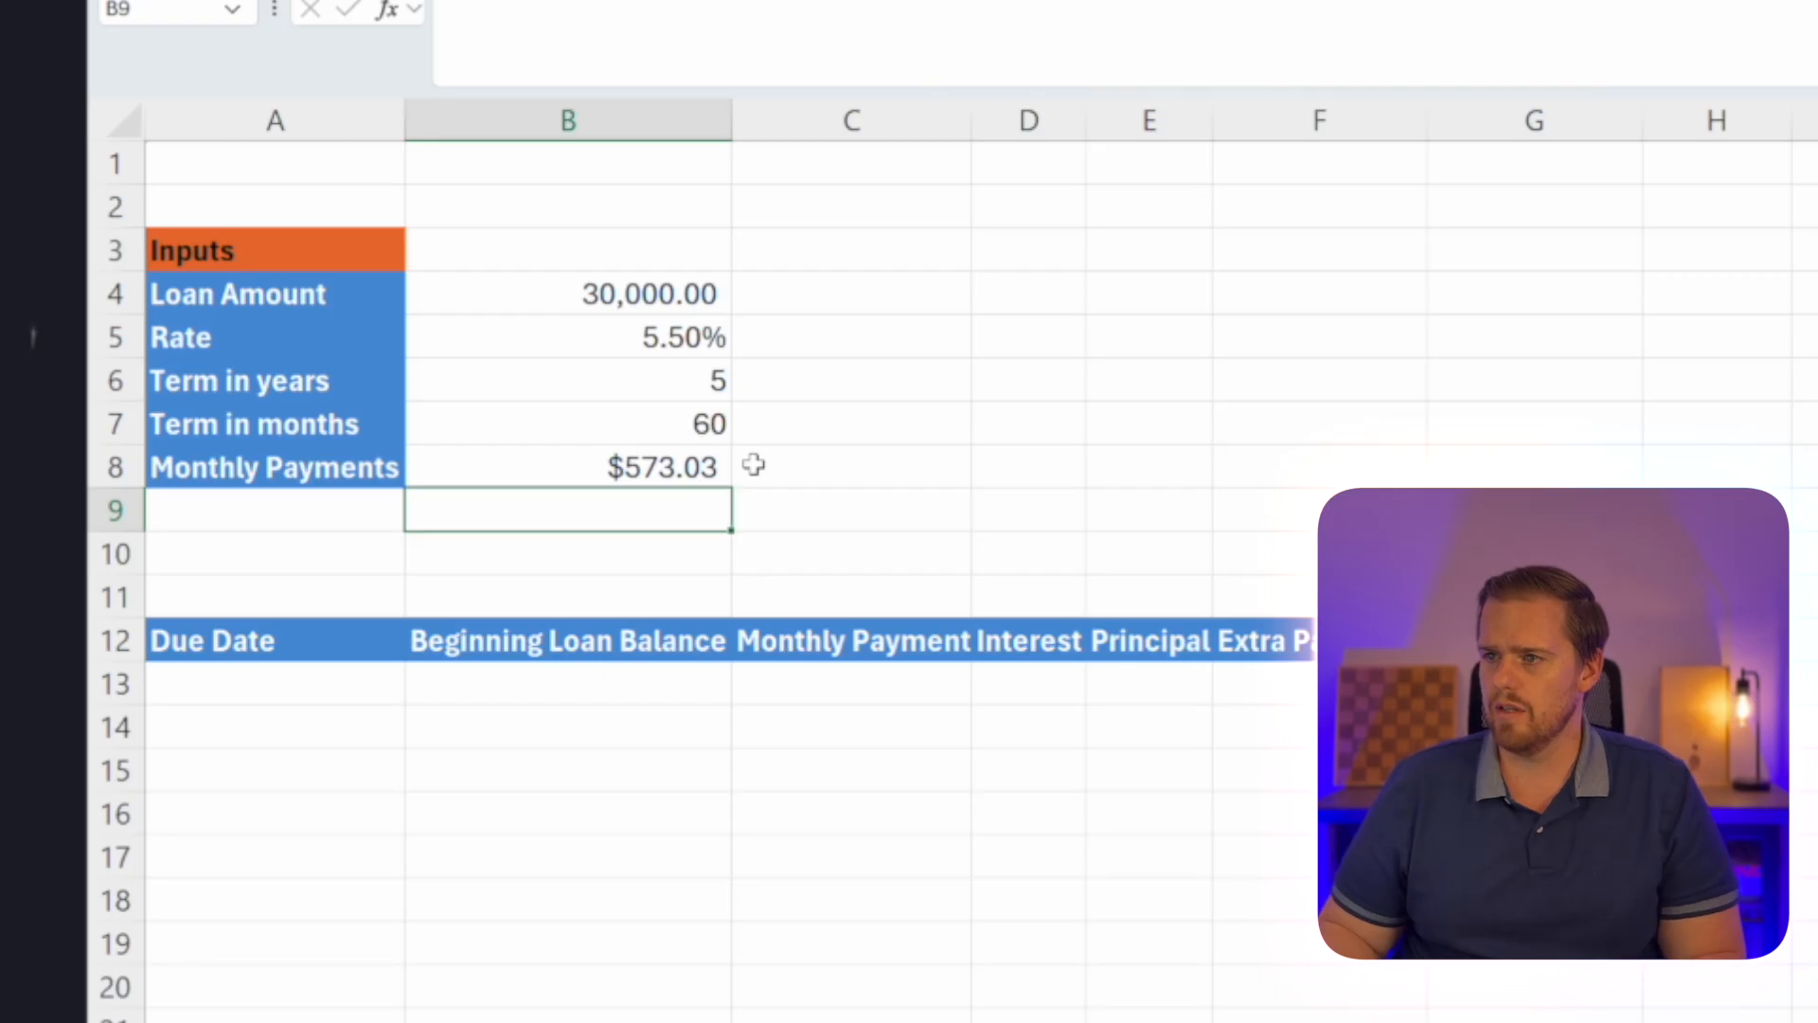
{"action": "key", "text": "Up"}
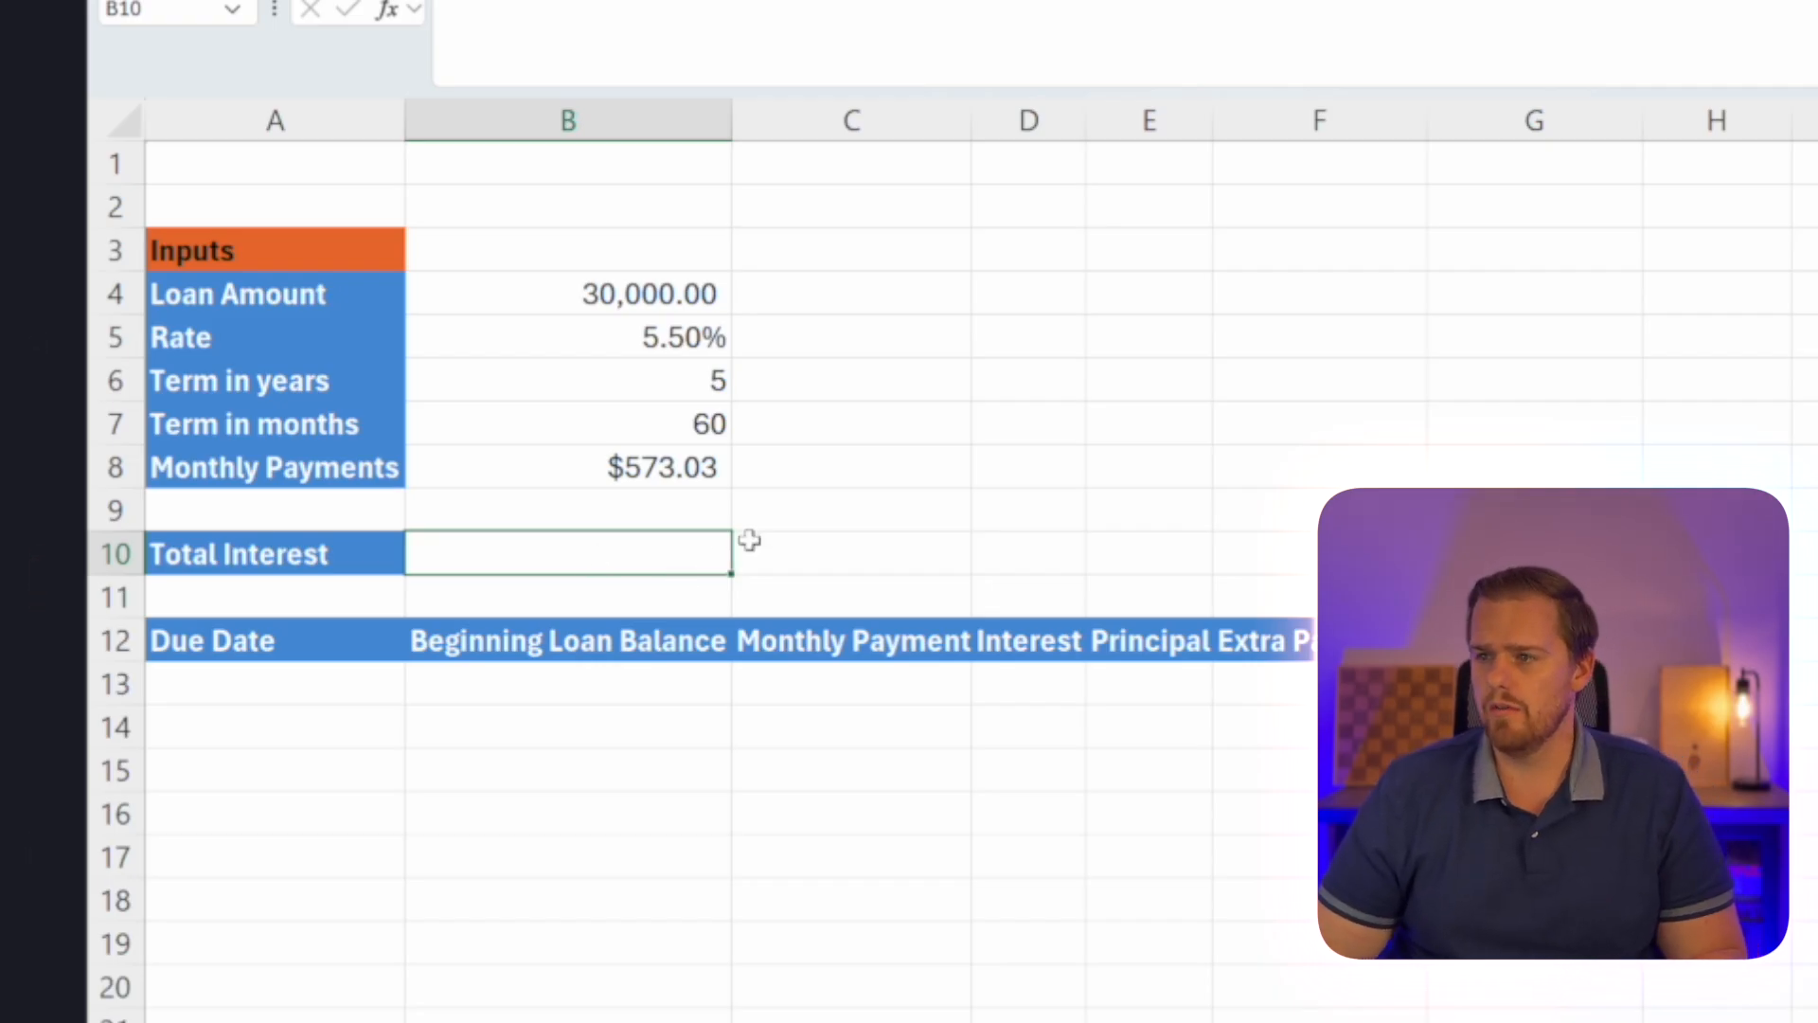
Calculate the total of all payments in C8 with the formula =B8*B7.
{"action": "left_click", "coordinate": [790, 481]}
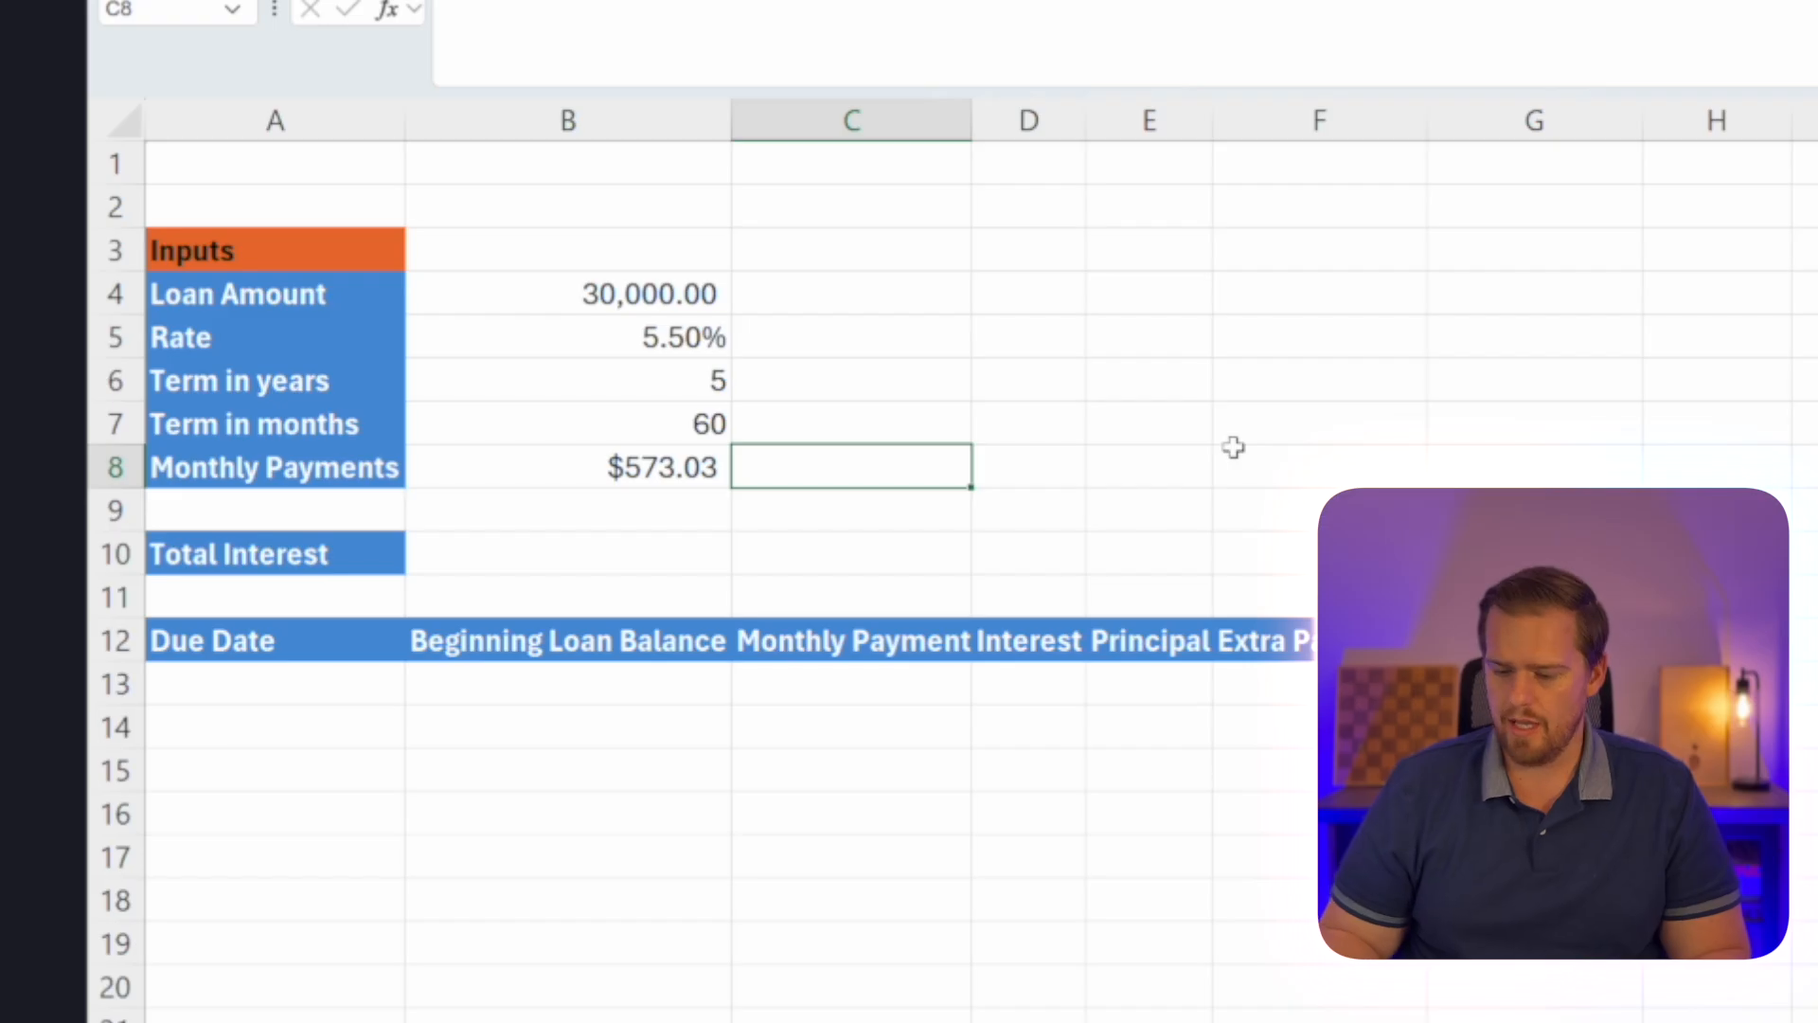
{"action": "type", "text": "="}
{"action": "key", "text": "Left"}
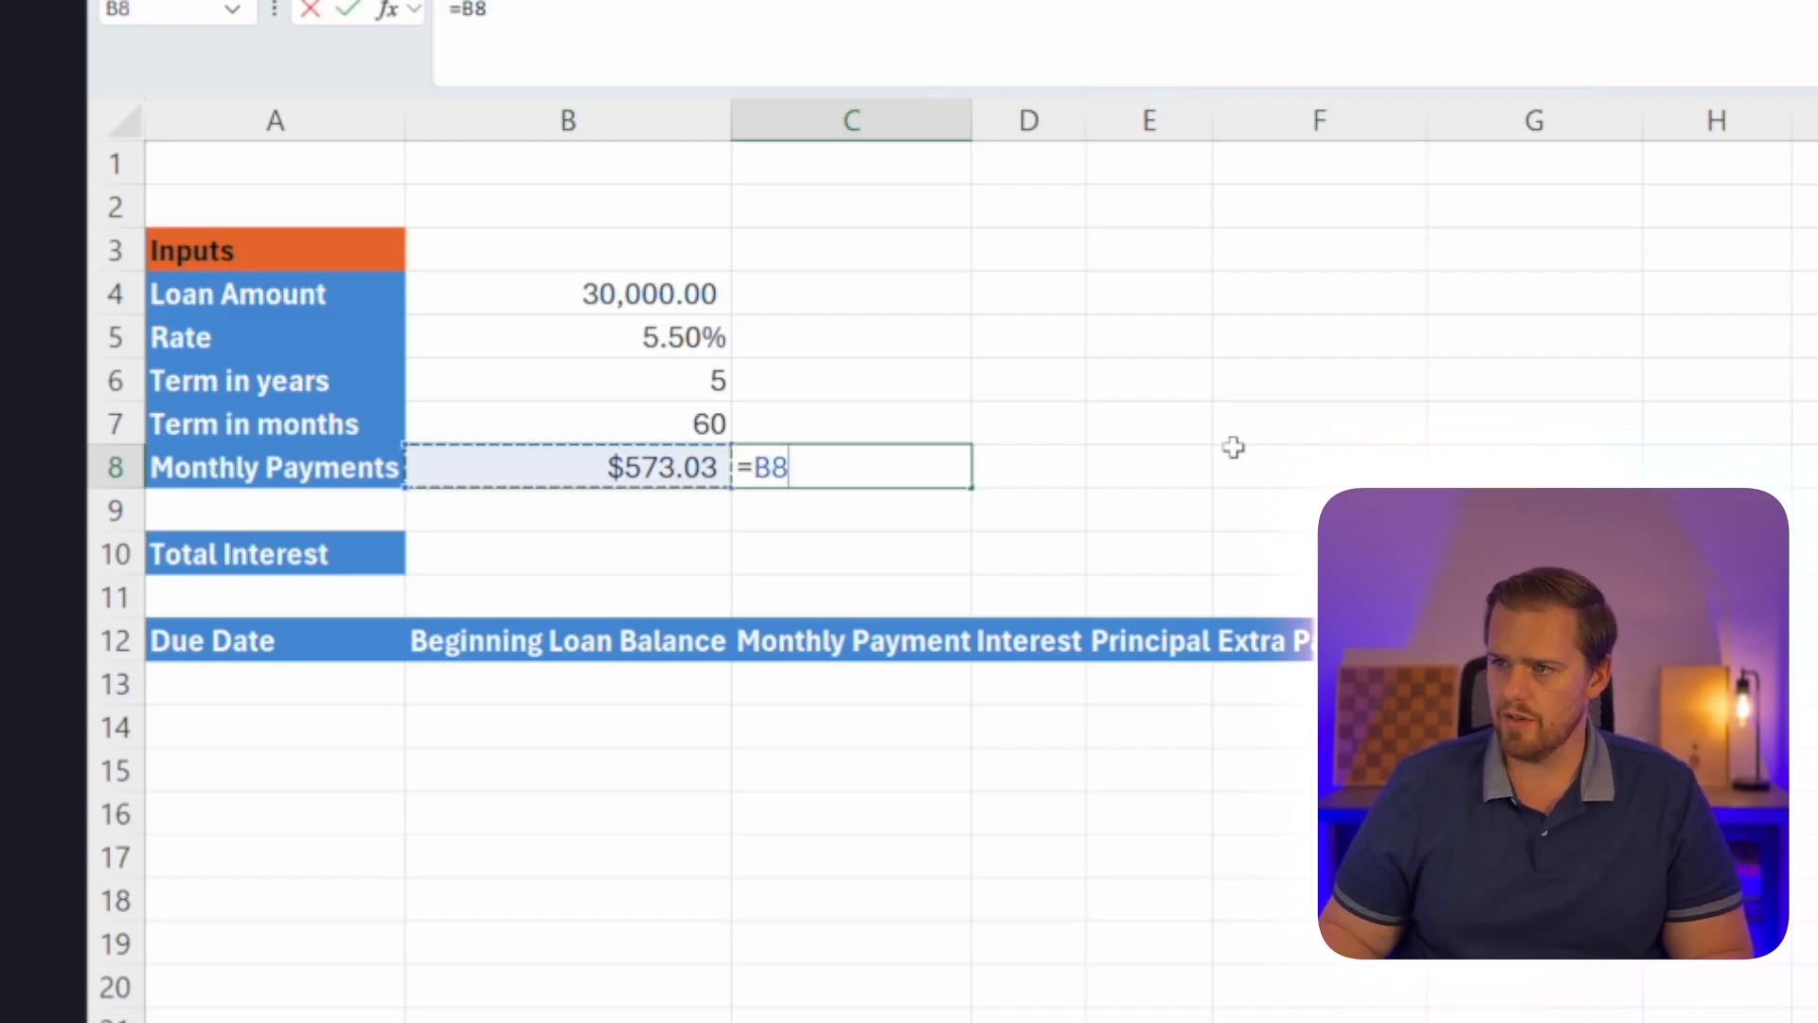
{"action": "type", "text": "*"}
{"action": "key", "text": "Up"}
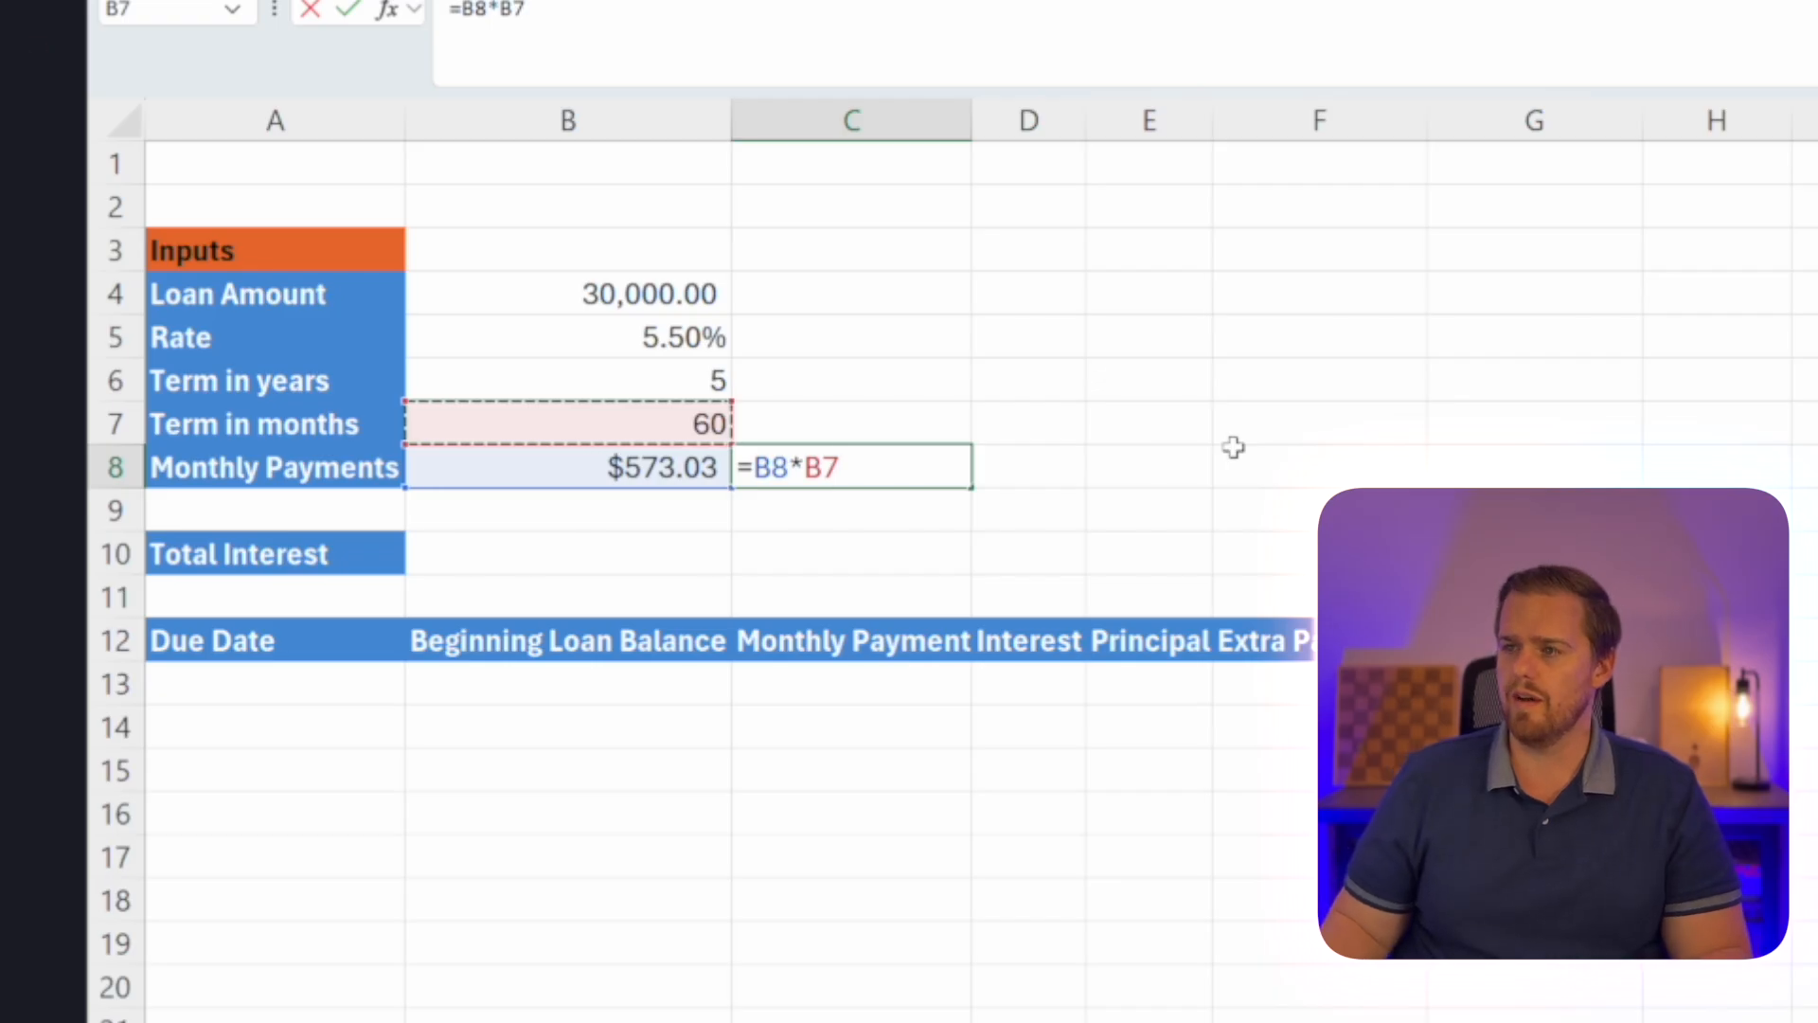
{"action": "key", "text": "Return"}
{"action": "key", "text": "Up"}
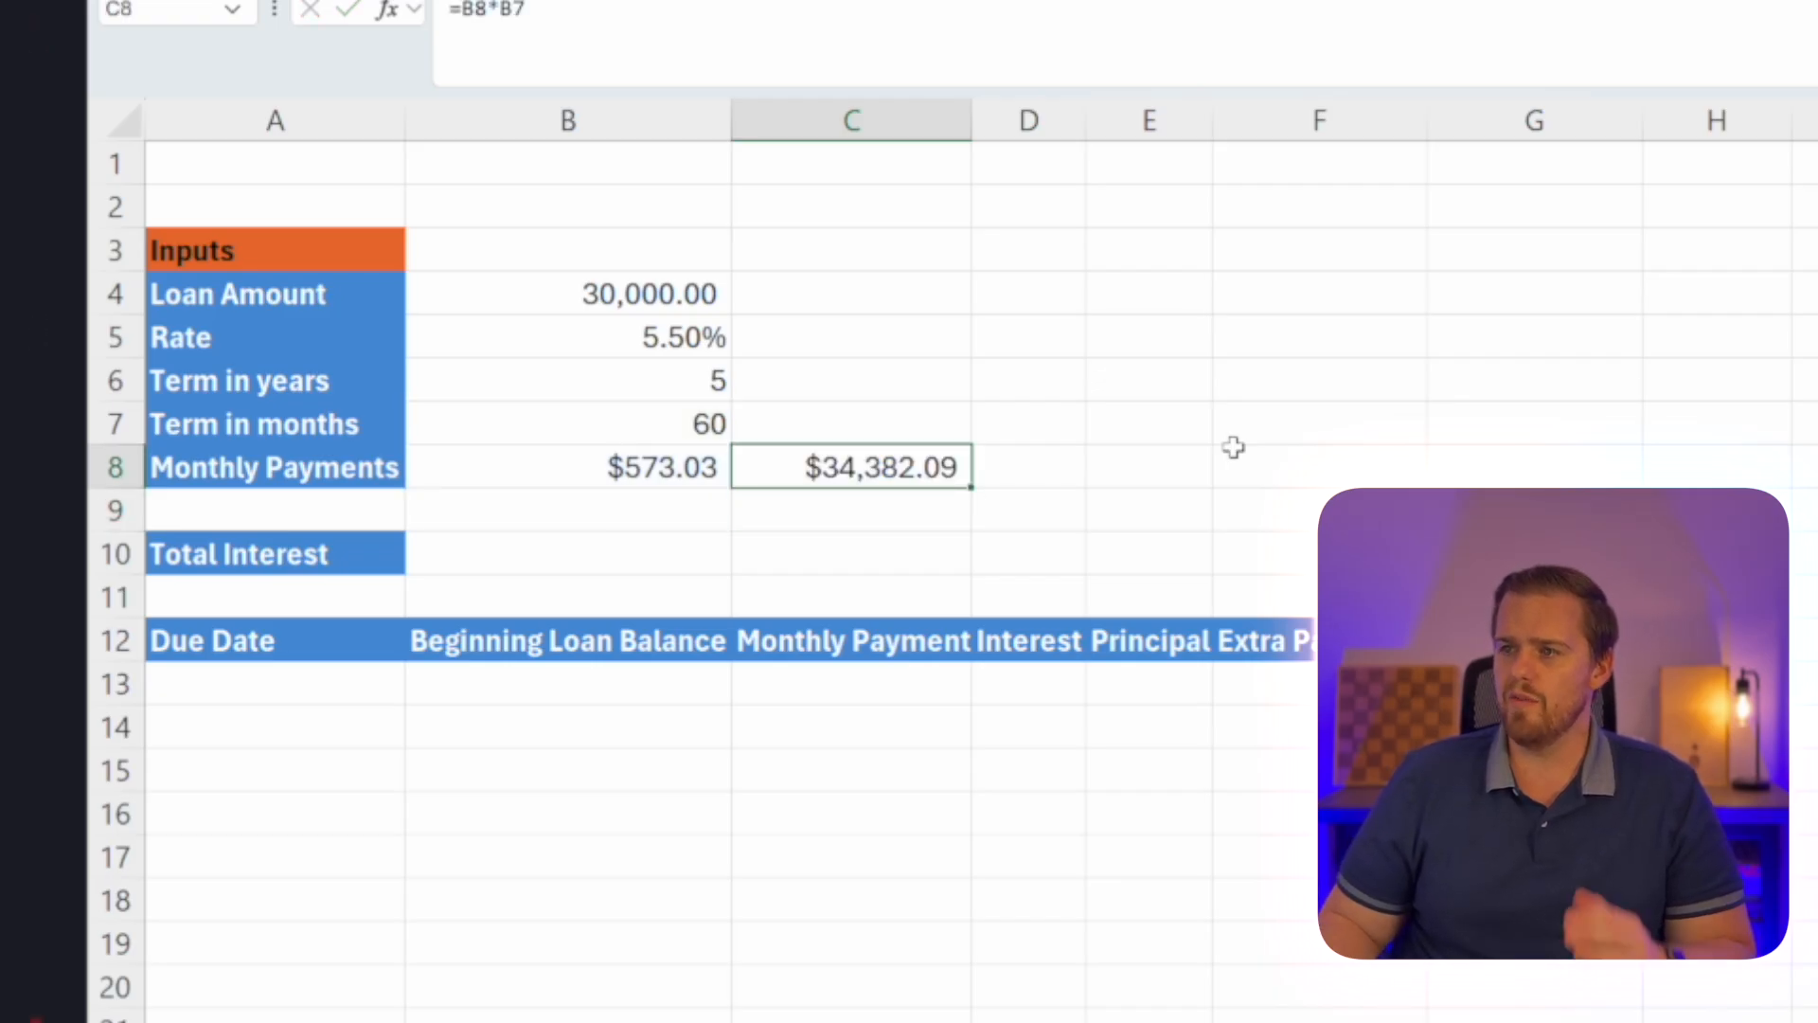
Calculate Total Interest in B10 by subtracting the loan amount from the total payments with =C8-B4.
{"action": "key", "text": "Down"}
{"action": "key", "text": "Left"}
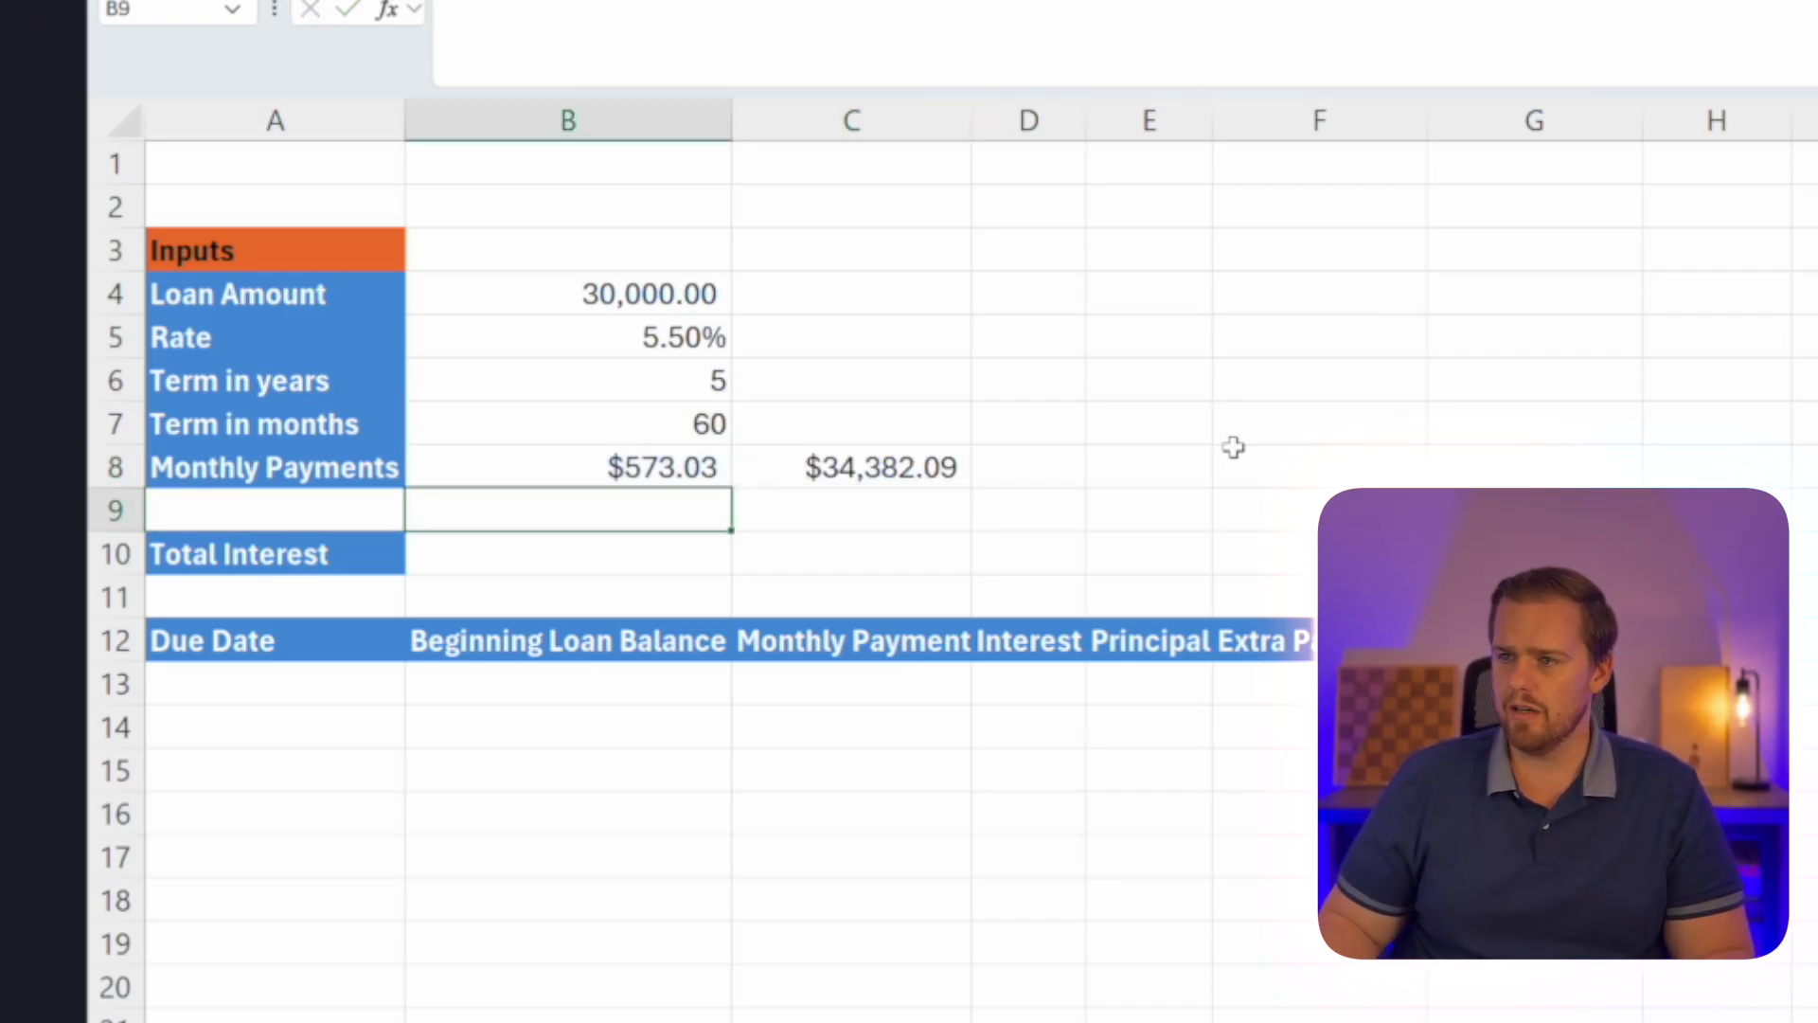
{"action": "key", "text": "Down"}
{"action": "type", "text": "="}
{"action": "key", "text": "Up"}
{"action": "key", "text": "Right"}
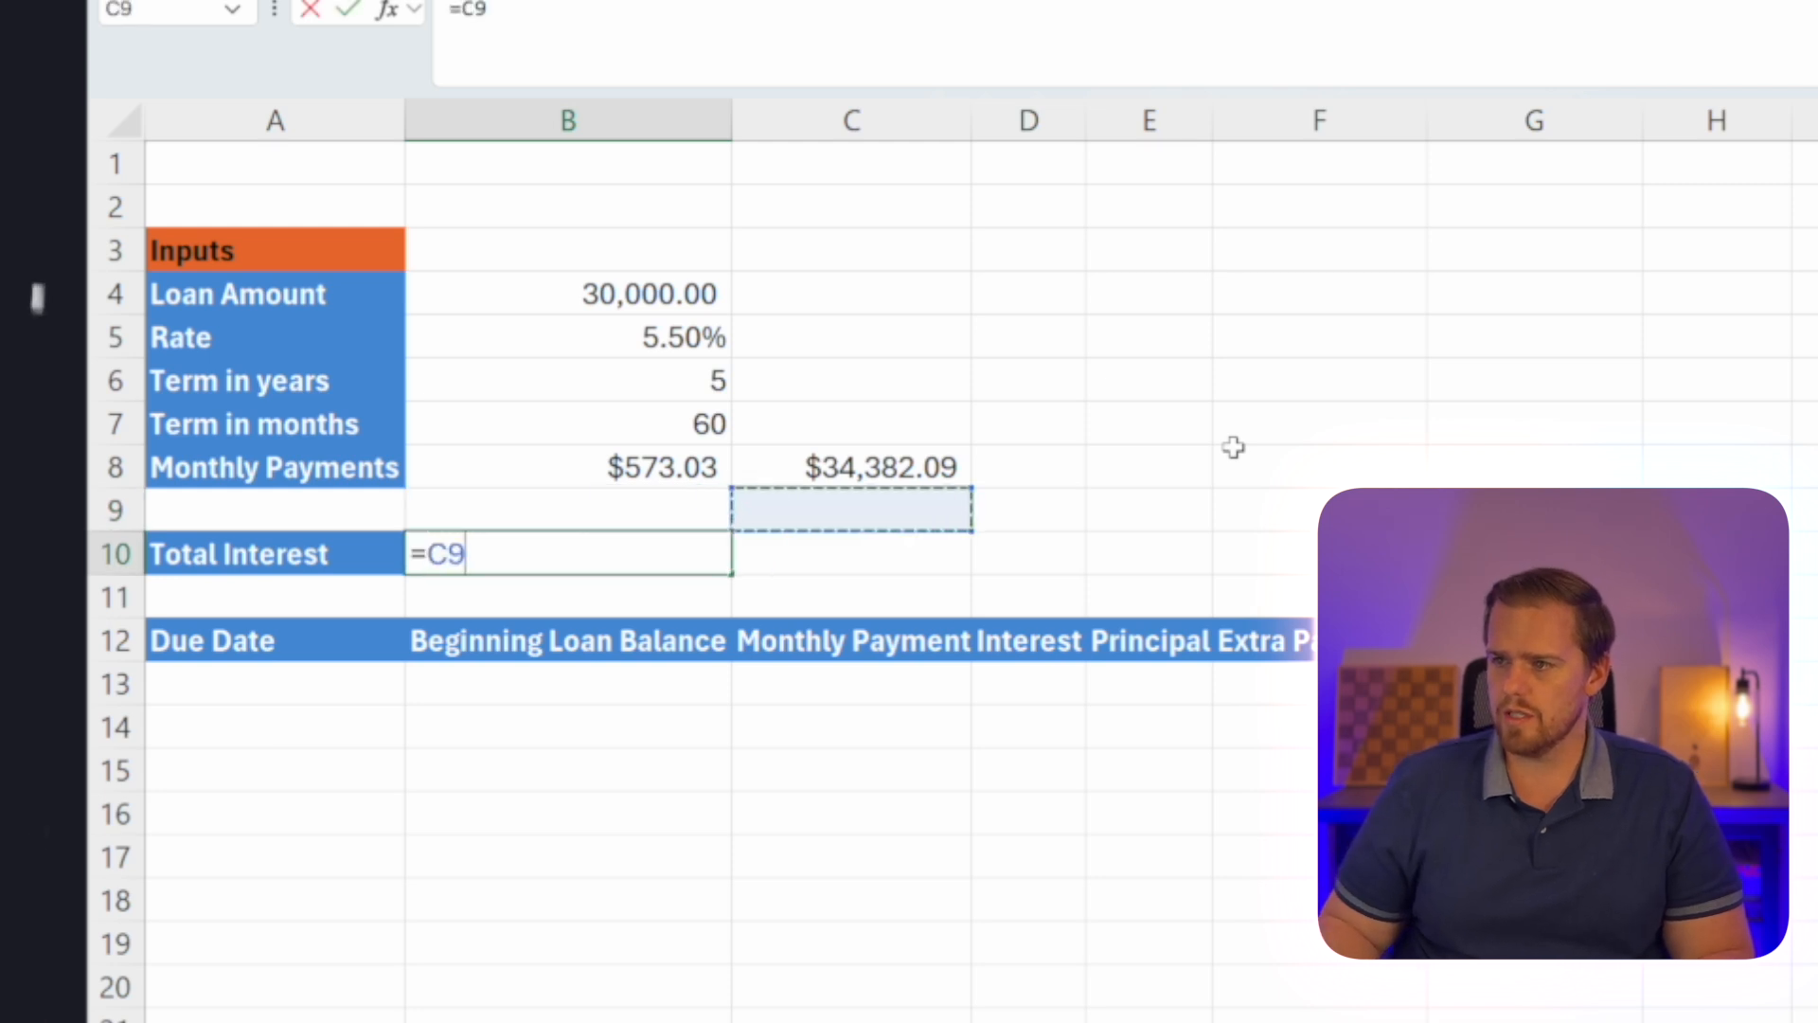
{"action": "key", "text": "Up"}
{"action": "type", "text": "*"}
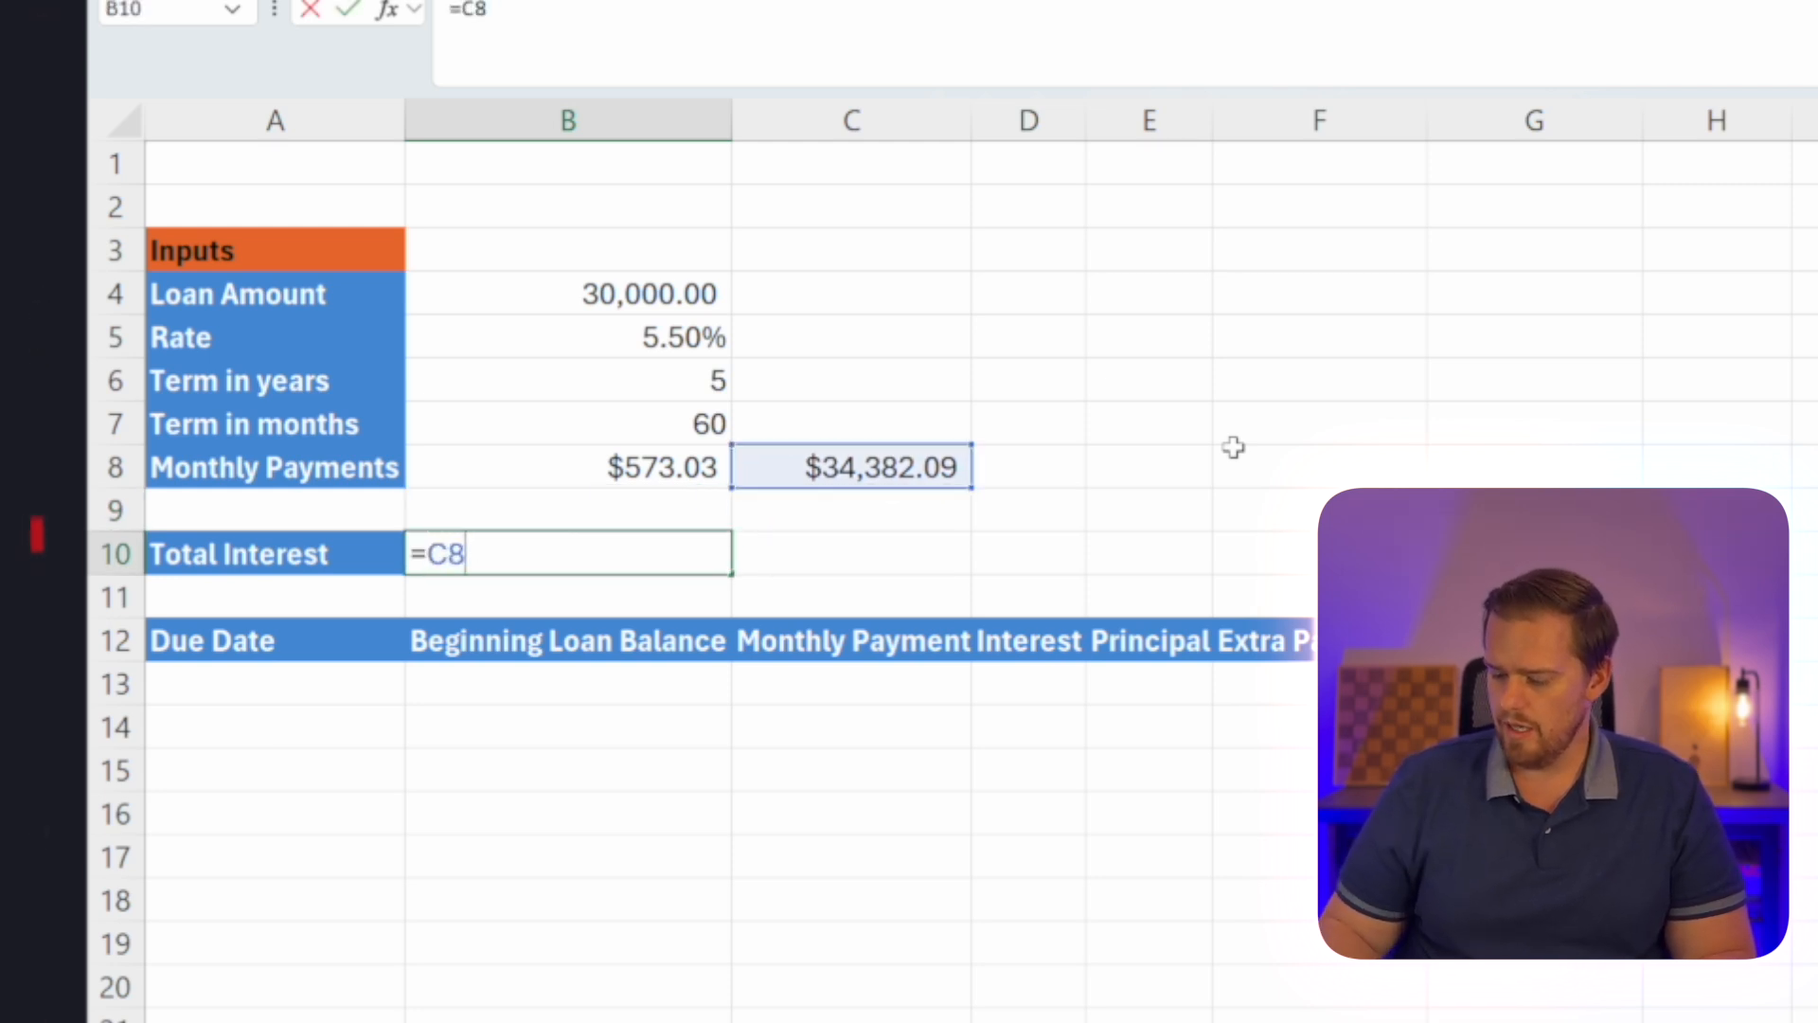
{"action": "key", "text": "Left"}
{"action": "key", "text": "Up"}
{"action": "key", "text": "Up"}
{"action": "key", "text": "Up"}
{"action": "key", "text": "Right"}
{"action": "key", "text": "Up"}
{"action": "key", "text": "Up"}
{"action": "key", "text": "Up"}
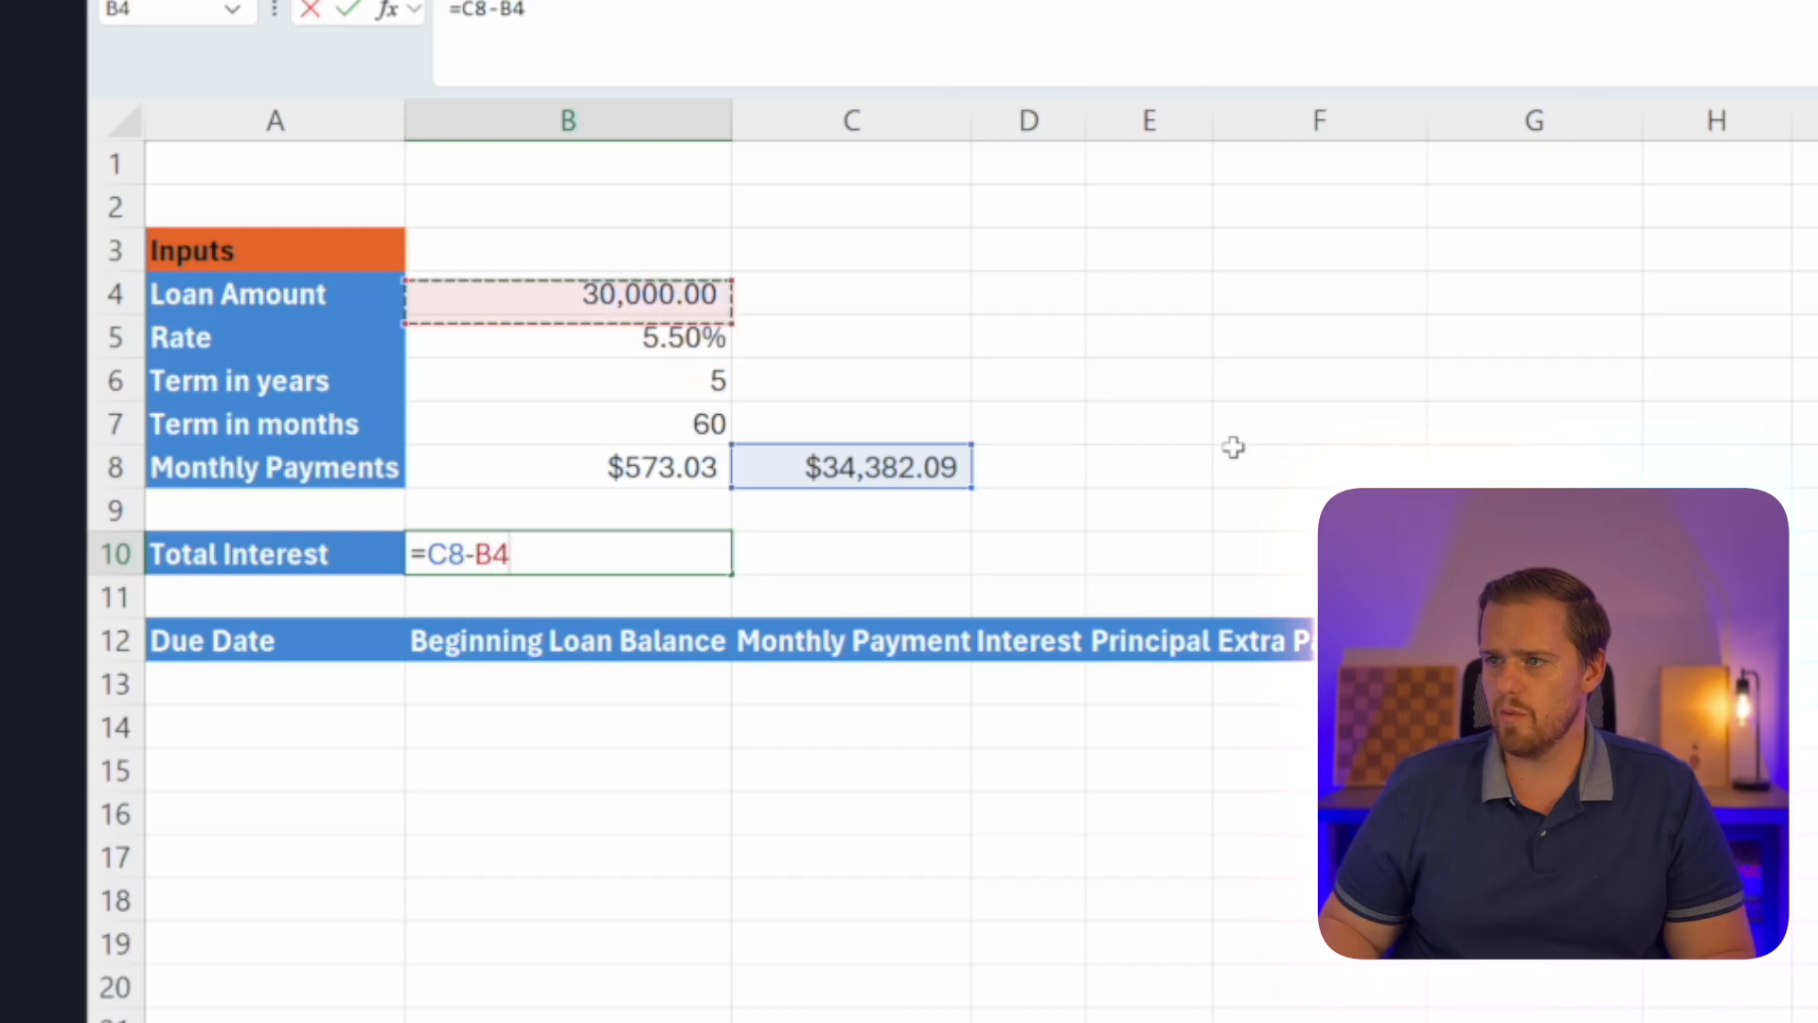
{"action": "key", "text": "Return"}
Try a rate of 5.0% in the Rate cell B5.
{"action": "key", "text": "Up"}
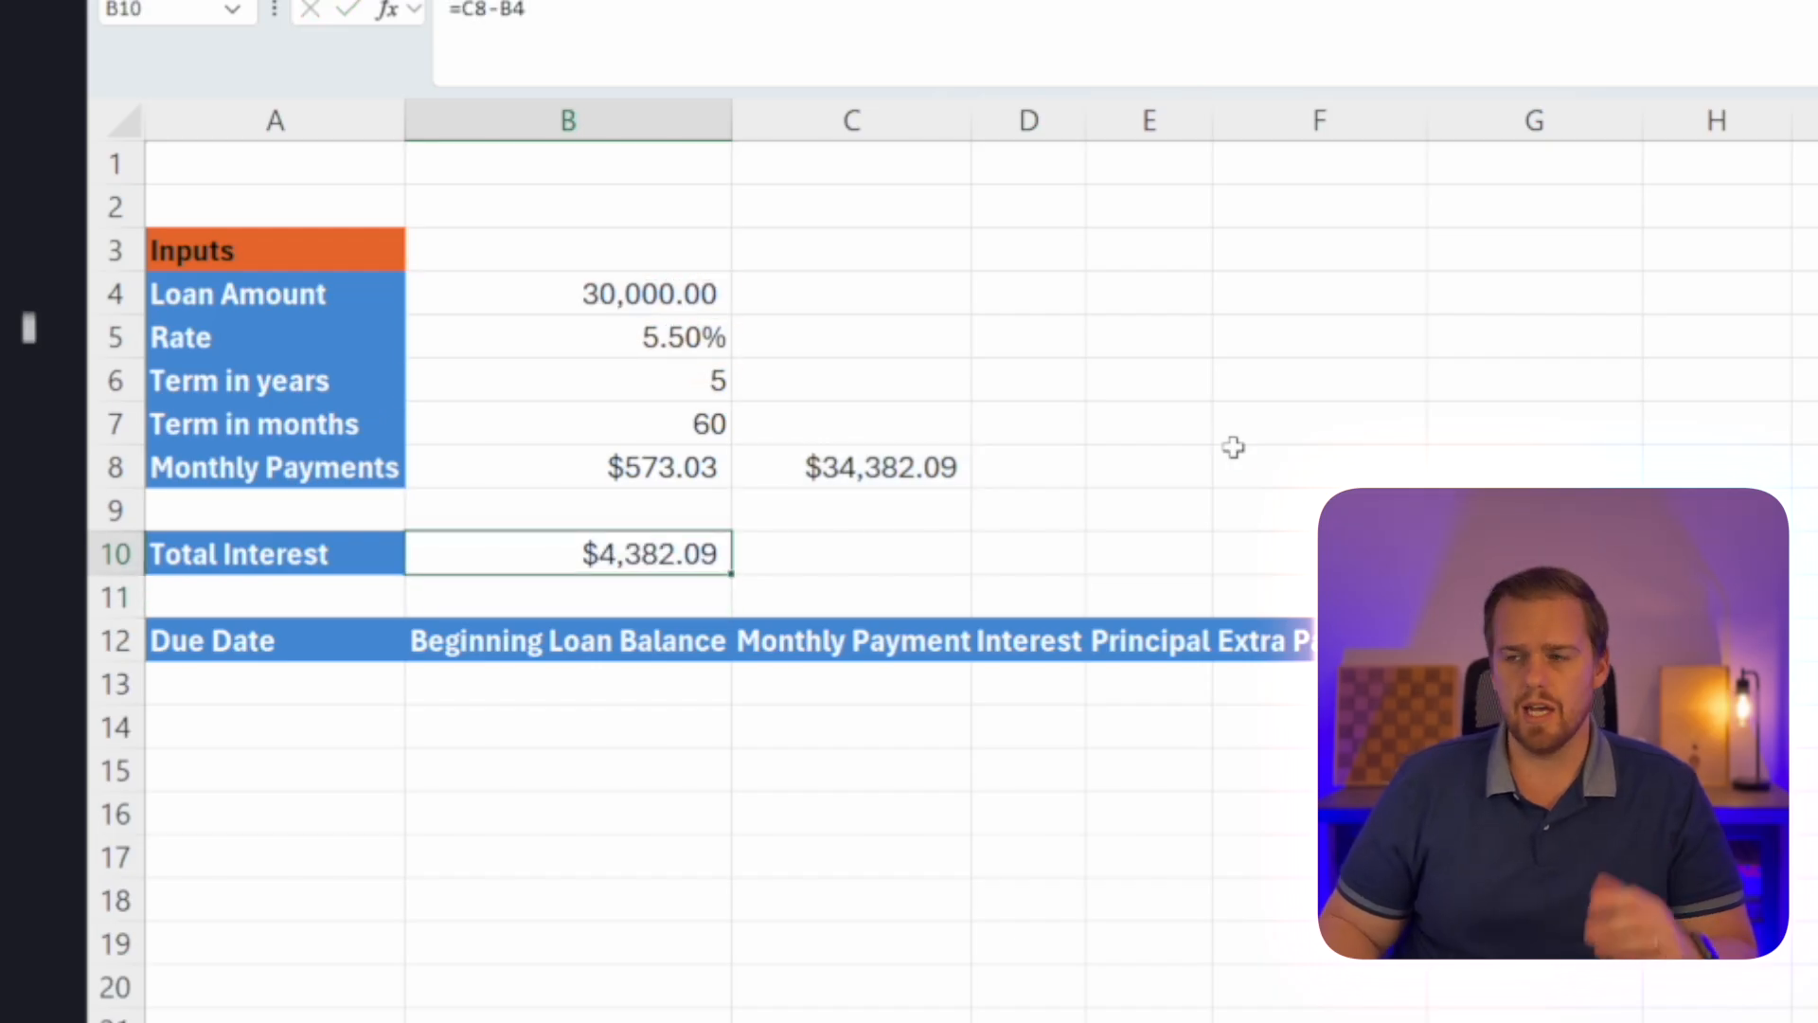
{"action": "key", "text": "Up"}
{"action": "key", "text": "Up"}
{"action": "key", "text": "Up"}
{"action": "key", "text": "Up"}
{"action": "key", "text": "Up"}
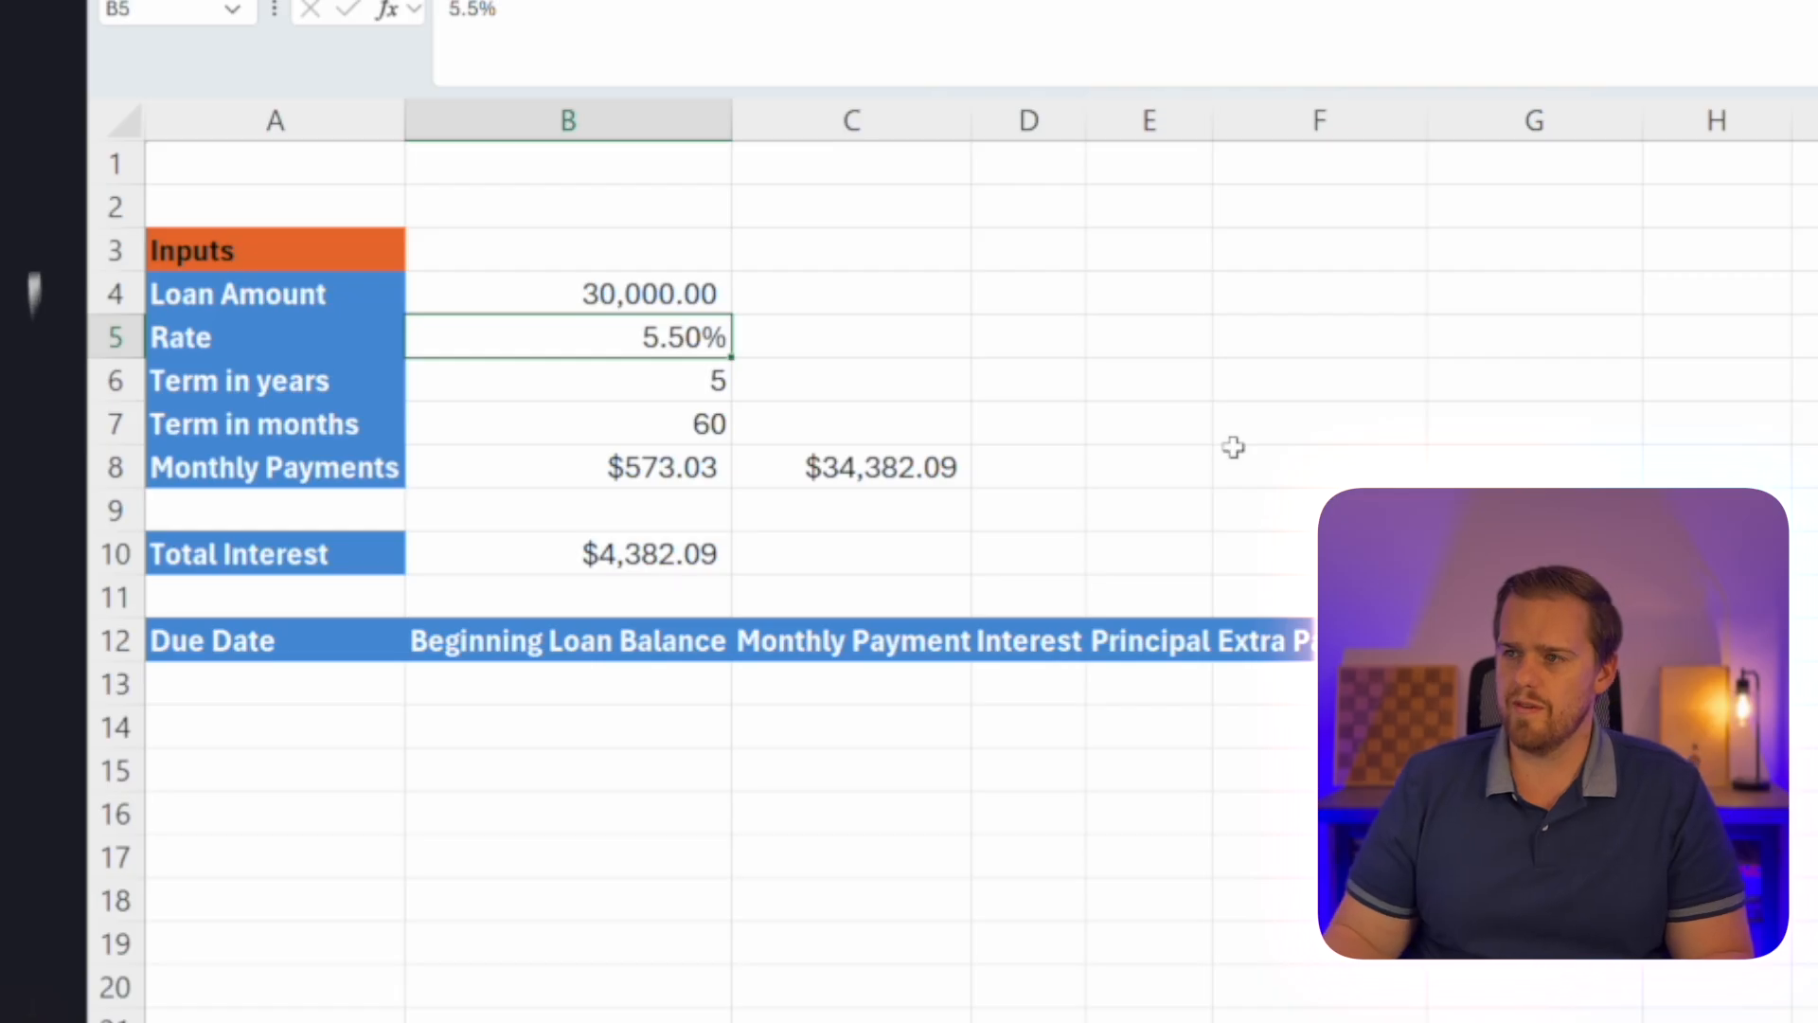
{"action": "type", "text": "530"}
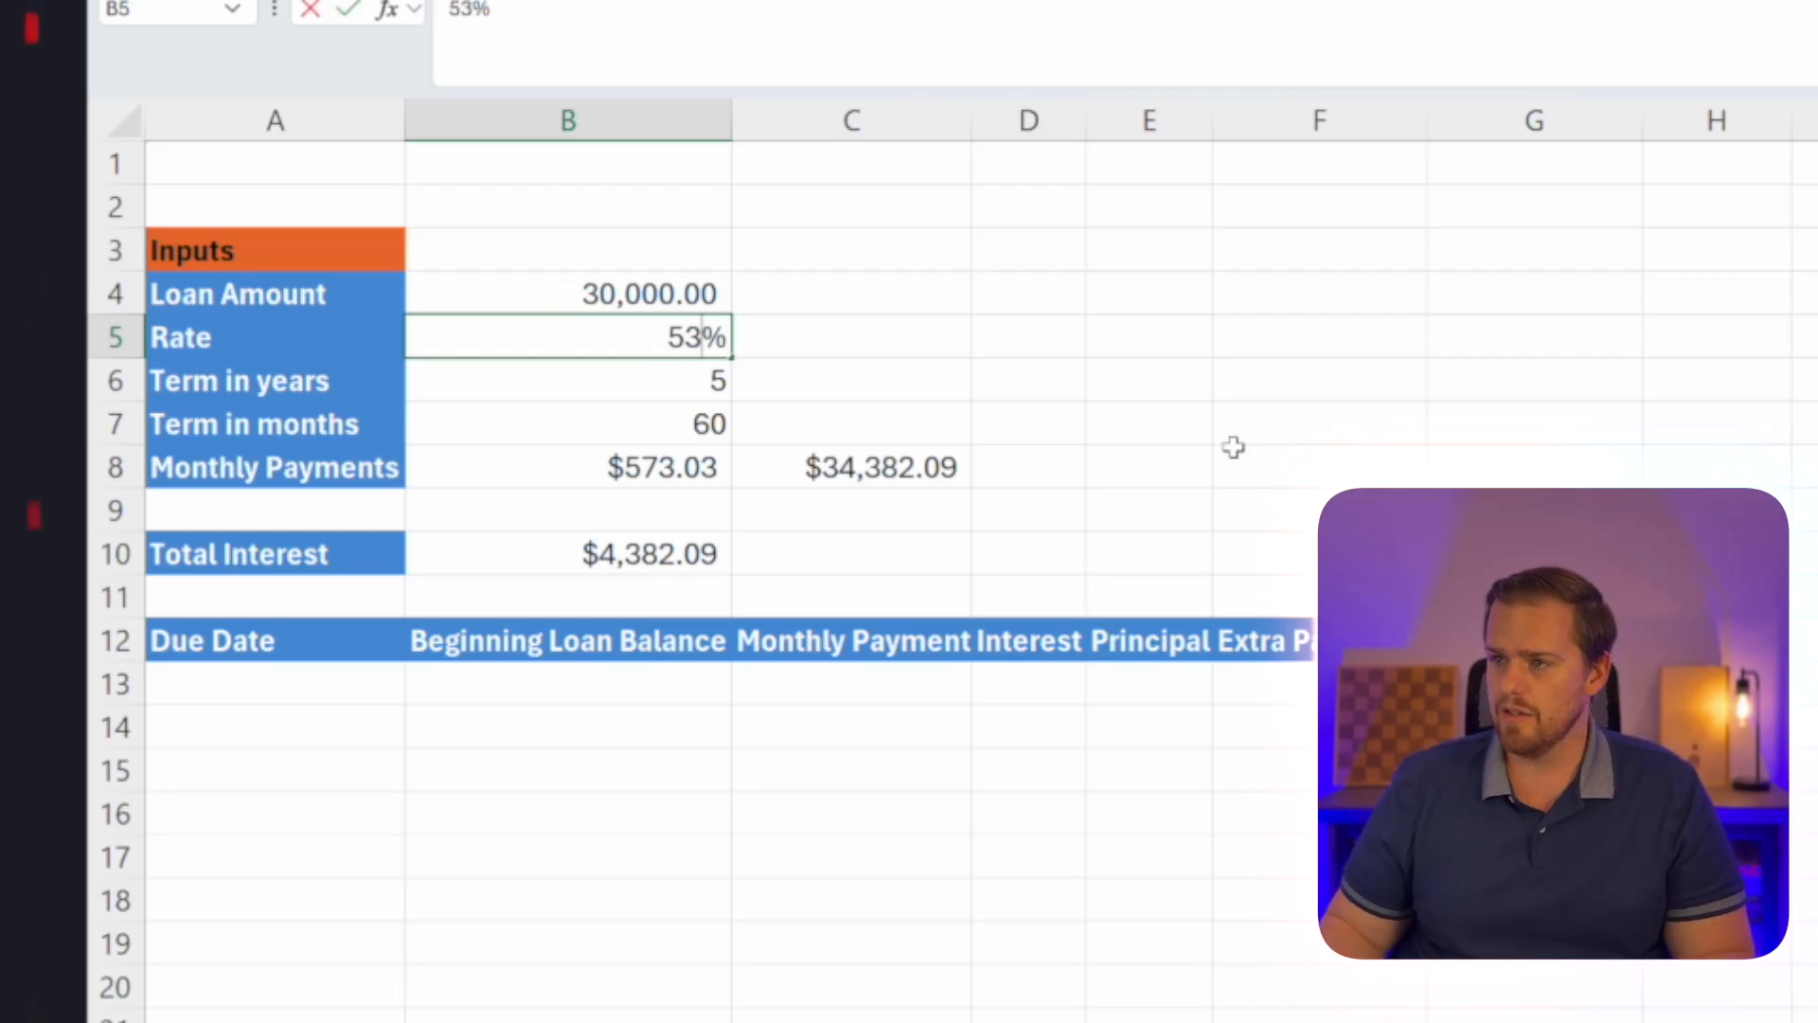
{"action": "key", "text": "BackSpace"}
{"action": "key", "text": "BackSpace"}
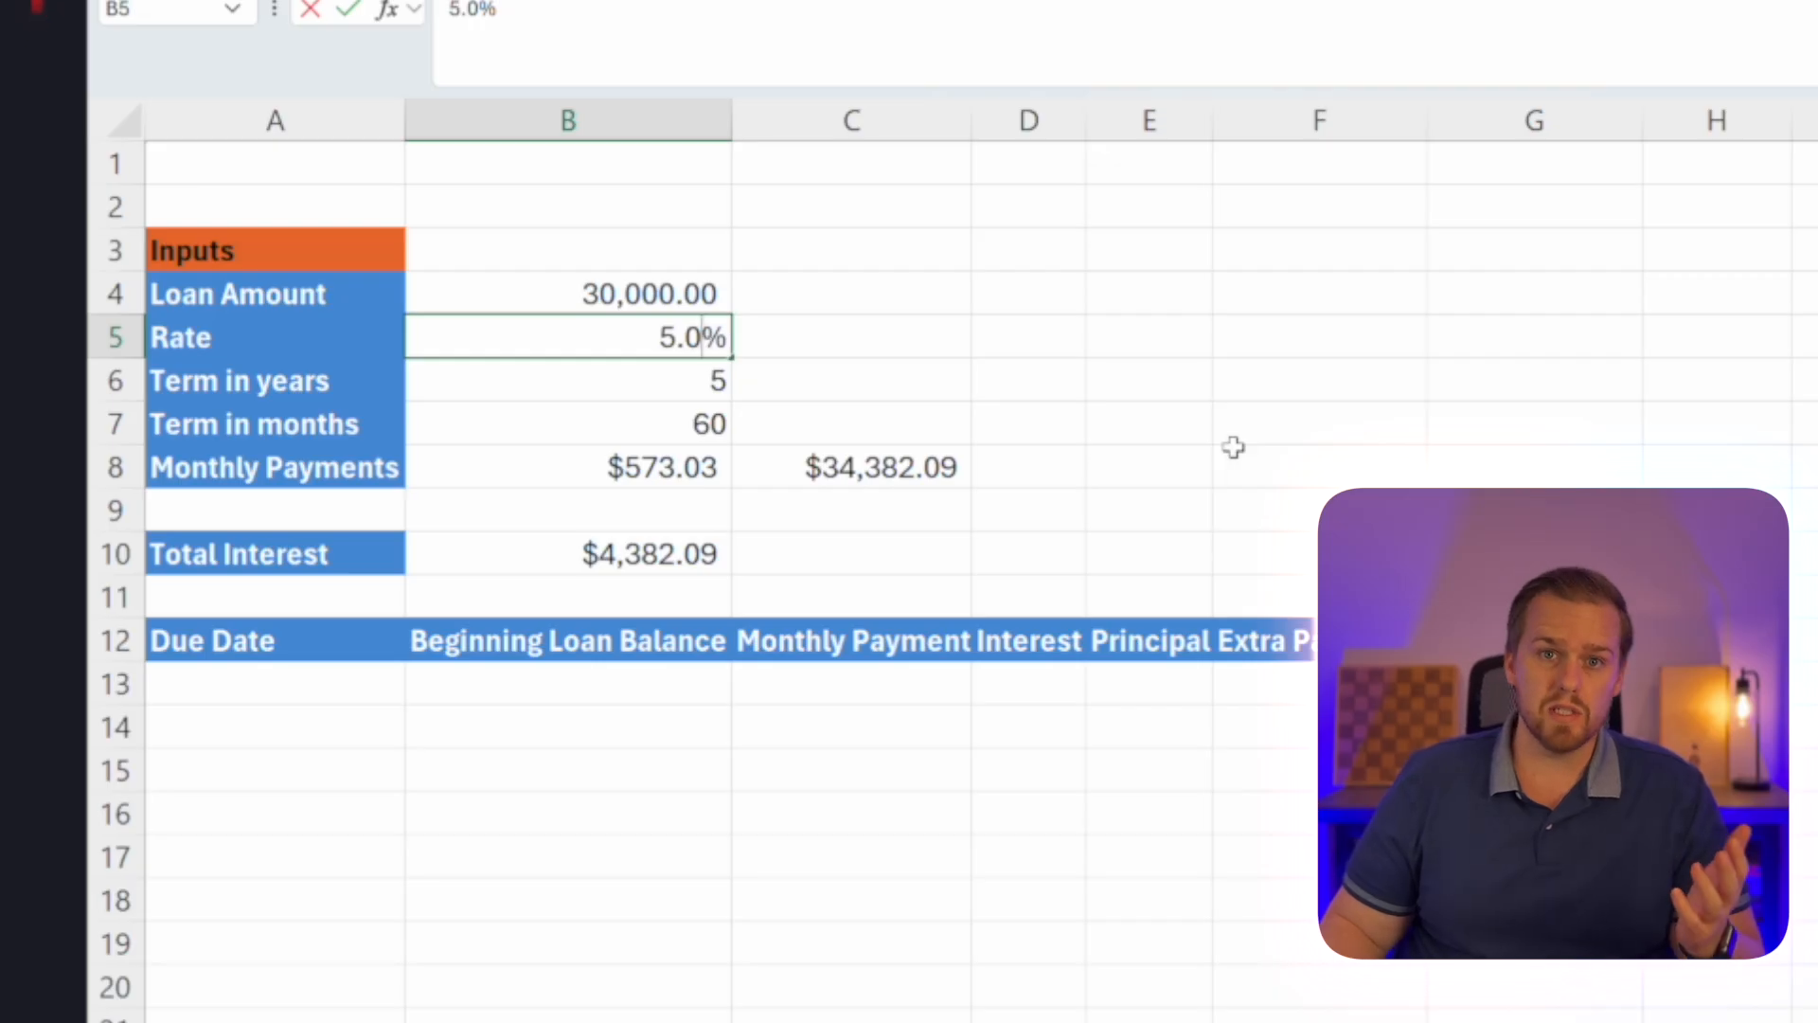
{"action": "key", "text": "Return"}
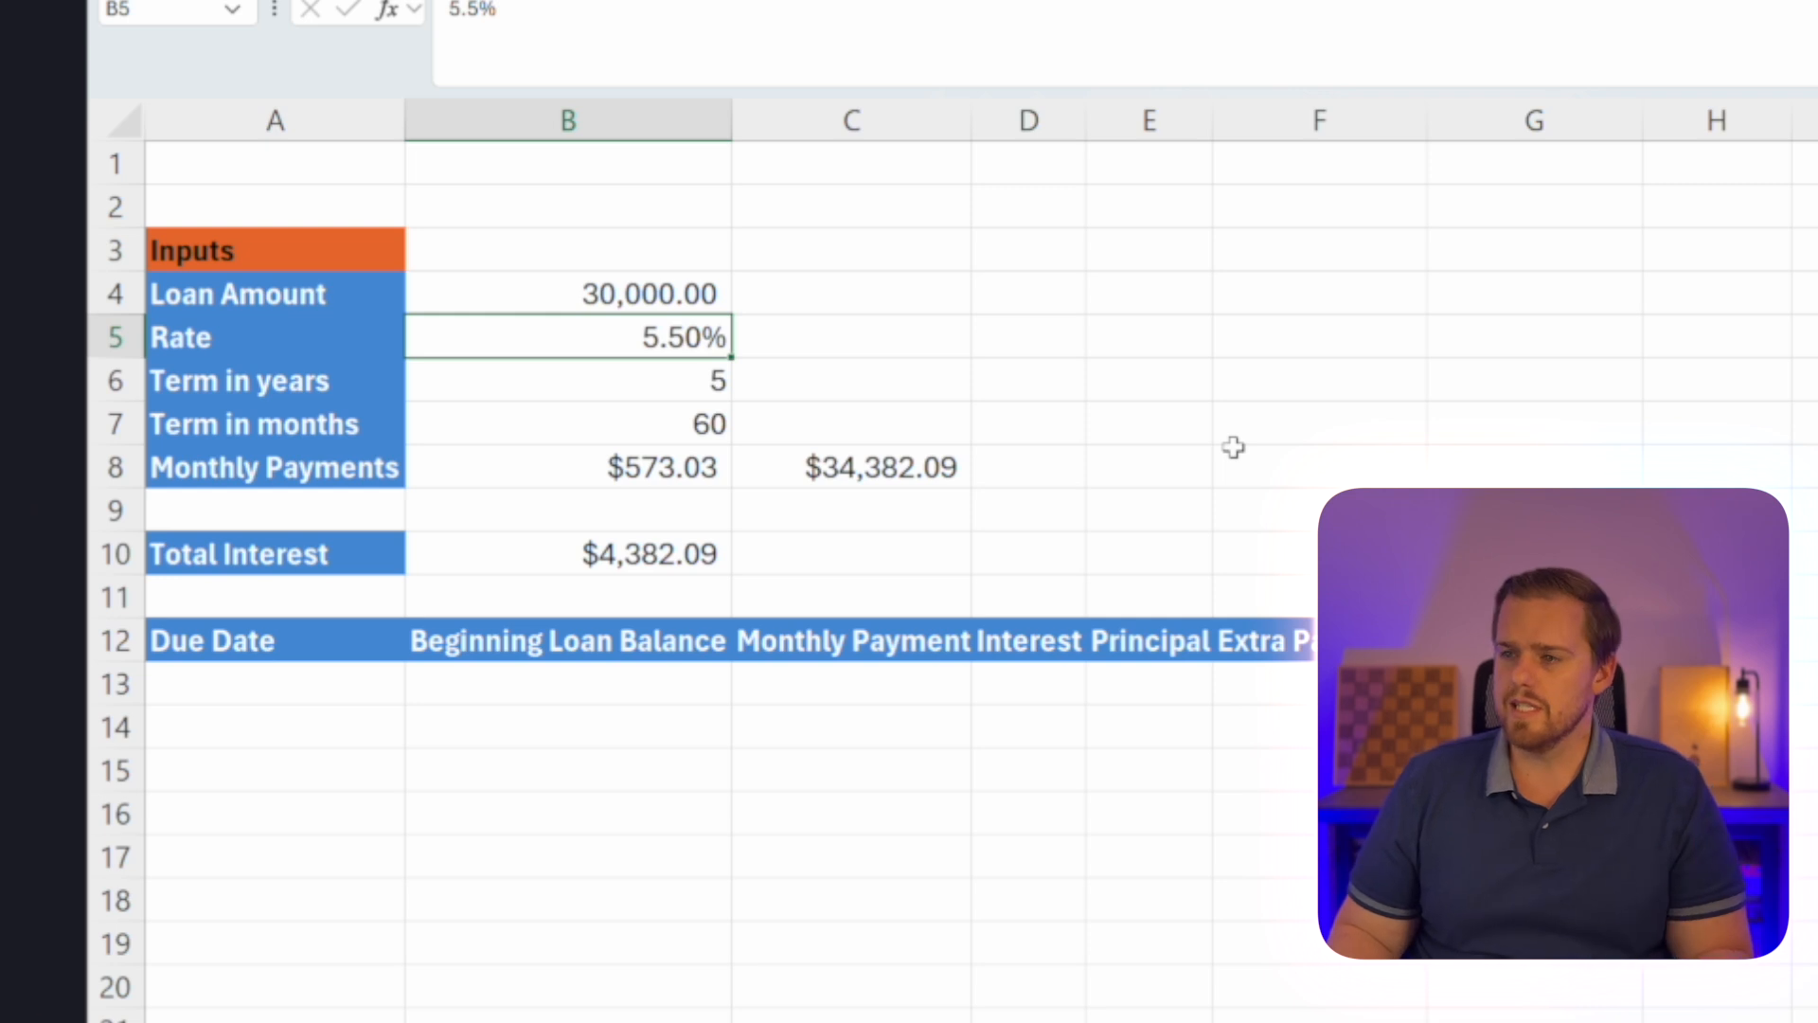
{"action": "key", "text": "Down"}
{"action": "key", "text": "Down"}
{"action": "key", "text": "Down"}
{"action": "key", "text": "Right"}
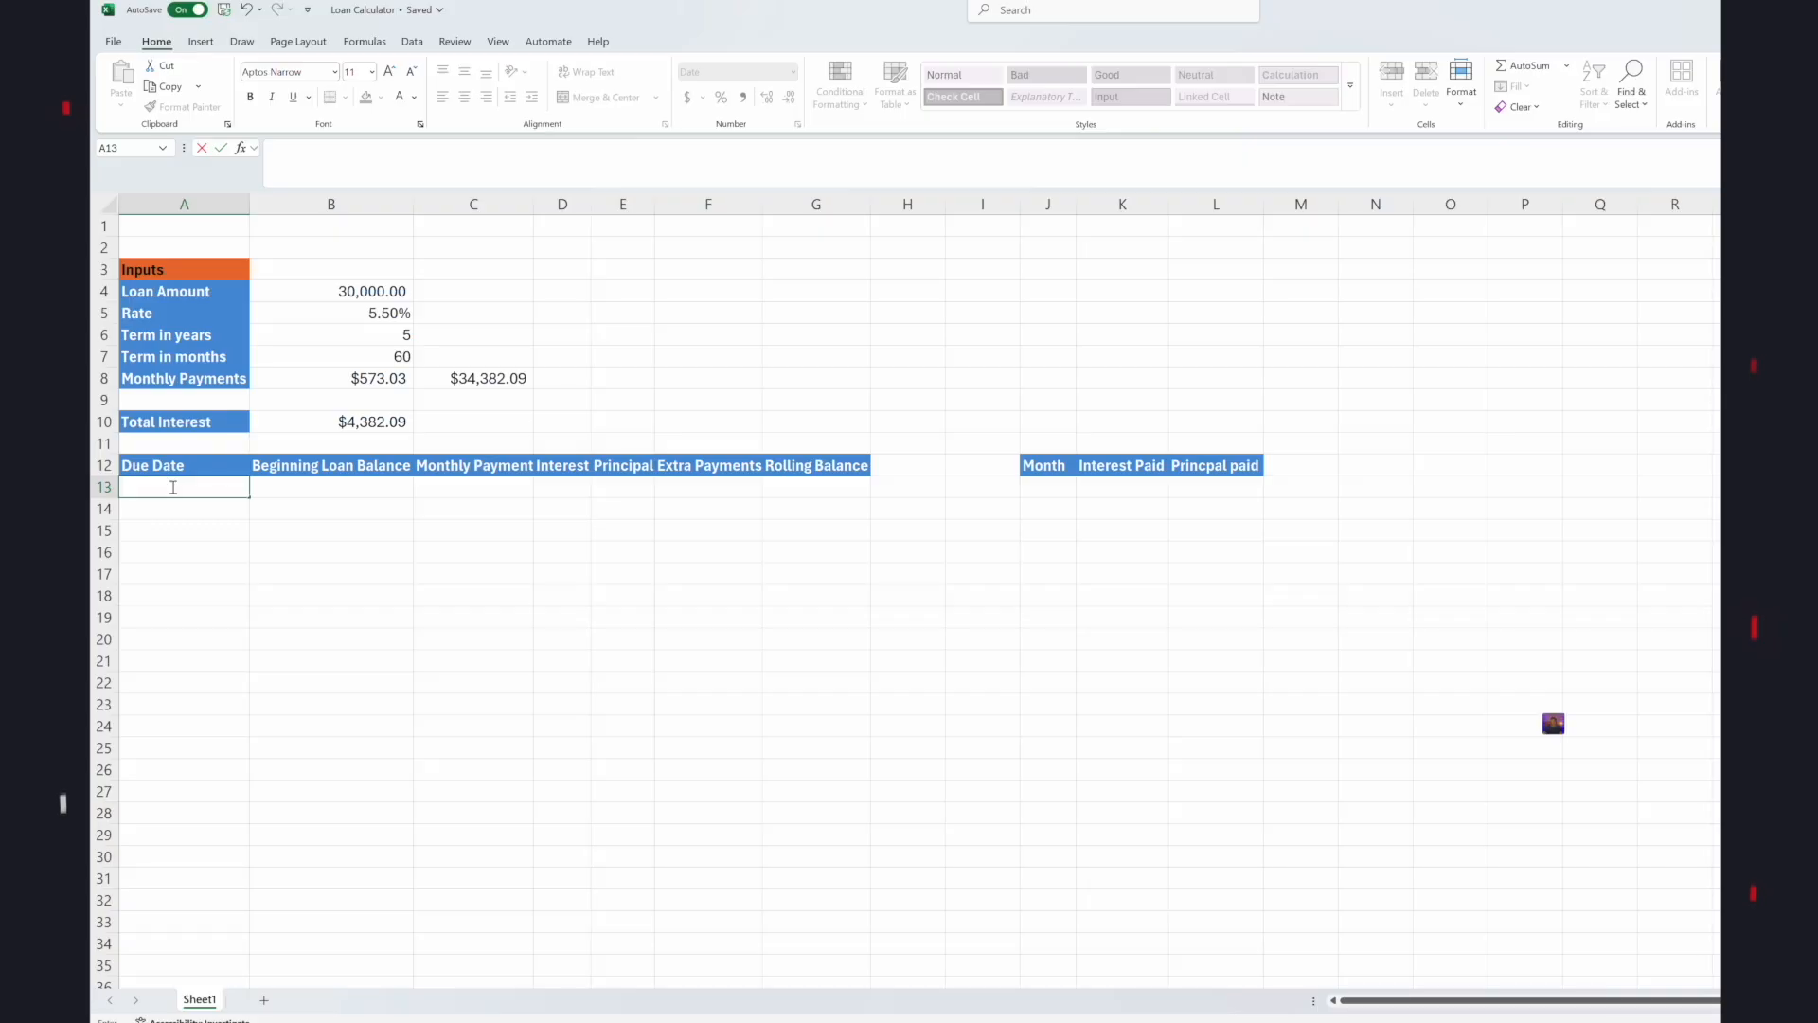
Enter 11/30/2025 as the first due date in A13.
{"action": "type", "text": "11/30"}
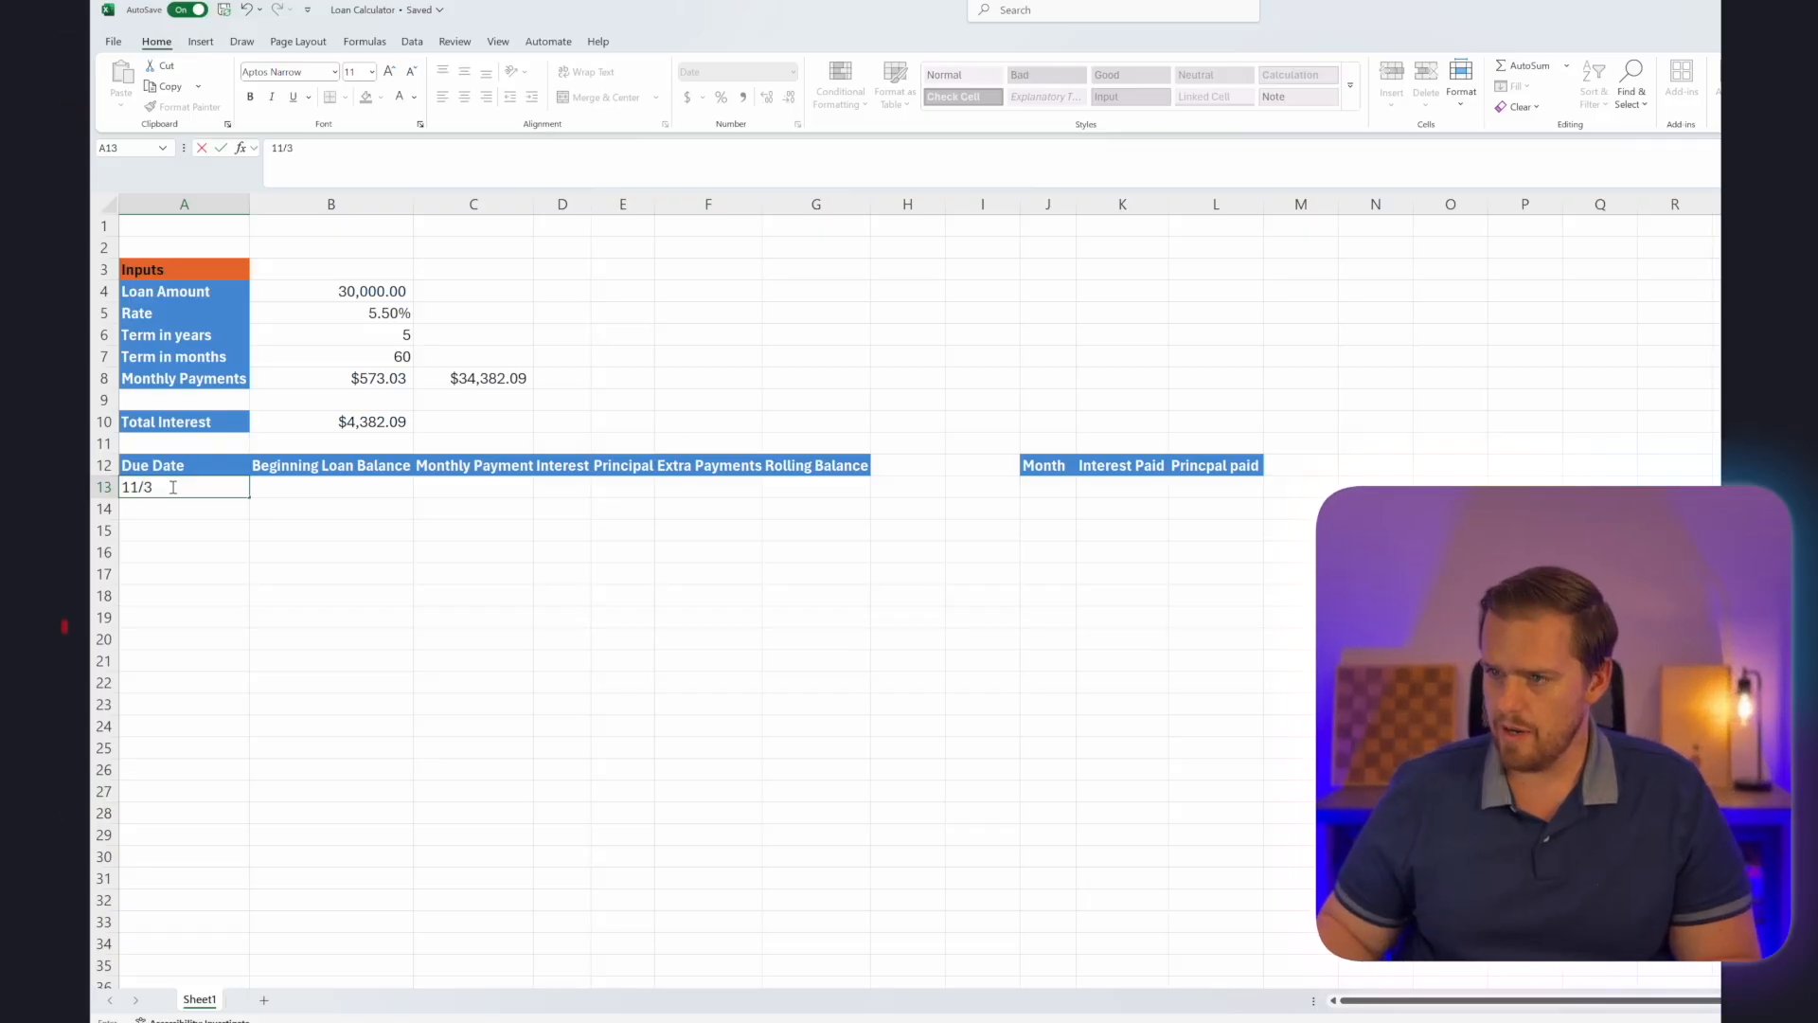
{"action": "type", "text": "/2025"}
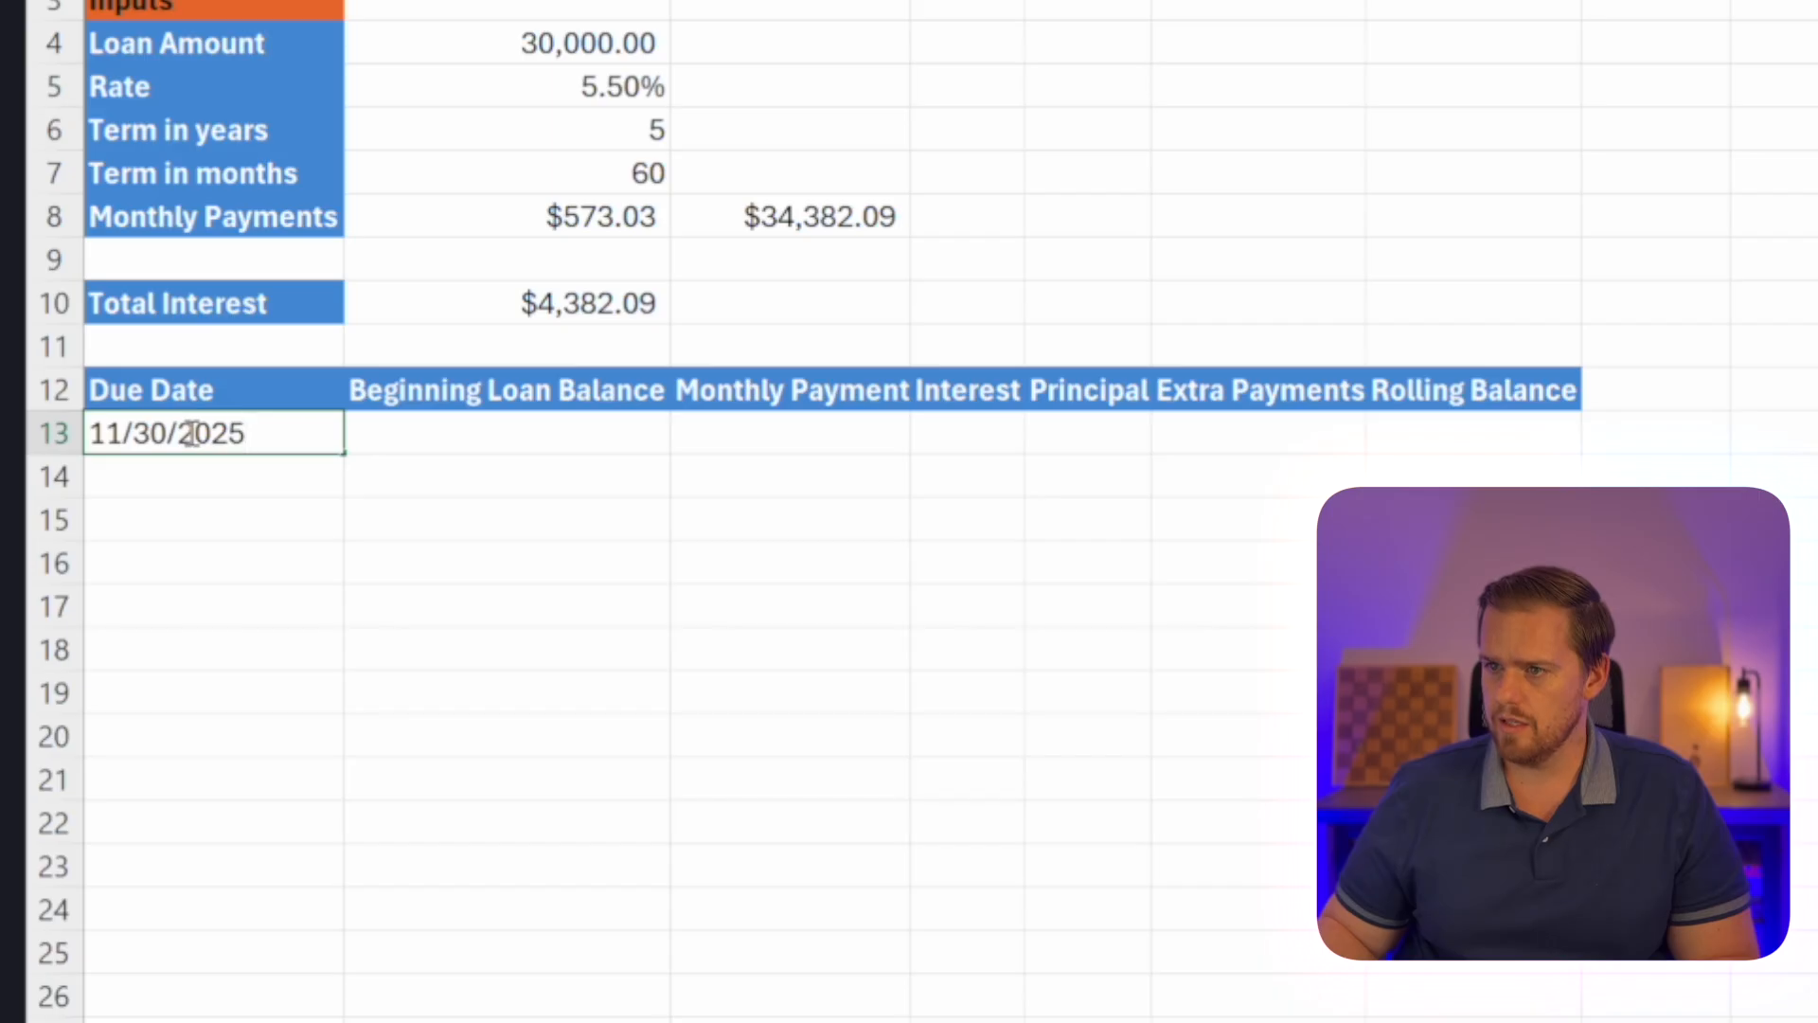
{"action": "key", "text": "Return"}
Enter =EOMONTH(A13,1) in A14 for the next due date and fill it down through row 31.
{"action": "type", "text": "="}
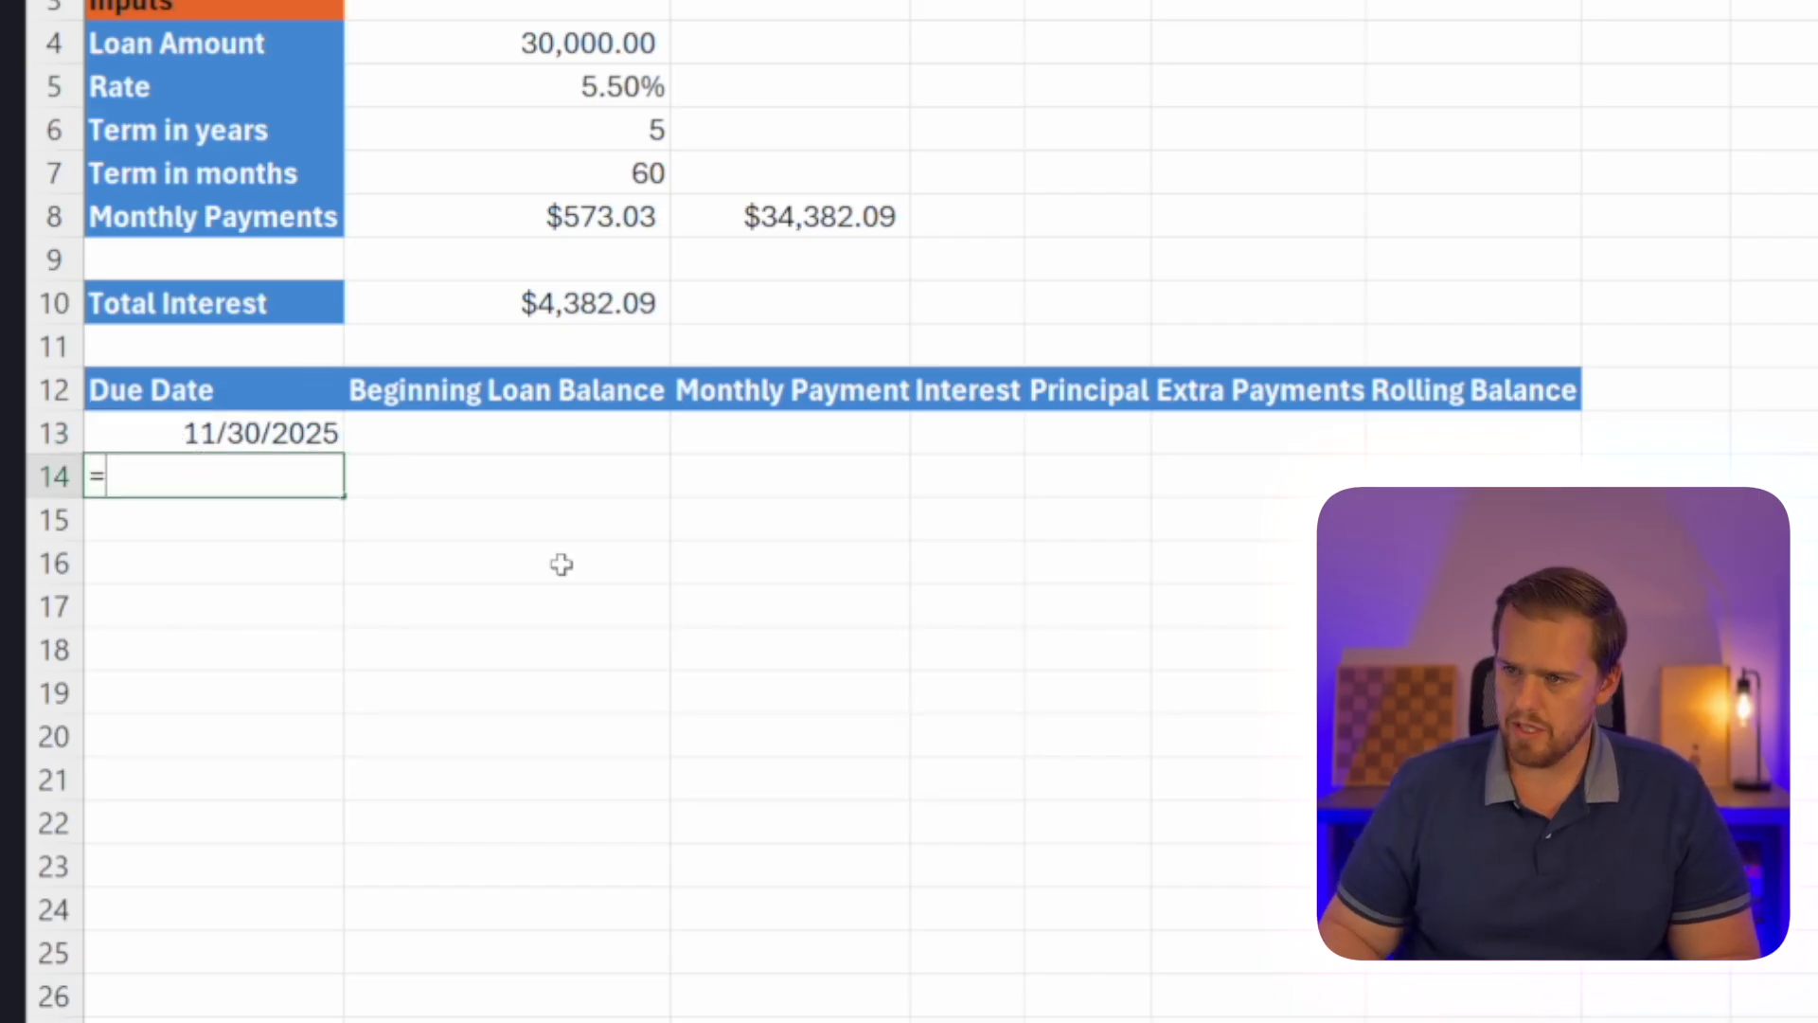
{"action": "type", "text": "eomo"}
{"action": "key", "text": "Tab"}
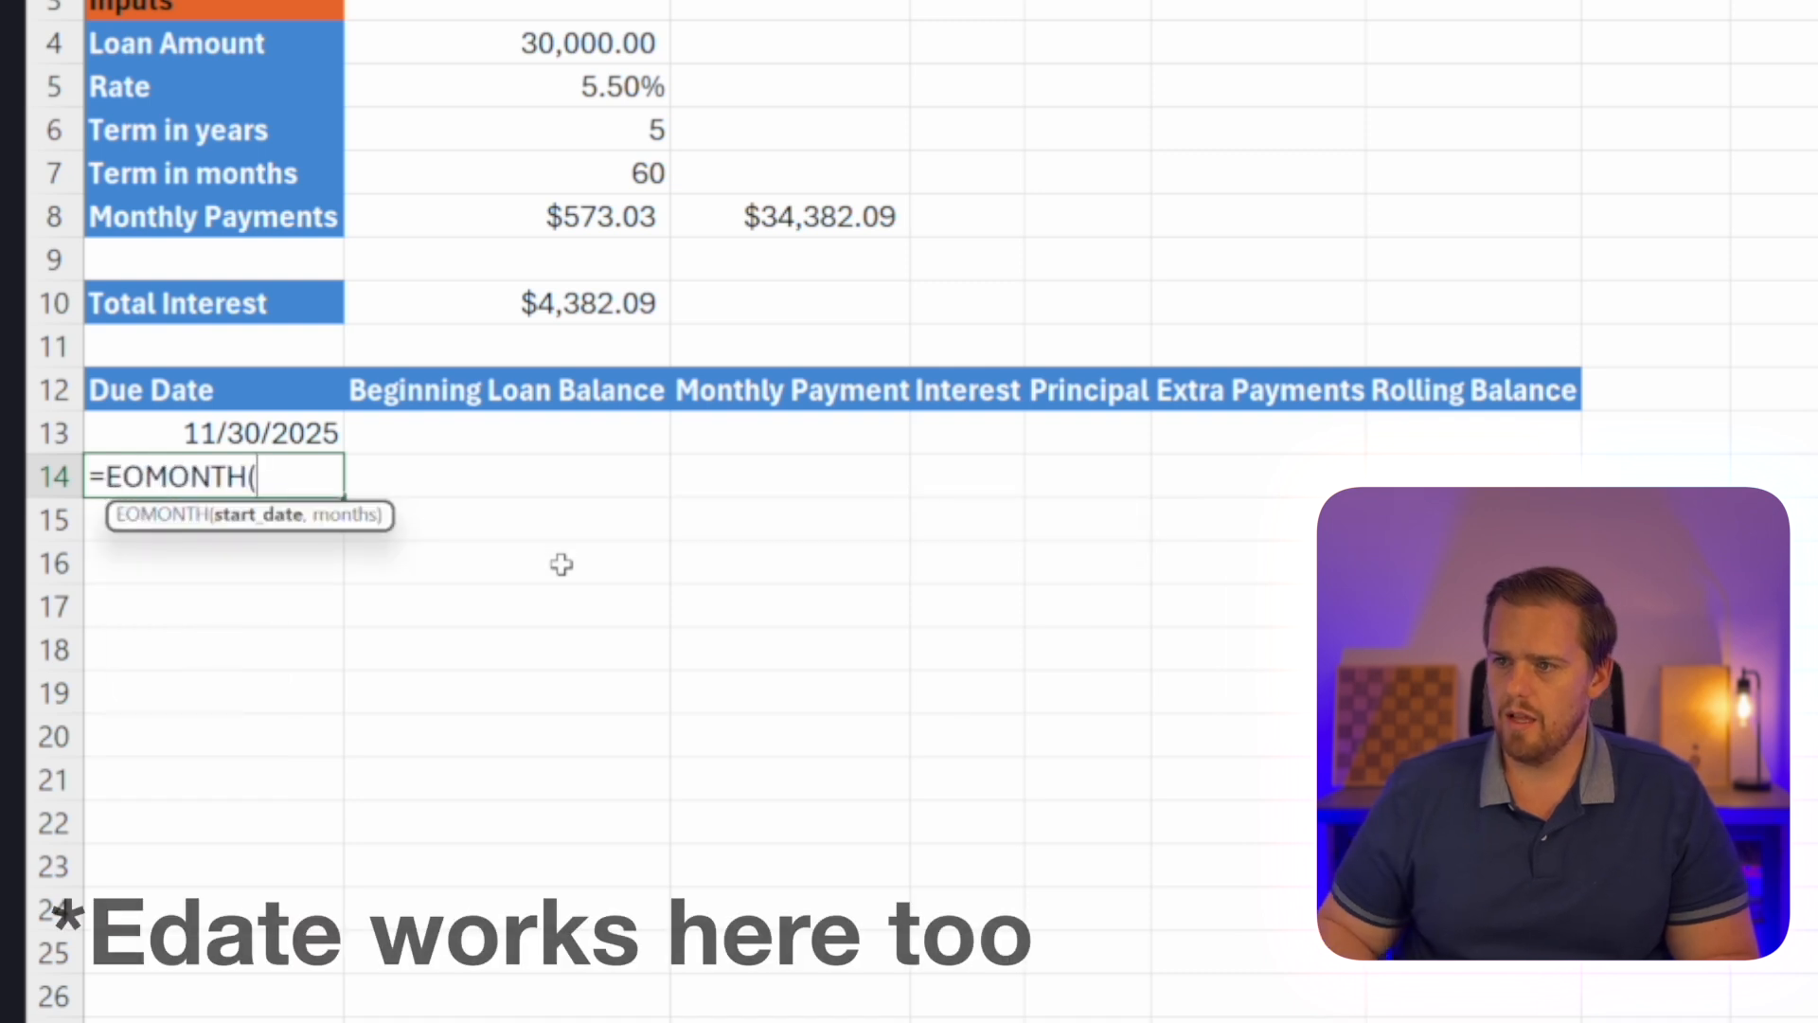
{"action": "key", "text": "Up"}
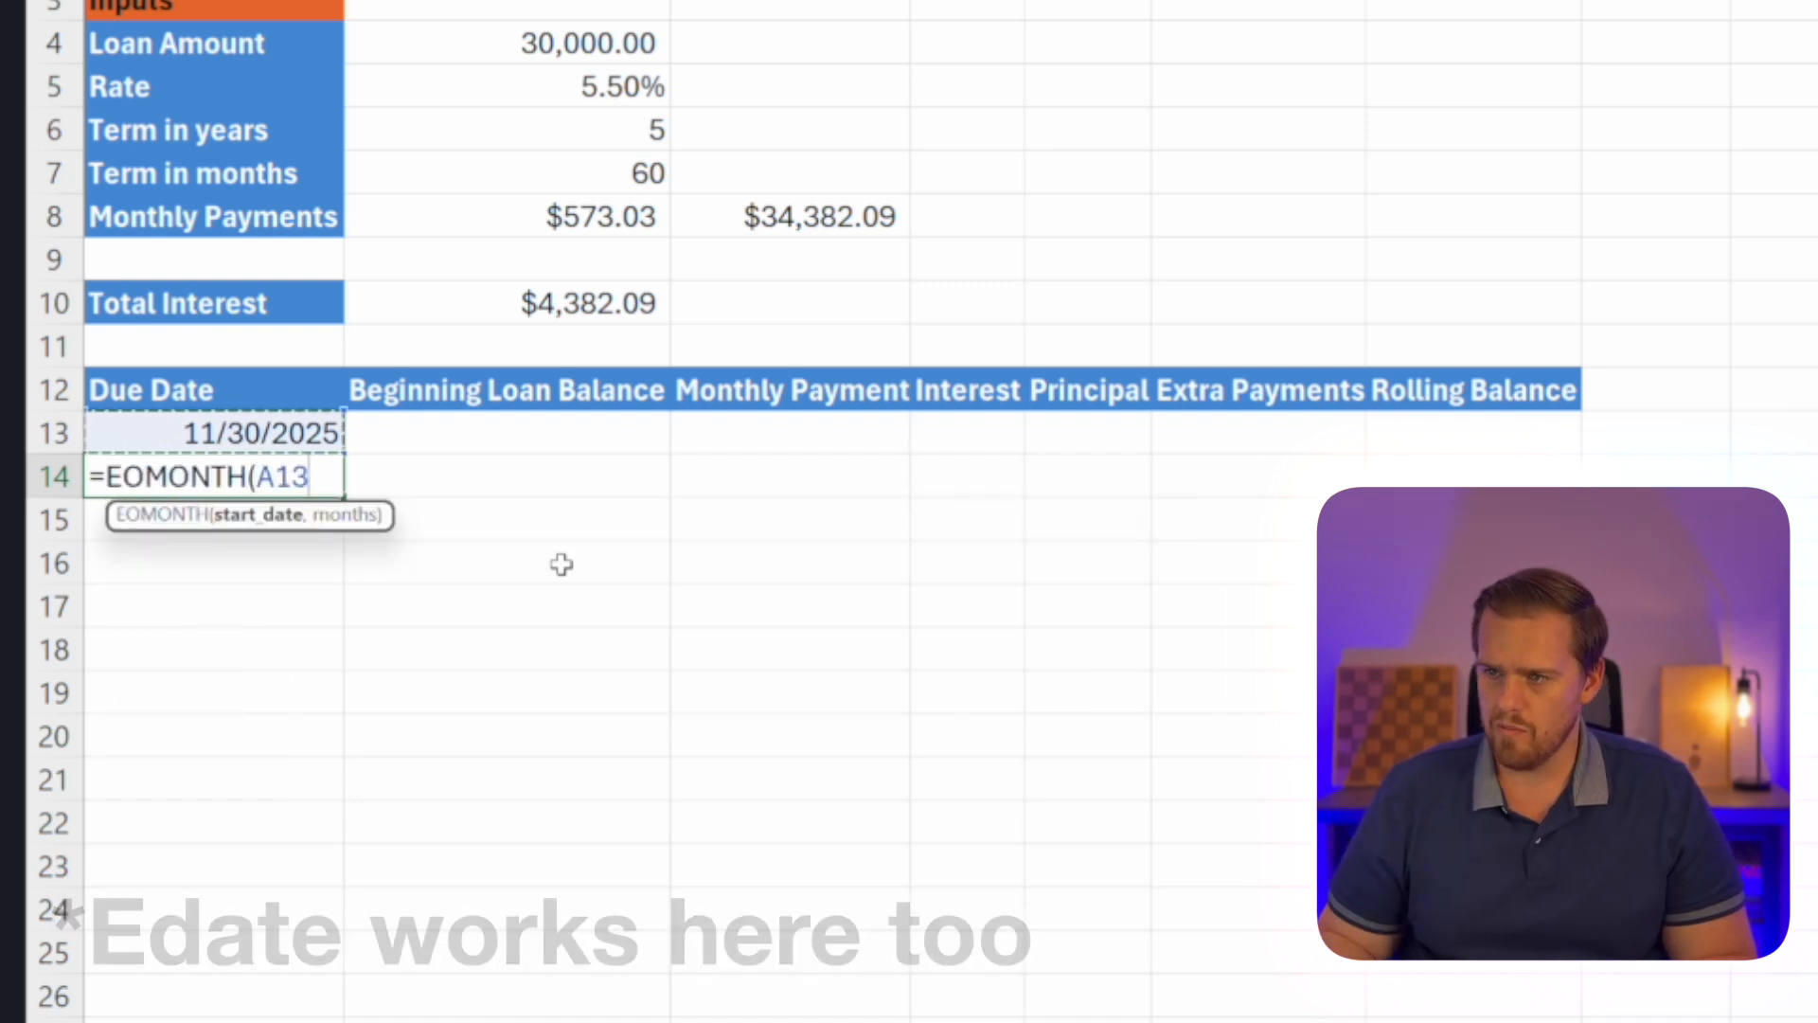
{"action": "type", "text": ",1"}
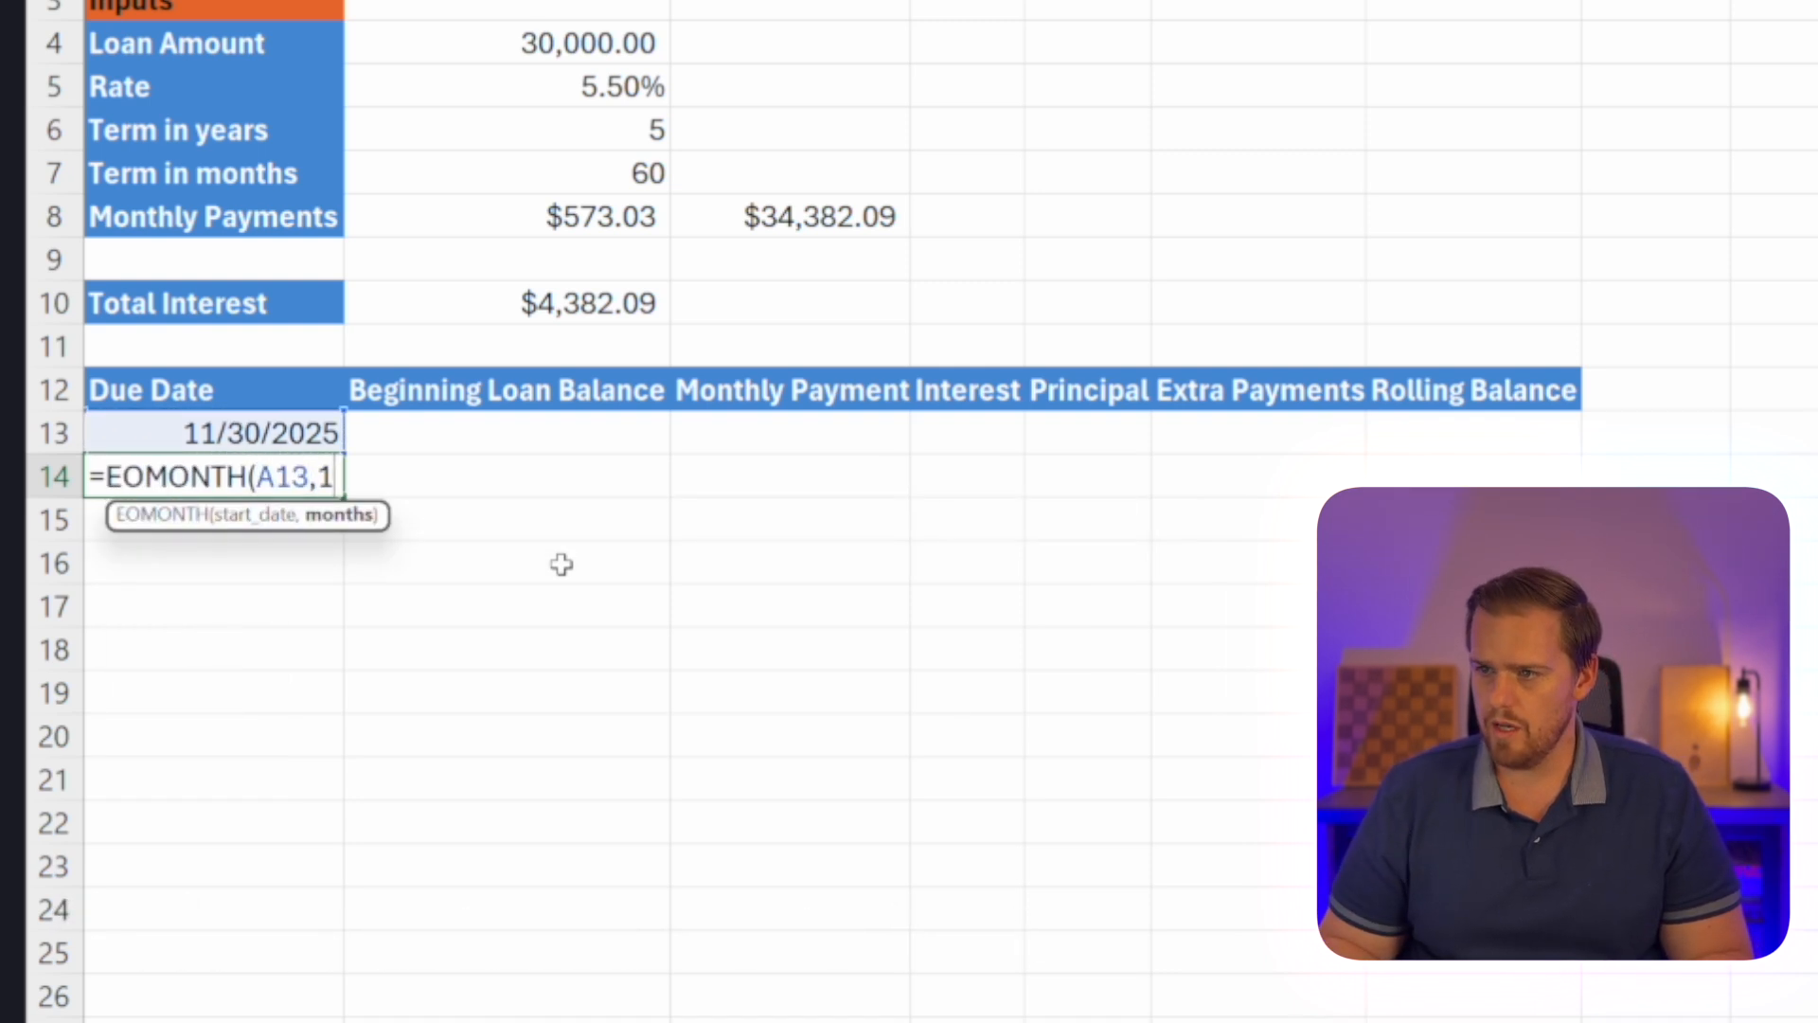
{"action": "key", "text": "Return"}
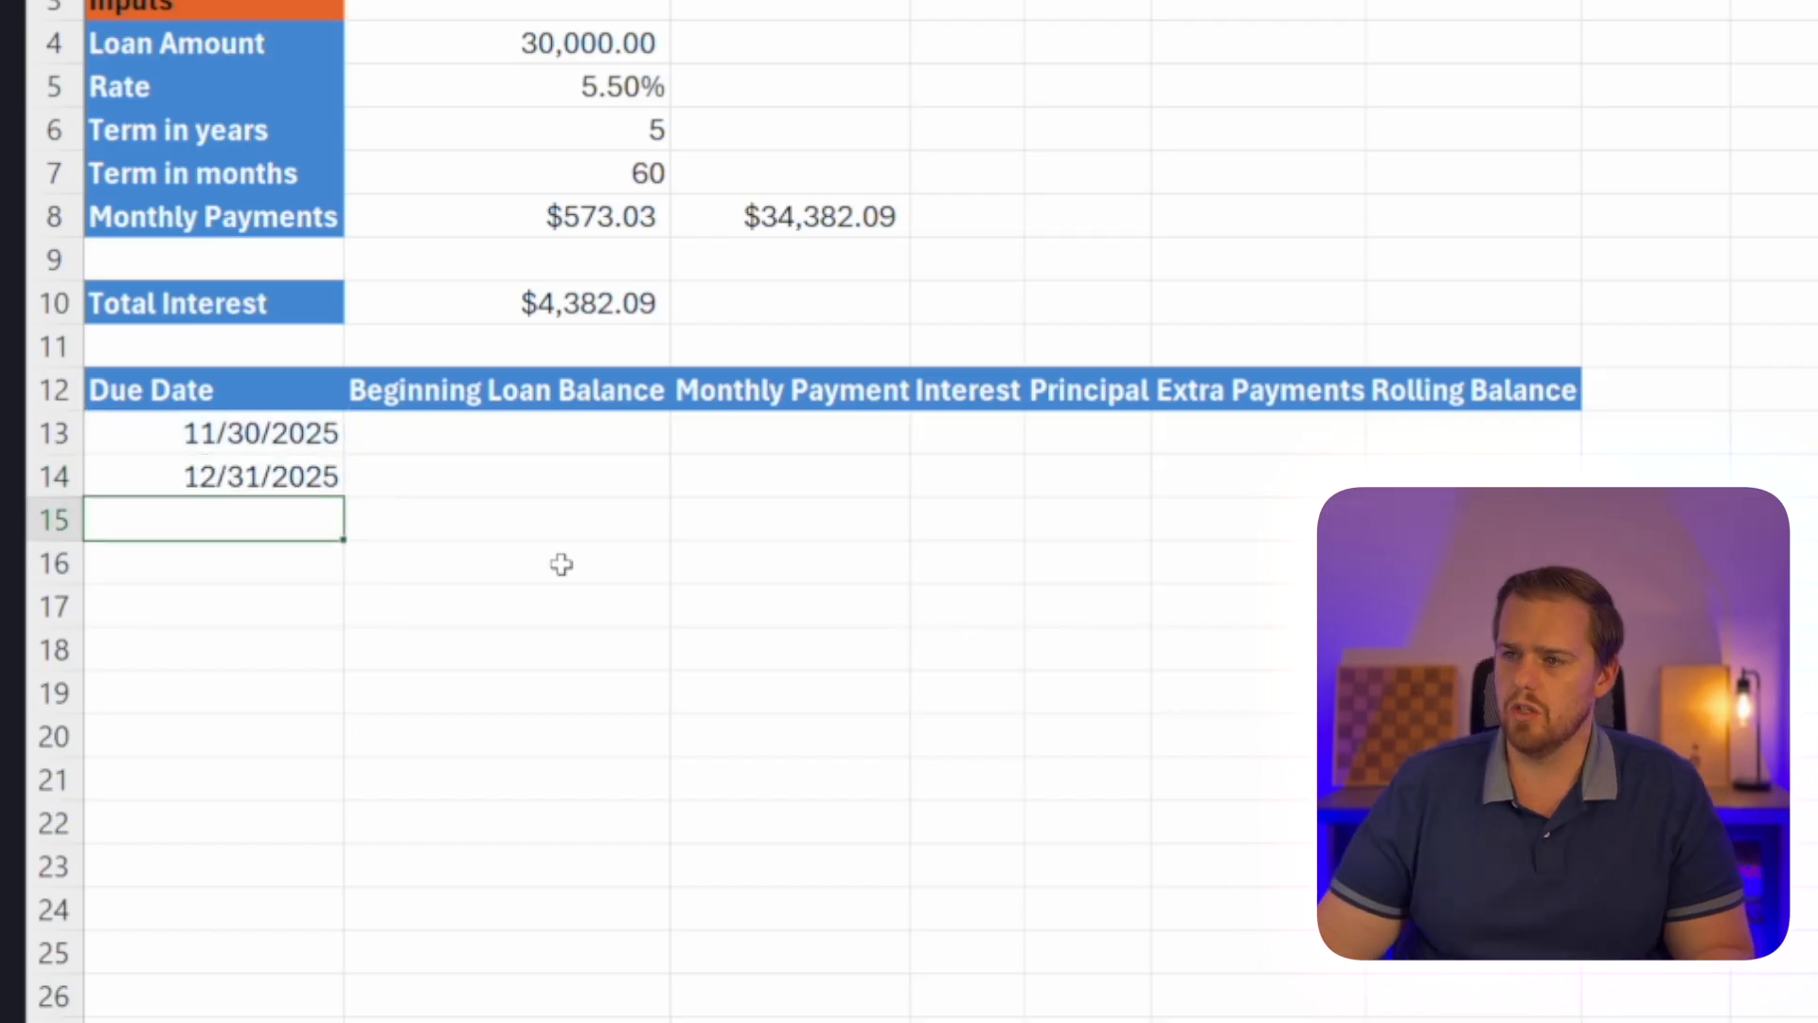
{"action": "left_click", "coordinate": [230, 488]}
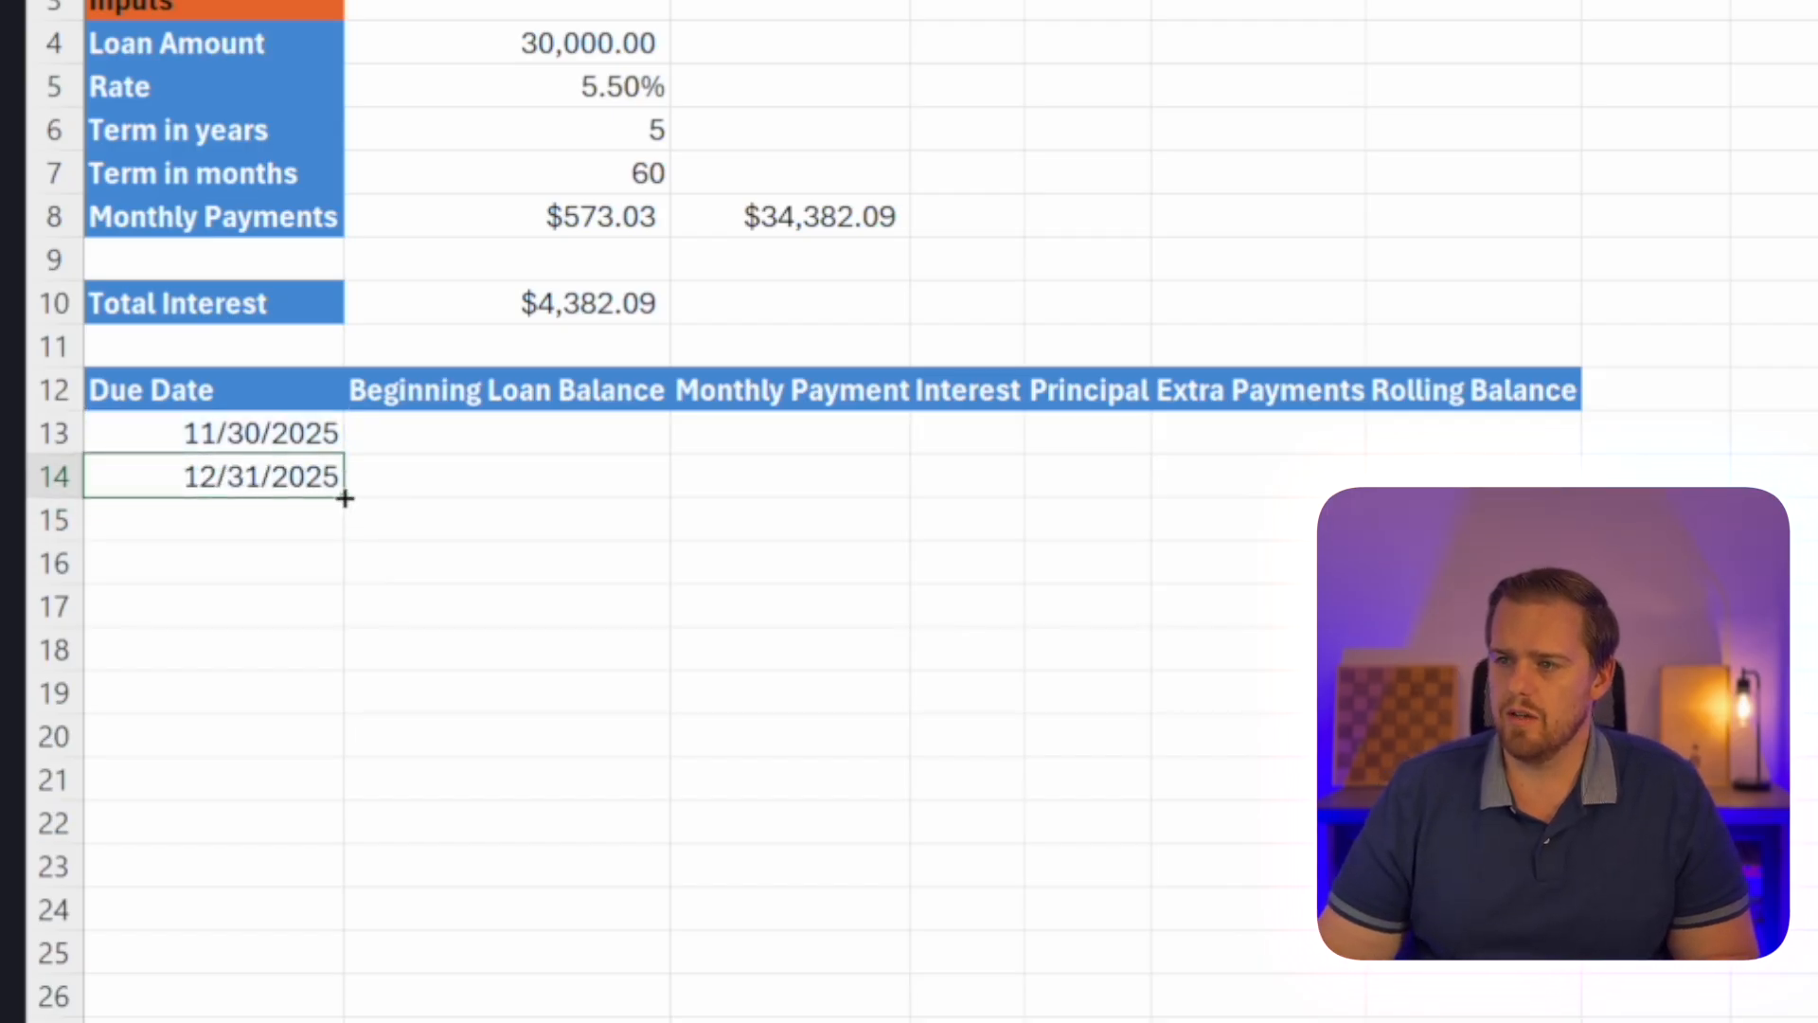
{"action": "left_click_drag", "start_coordinate": [344, 498], "coordinate": [312, 999]}
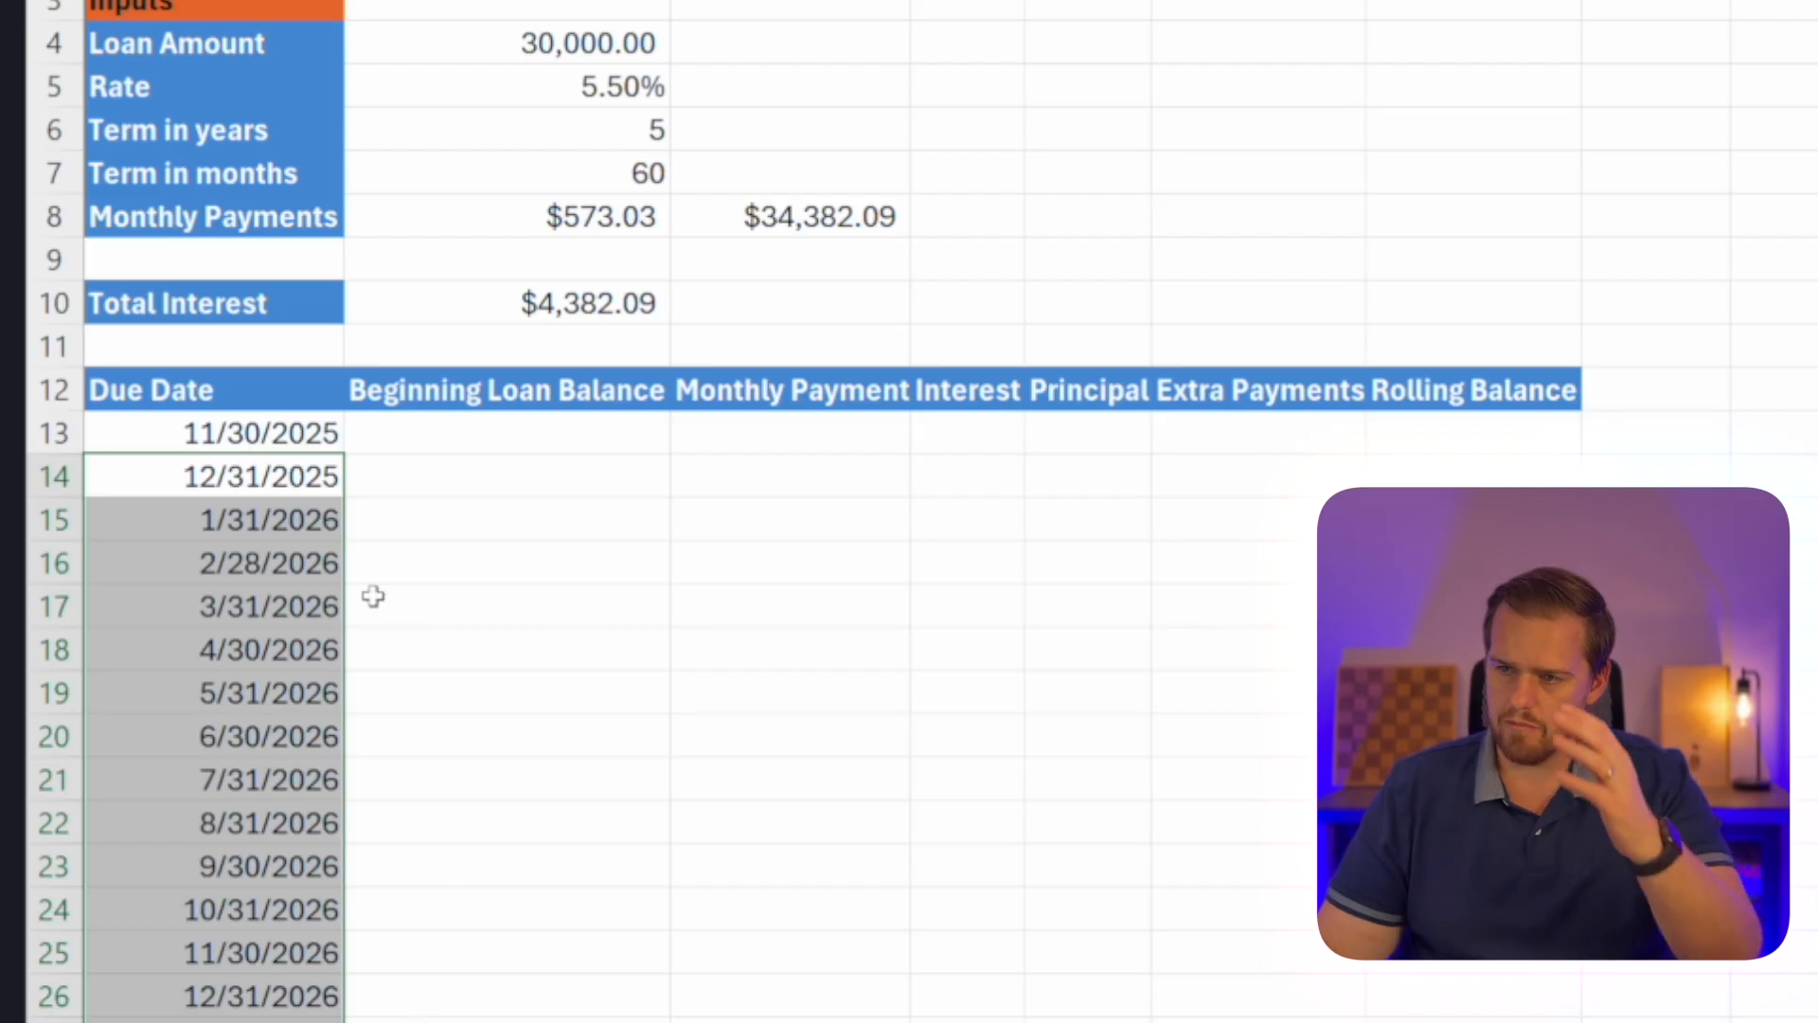
Insert a blank column before the Due Date column.
{"action": "right_click", "coordinate": [250, 2]}
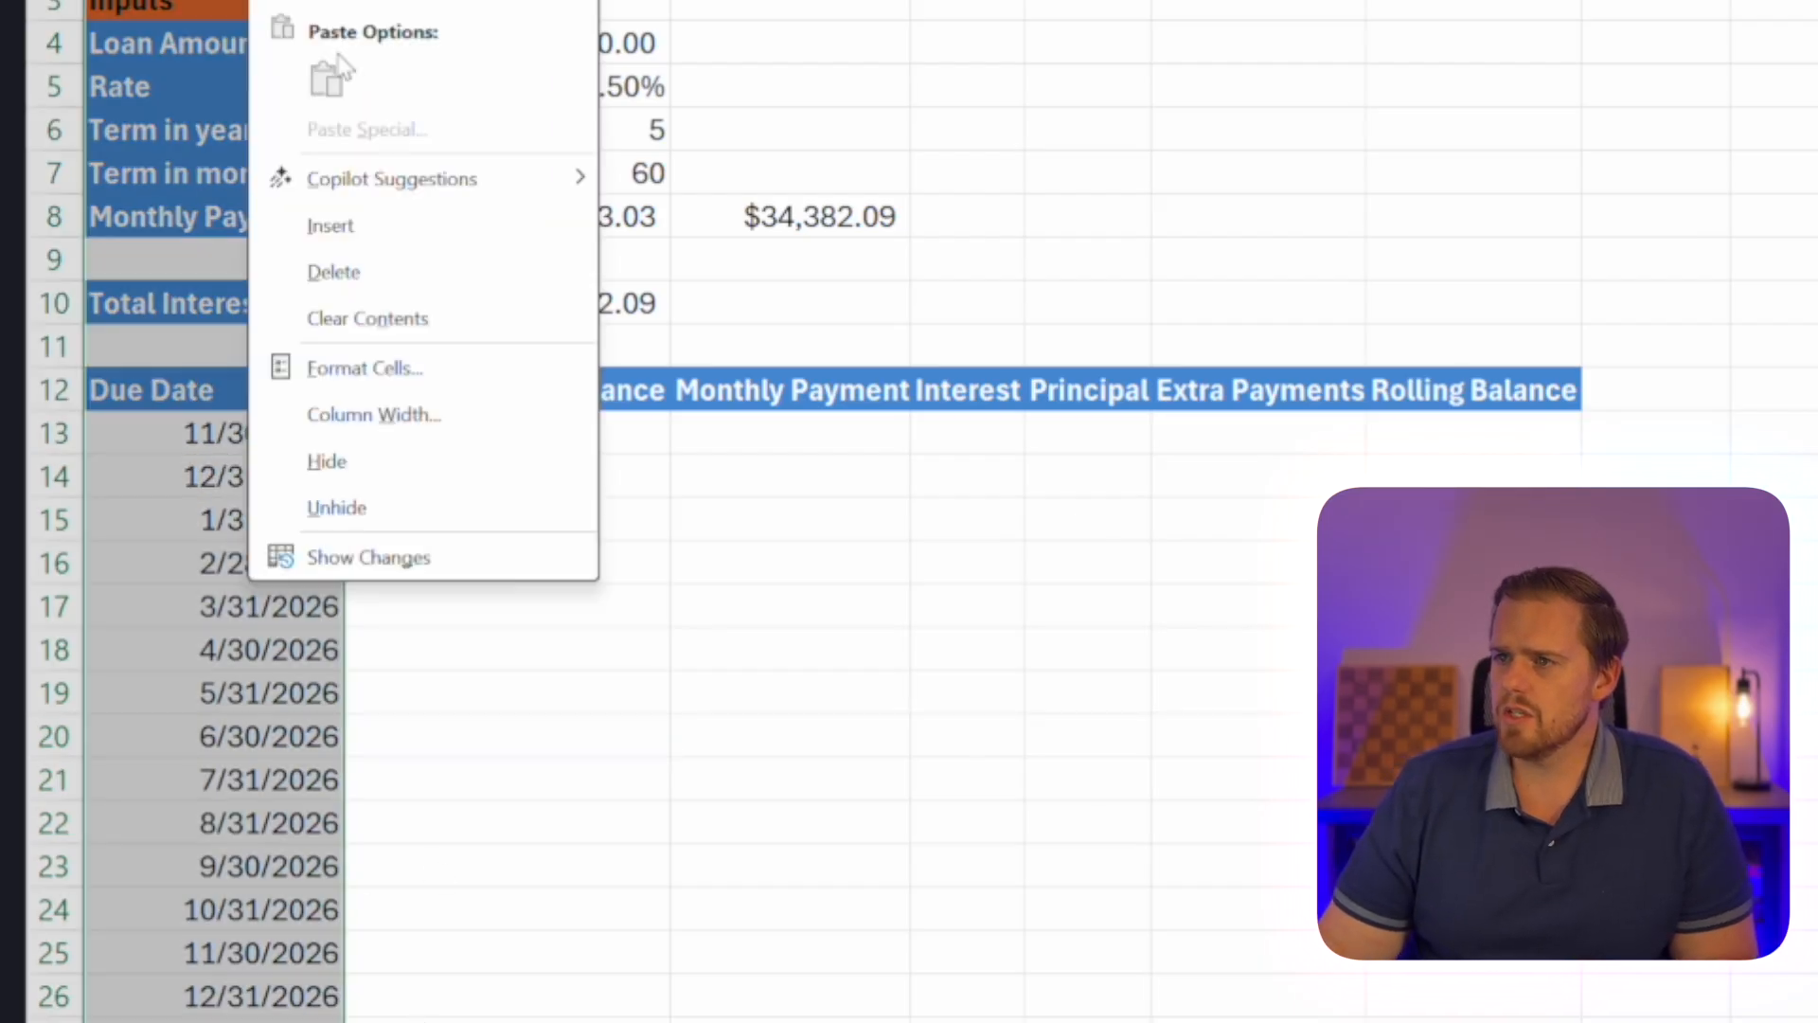
{"action": "left_click", "coordinate": [344, 239]}
{"action": "left_click", "coordinate": [335, 545]}
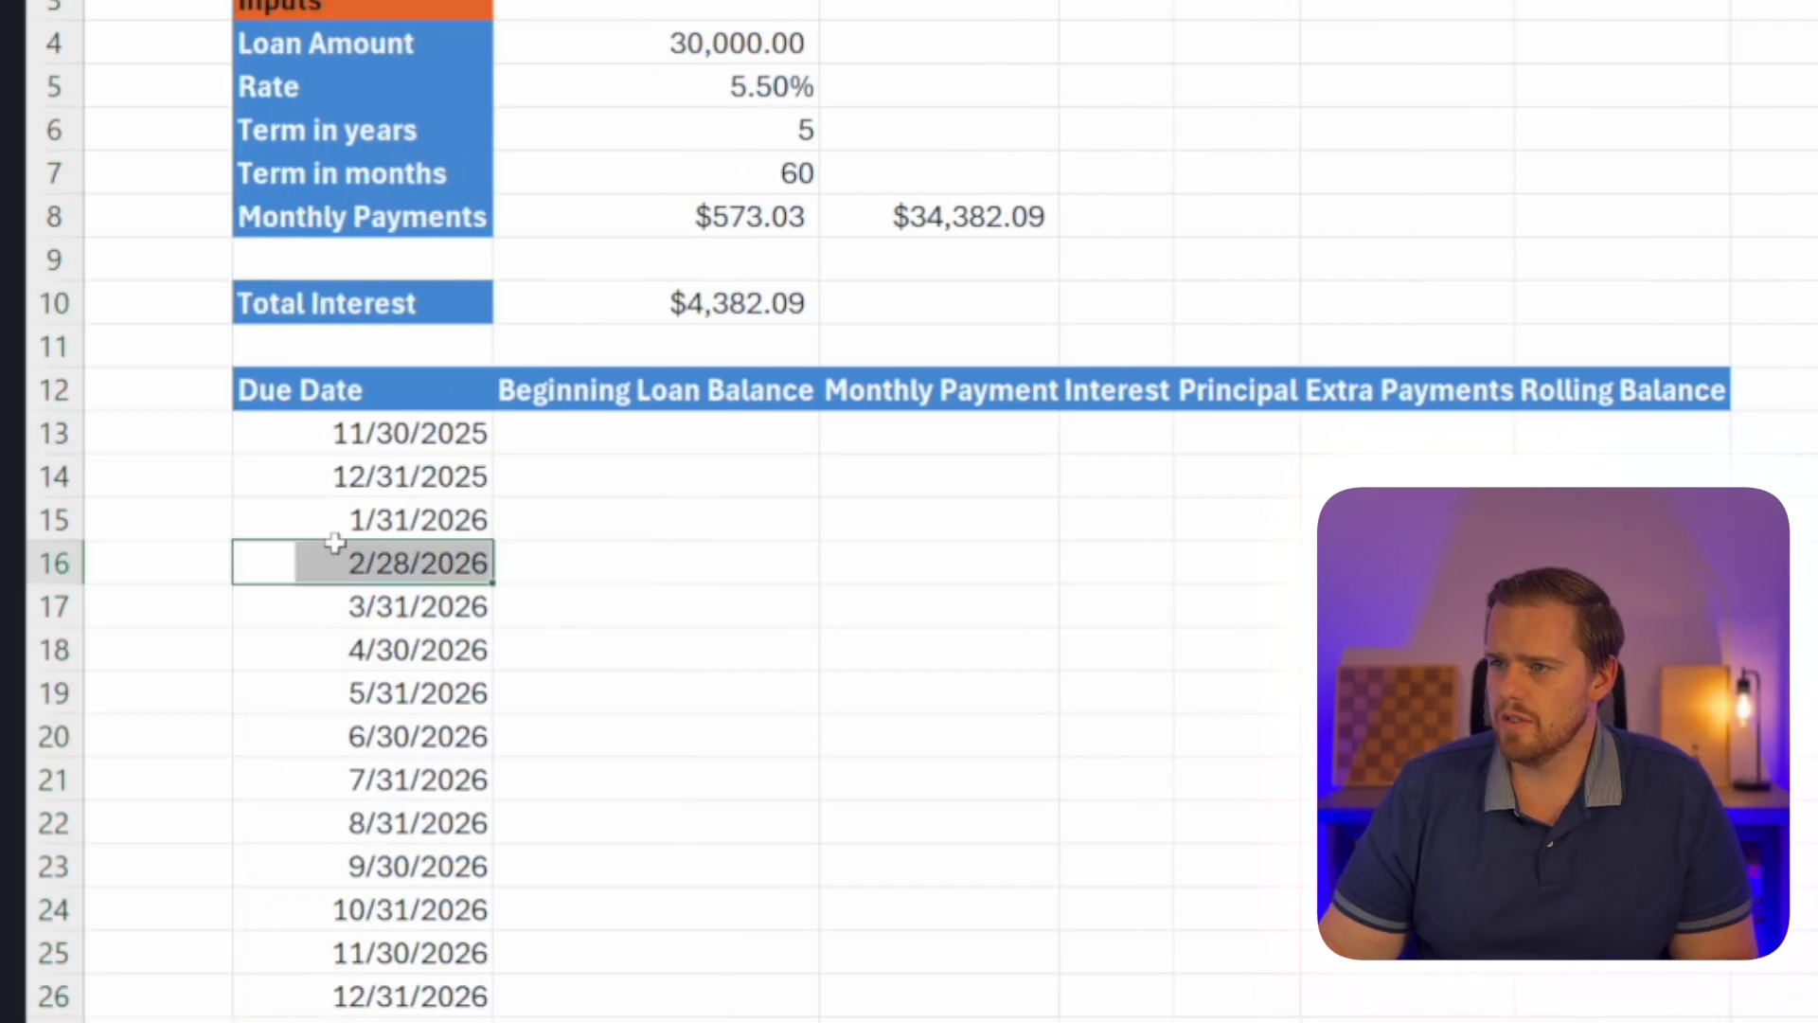
Number the payments from A13 down with a SEQUENCE formula of 60 rows, leaving columns blank and starting at 1.
{"action": "left_click", "coordinate": [180, 442]}
{"action": "type", "text": "=seque"}
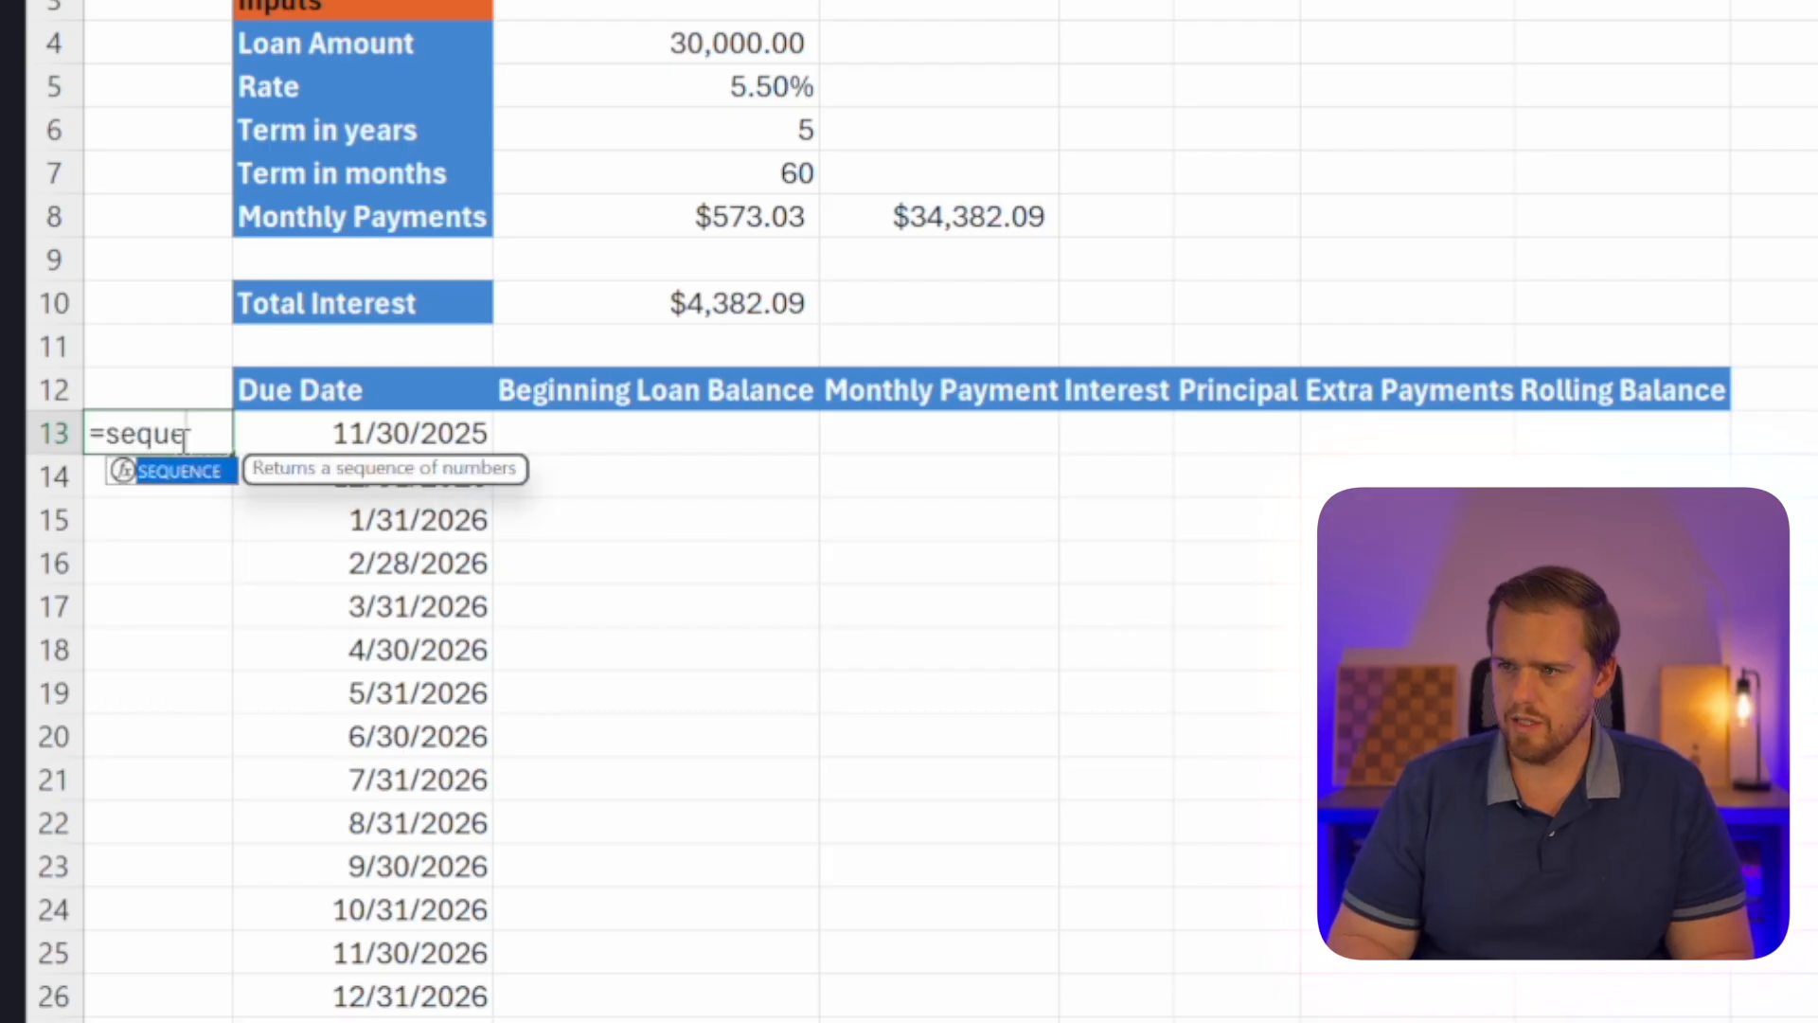
{"action": "key", "text": "Tab"}
{"action": "type", "text": "60"}
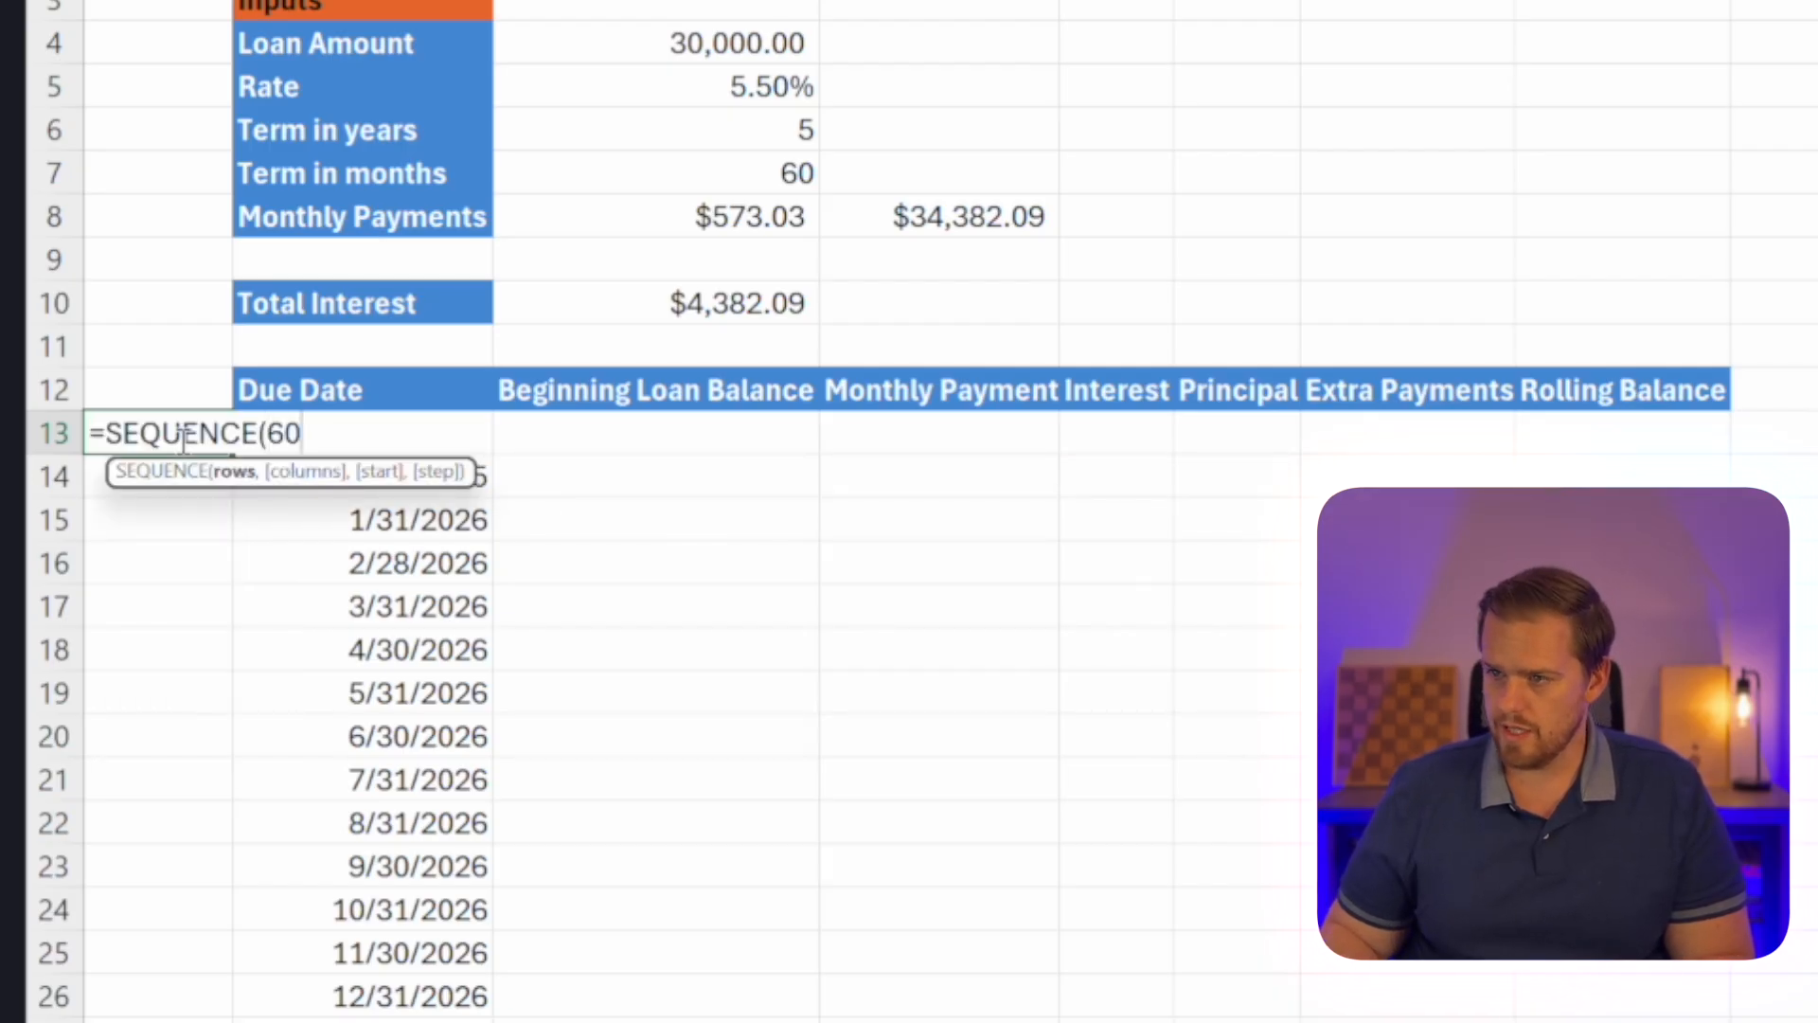
{"action": "type", "text": ","}
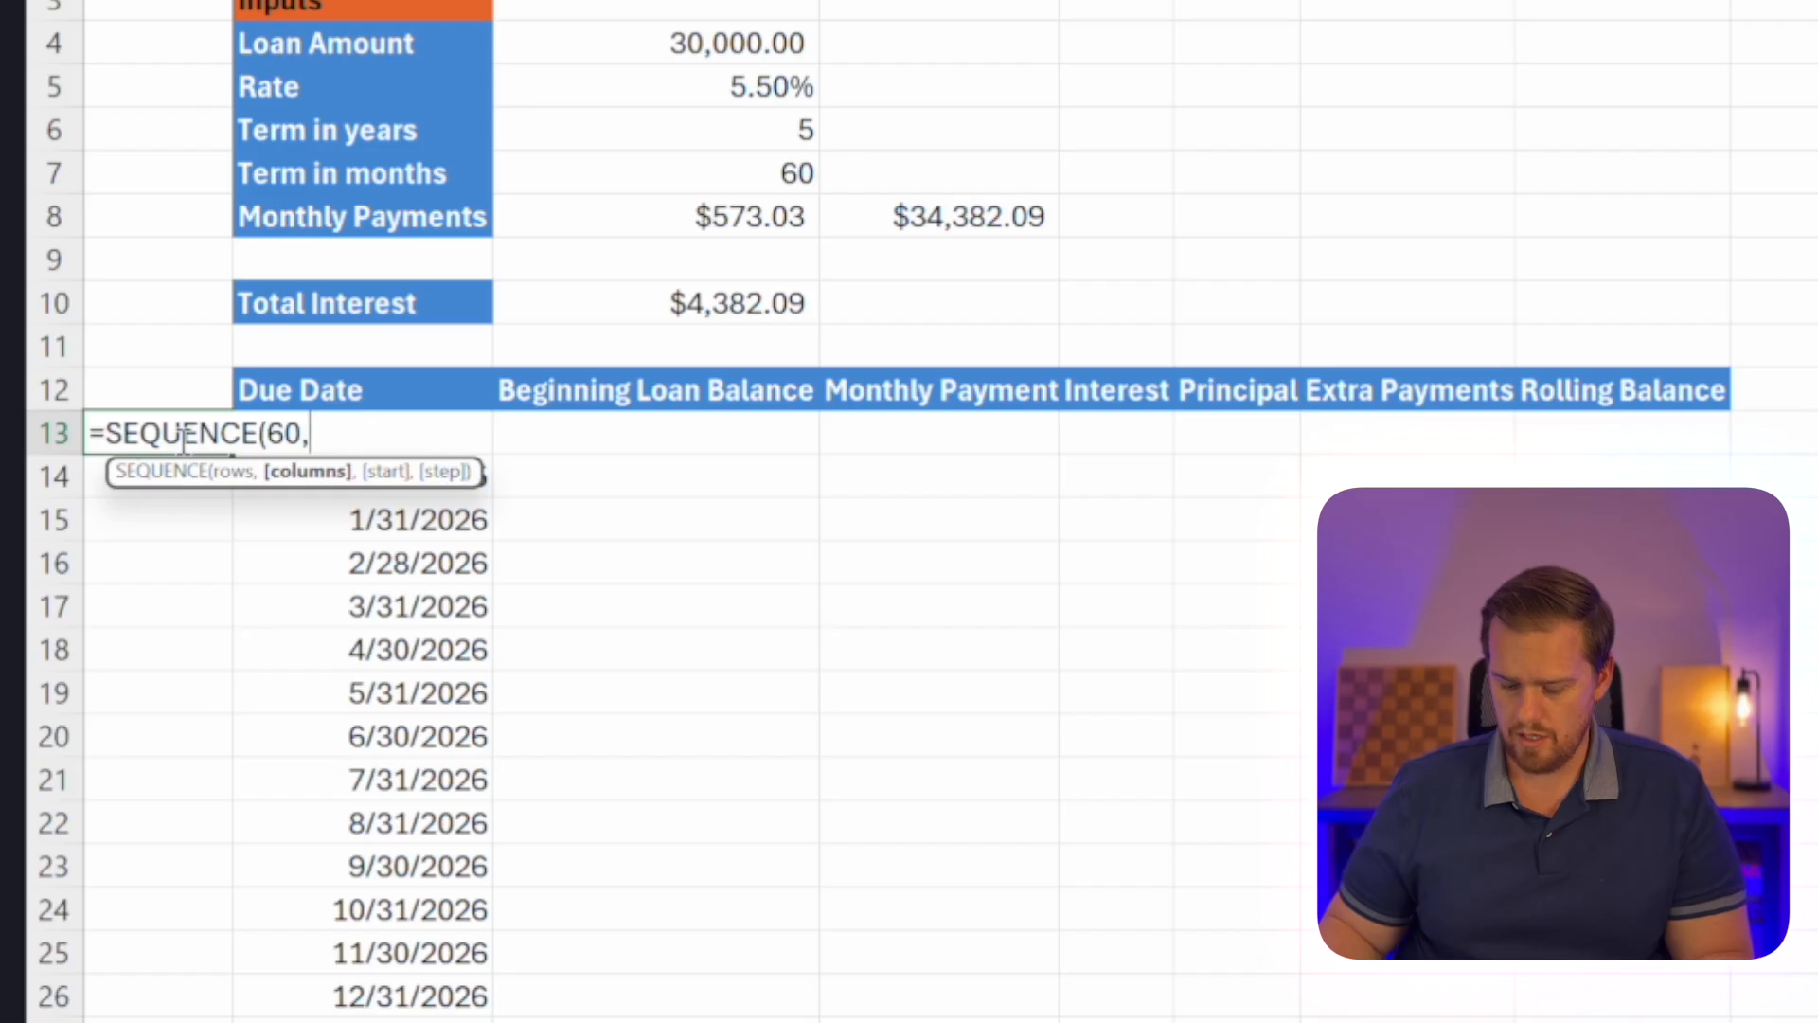
{"action": "type", "text": ",111"}
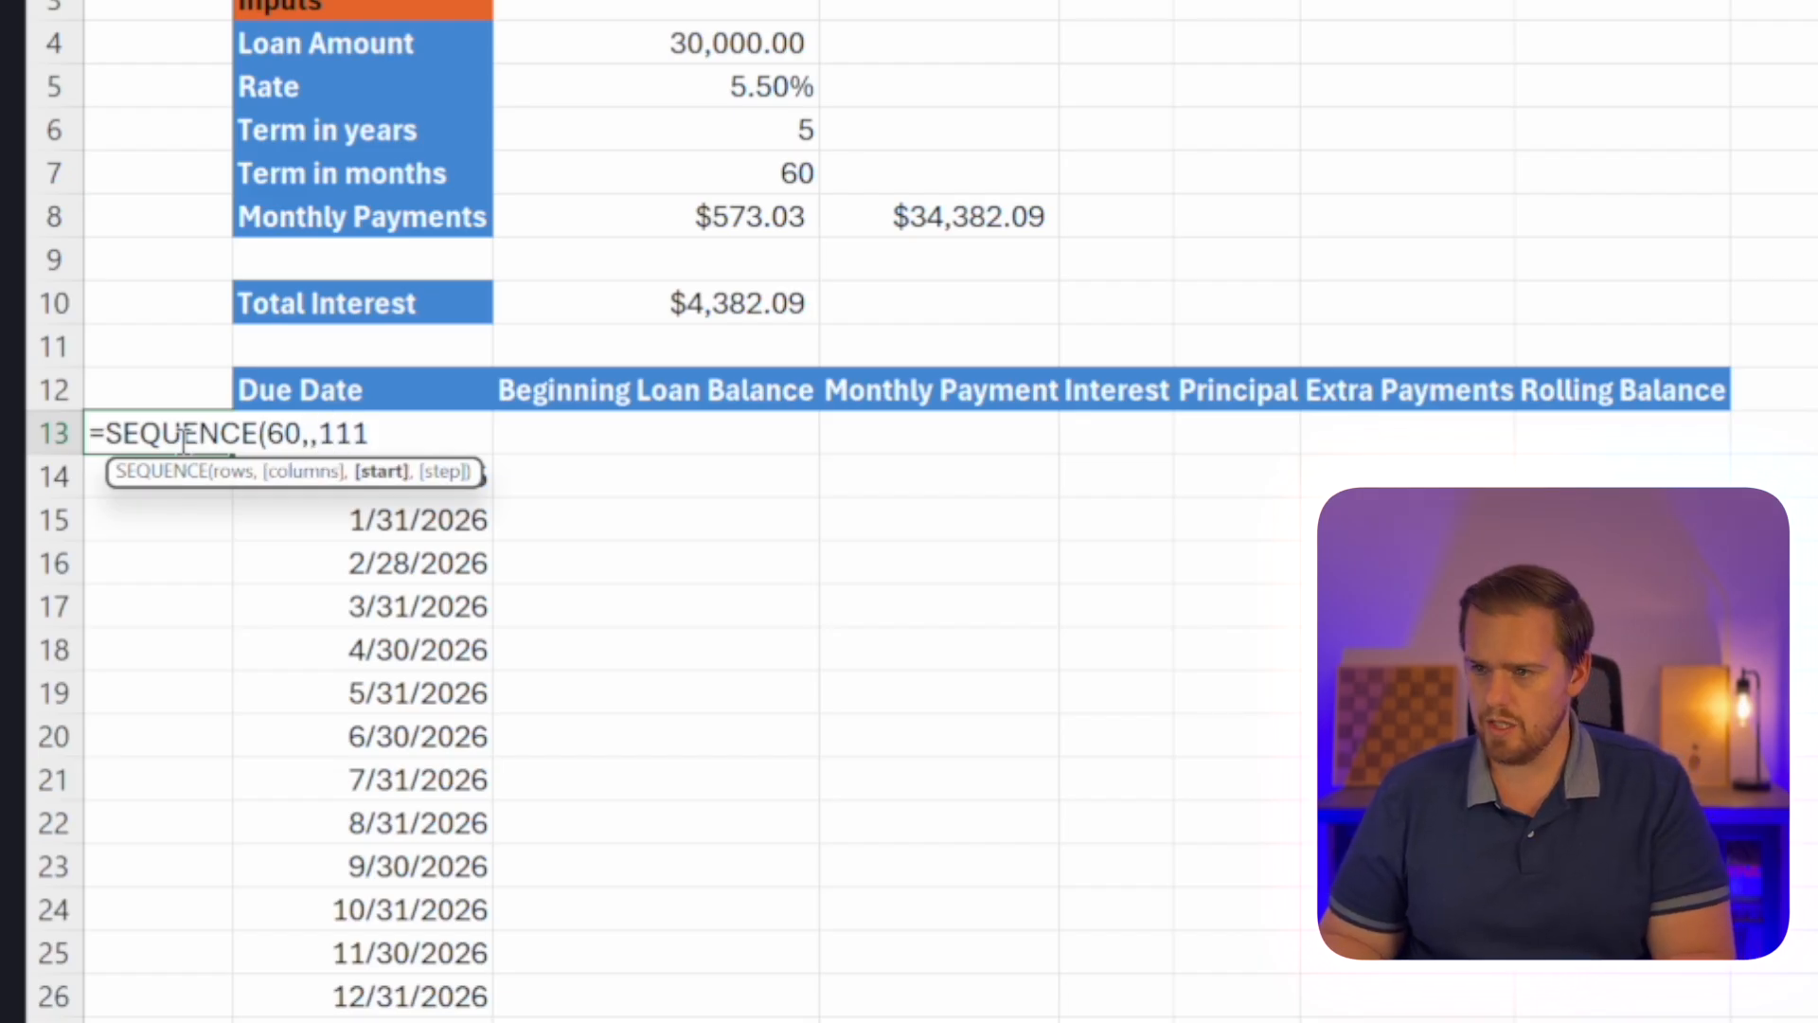
{"action": "type", "text": ")"}
{"action": "key", "text": "Return"}
{"action": "scroll", "coordinate": [209, 479], "scroll_direction": "down", "scroll_amount": 20}
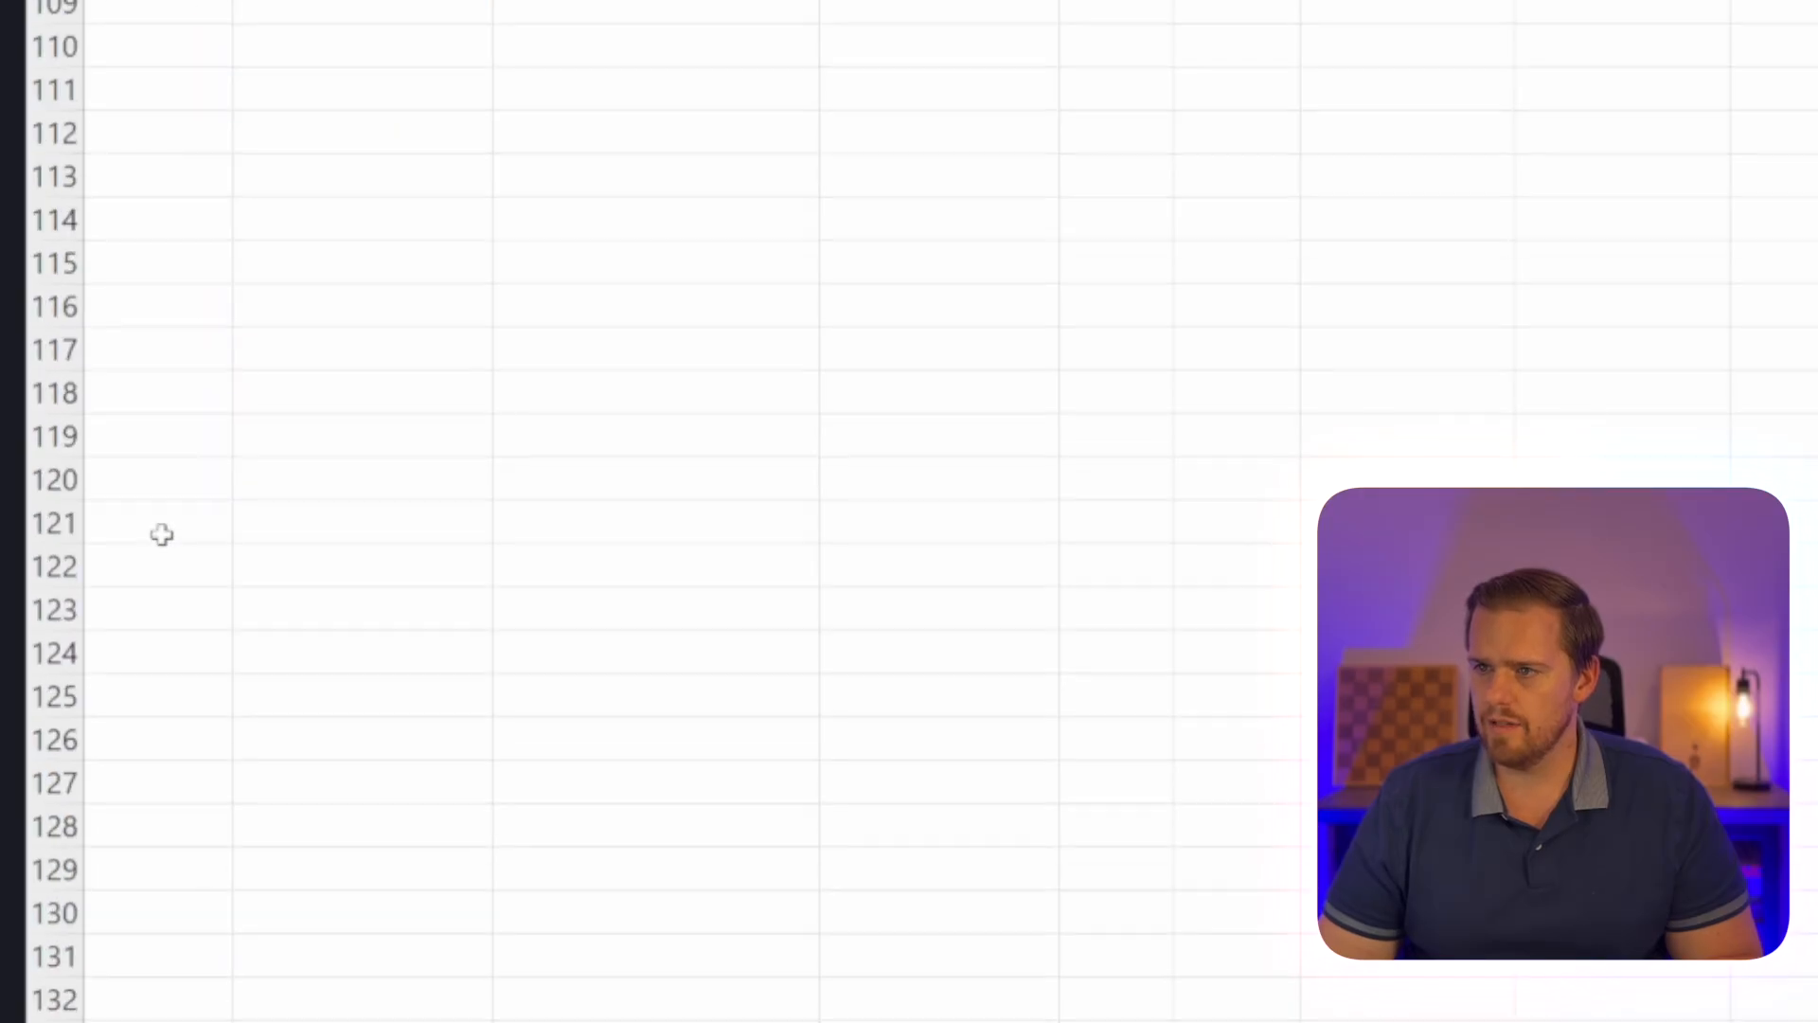
{"action": "scroll", "coordinate": [162, 535], "scroll_direction": "up", "scroll_amount": 20}
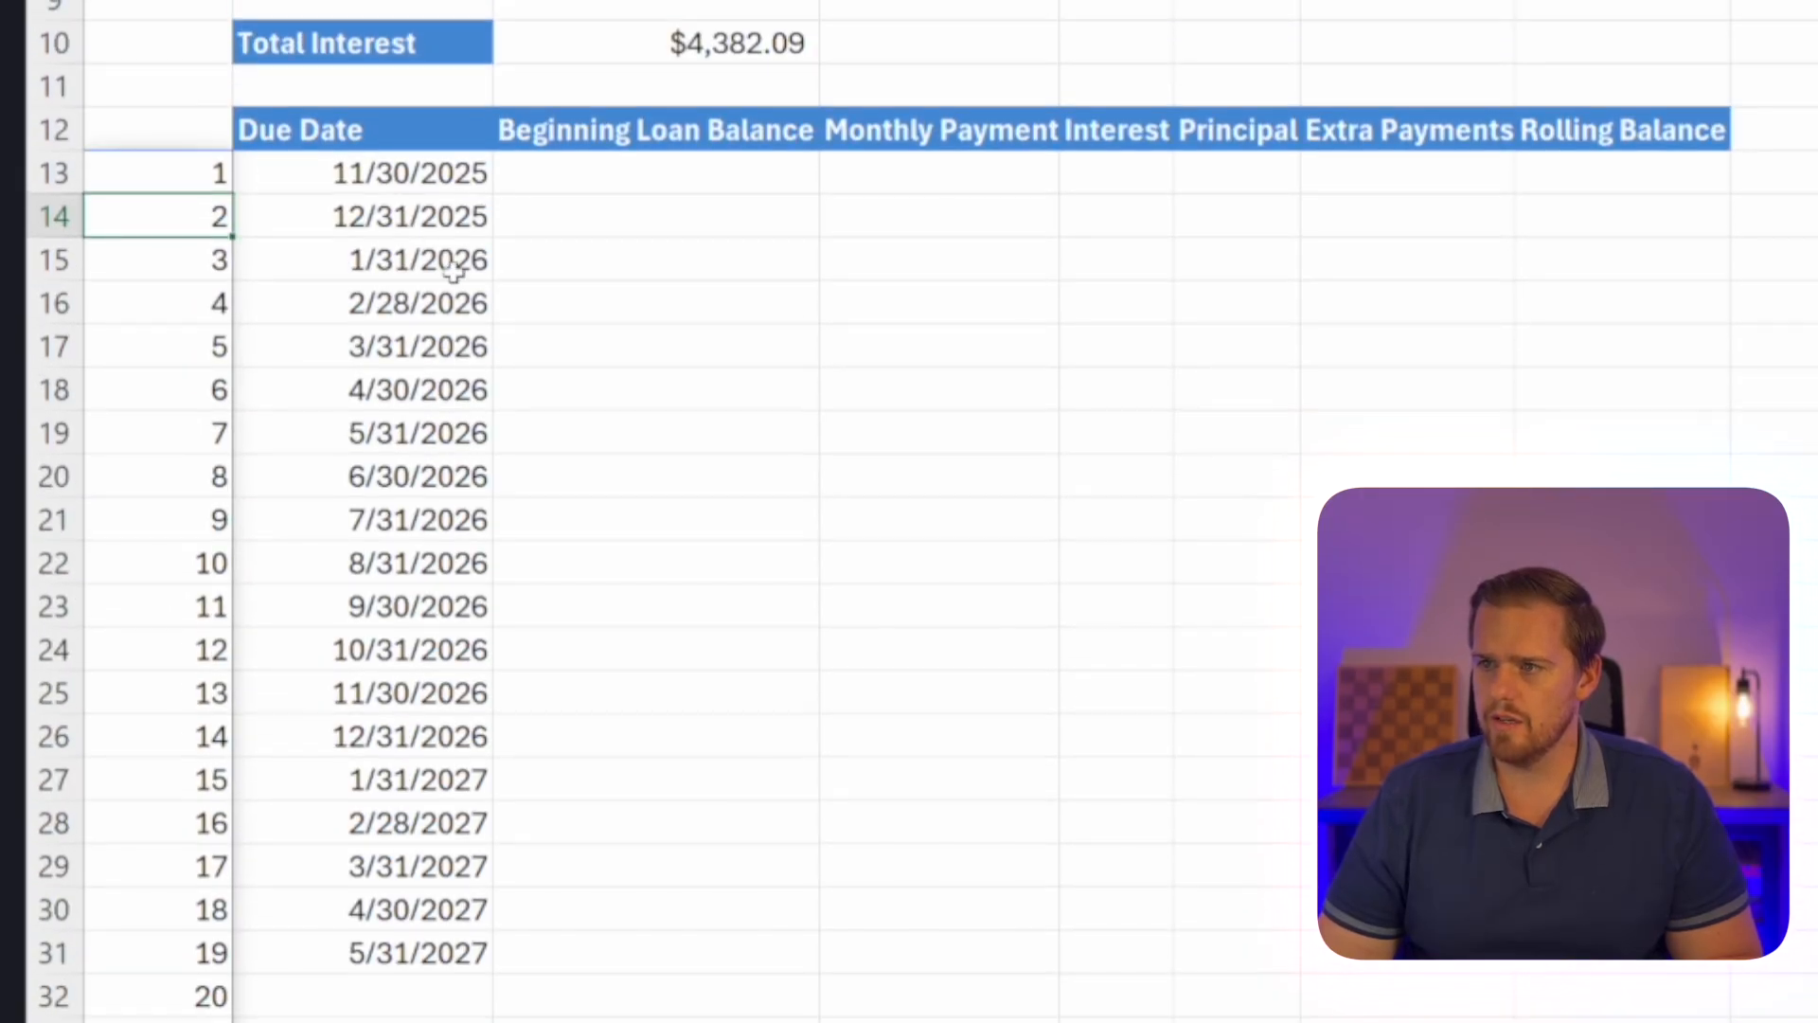
Extend the due dates from B31 down to payment 60 in row 72.
{"action": "left_click", "coordinate": [402, 190]}
{"action": "left_click", "coordinate": [441, 950]}
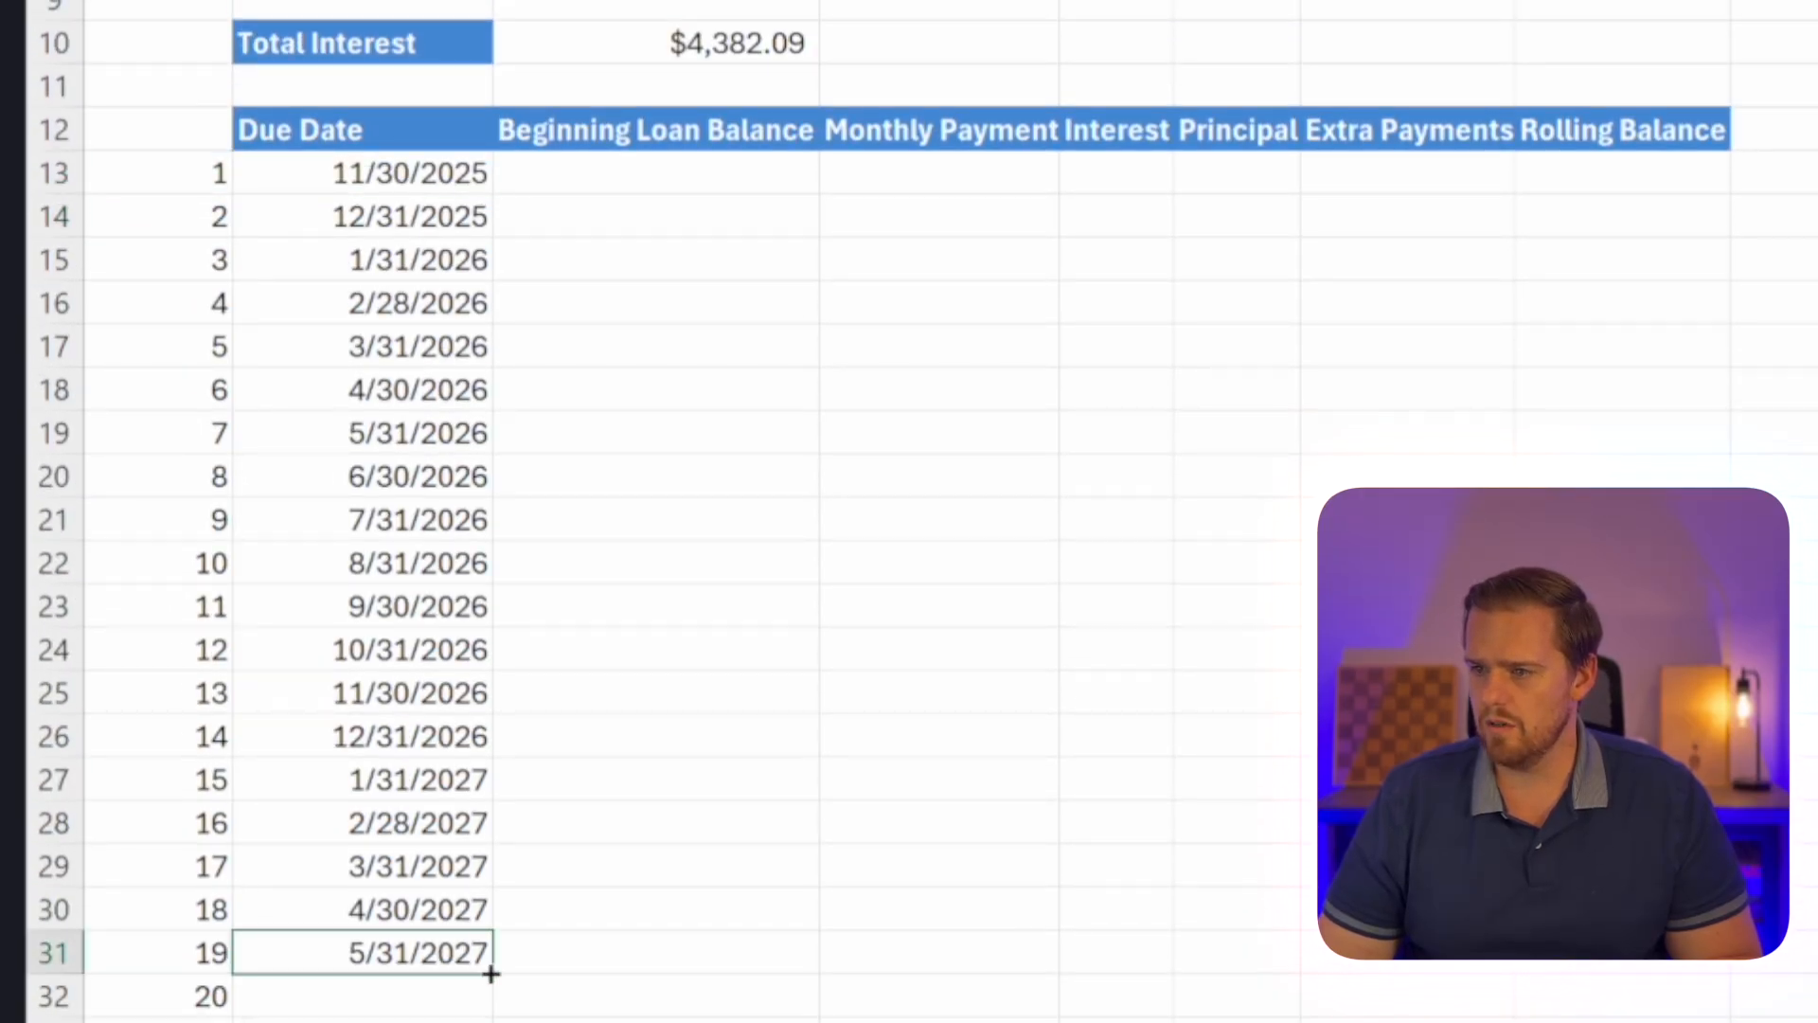
{"action": "double_click", "coordinate": [490, 974]}
{"action": "scroll", "coordinate": [474, 965], "scroll_direction": "down", "scroll_amount": 20}
{"action": "scroll", "coordinate": [475, 964], "scroll_direction": "up", "scroll_amount": 5}
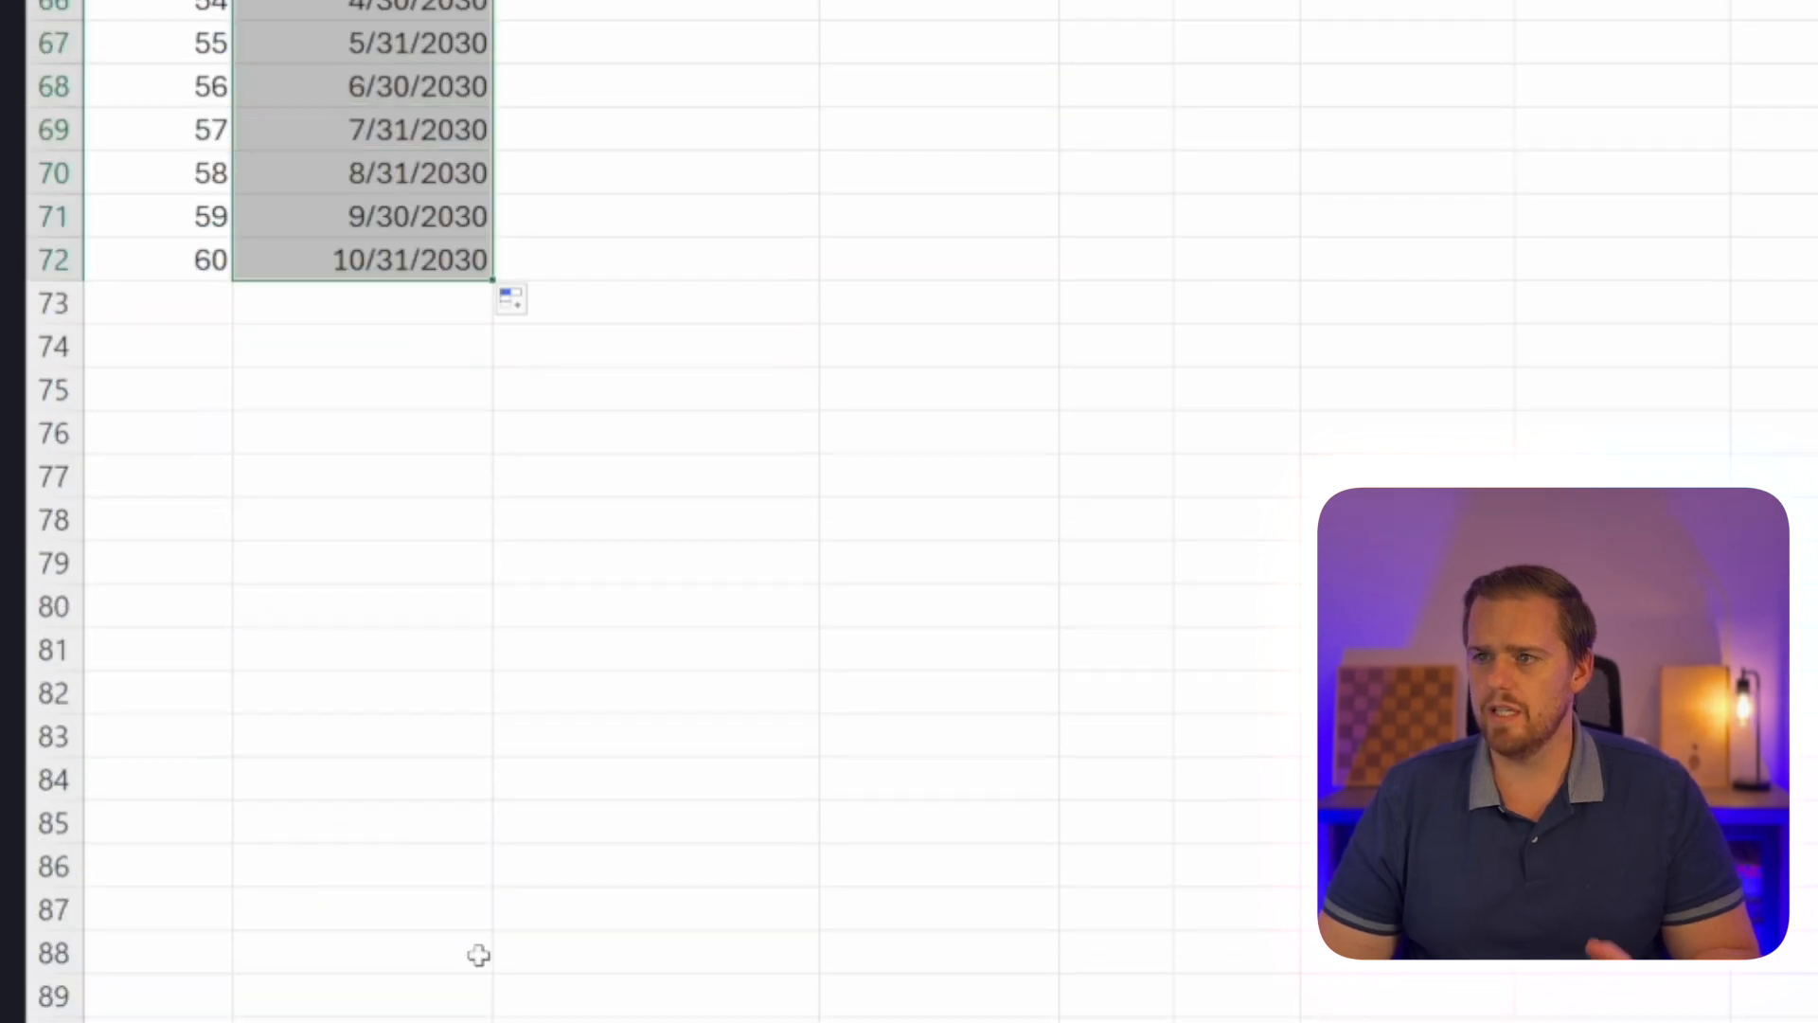
{"action": "scroll", "coordinate": [464, 937], "scroll_direction": "up", "scroll_amount": 1}
{"action": "scroll", "coordinate": [398, 694], "scroll_direction": "up", "scroll_amount": 1}
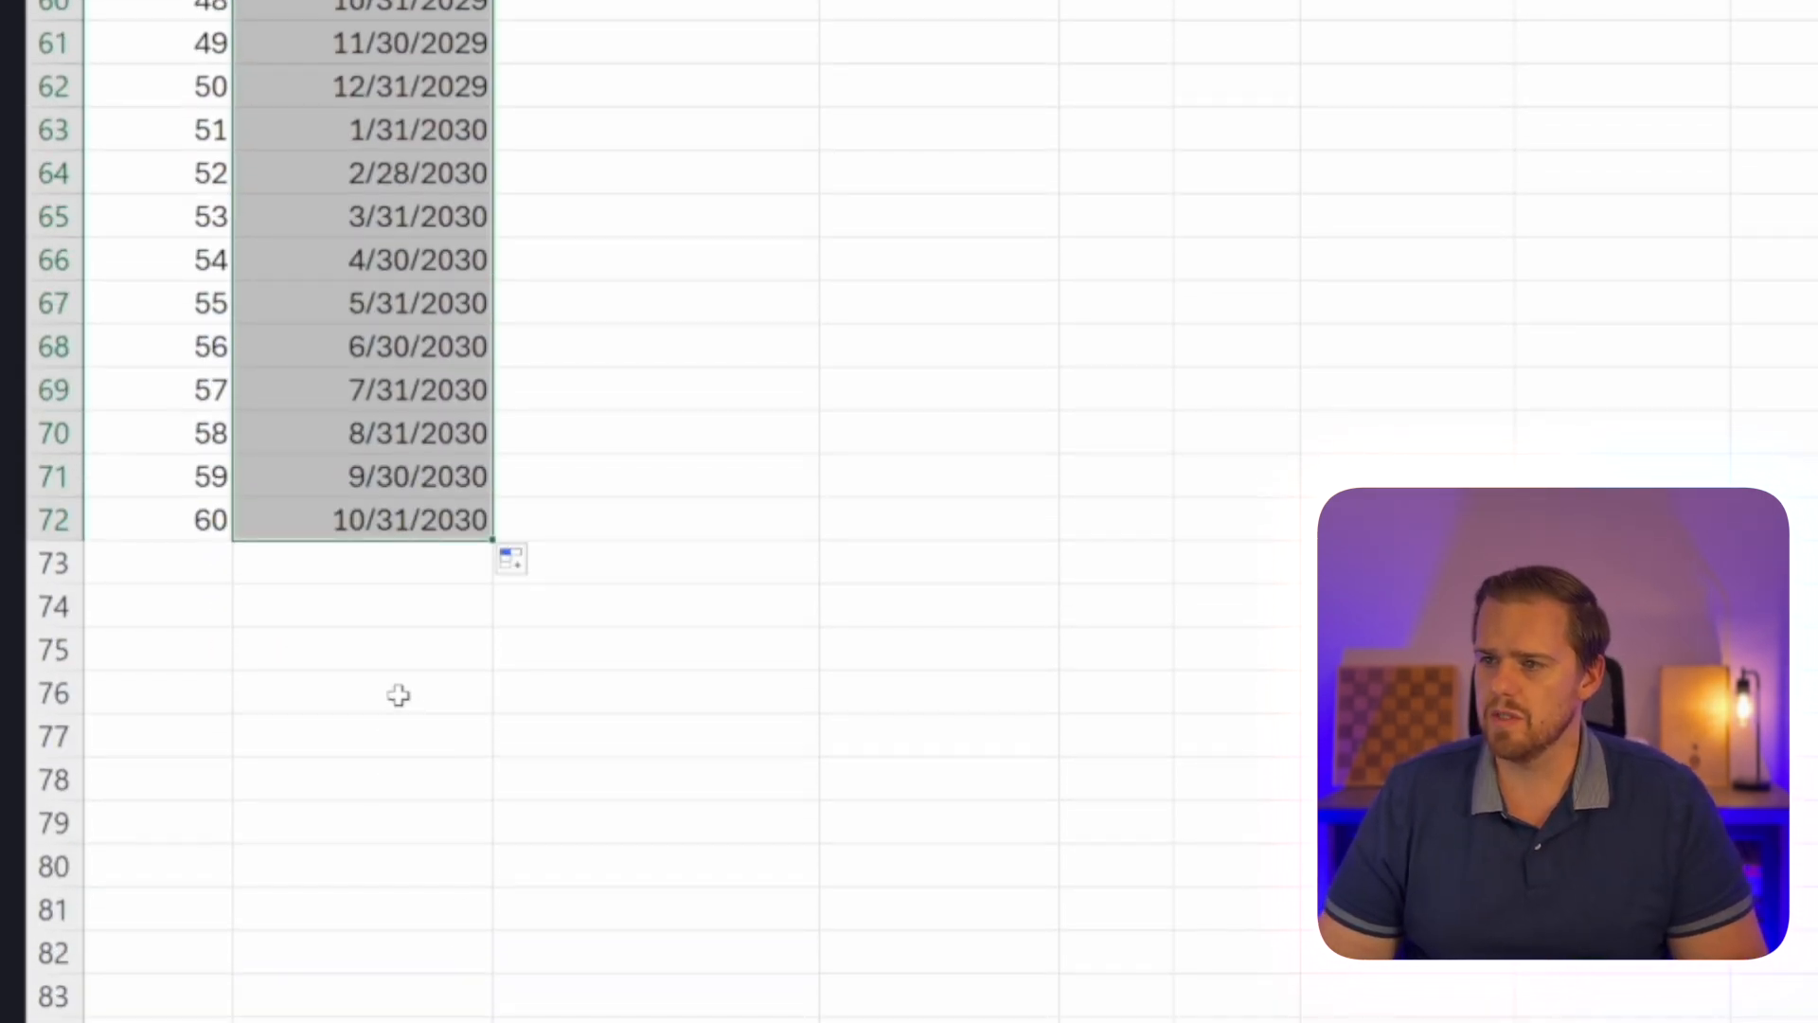
{"action": "left_click", "coordinate": [332, 519]}
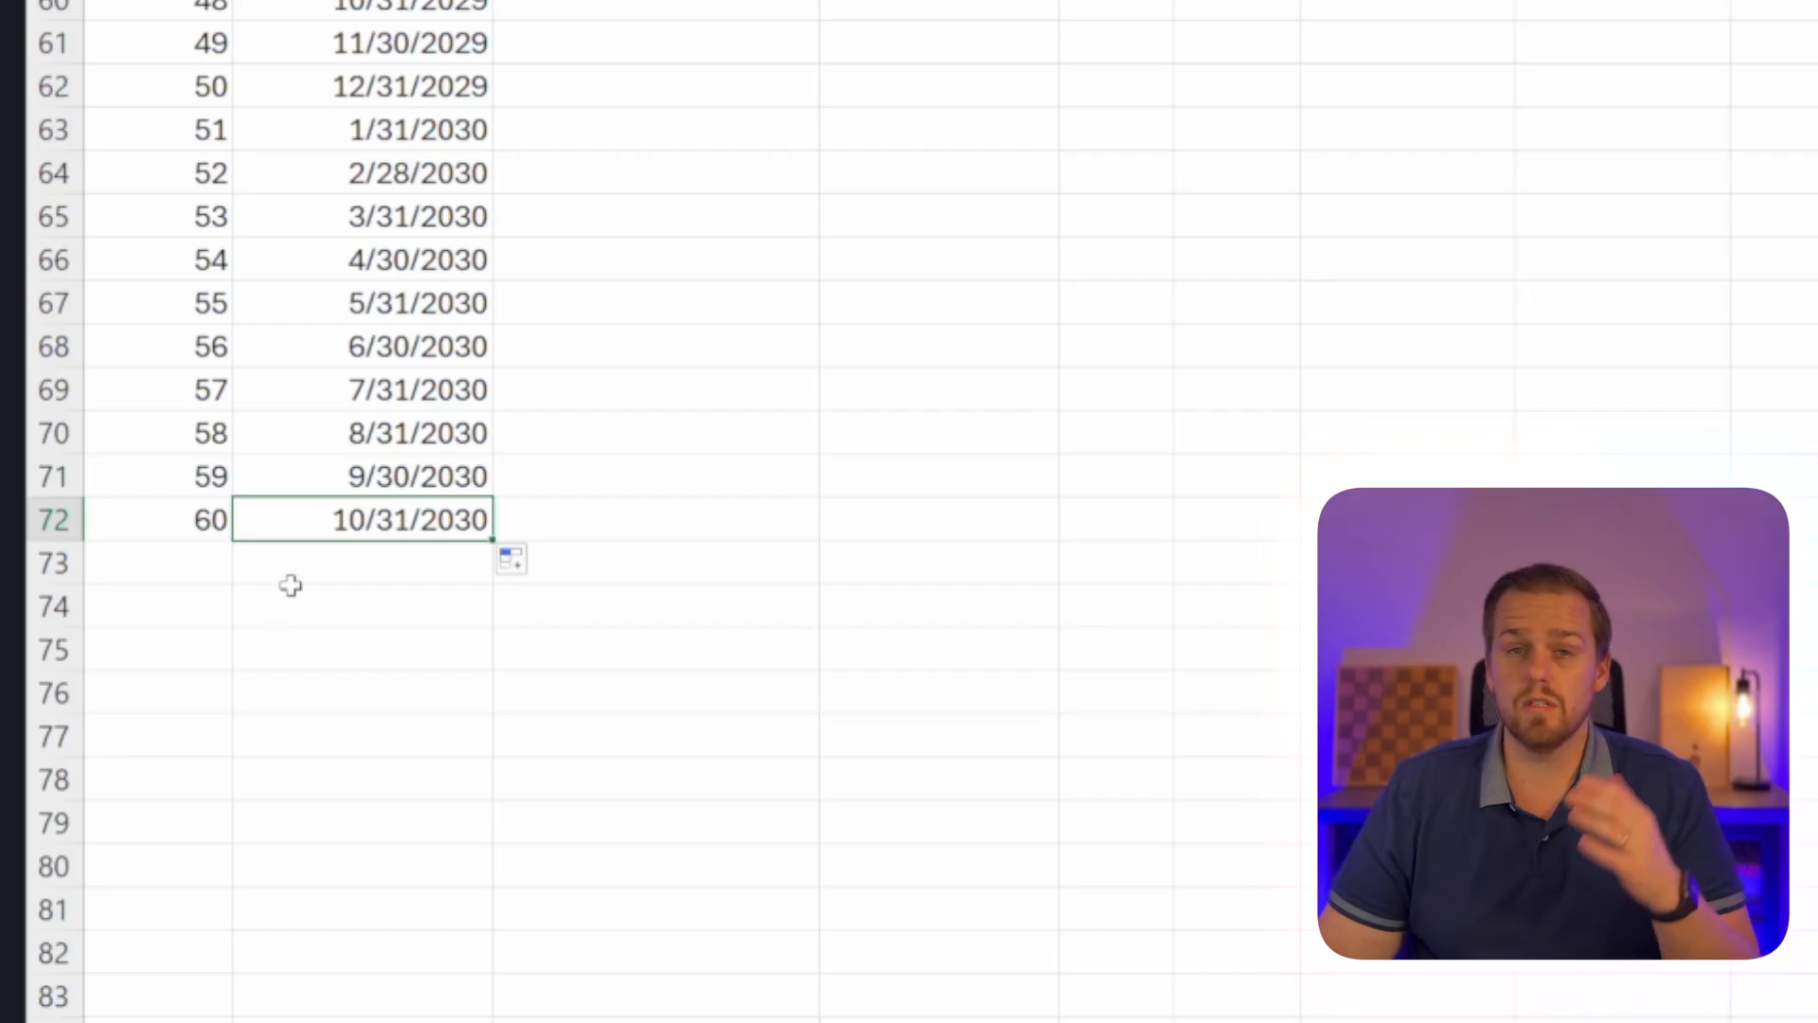
Enter a formula in C13 that links the first beginning loan balance to the loan amount in C4.
{"action": "scroll", "coordinate": [286, 600], "scroll_direction": "up", "scroll_amount": 11}
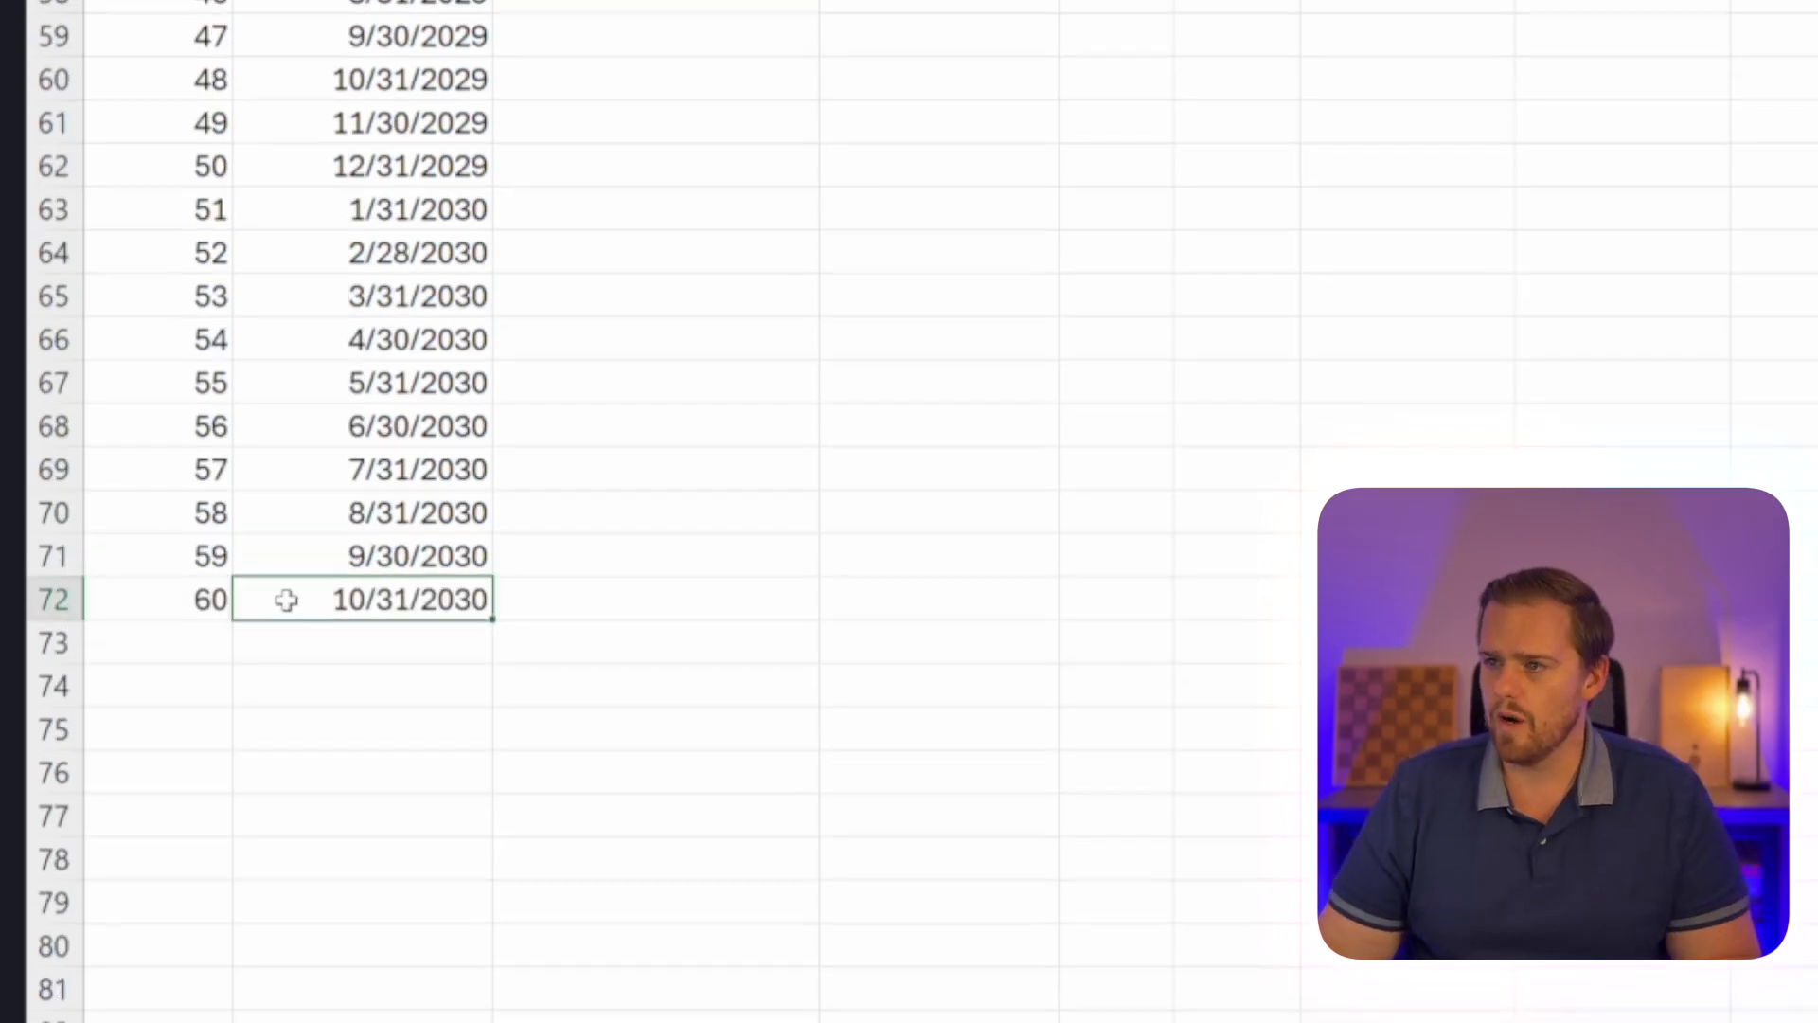
{"action": "scroll", "coordinate": [286, 600], "scroll_direction": "up", "scroll_amount": 8}
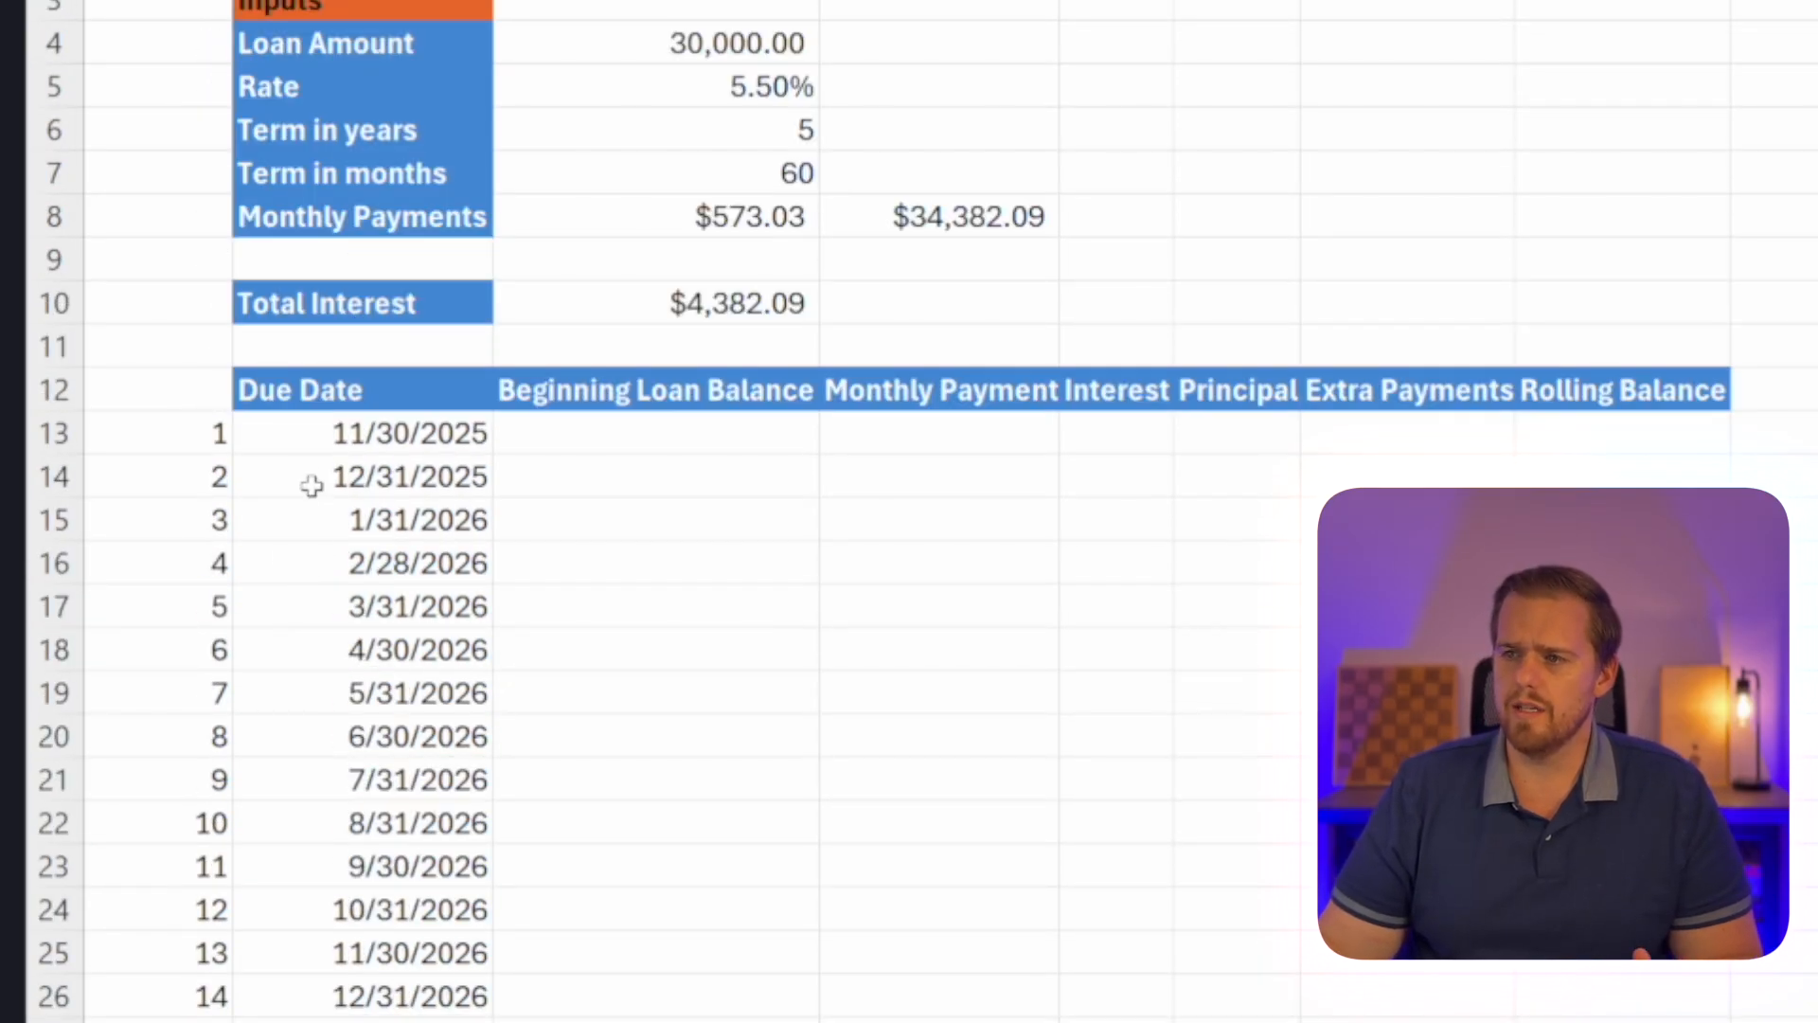
{"action": "left_click", "coordinate": [328, 432]}
{"action": "scroll", "coordinate": [337, 730], "scroll_direction": "down", "scroll_amount": 8}
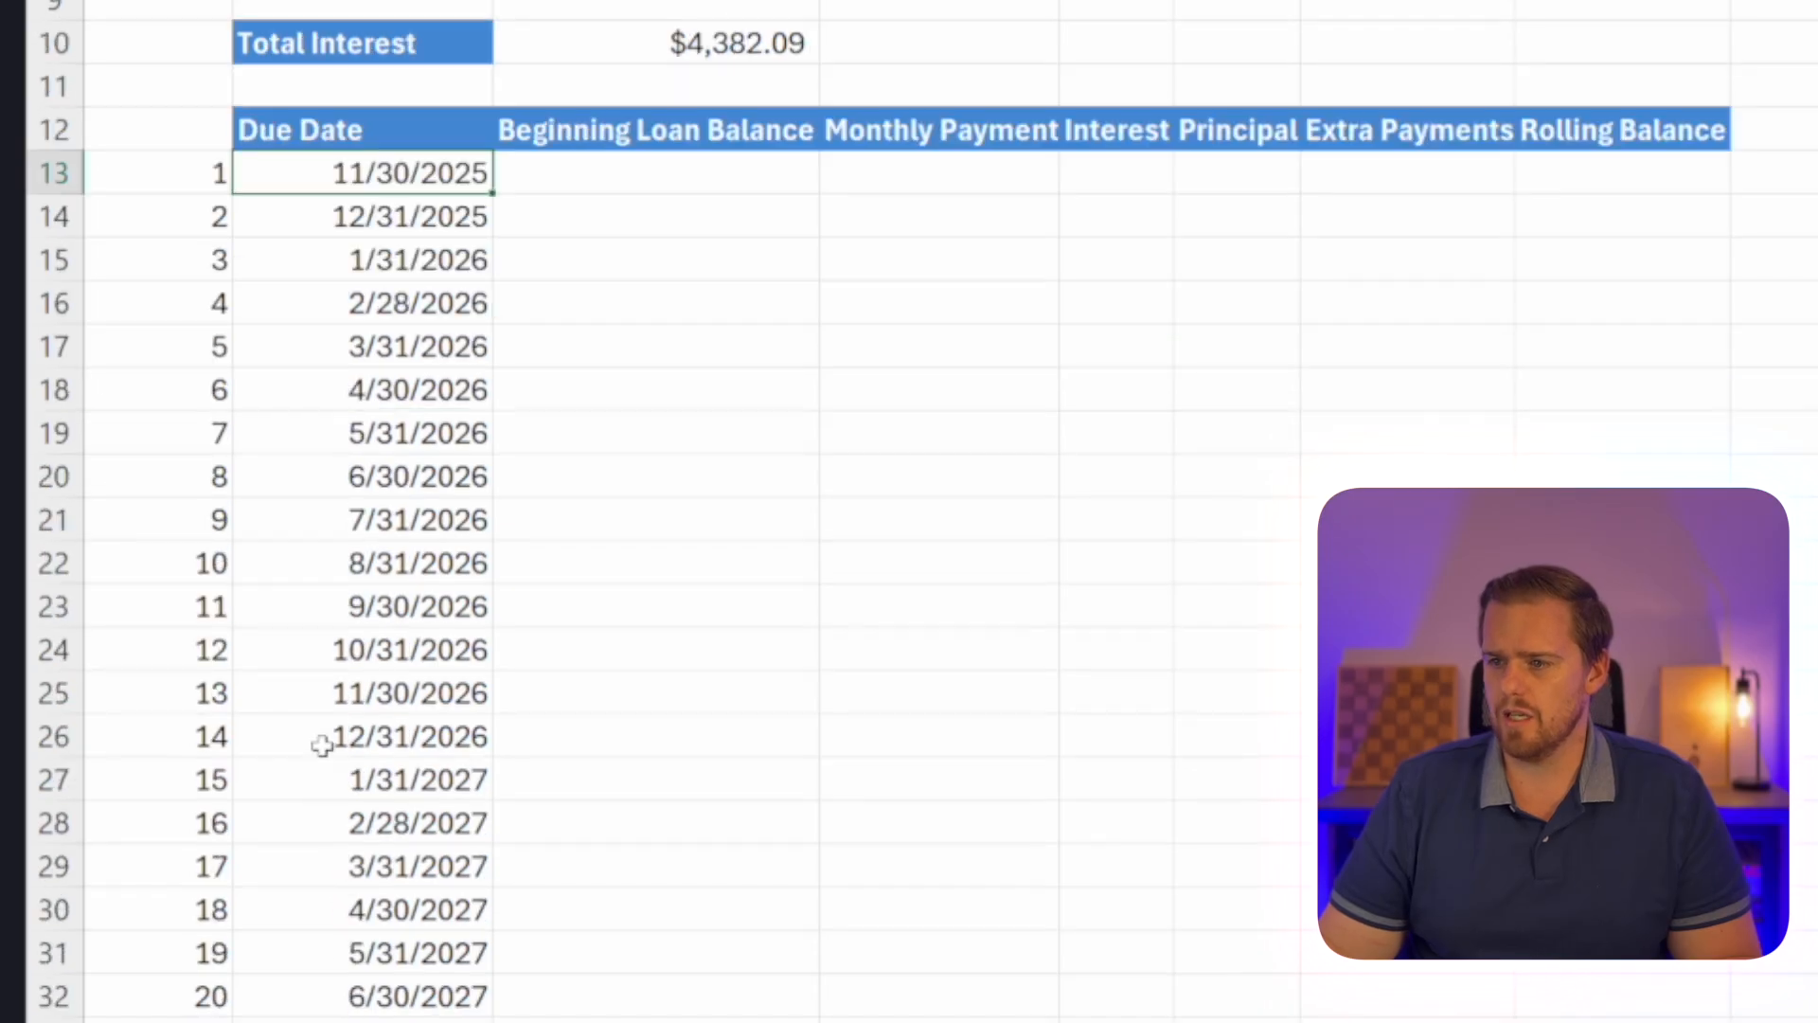
{"action": "scroll", "coordinate": [322, 745], "scroll_direction": "down", "scroll_amount": 5}
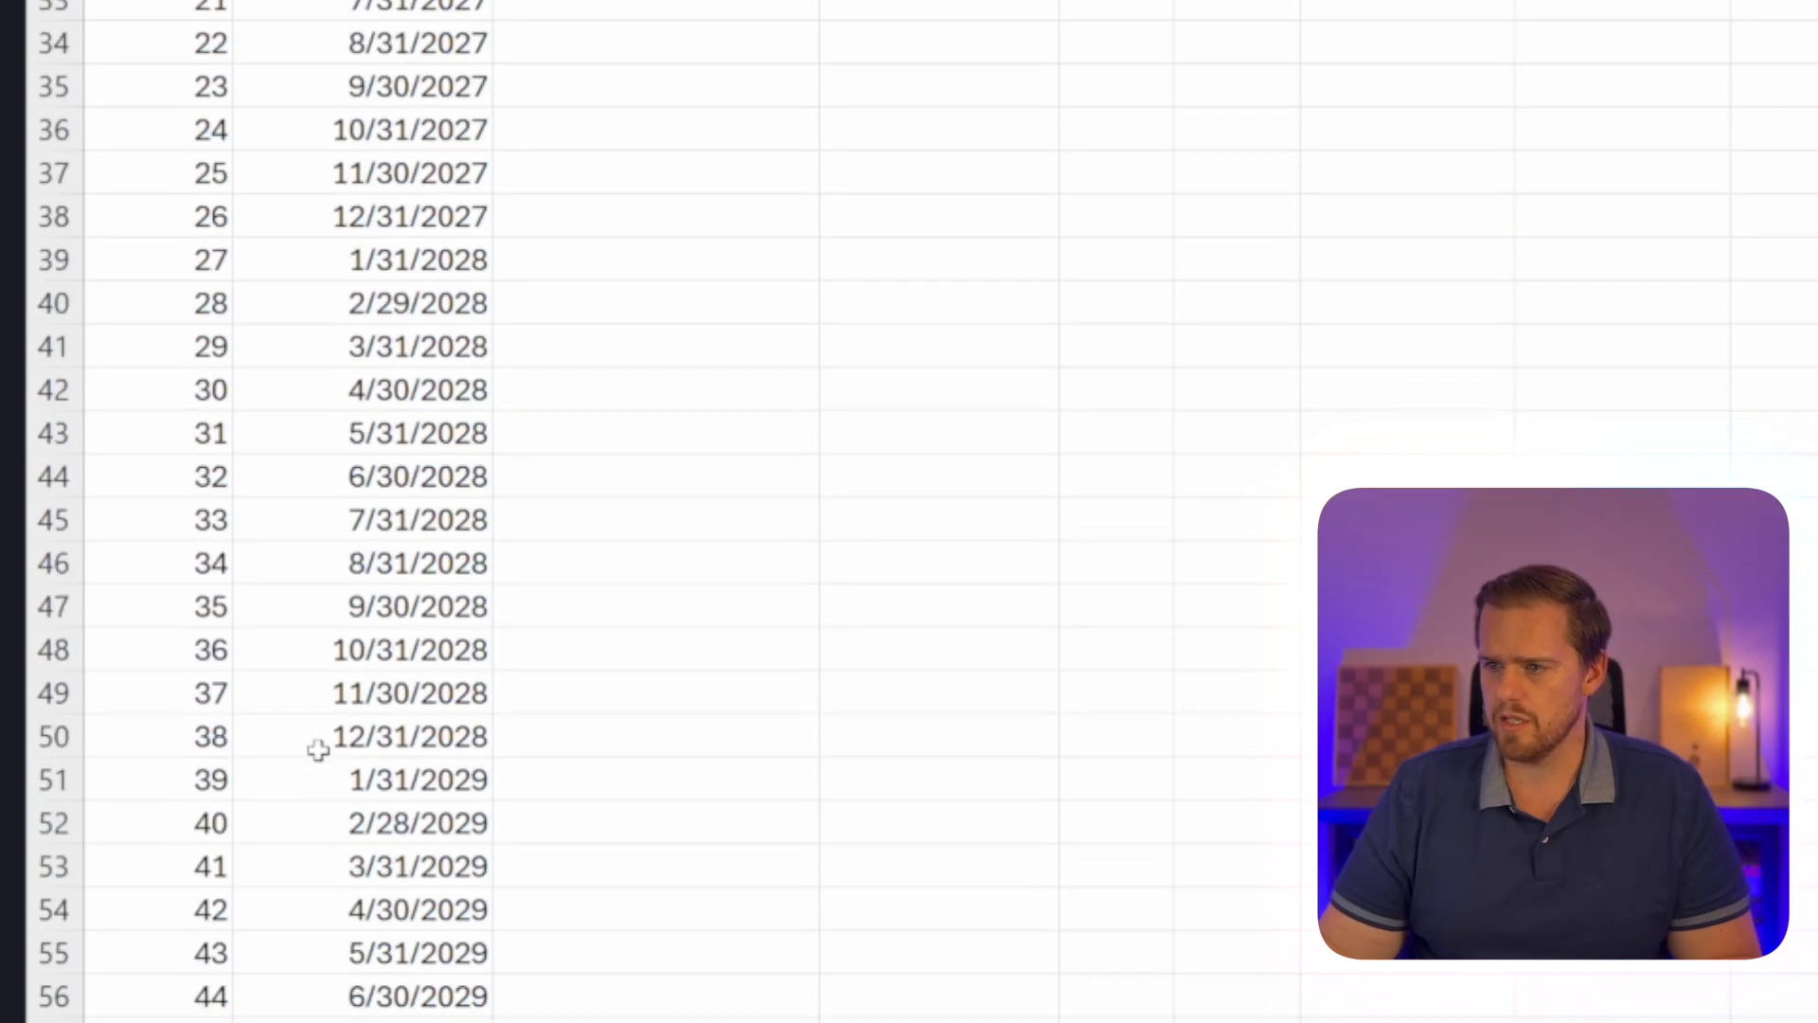
{"action": "scroll", "coordinate": [331, 739], "scroll_direction": "up", "scroll_amount": 13}
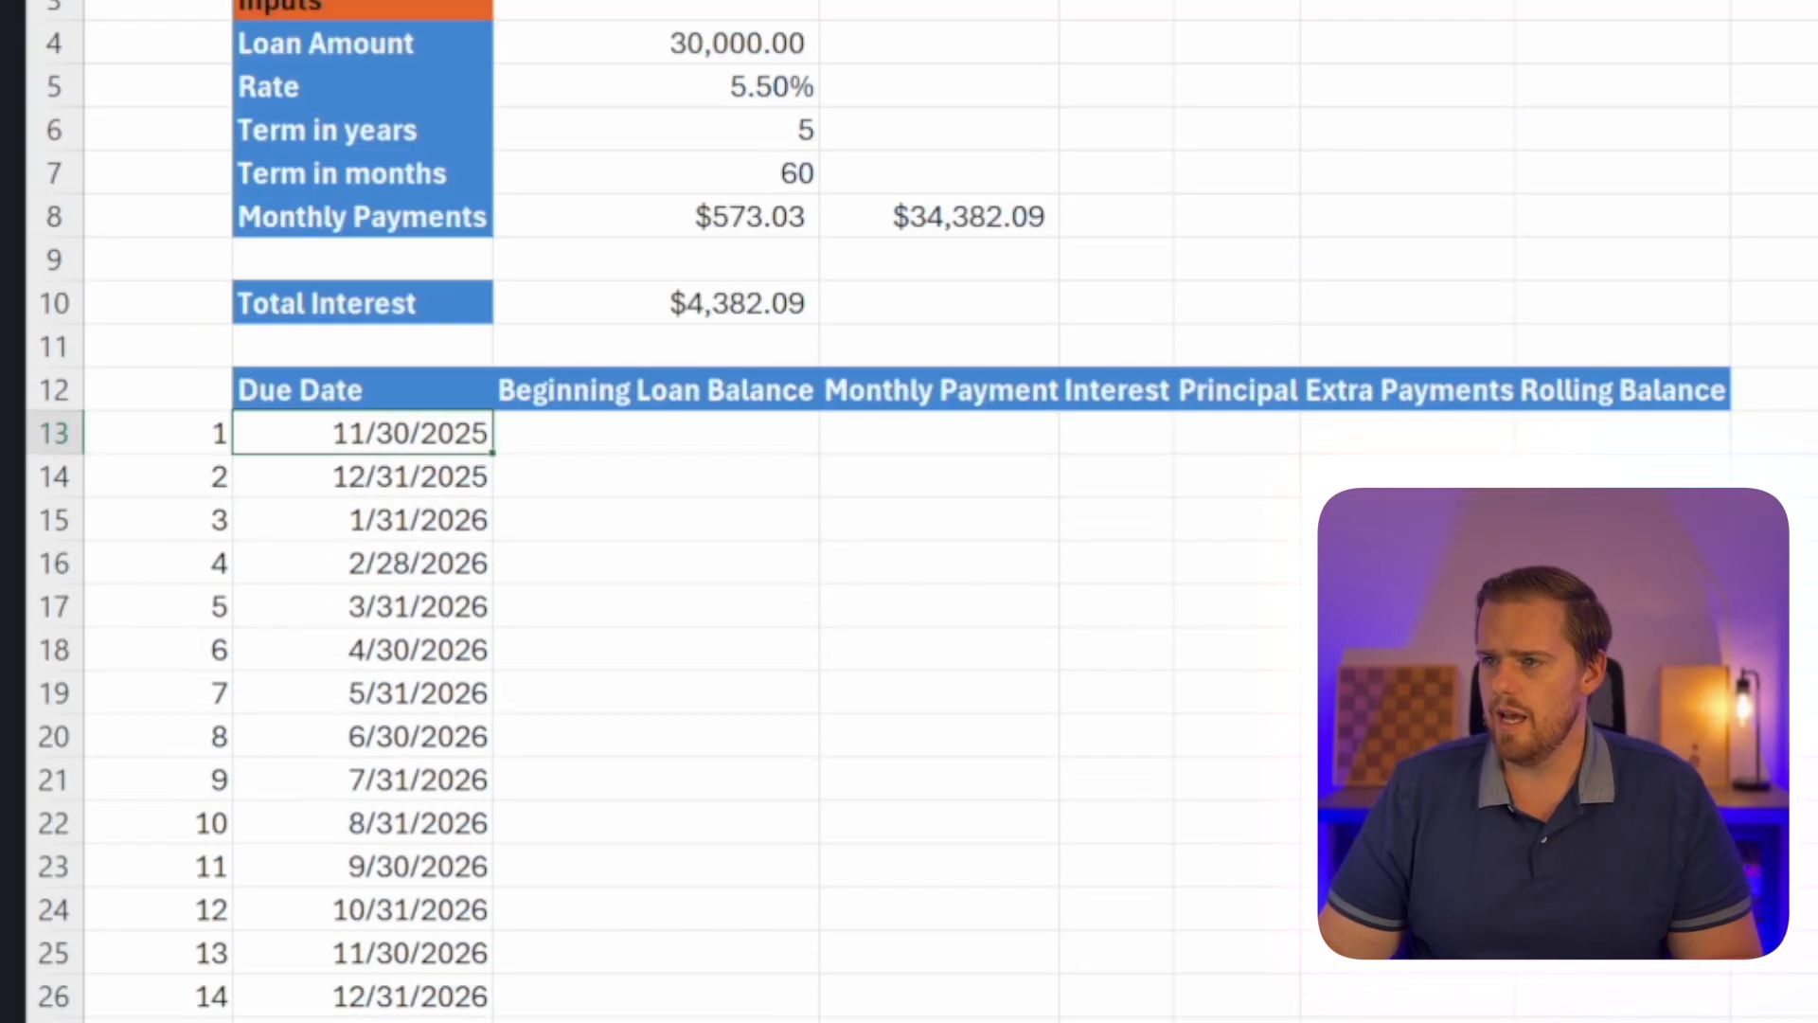
{"action": "left_click", "coordinate": [697, 434]}
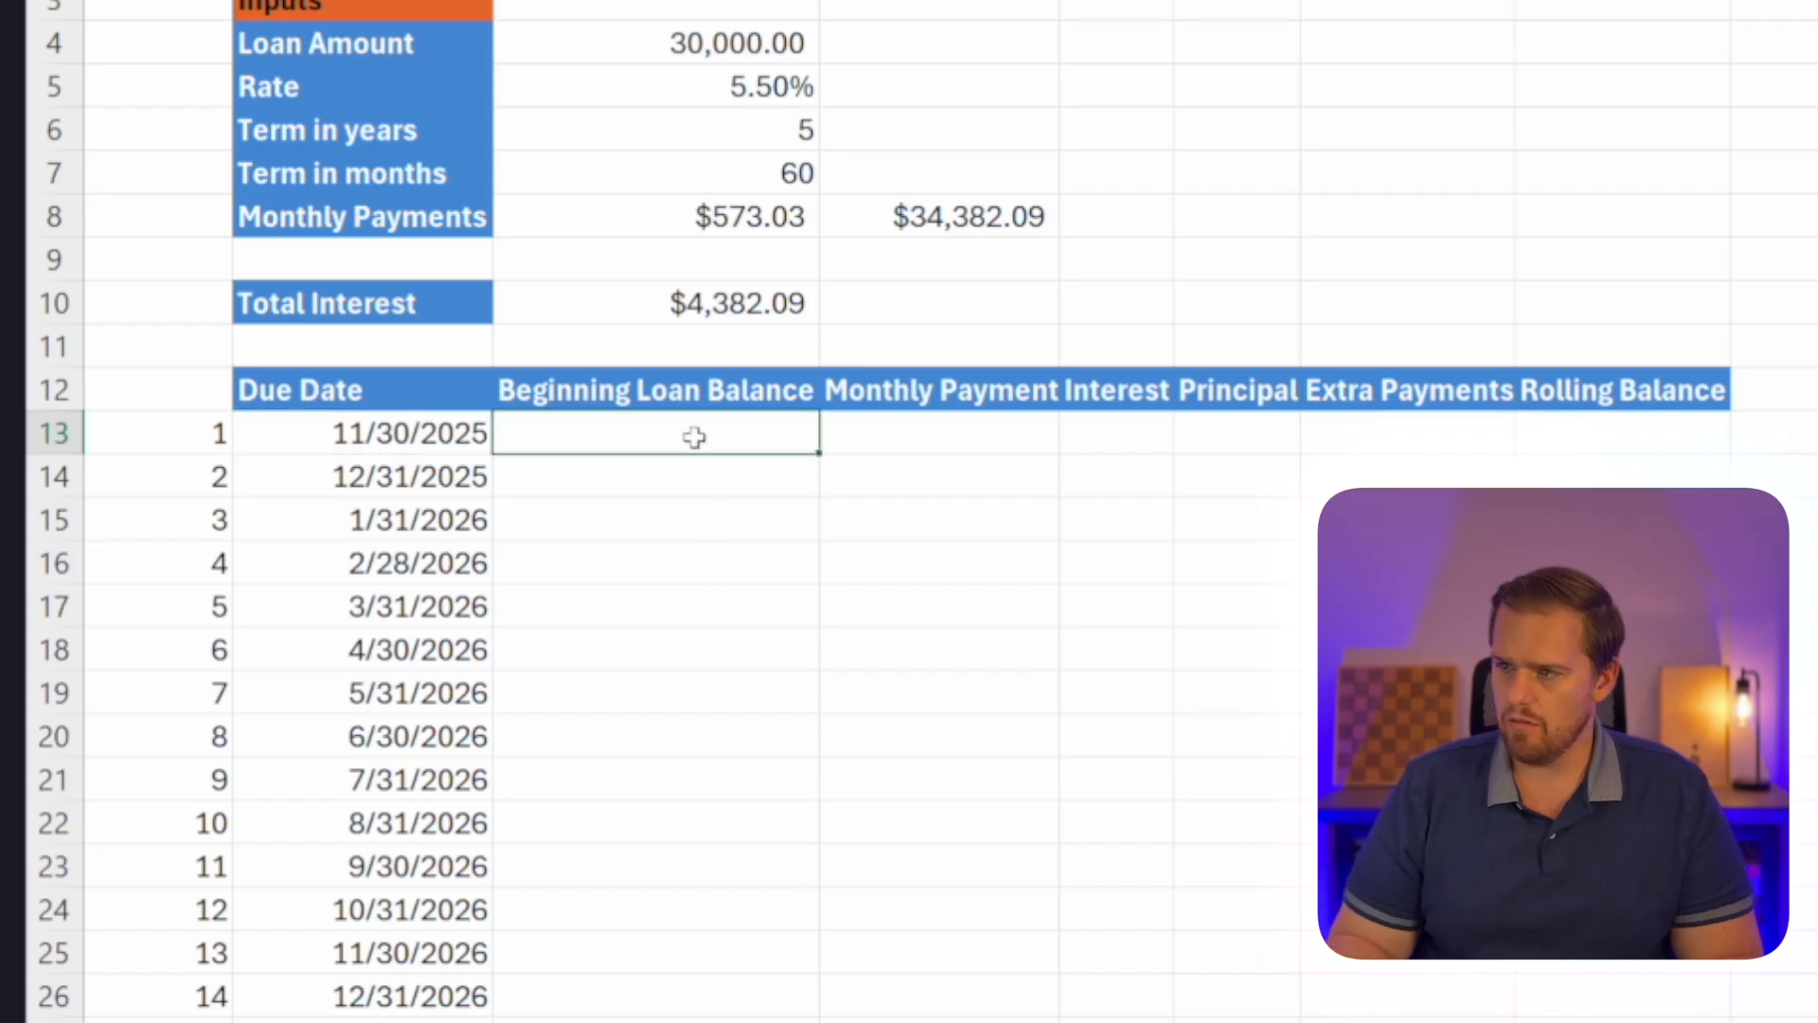
{"action": "type", "text": "="}
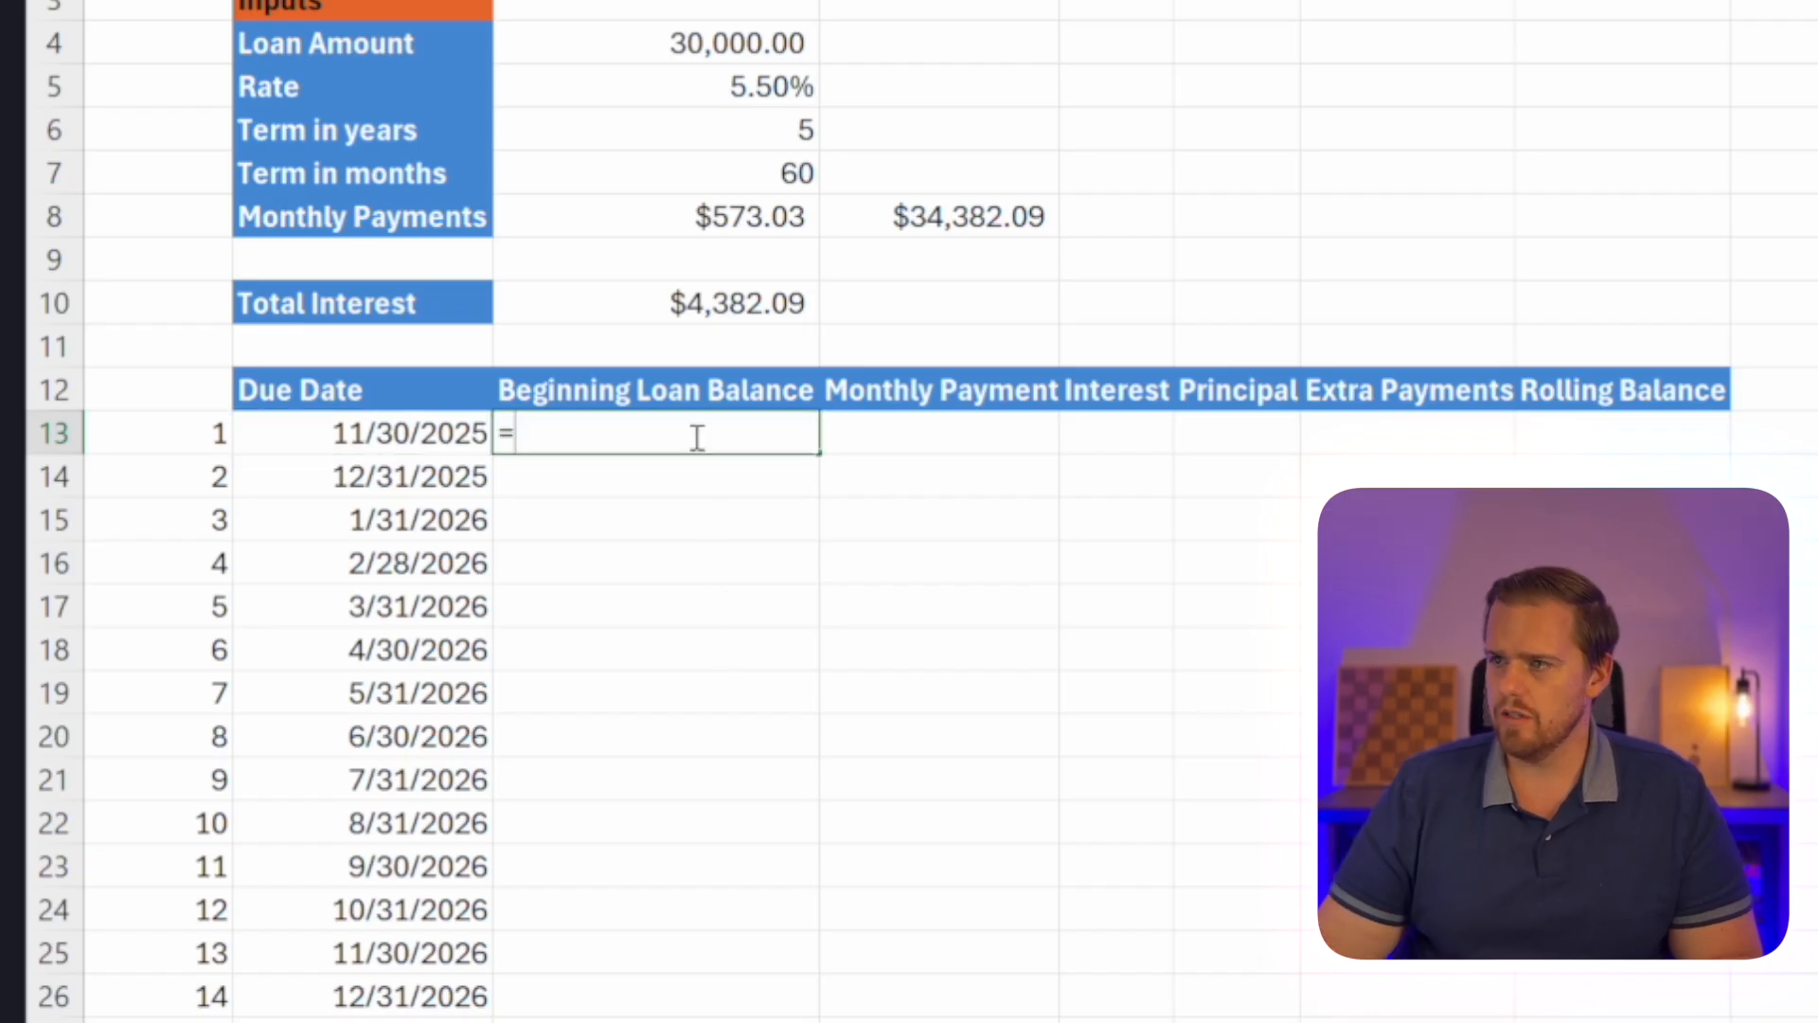
{"action": "left_click", "coordinate": [704, 49]}
{"action": "key", "text": "Return"}
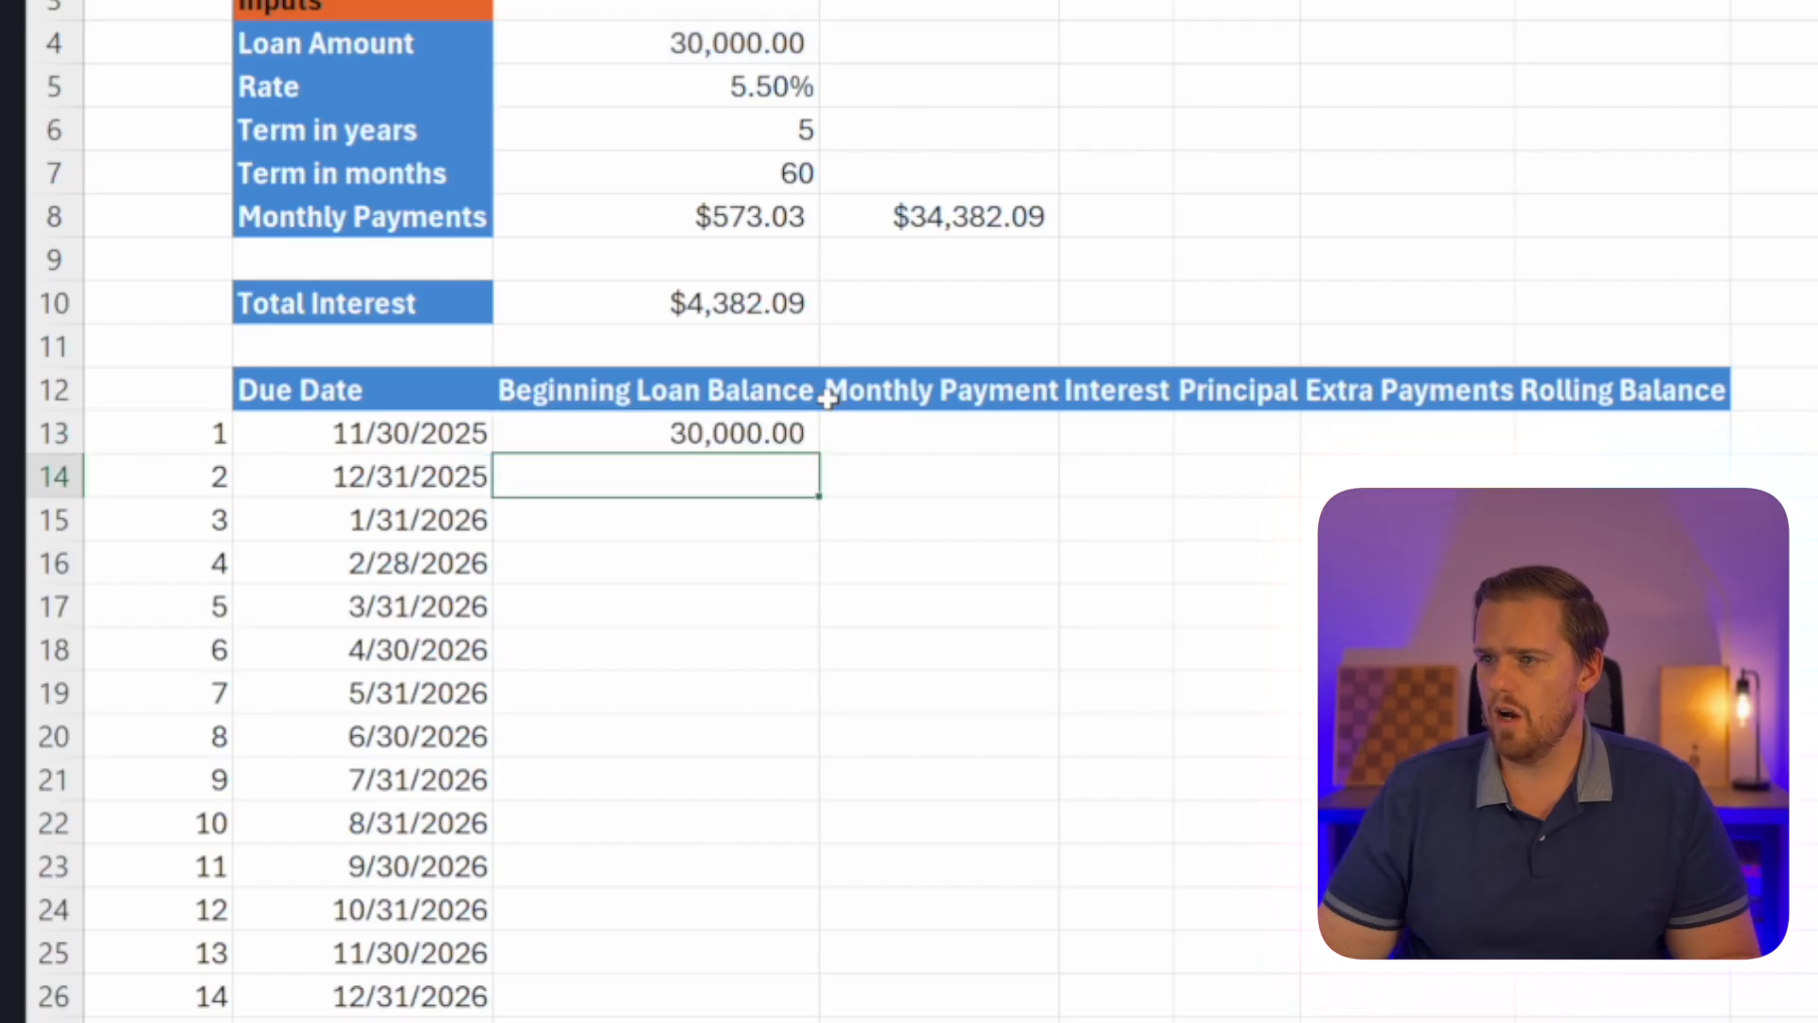
Enter =$C$8 in D13 so the first monthly payment refers absolutely to the calculated payment.
{"action": "left_click", "coordinate": [861, 429]}
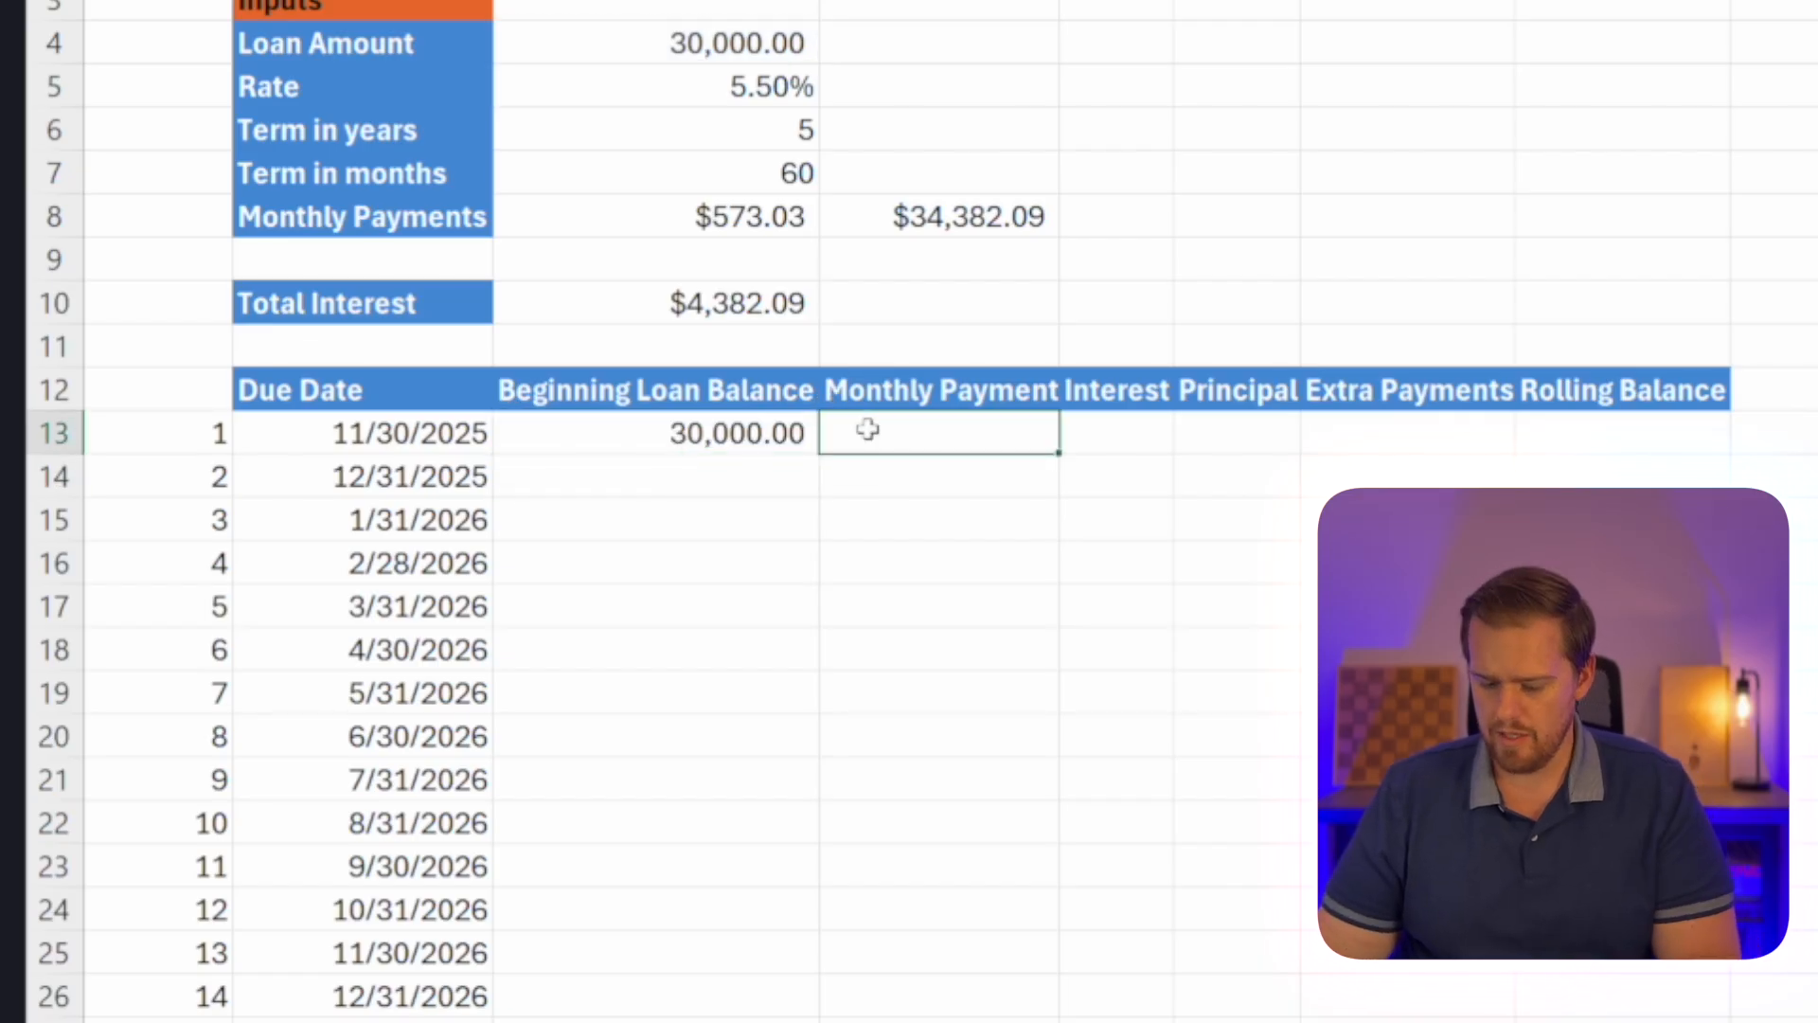
{"action": "left_click", "coordinate": [682, 234]}
{"action": "key", "text": "F4"}
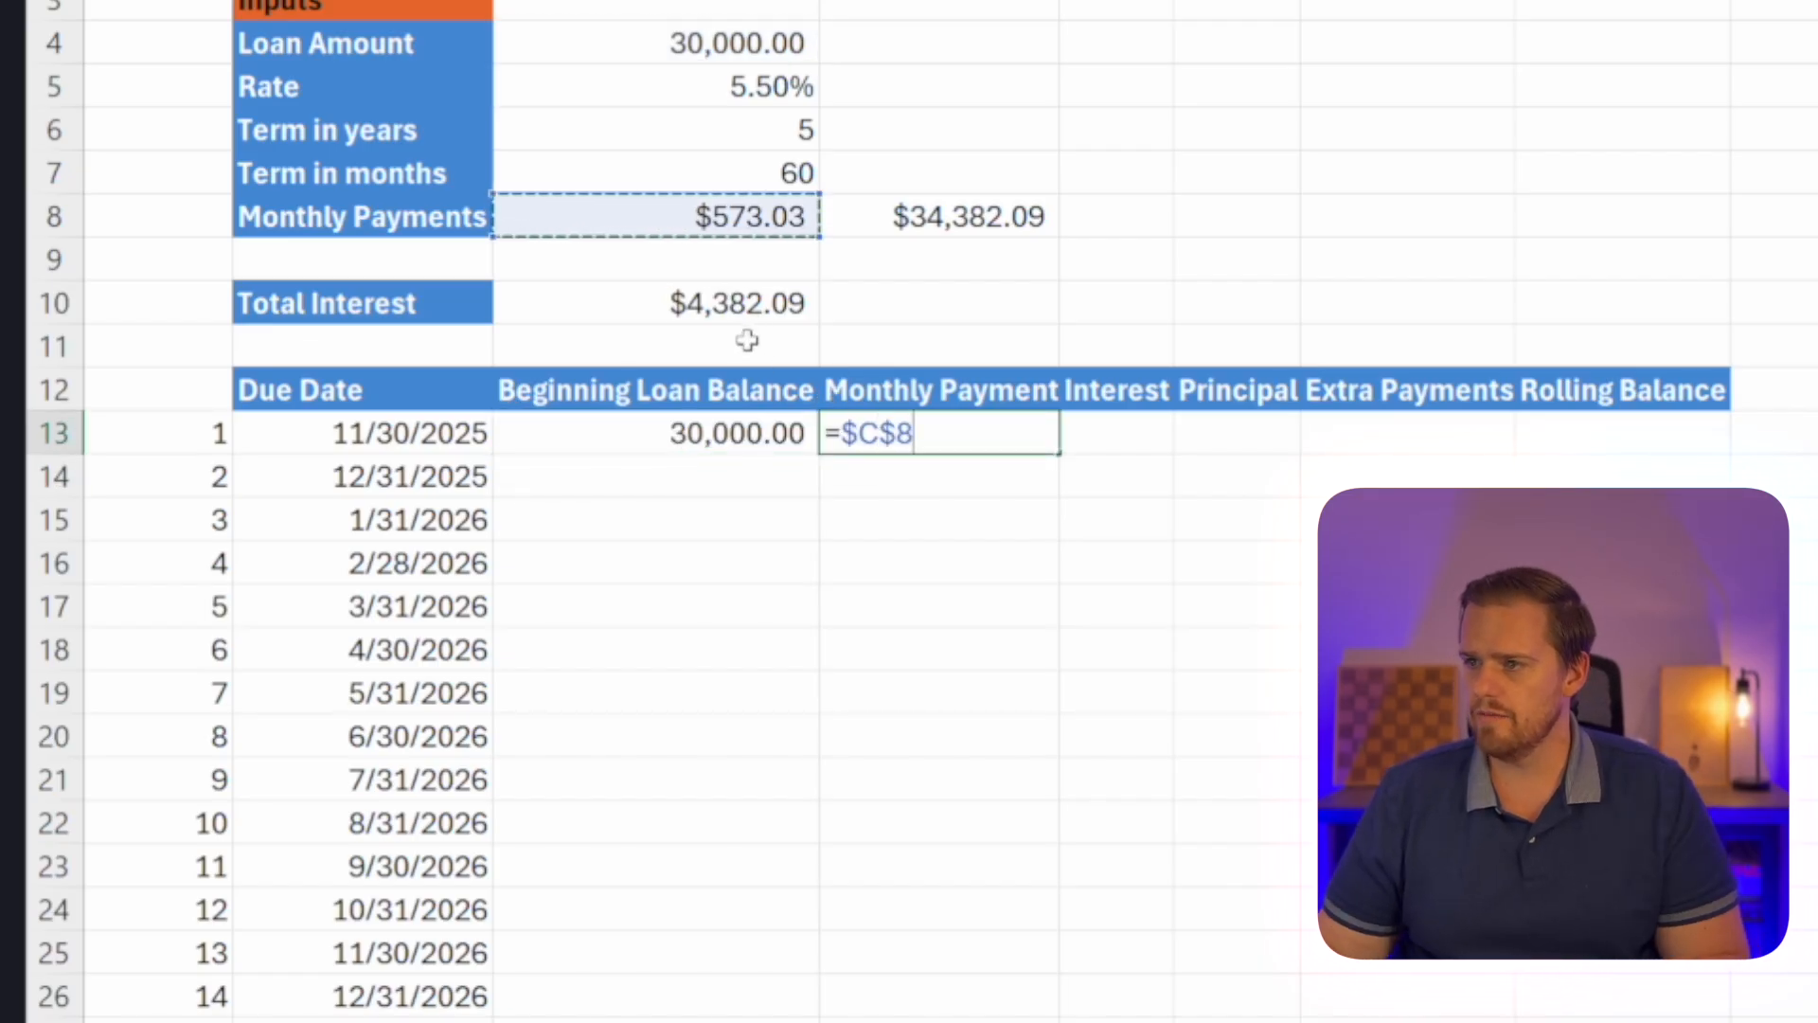
{"action": "key", "text": "Return"}
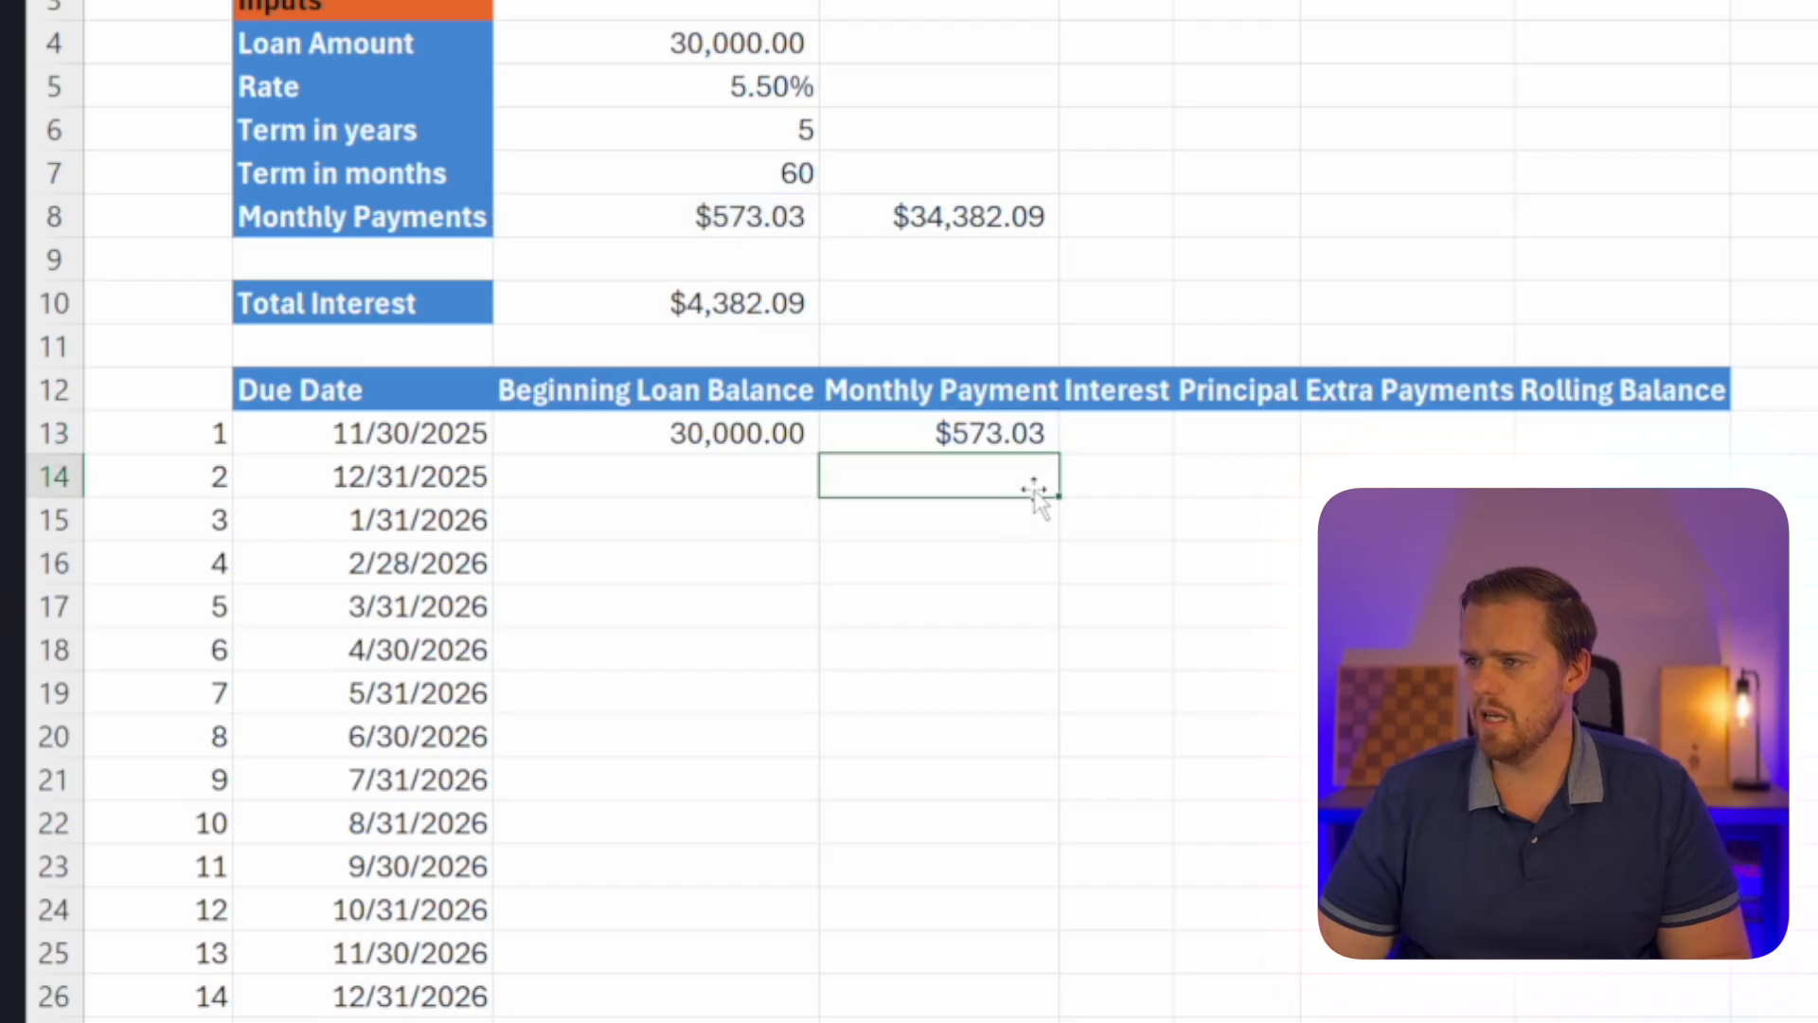
Calculate the first month's interest in E13 with =C13*(C5/12).
{"action": "left_click", "coordinate": [1125, 440]}
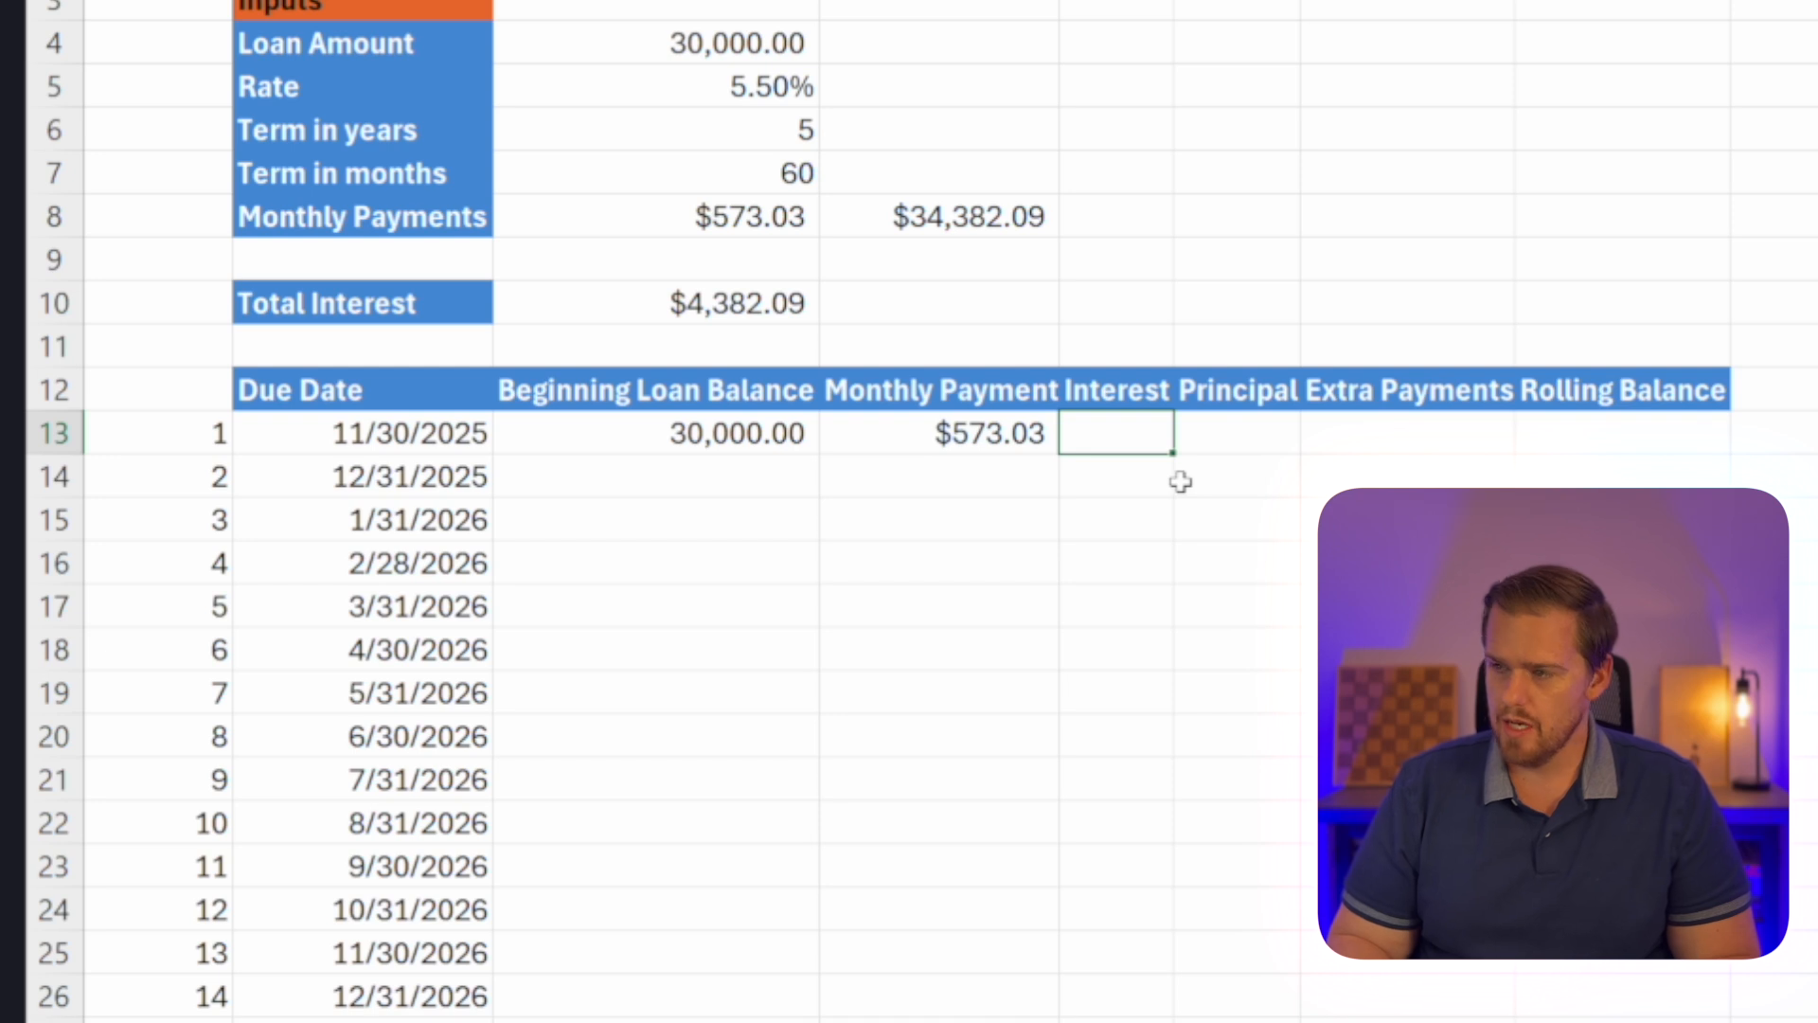
{"action": "type", "text": "="}
{"action": "key", "text": "Left"}
{"action": "key", "text": "Left"}
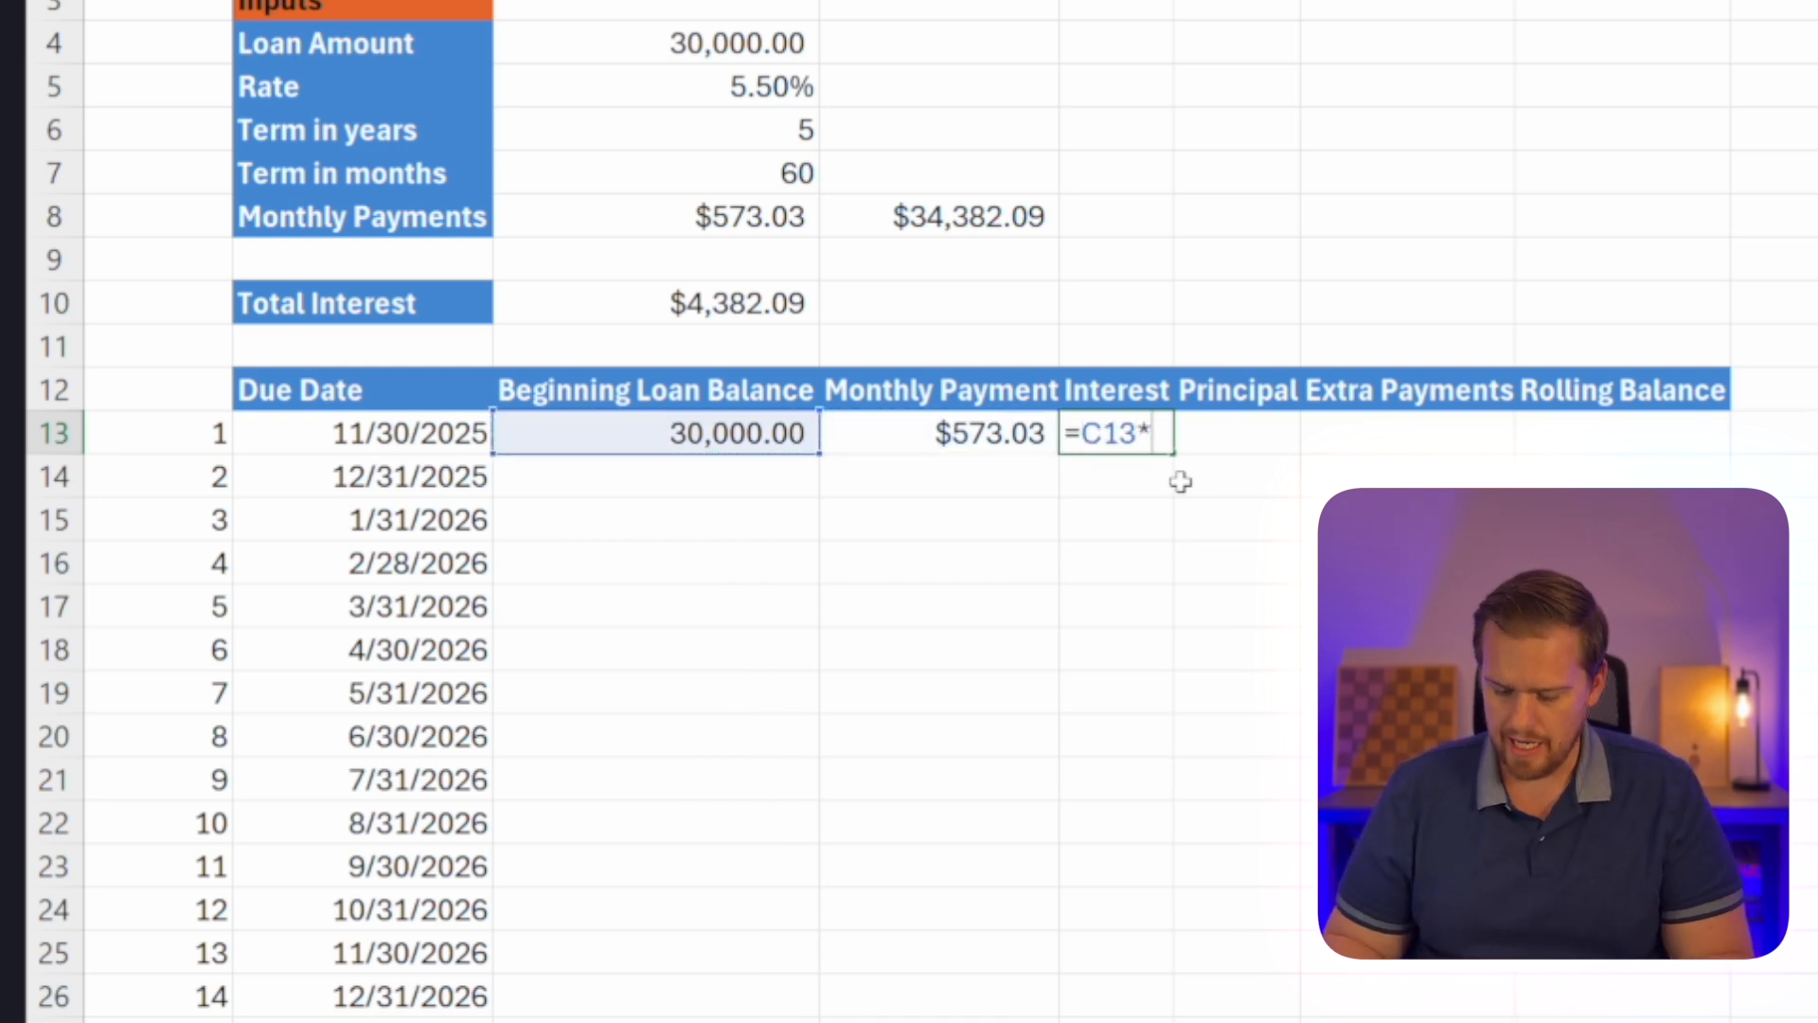
{"action": "type", "text": "*("}
{"action": "key", "text": "Left"}
{"action": "key", "text": "Left"}
{"action": "key", "text": "Up"}
{"action": "key", "text": "Up"}
{"action": "key", "text": "Up"}
{"action": "key", "text": "Up"}
{"action": "key", "text": "Up"}
{"action": "key", "text": "Up"}
{"action": "key", "text": "Up"}
{"action": "key", "text": "Up"}
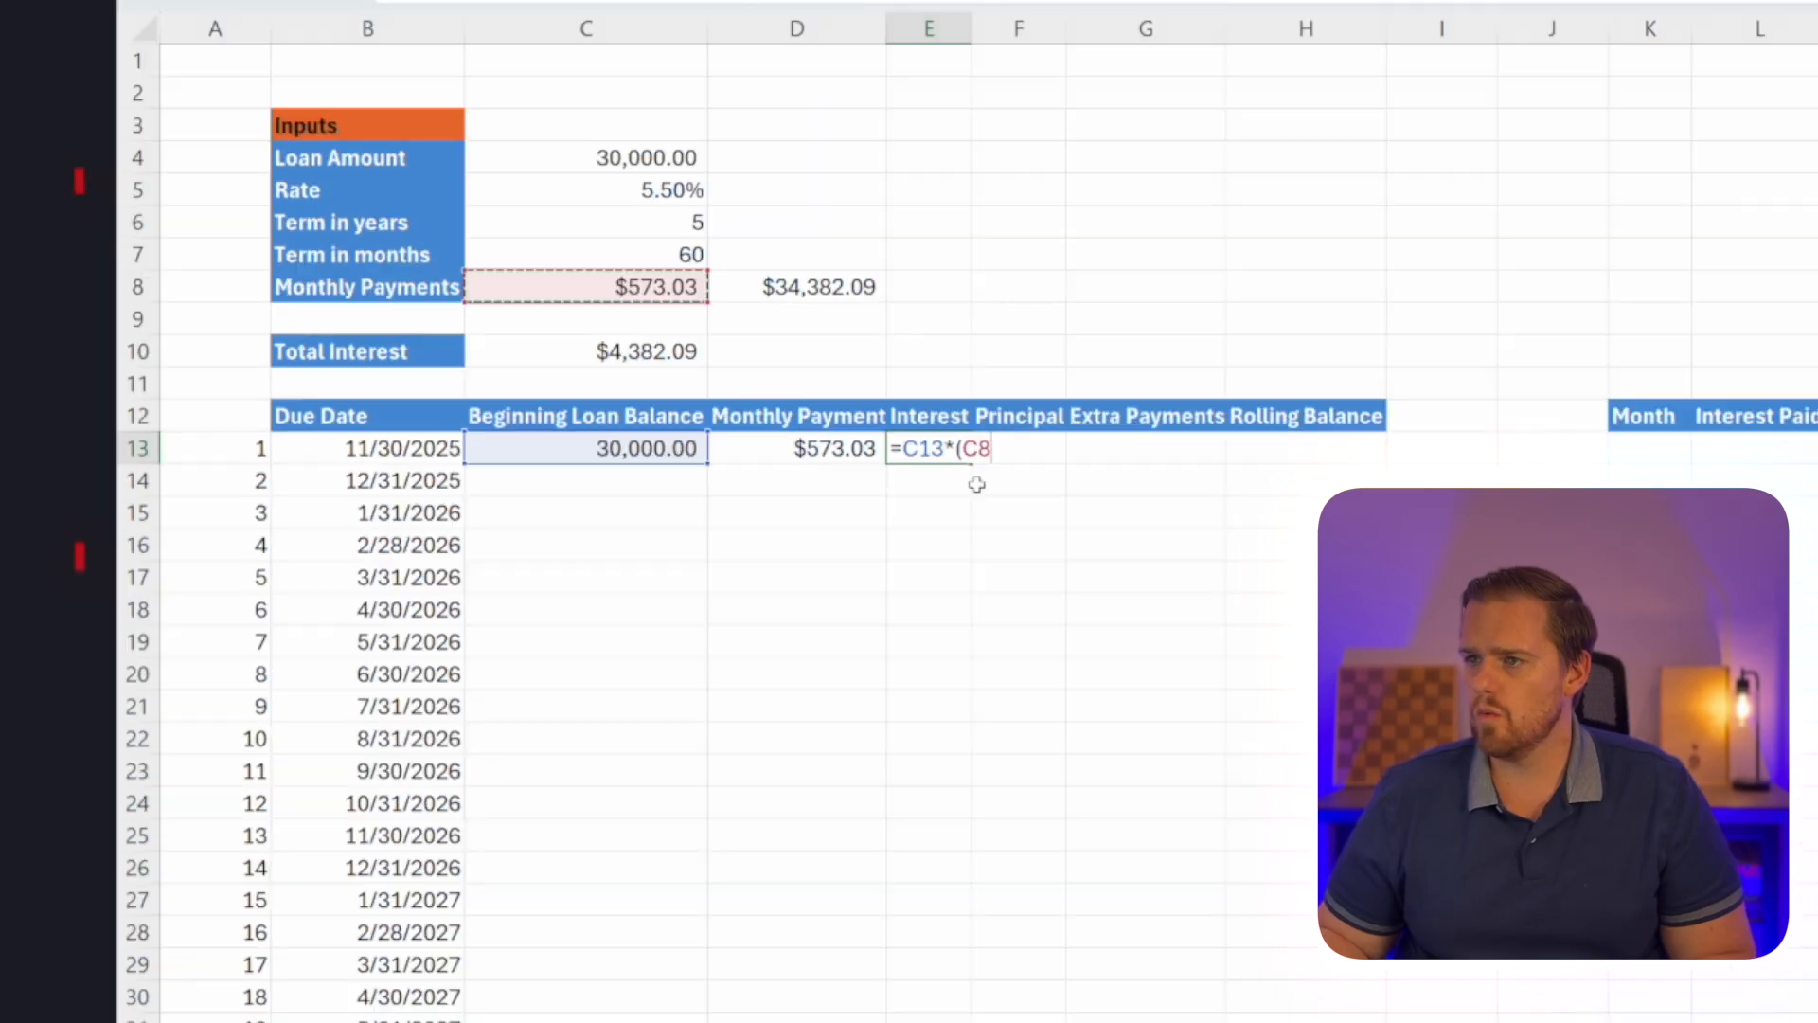
{"action": "type", "text": "/12"}
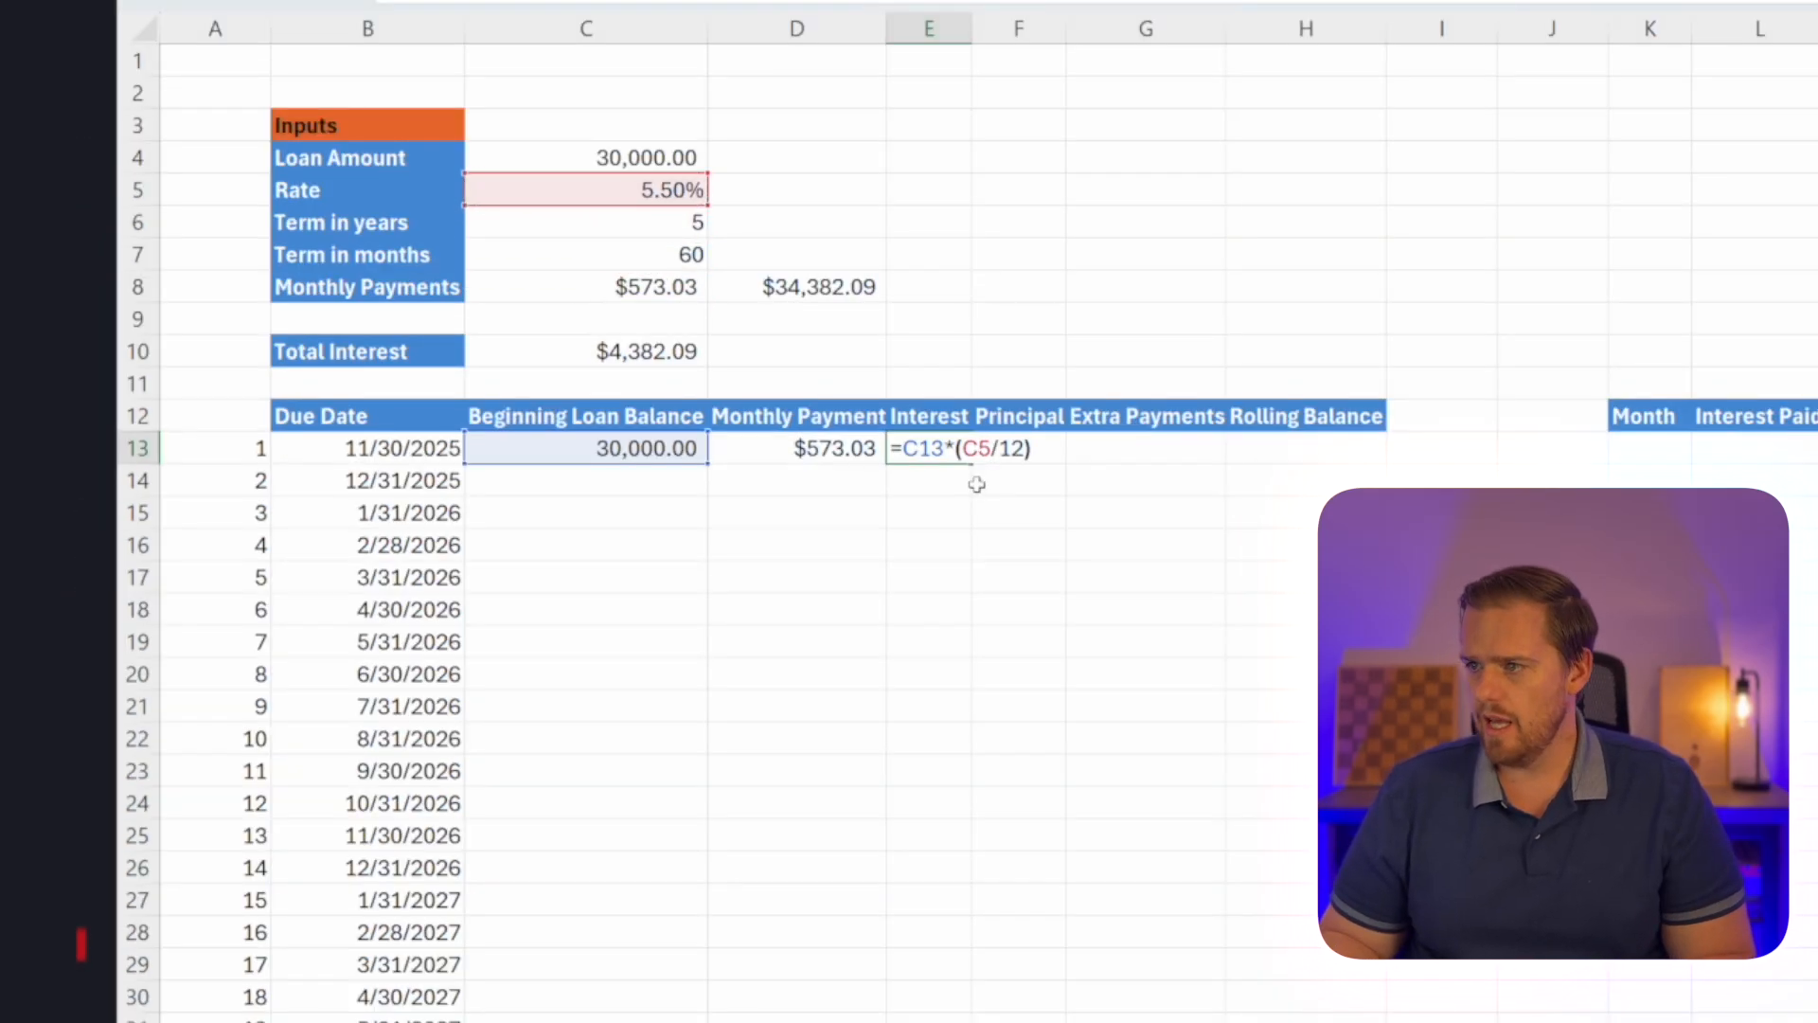
{"action": "key", "text": "Return"}
{"action": "key", "text": "Up"}
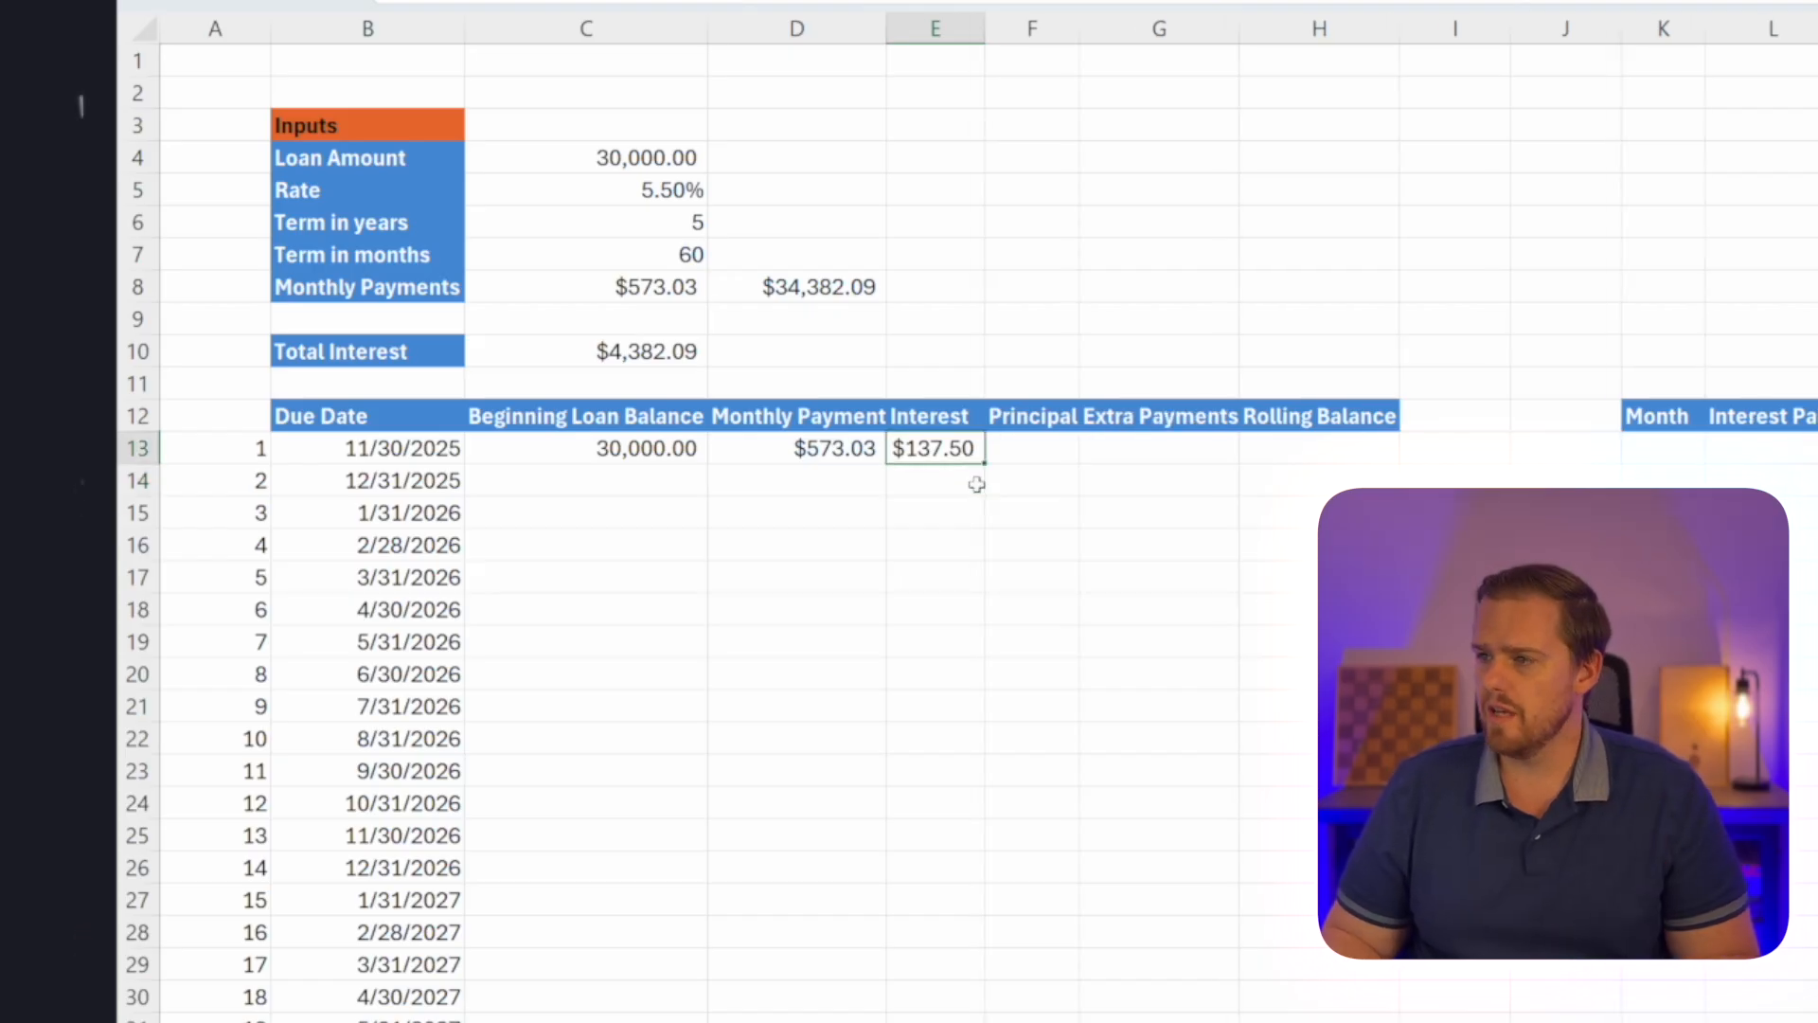
Calculate the first month's principal in F13 as the monthly payment D13 minus the interest E13.
{"action": "key", "text": "Right"}
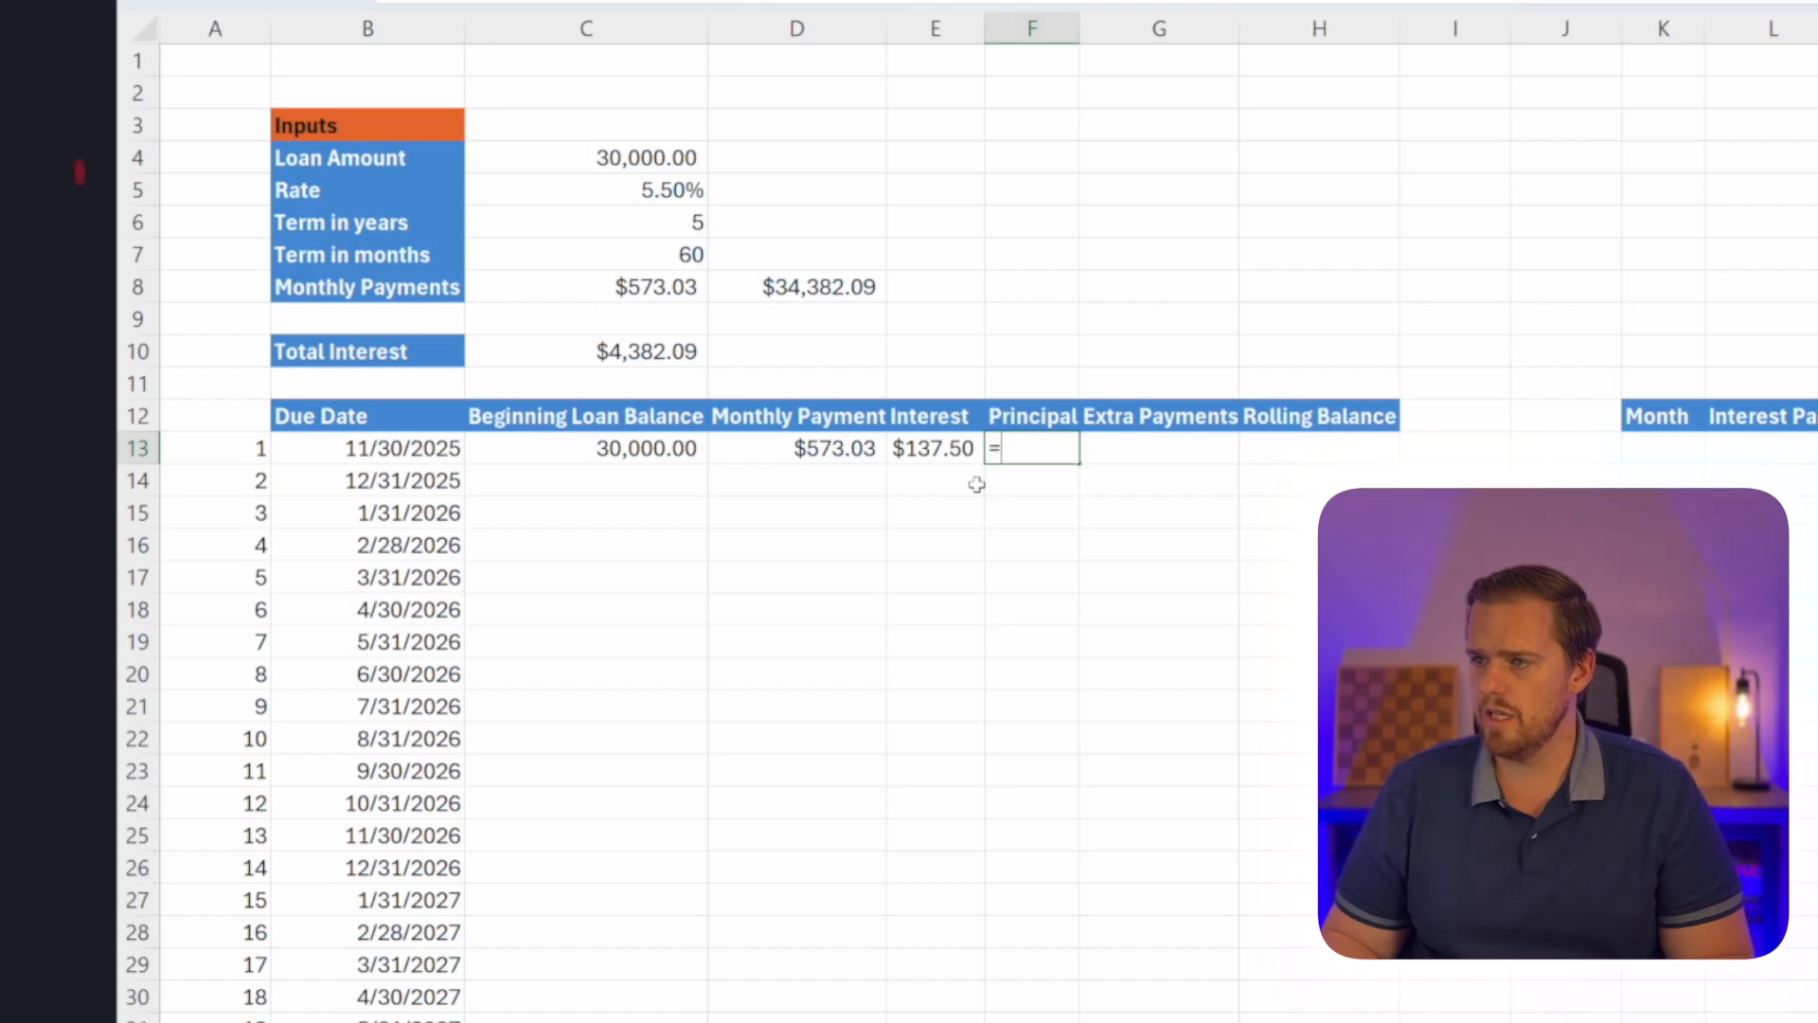
{"action": "type", "text": "="}
{"action": "key", "text": "Left"}
{"action": "key", "text": "Left"}
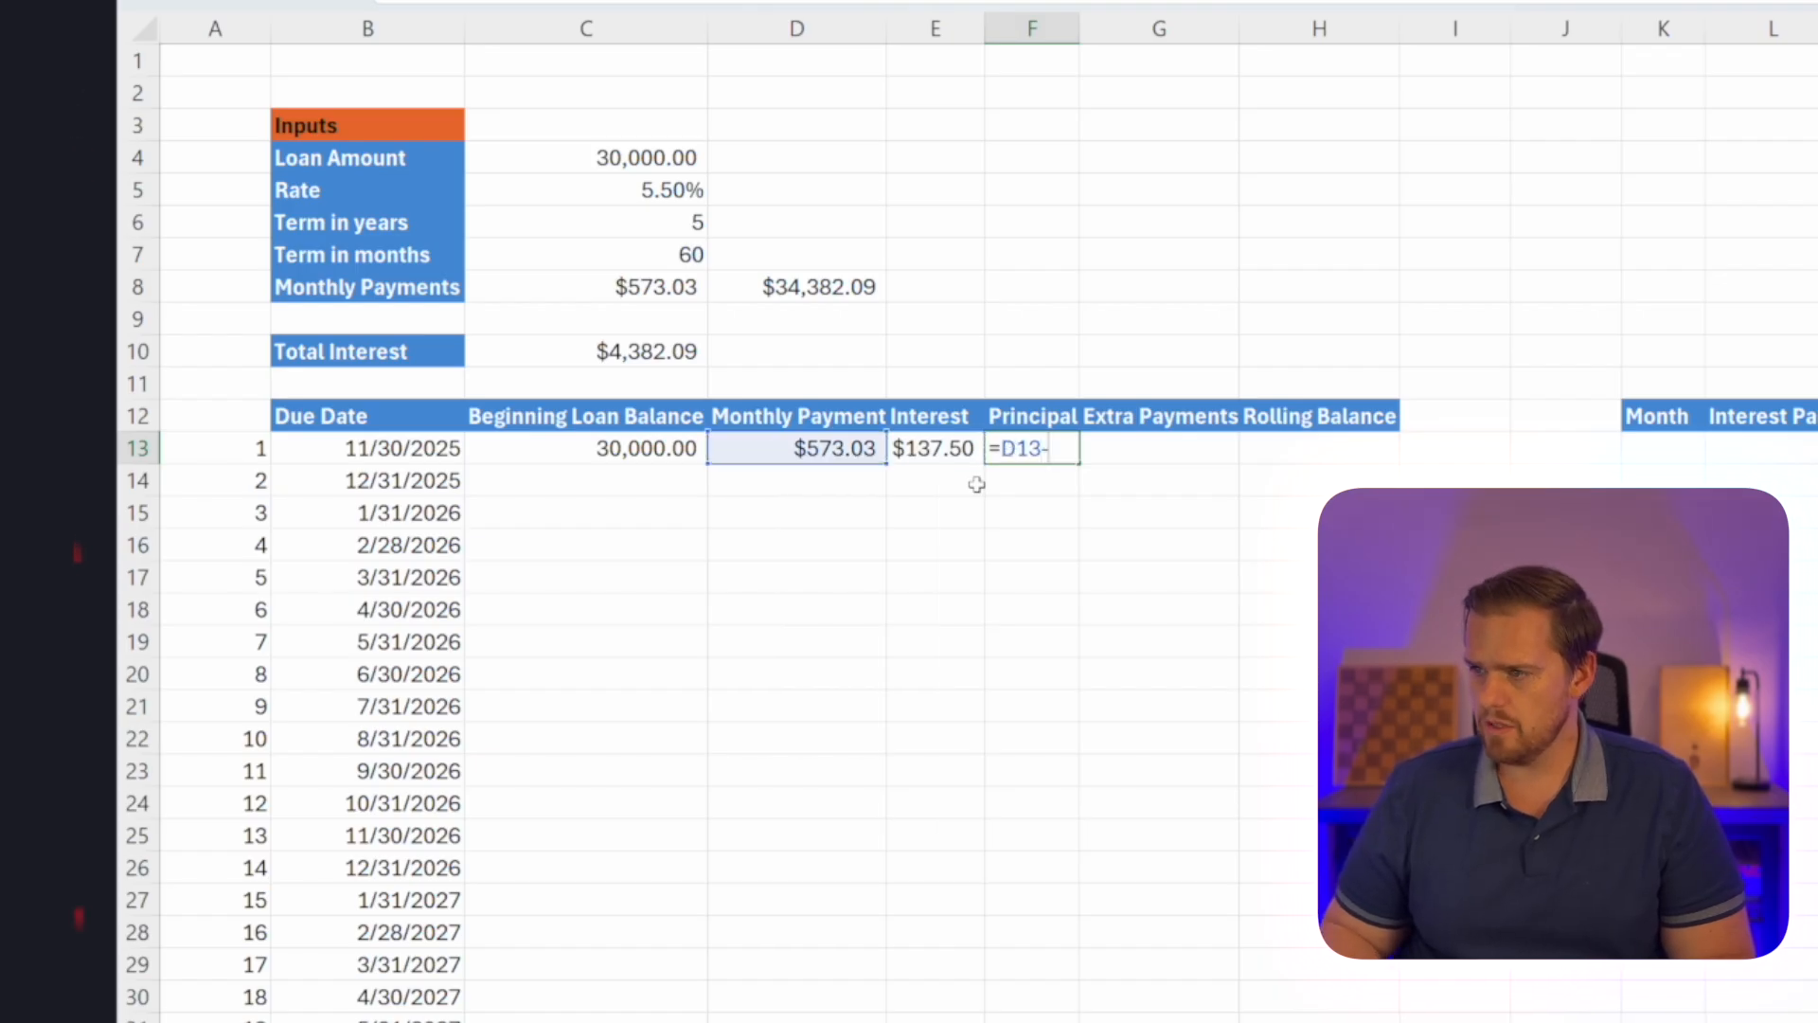
{"action": "type", "text": "-"}
{"action": "key", "text": "Left"}
{"action": "key", "text": "Return"}
{"action": "key", "text": "Up"}
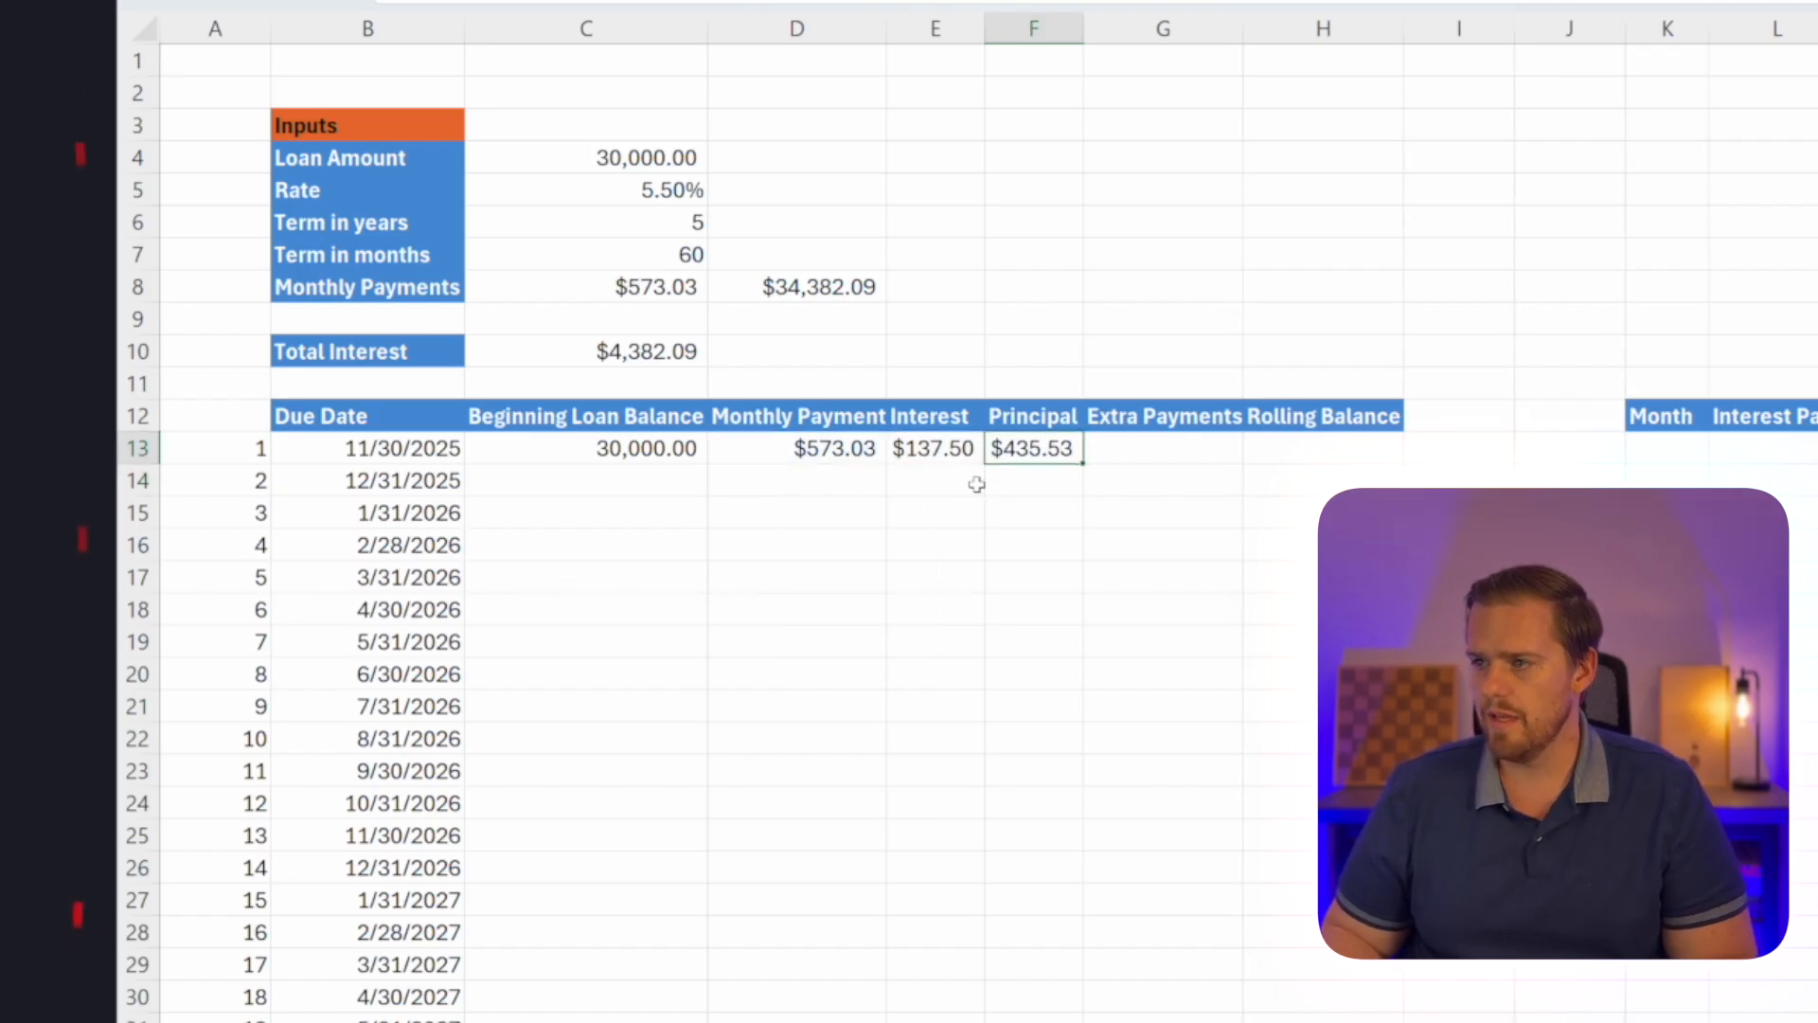
Leave the extra payment blank and calculate the first rolling balance in H13 with =C13-F13-G13.
{"action": "key", "text": "Right"}
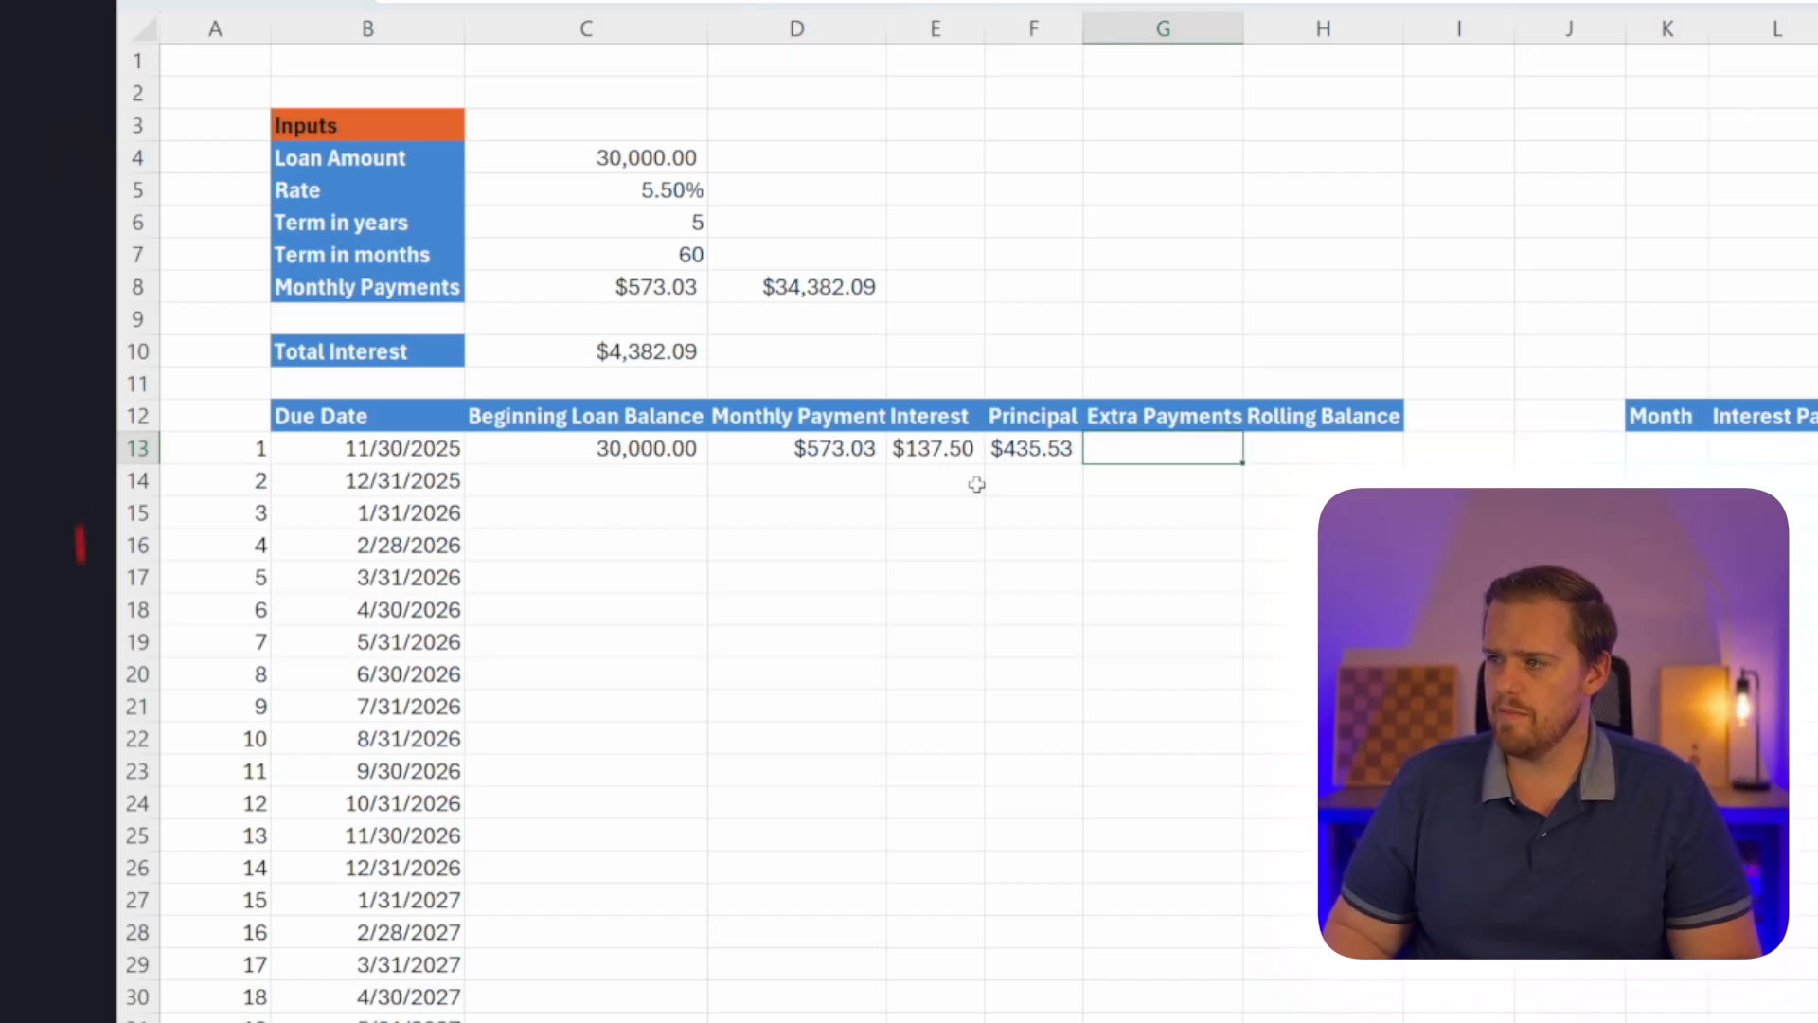
{"action": "key", "text": "Right"}
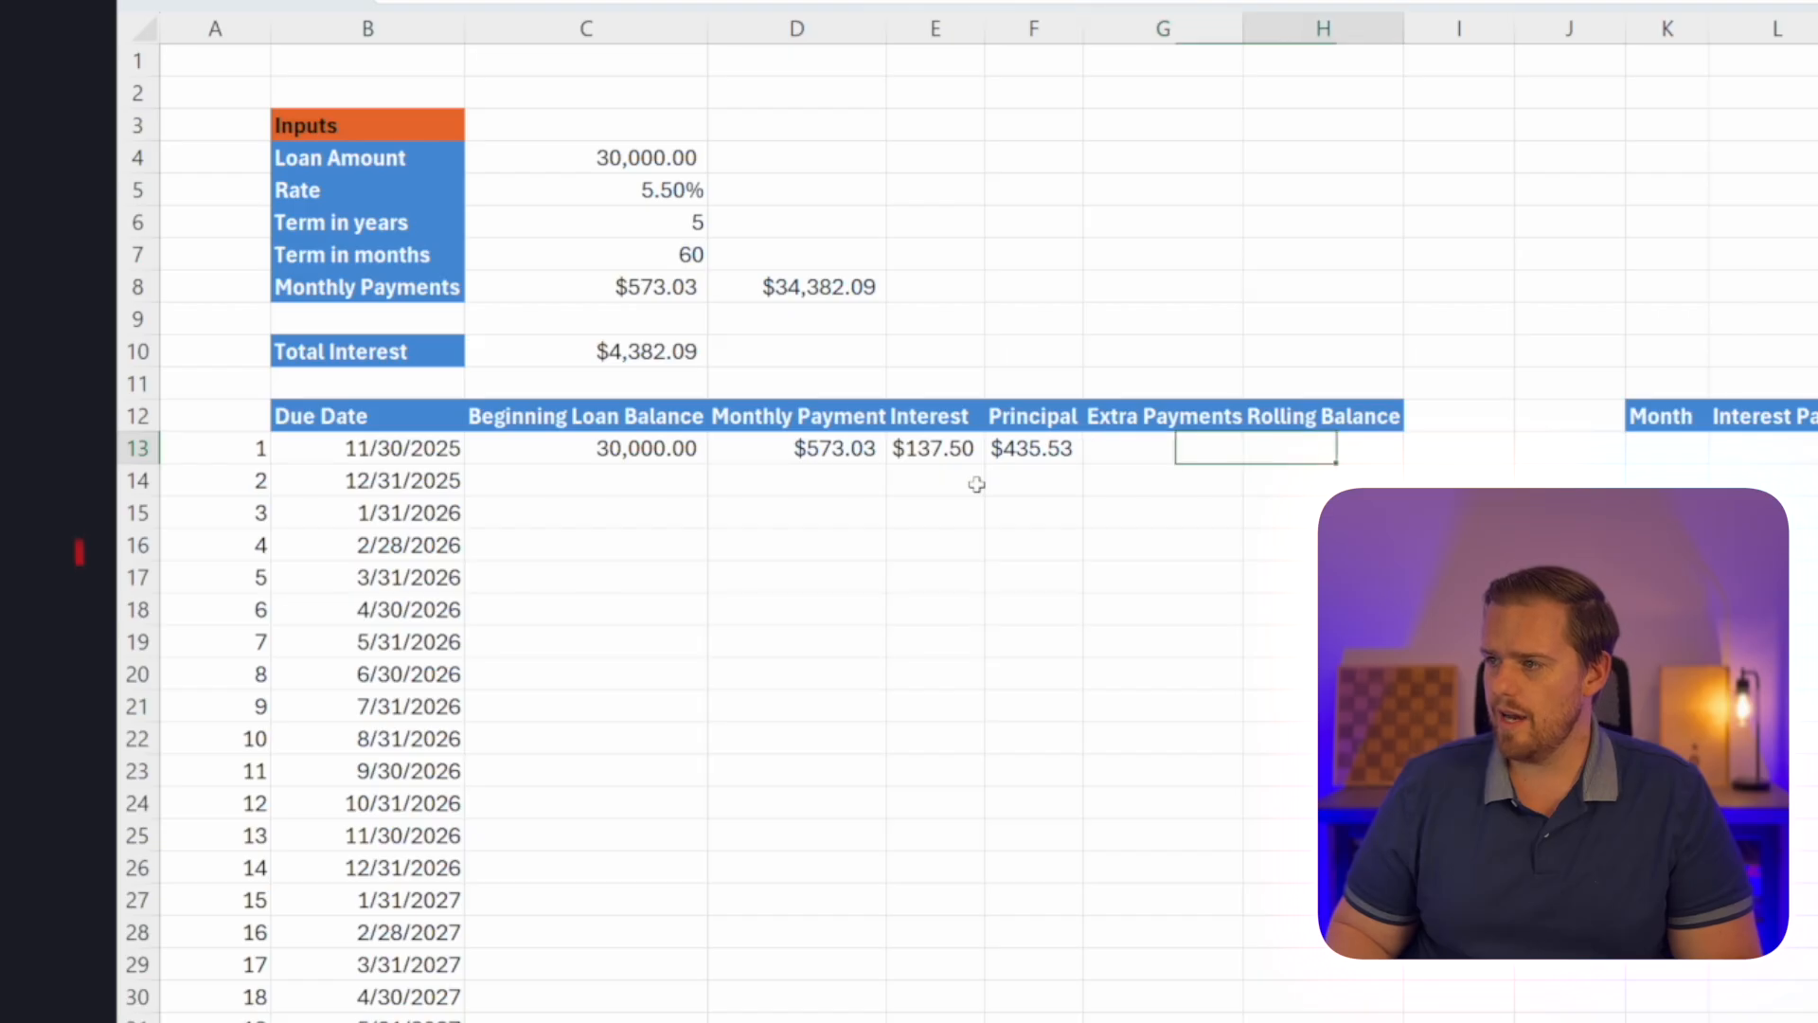
{"action": "type", "text": "="}
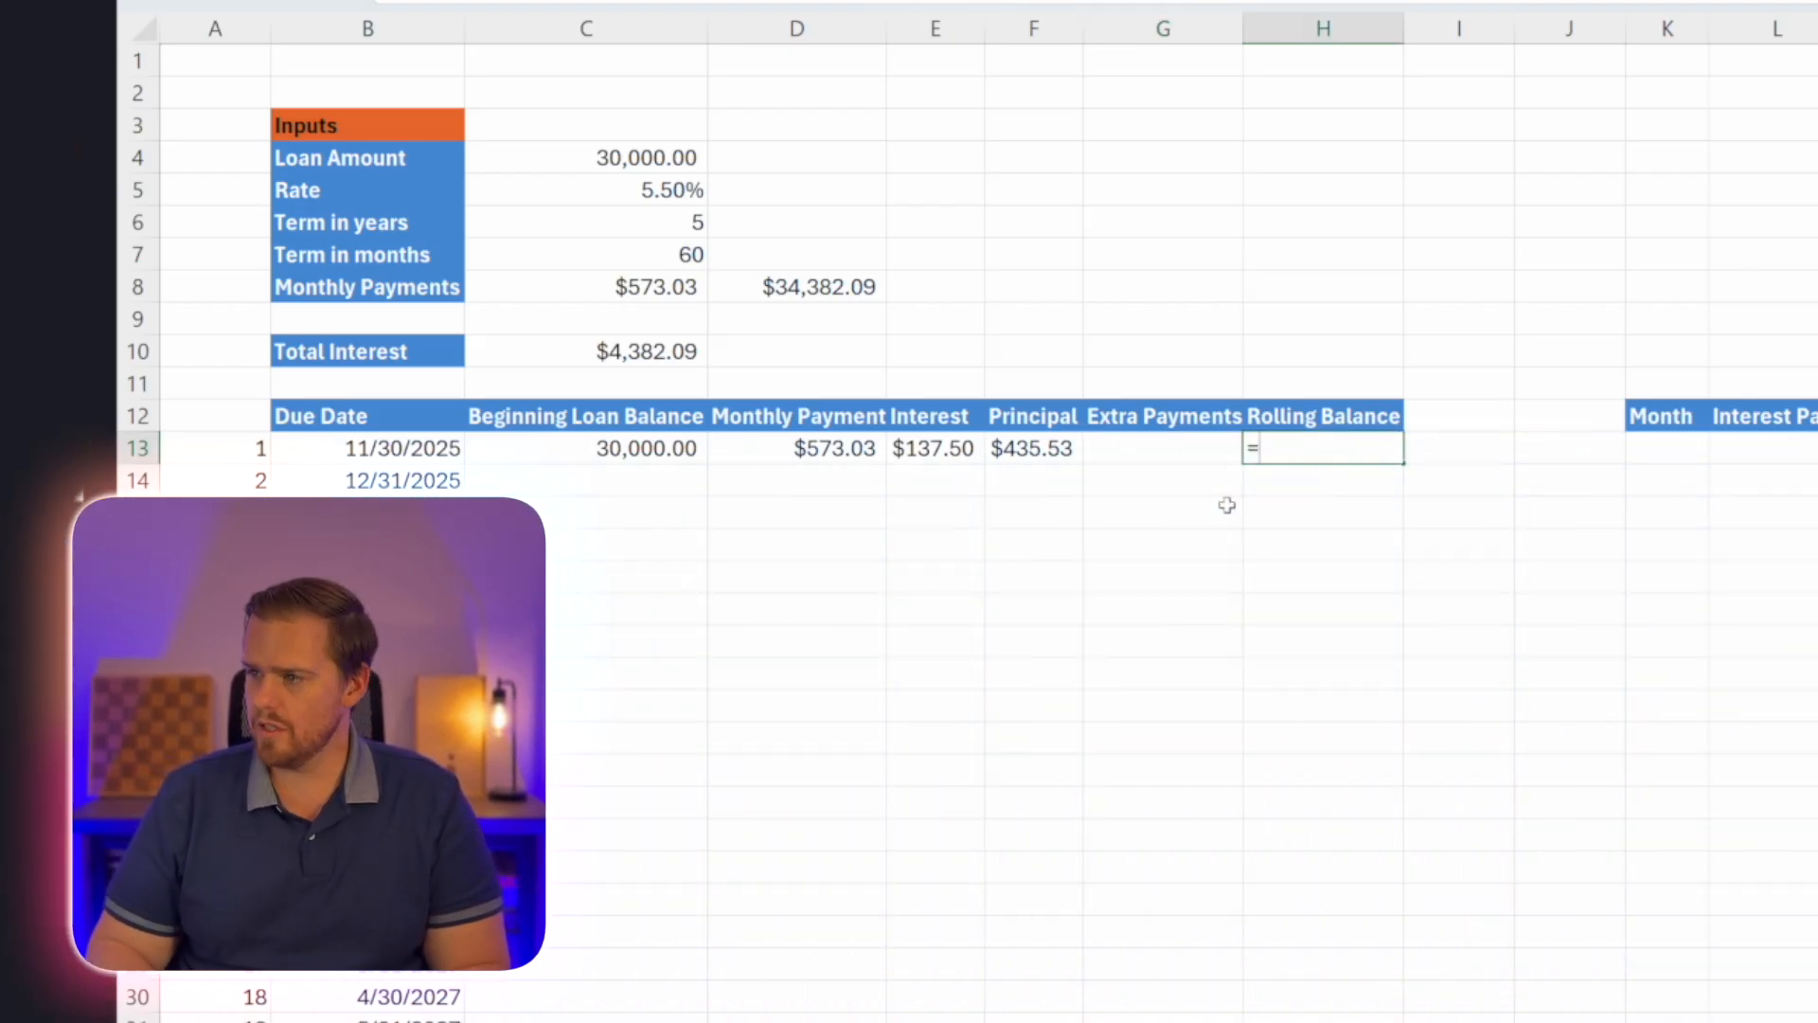
{"action": "key", "text": "Left"}
{"action": "key", "text": "Left"}
{"action": "key", "text": "Left"}
{"action": "key", "text": "Left"}
{"action": "key", "text": "Left"}
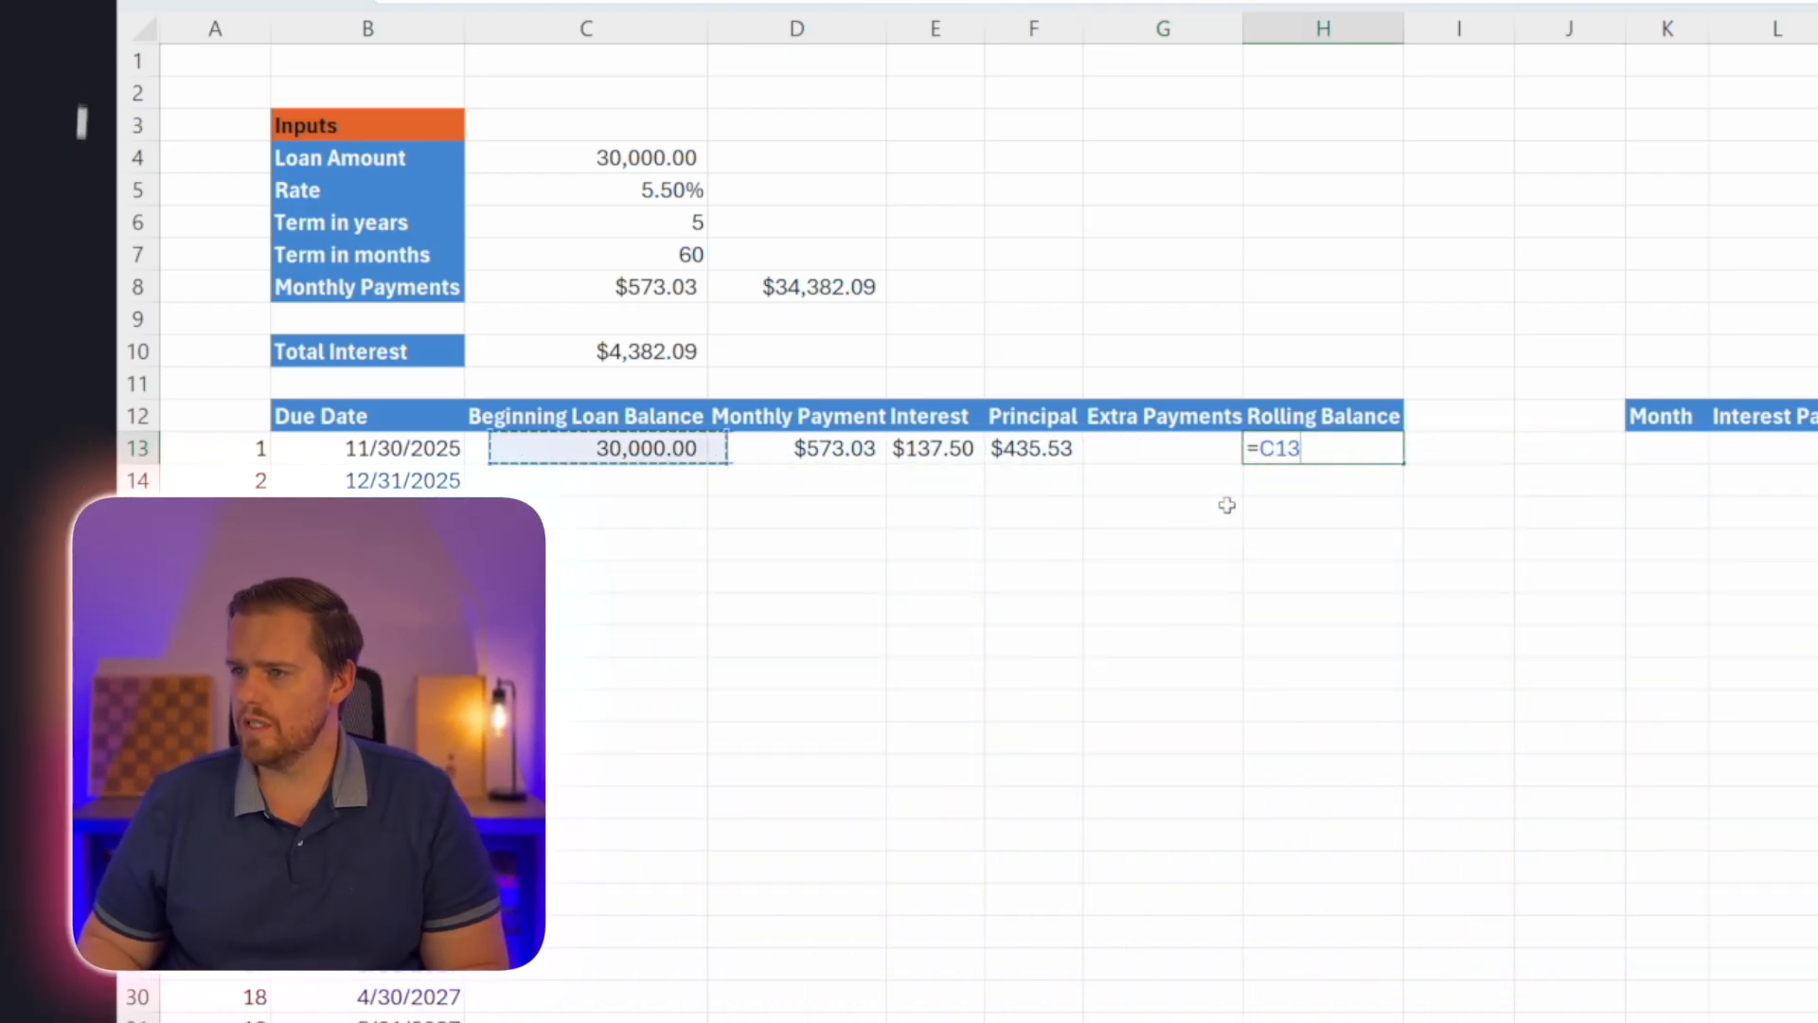
{"action": "type", "text": "-"}
{"action": "key", "text": "Left"}
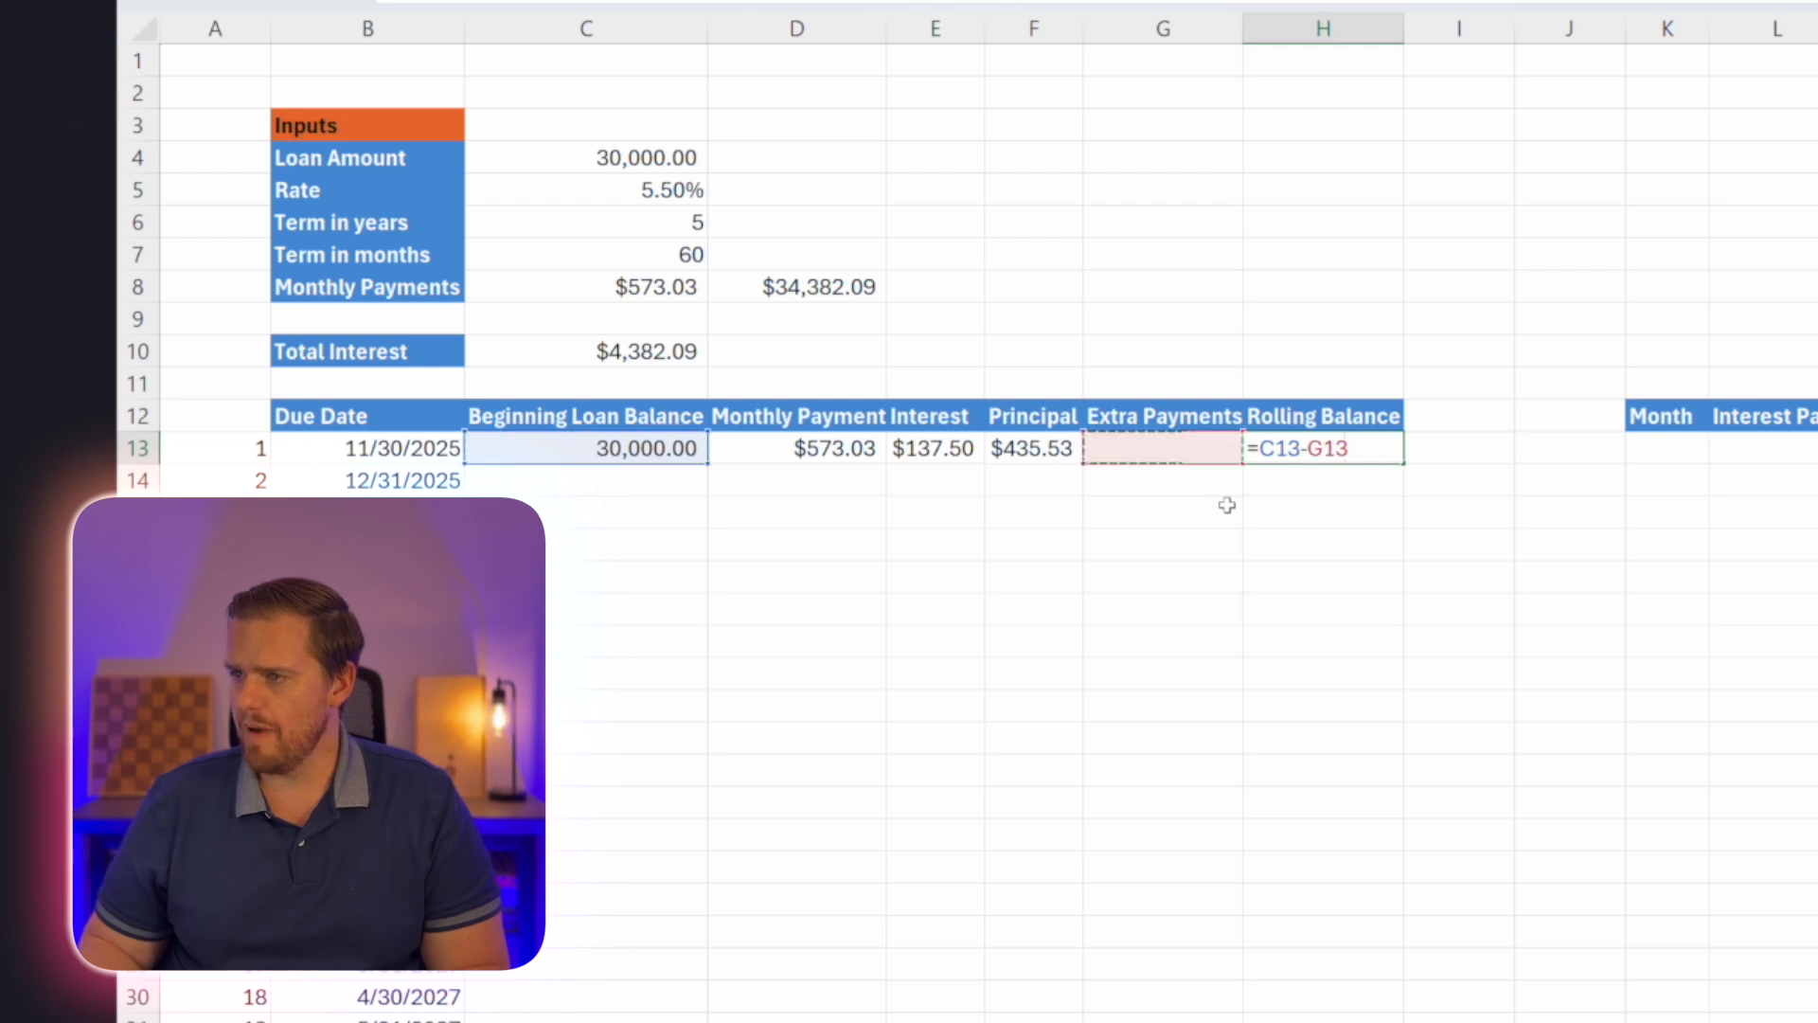
{"action": "key", "text": "Left"}
{"action": "key", "text": "Left"}
{"action": "key", "text": "Right"}
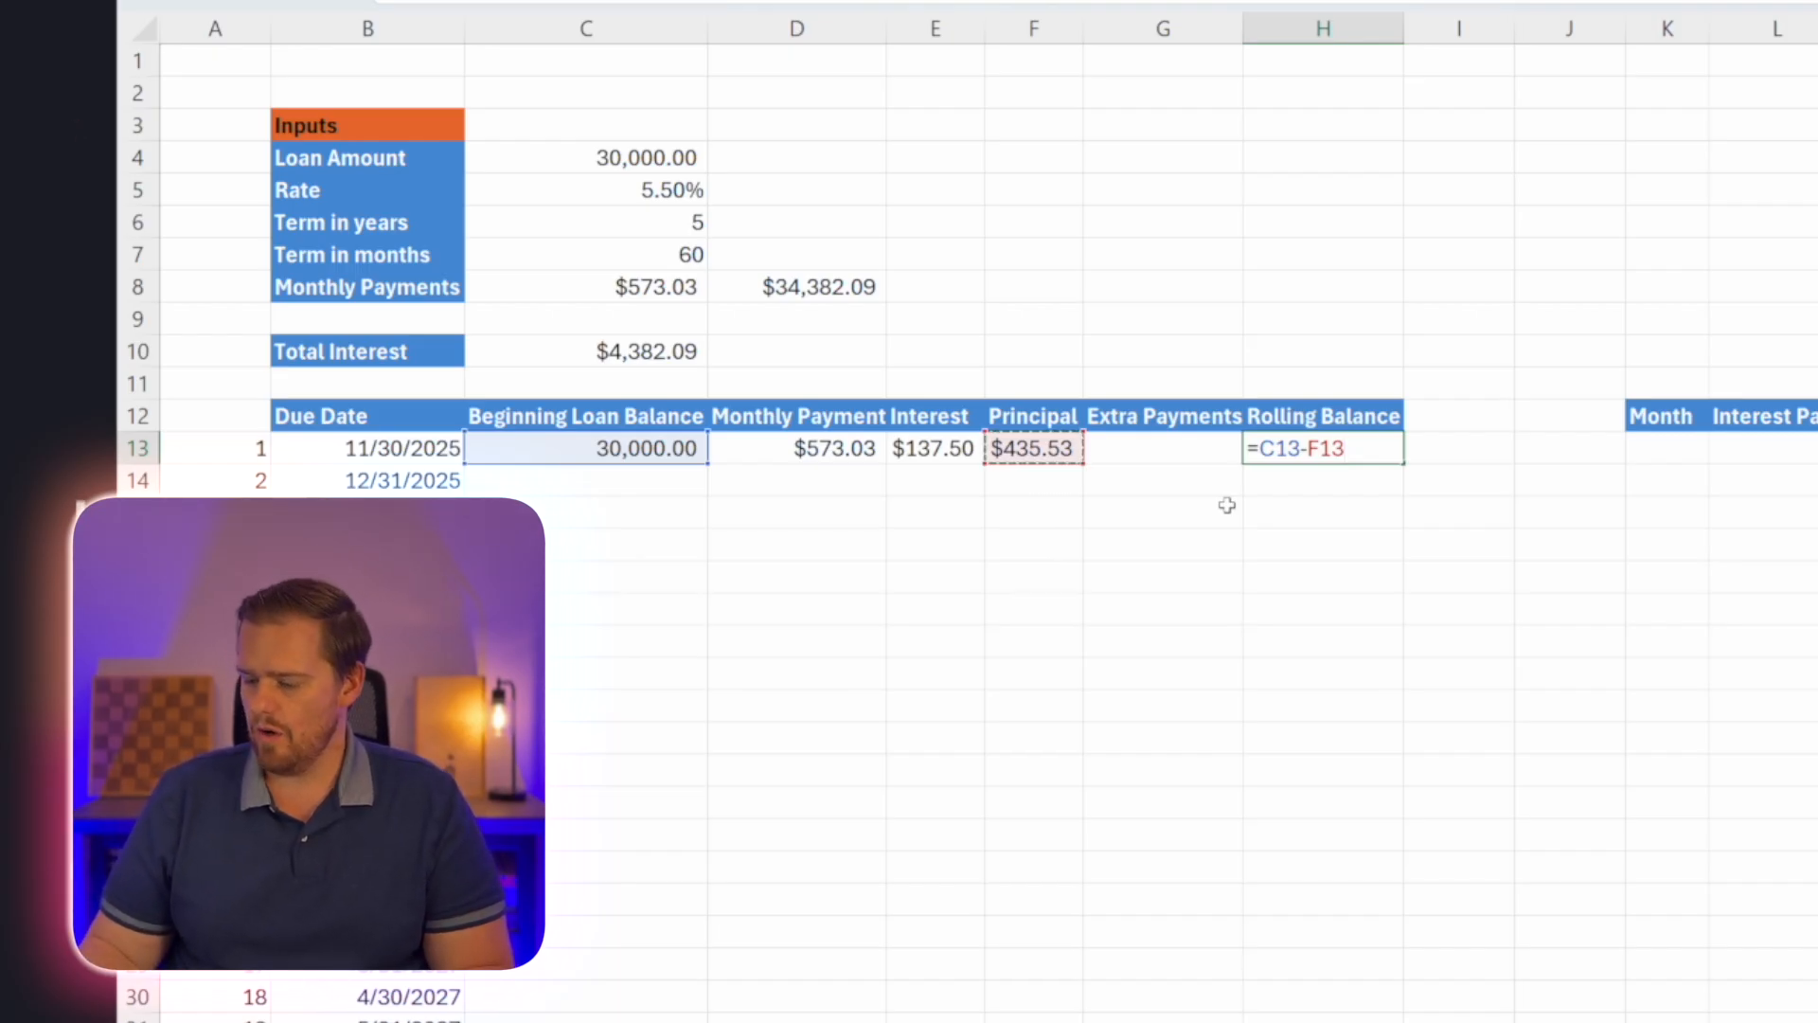
{"action": "type", "text": "-"}
{"action": "key", "text": "Left"}
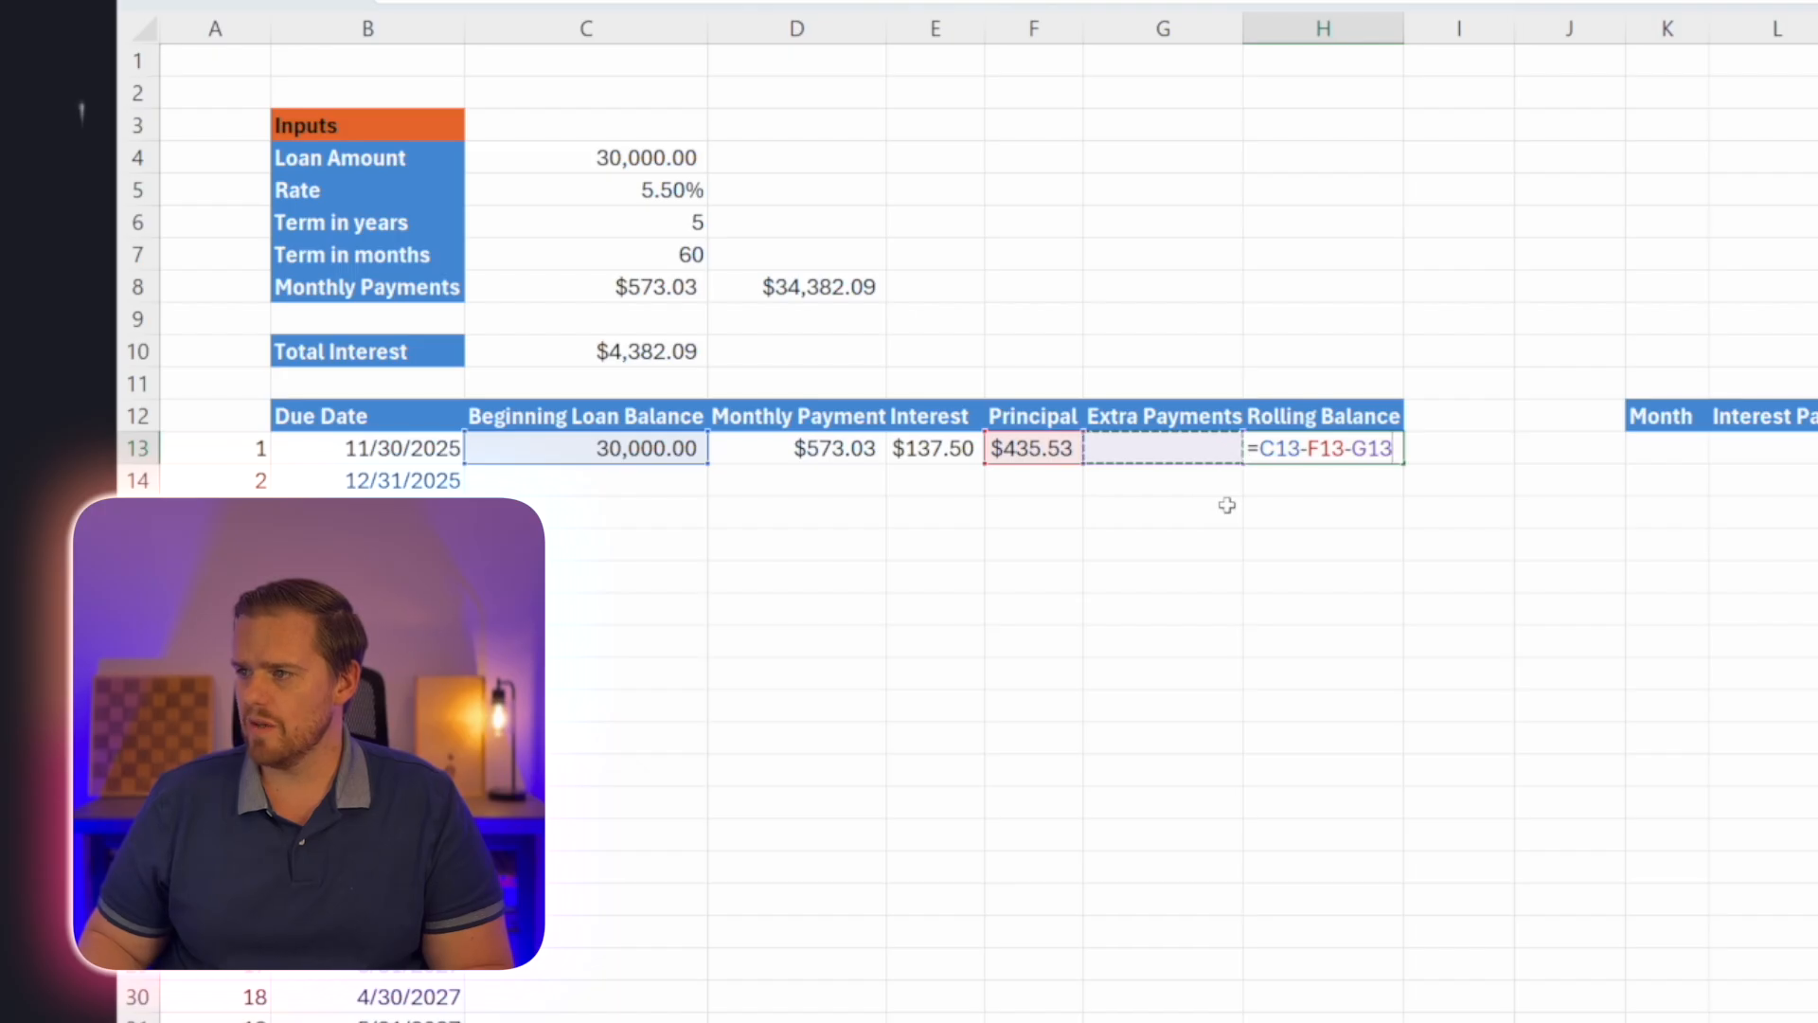
{"action": "key", "text": "Return"}
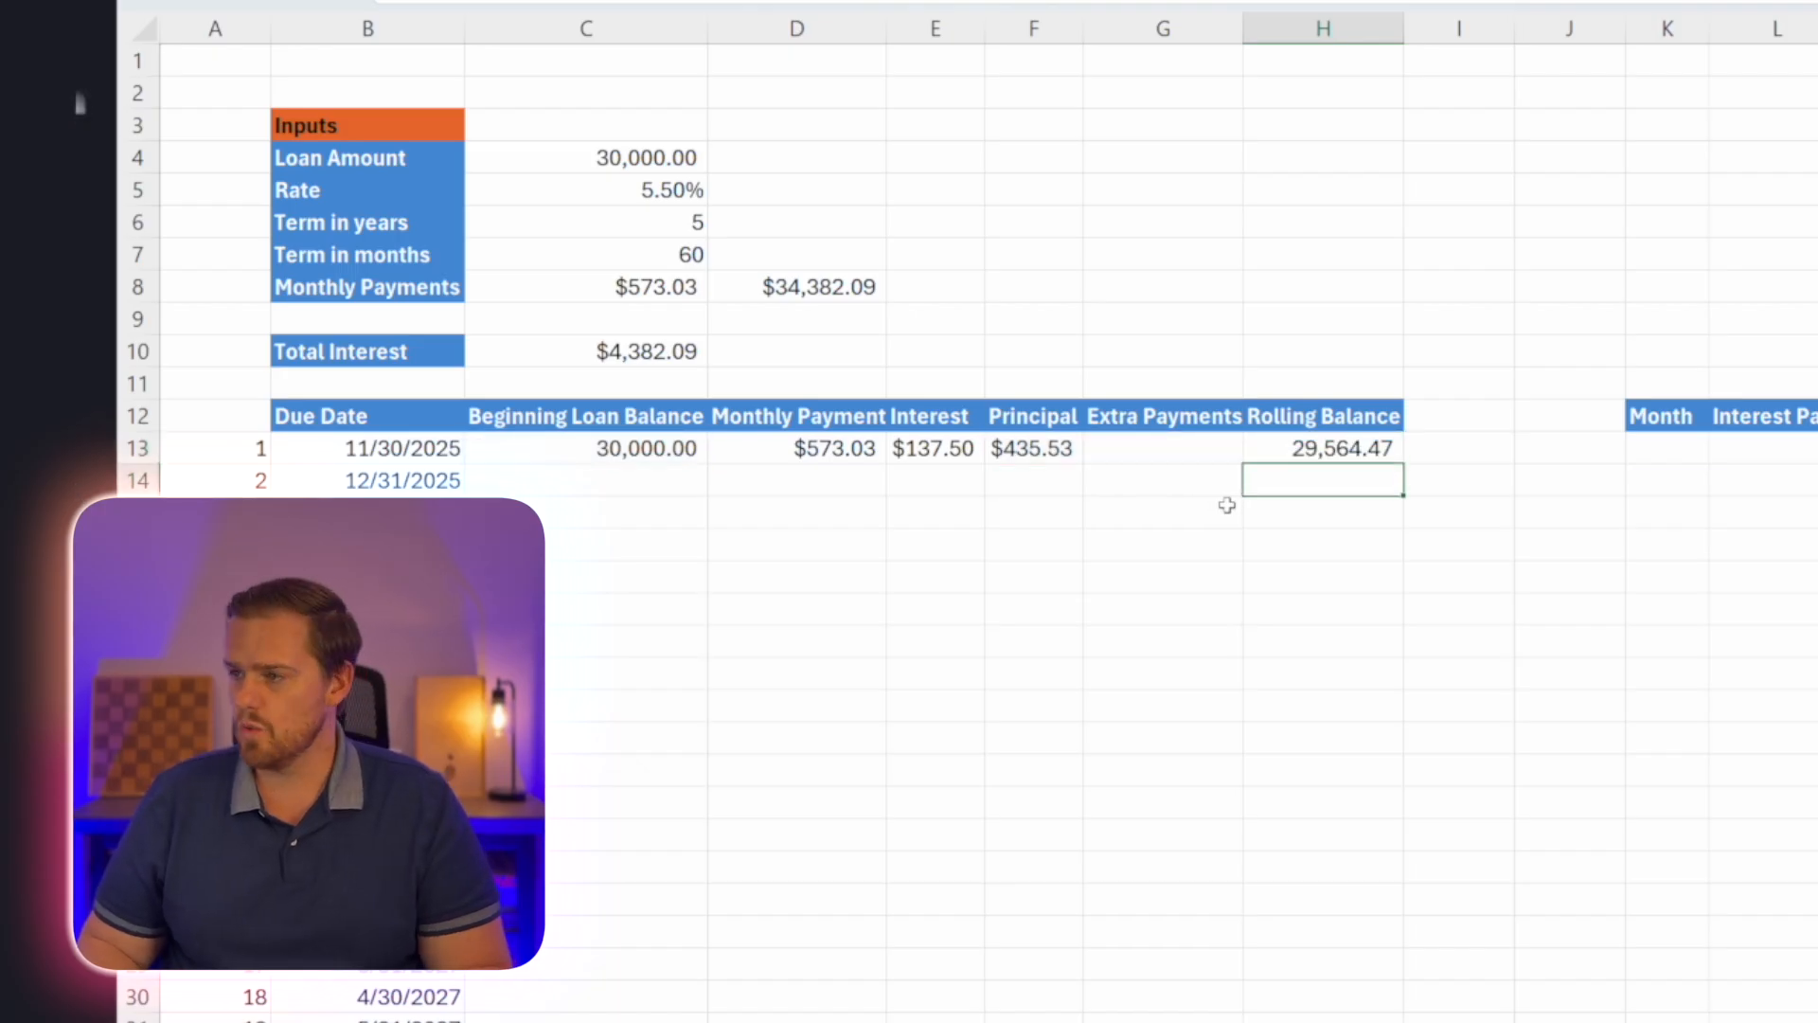
Enter 1 as the first month in K13 and link its Interest Paid in L13 with =E13.
{"action": "key", "text": "Right"}
{"action": "key", "text": "Right"}
{"action": "key", "text": "Up"}
{"action": "key", "text": "Right"}
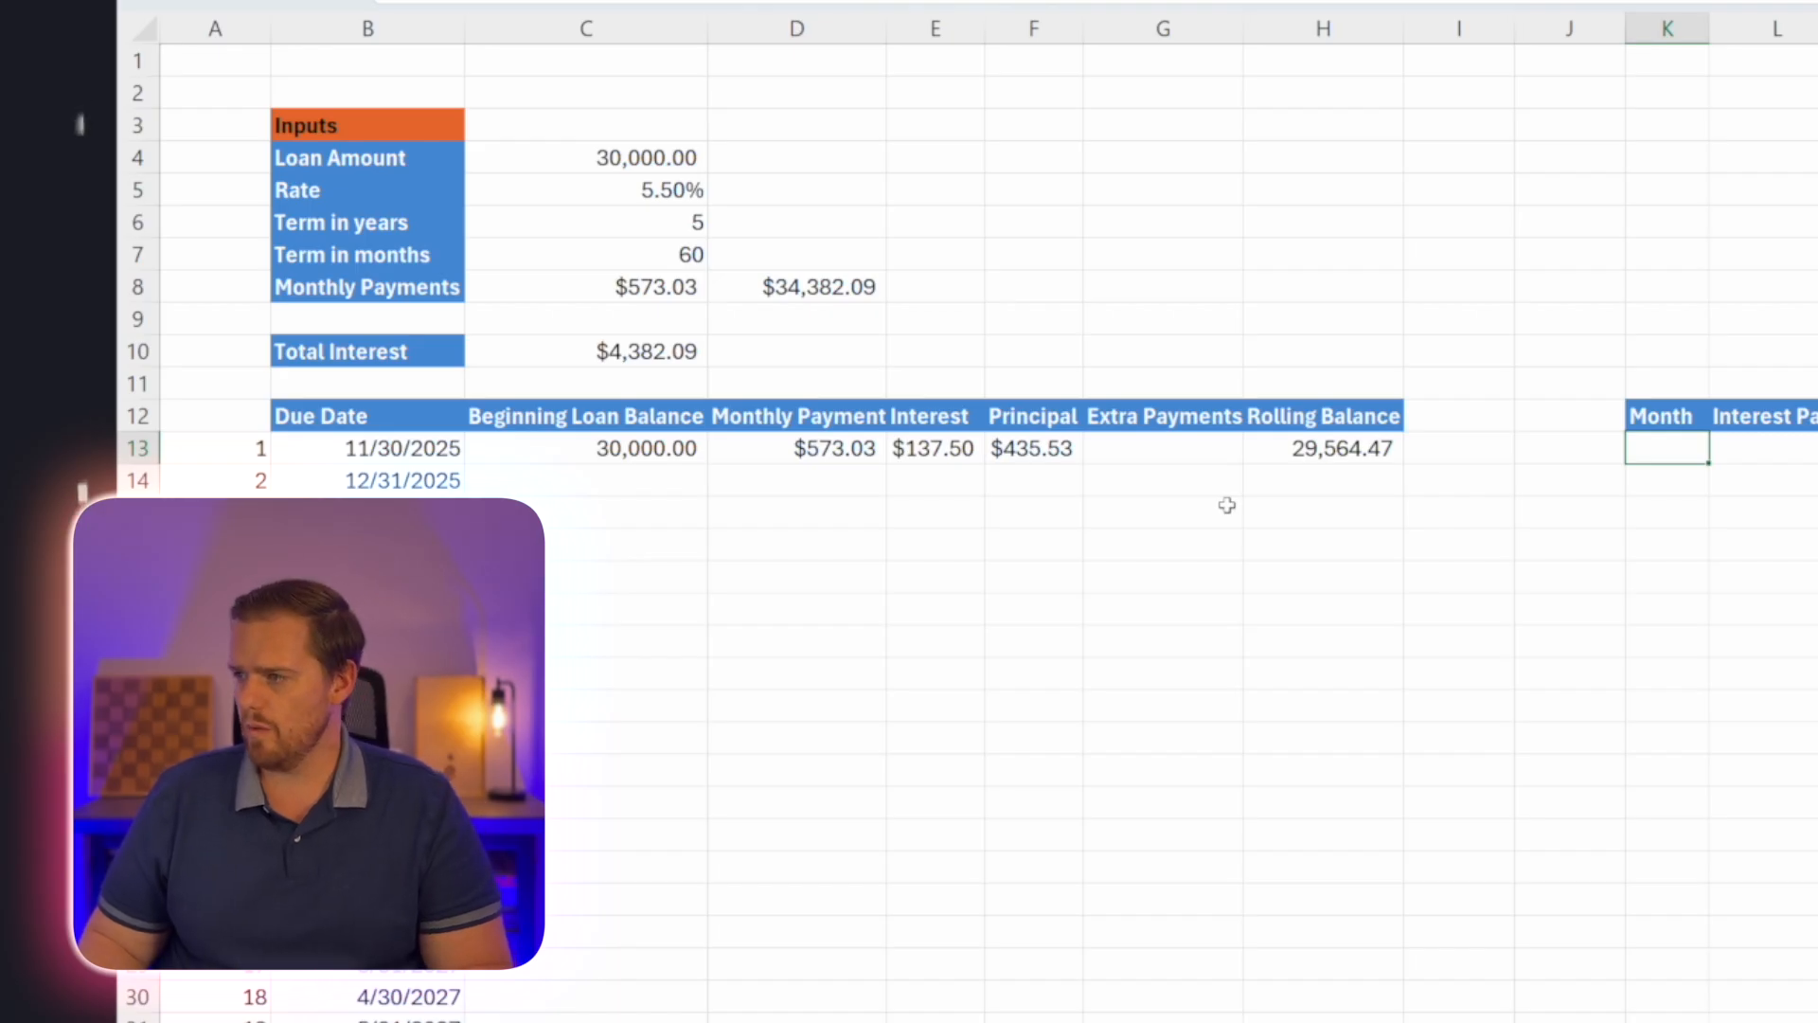
{"action": "key", "text": "Tab"}
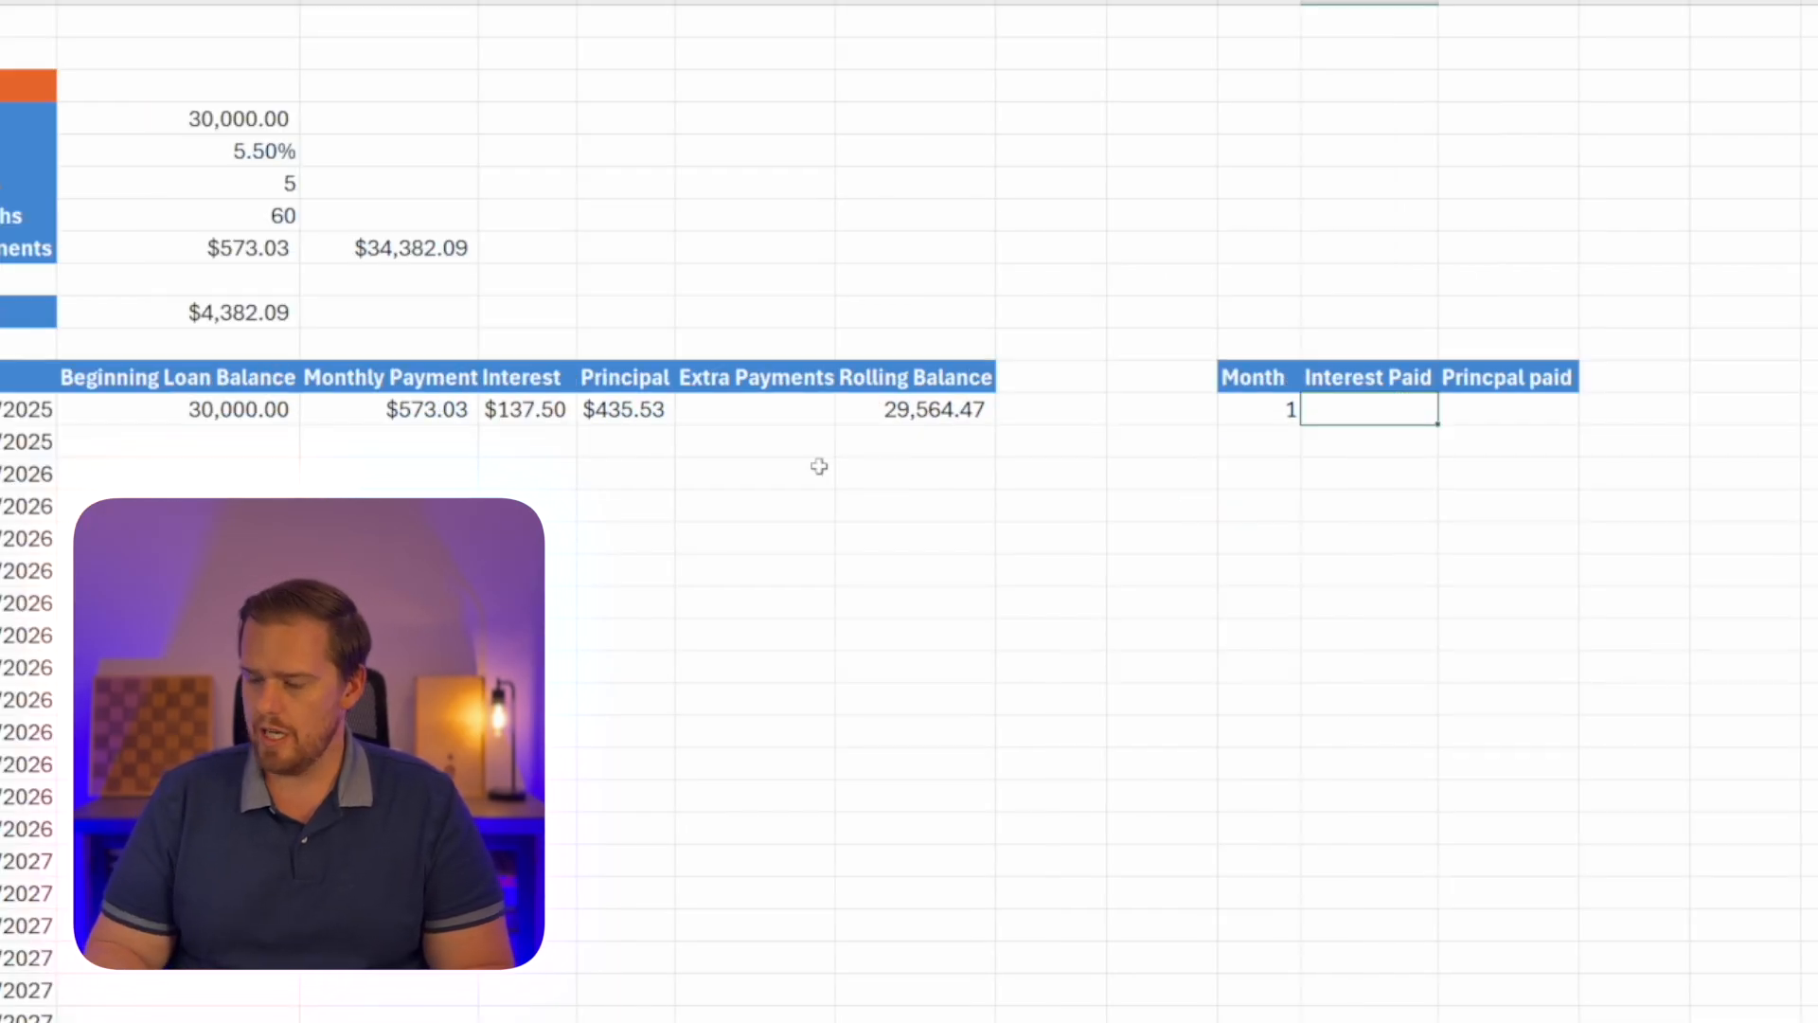
{"action": "key", "text": "Left"}
{"action": "key", "text": "Left"}
{"action": "key", "text": "Left"}
{"action": "key", "text": "Left"}
{"action": "key", "text": "Left"}
{"action": "key", "text": "Left"}
{"action": "key", "text": "Left"}
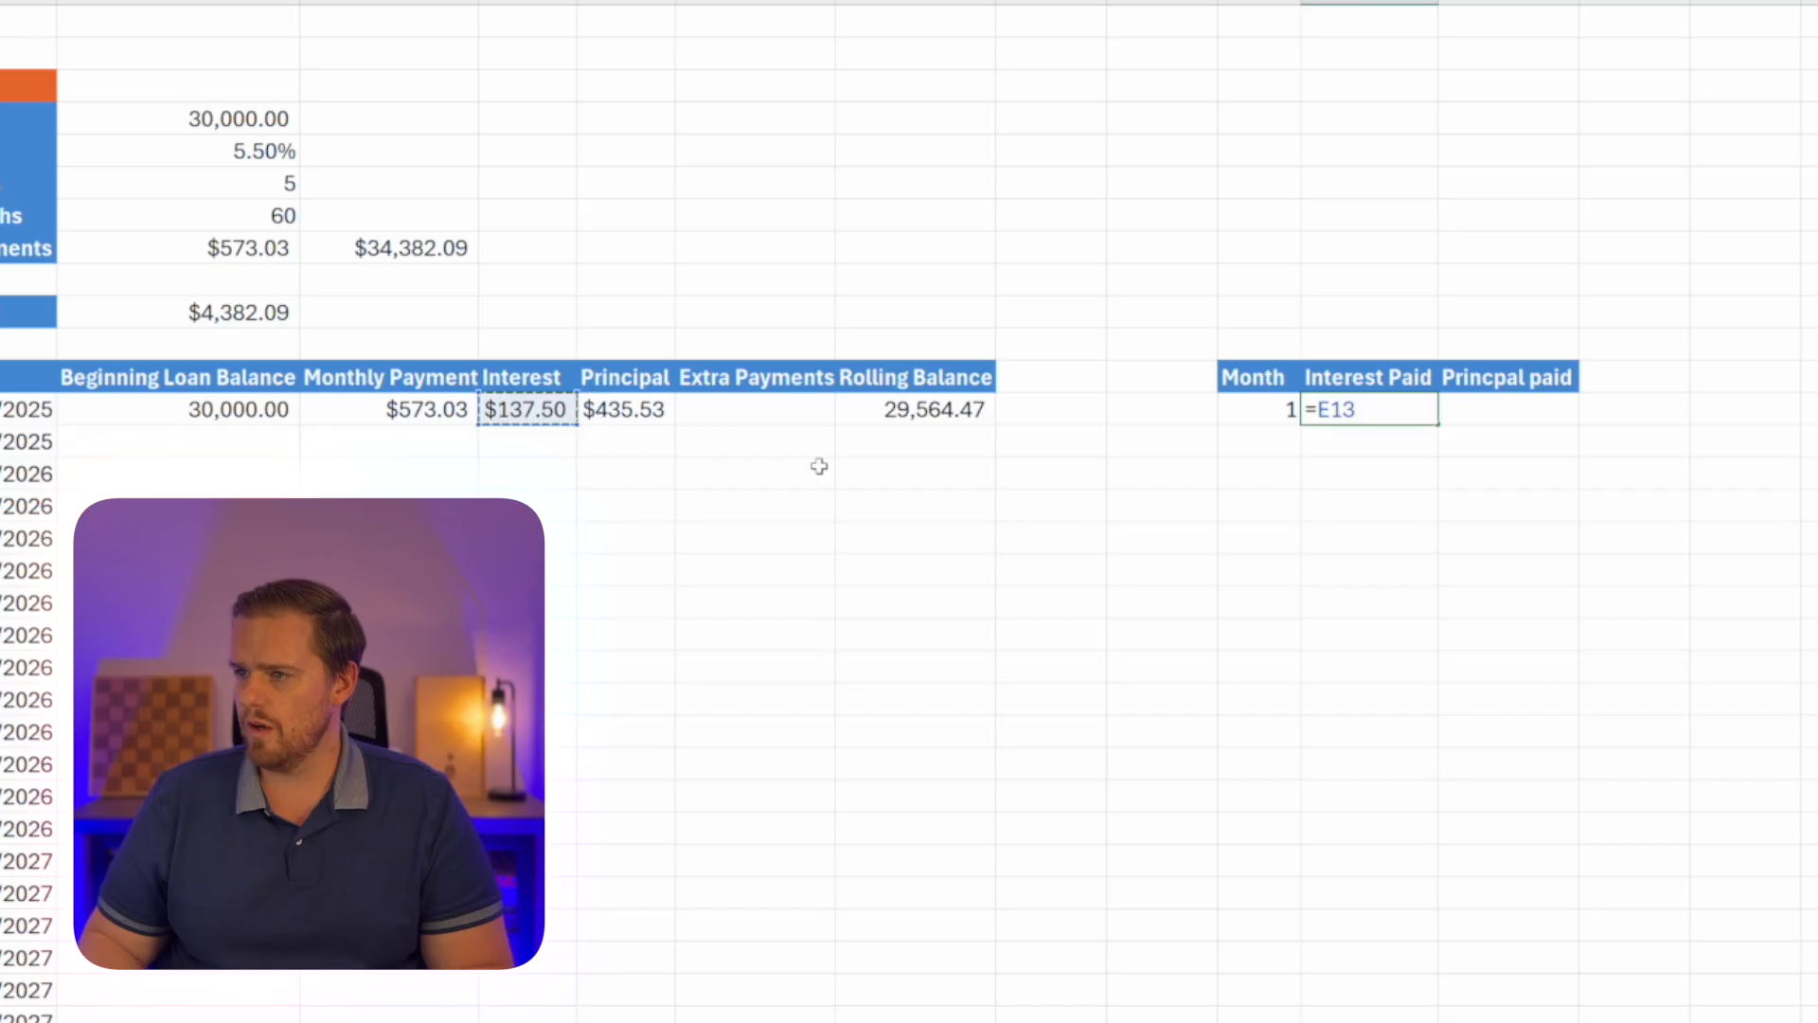
{"action": "key", "text": "Return"}
{"action": "key", "text": "Up"}
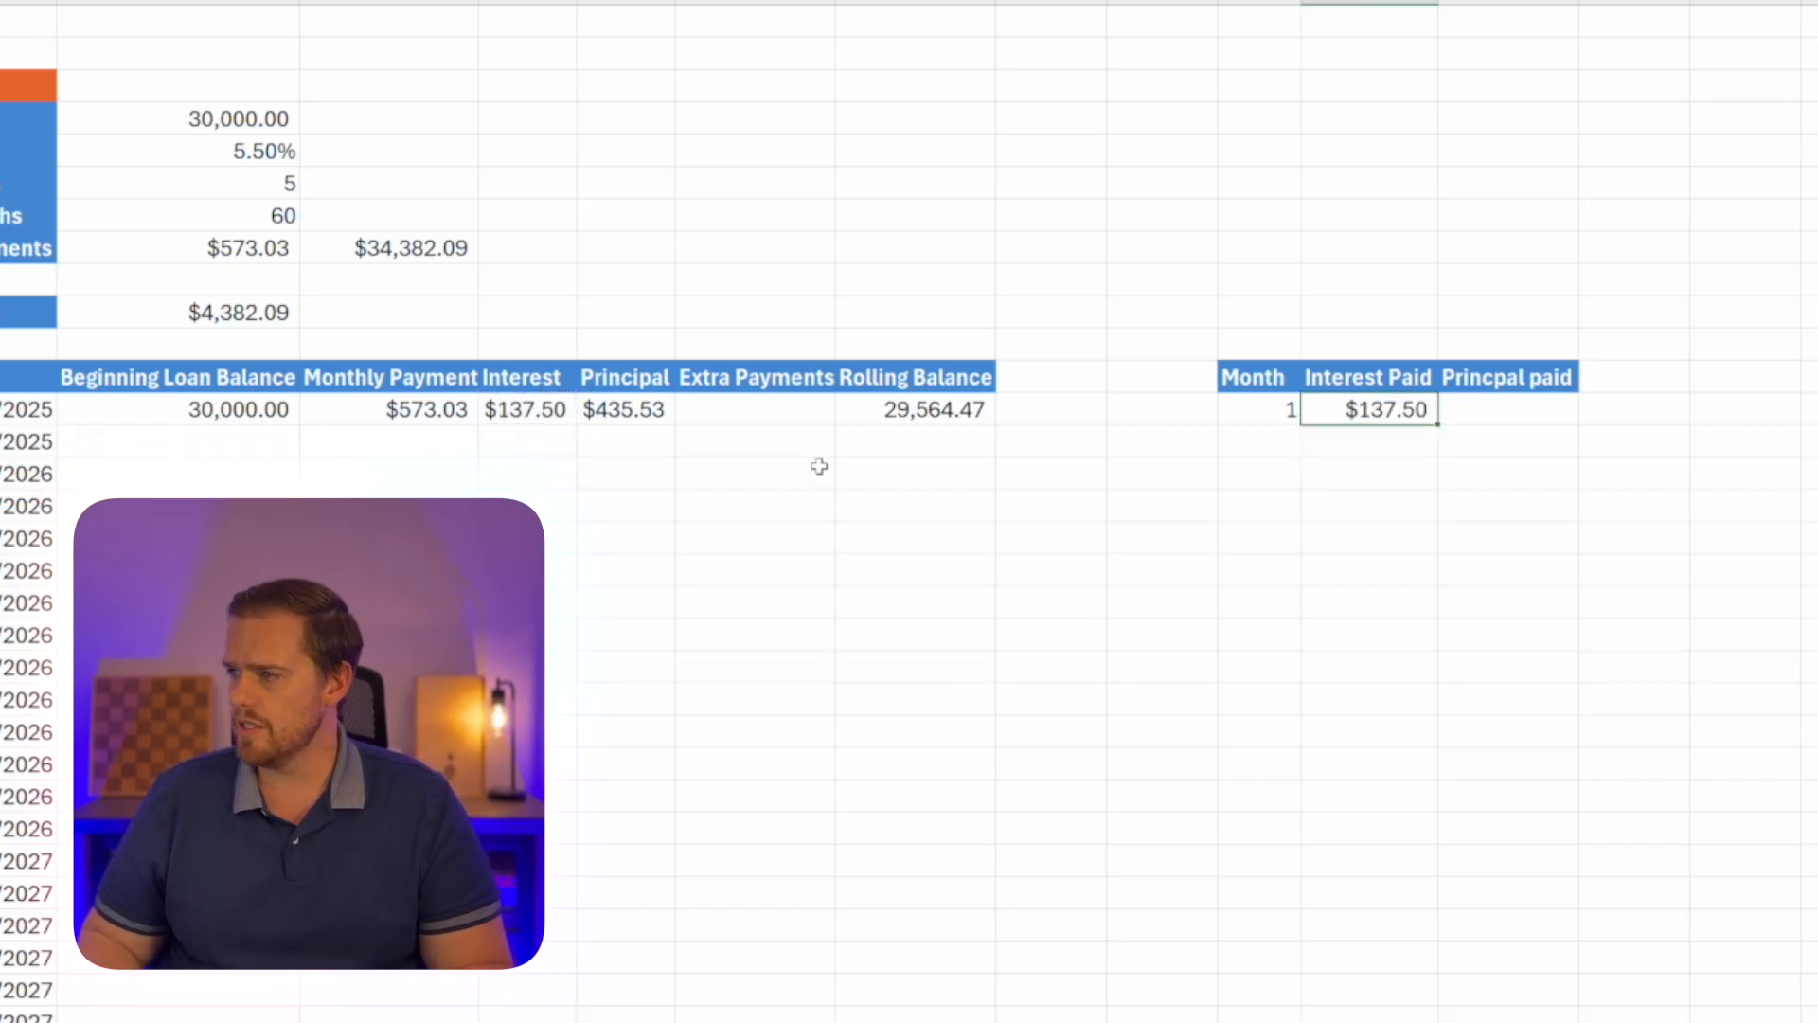
Link the first month's principal paid in M13 to the schedule's principal with =F13.
{"action": "key", "text": "Right"}
{"action": "type", "text": "="}
{"action": "key", "text": "Left"}
{"action": "key", "text": "Left"}
{"action": "key", "text": "Left"}
{"action": "key", "text": "Left"}
{"action": "key", "text": "Left"}
{"action": "key", "text": "Left"}
{"action": "key", "text": "Left"}
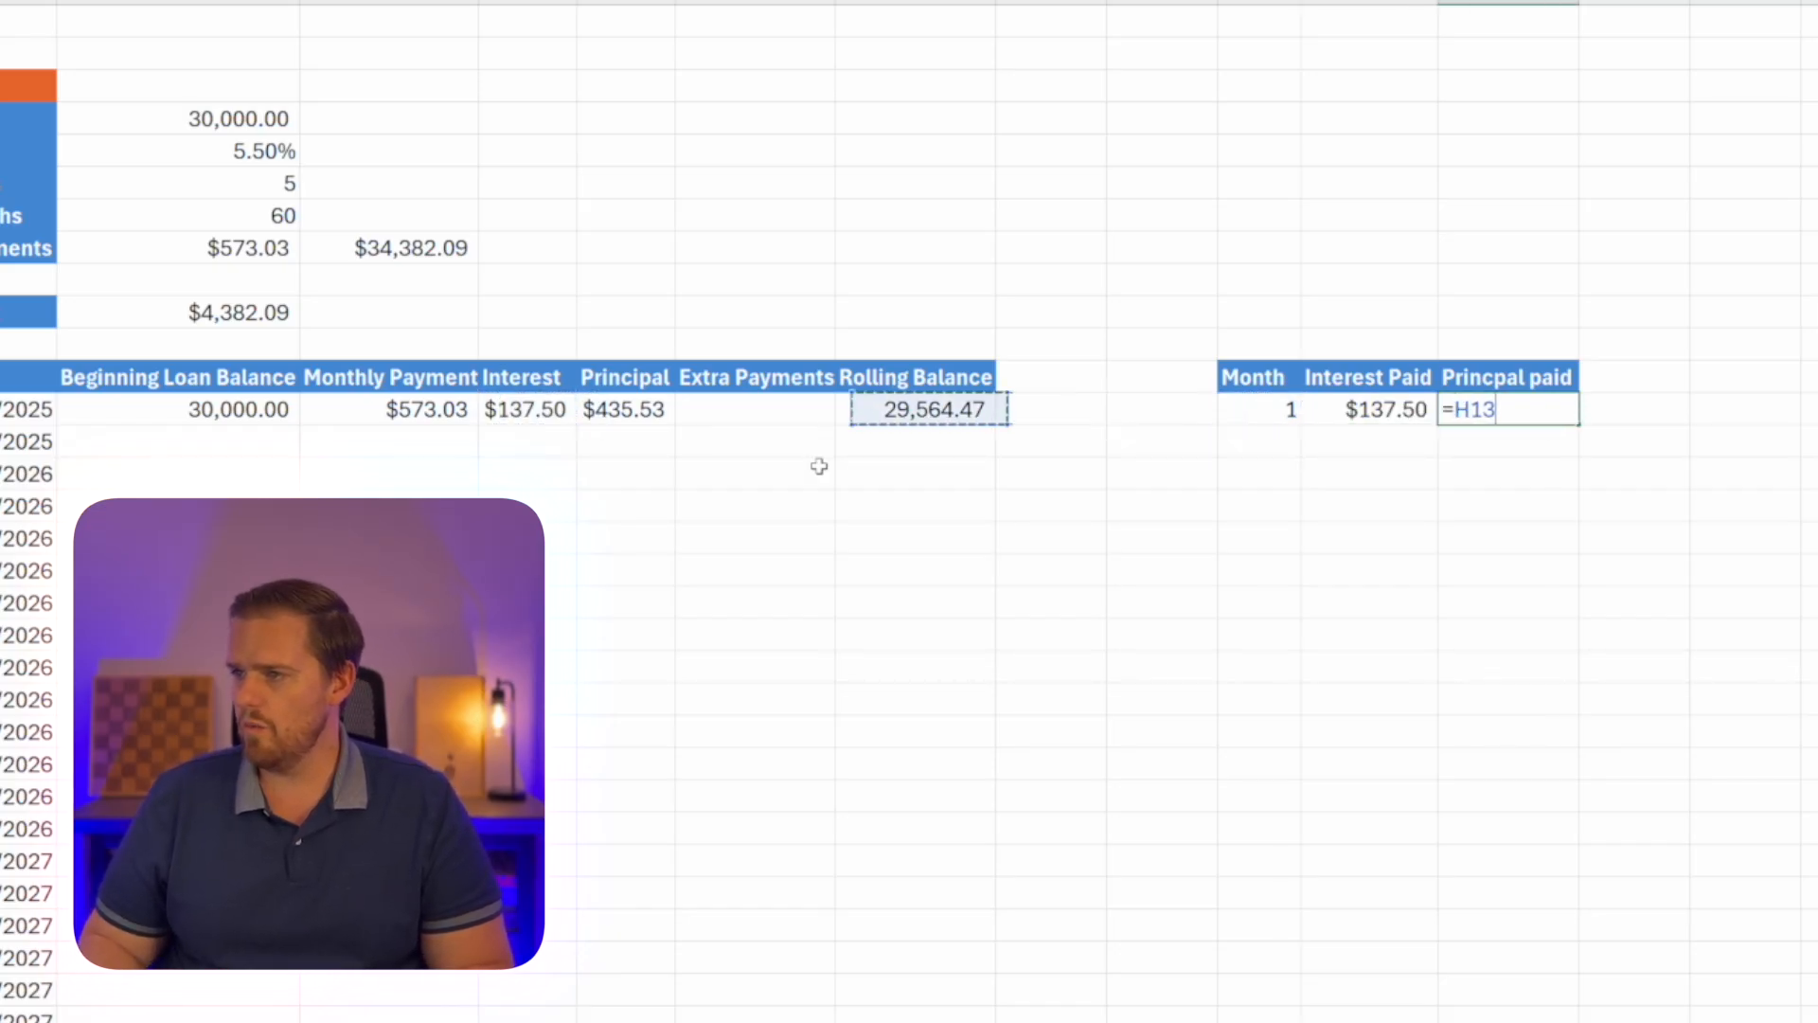
{"action": "key", "text": "Return"}
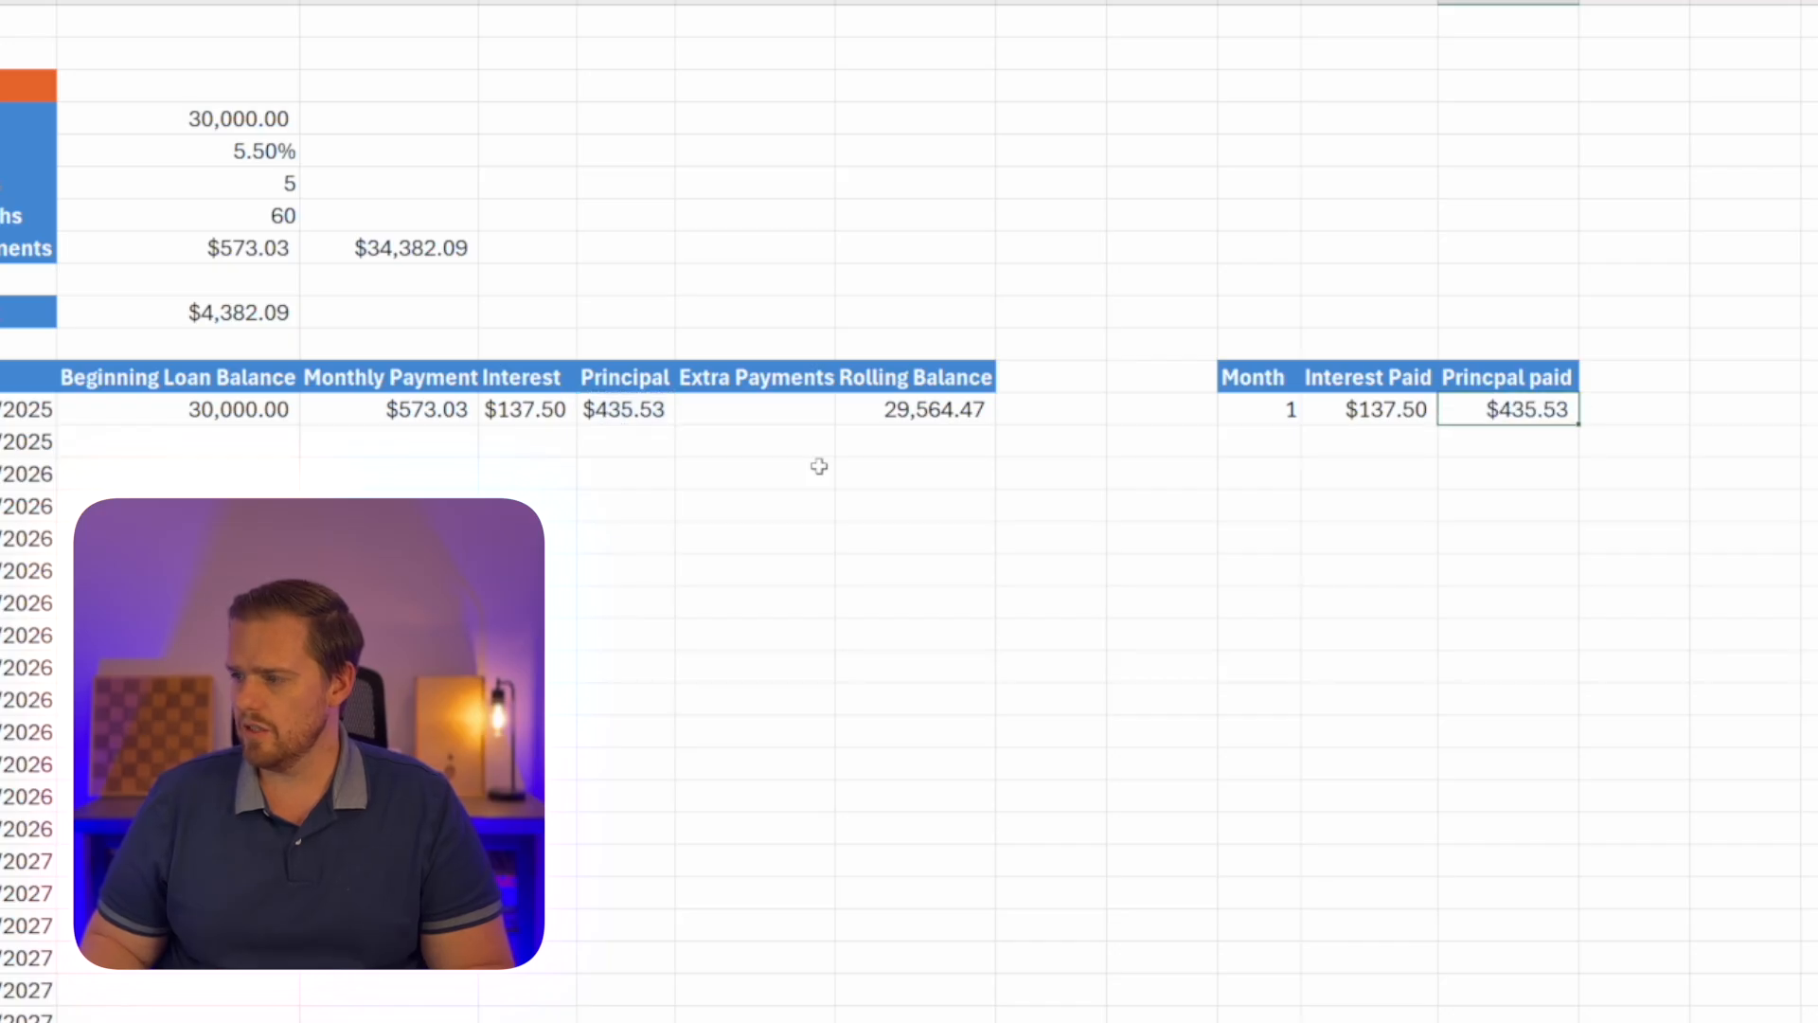
Add the extra payment to the principal paid formula in M13, making it =F13+G13.
{"action": "key", "text": "Up"}
{"action": "key", "text": "F2"}
{"action": "type", "text": "+"}
{"action": "key", "text": "Left"}
{"action": "key", "text": "Left"}
{"action": "key", "text": "Left"}
{"action": "key", "text": "Left"}
{"action": "key", "text": "Left"}
{"action": "key", "text": "Left"}
{"action": "key", "text": "Left"}
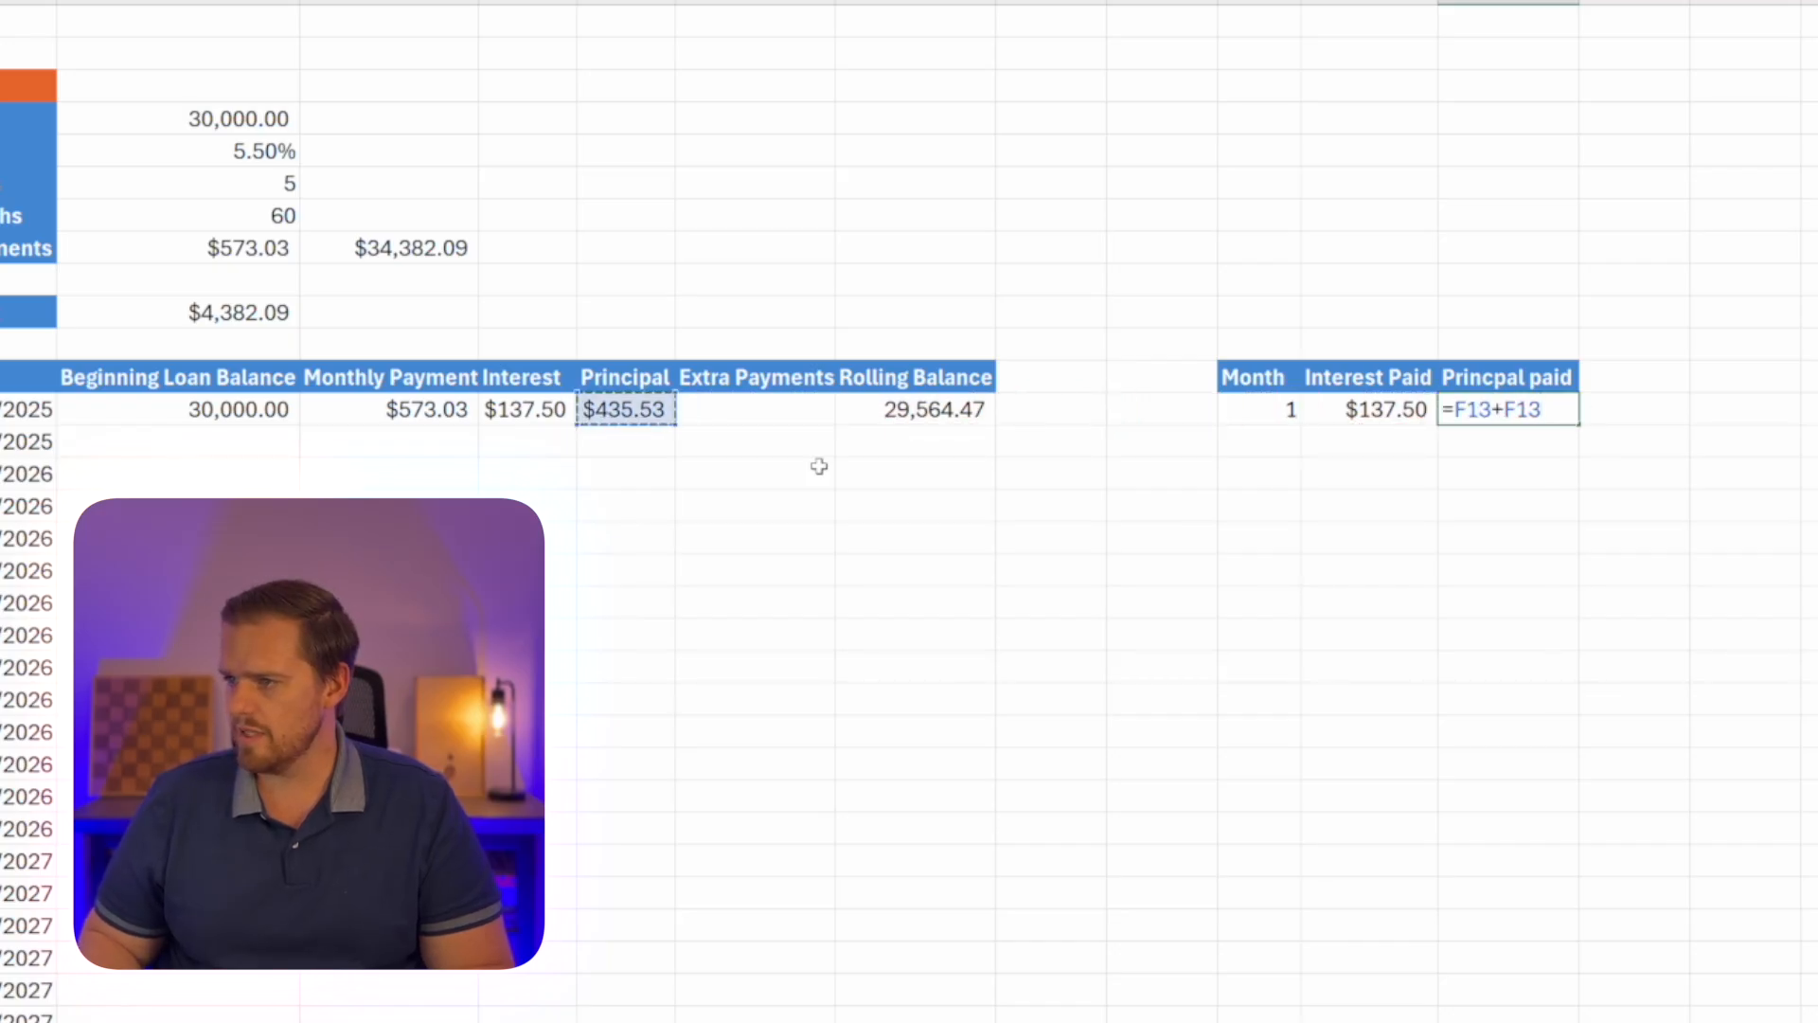
{"action": "key", "text": "Right"}
{"action": "key", "text": "Return"}
Link the second month's beginning loan balance in C14 to the first month's rolling balance with =H13.
{"action": "left_click", "coordinate": [189, 439]}
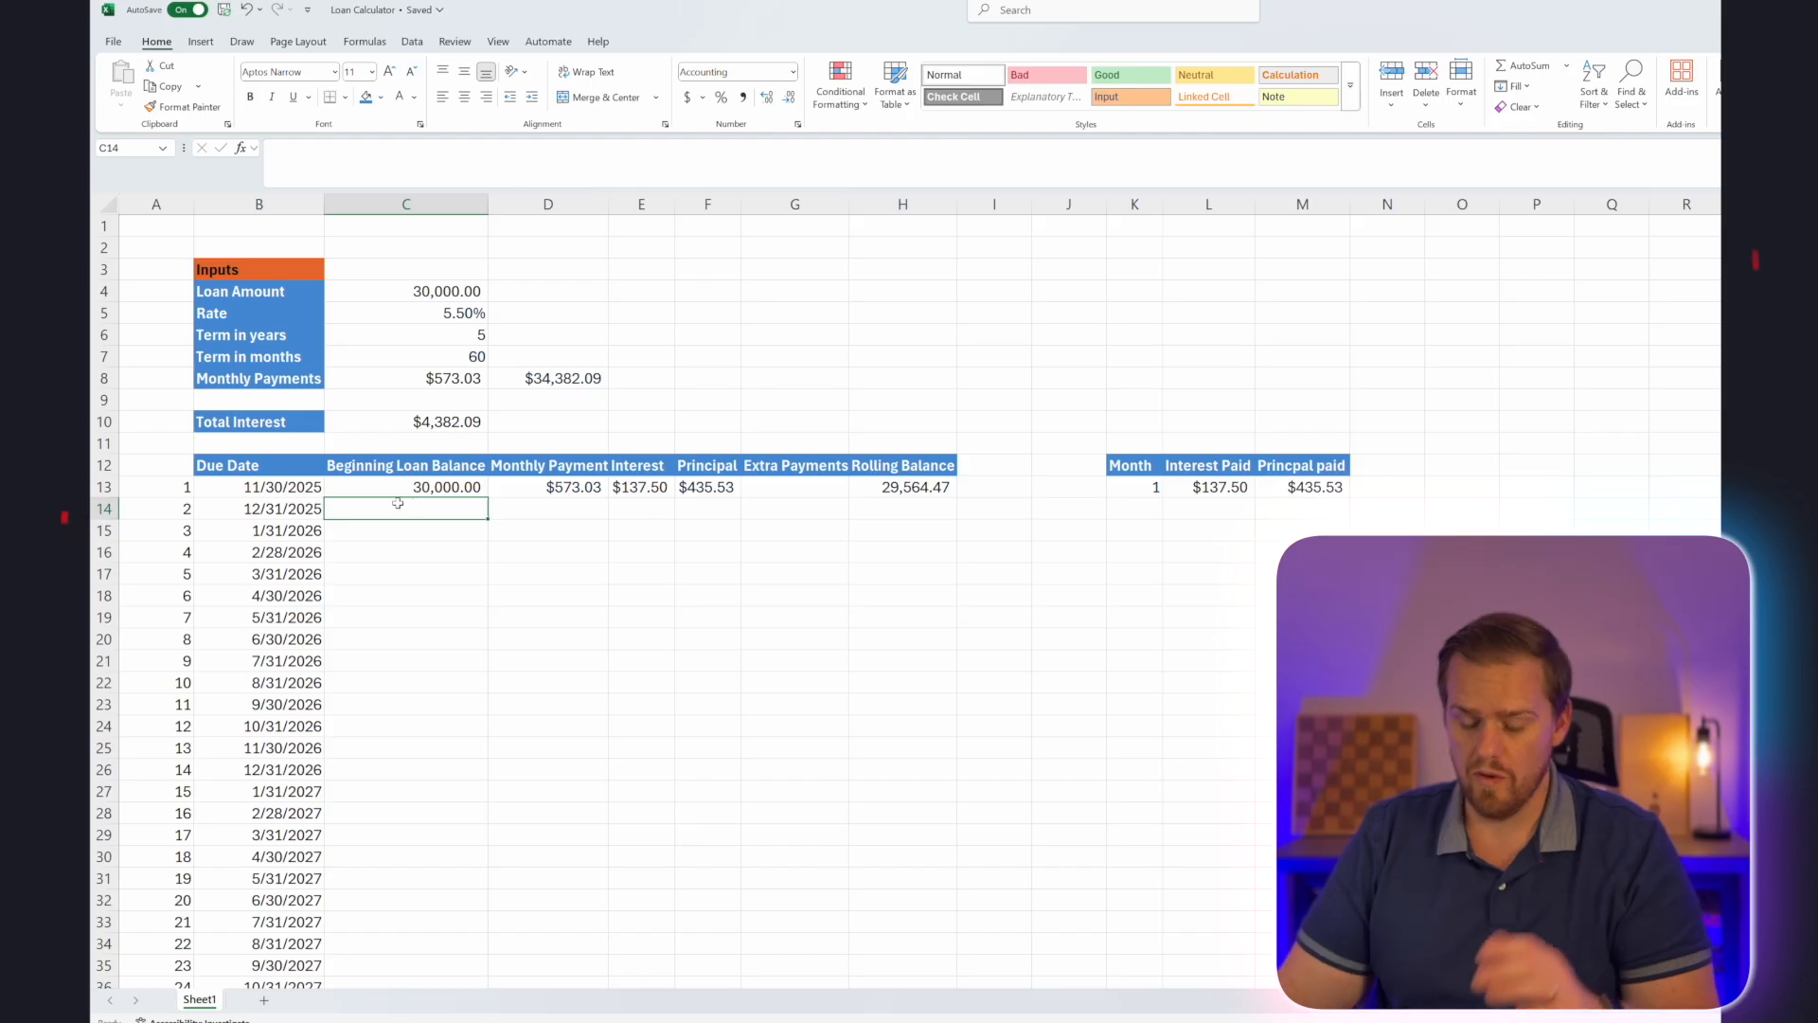
{"action": "type", "text": "="}
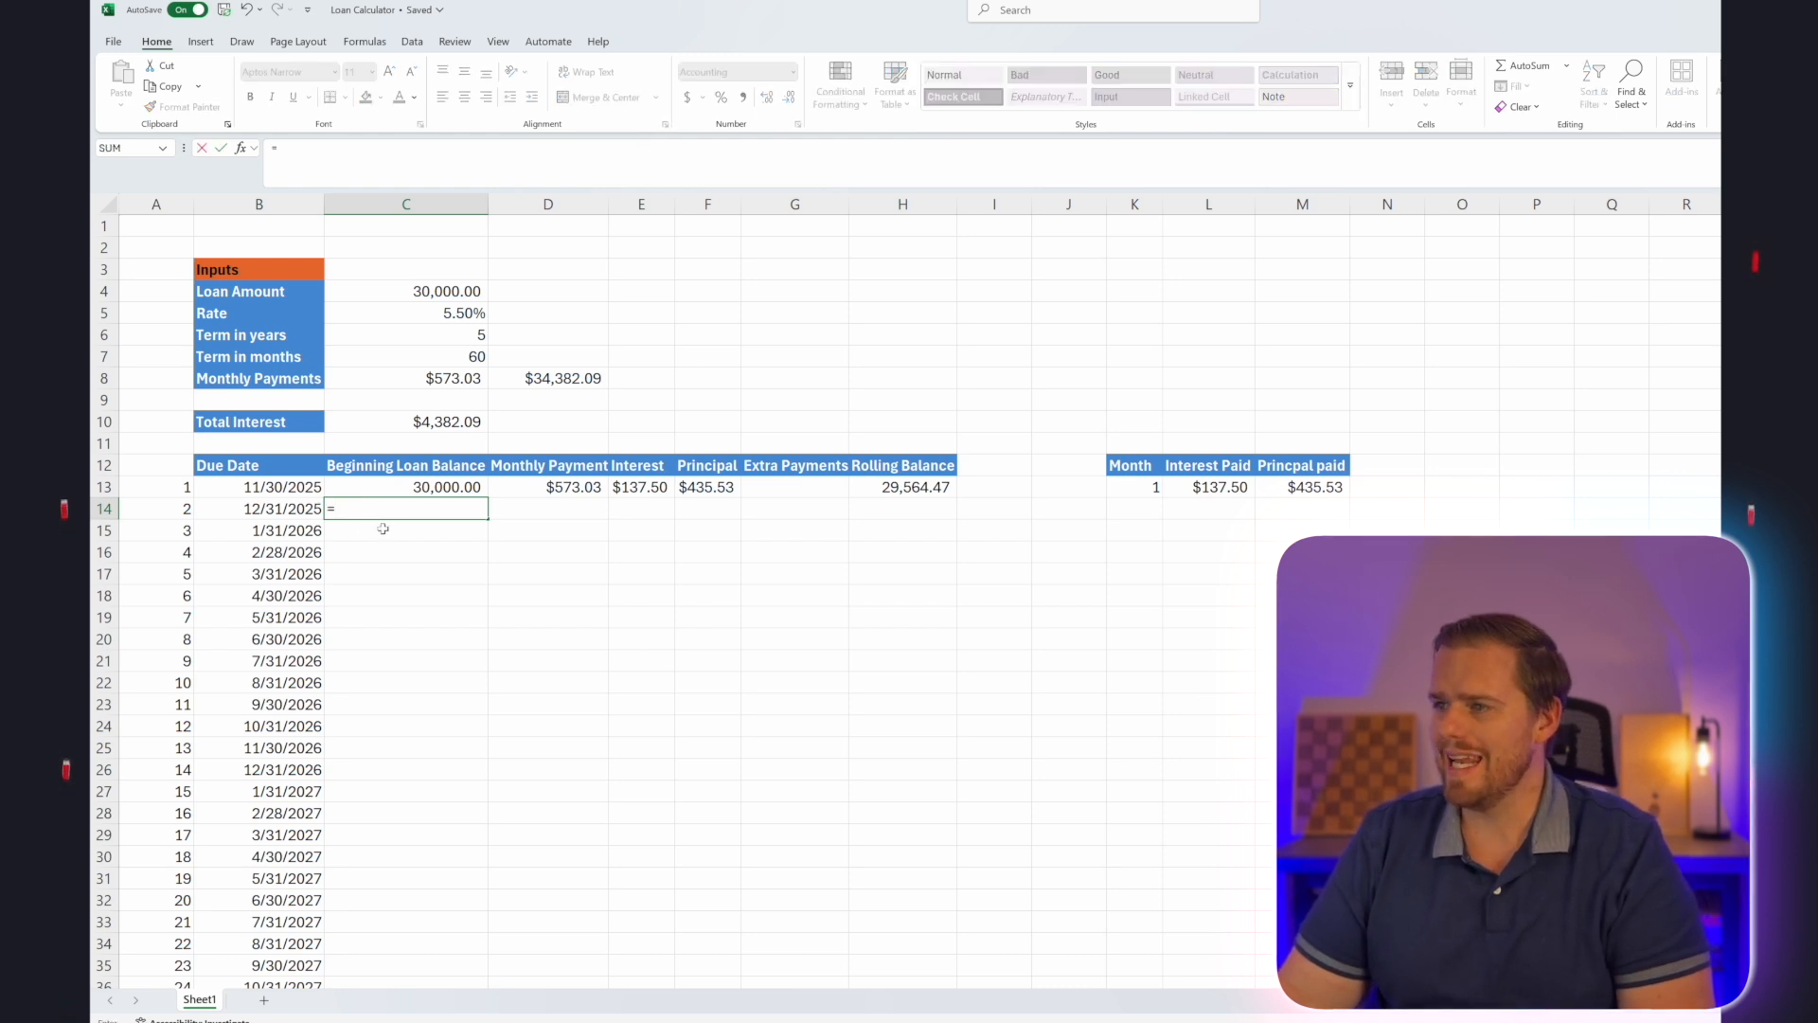
{"action": "left_click", "coordinate": [871, 487]}
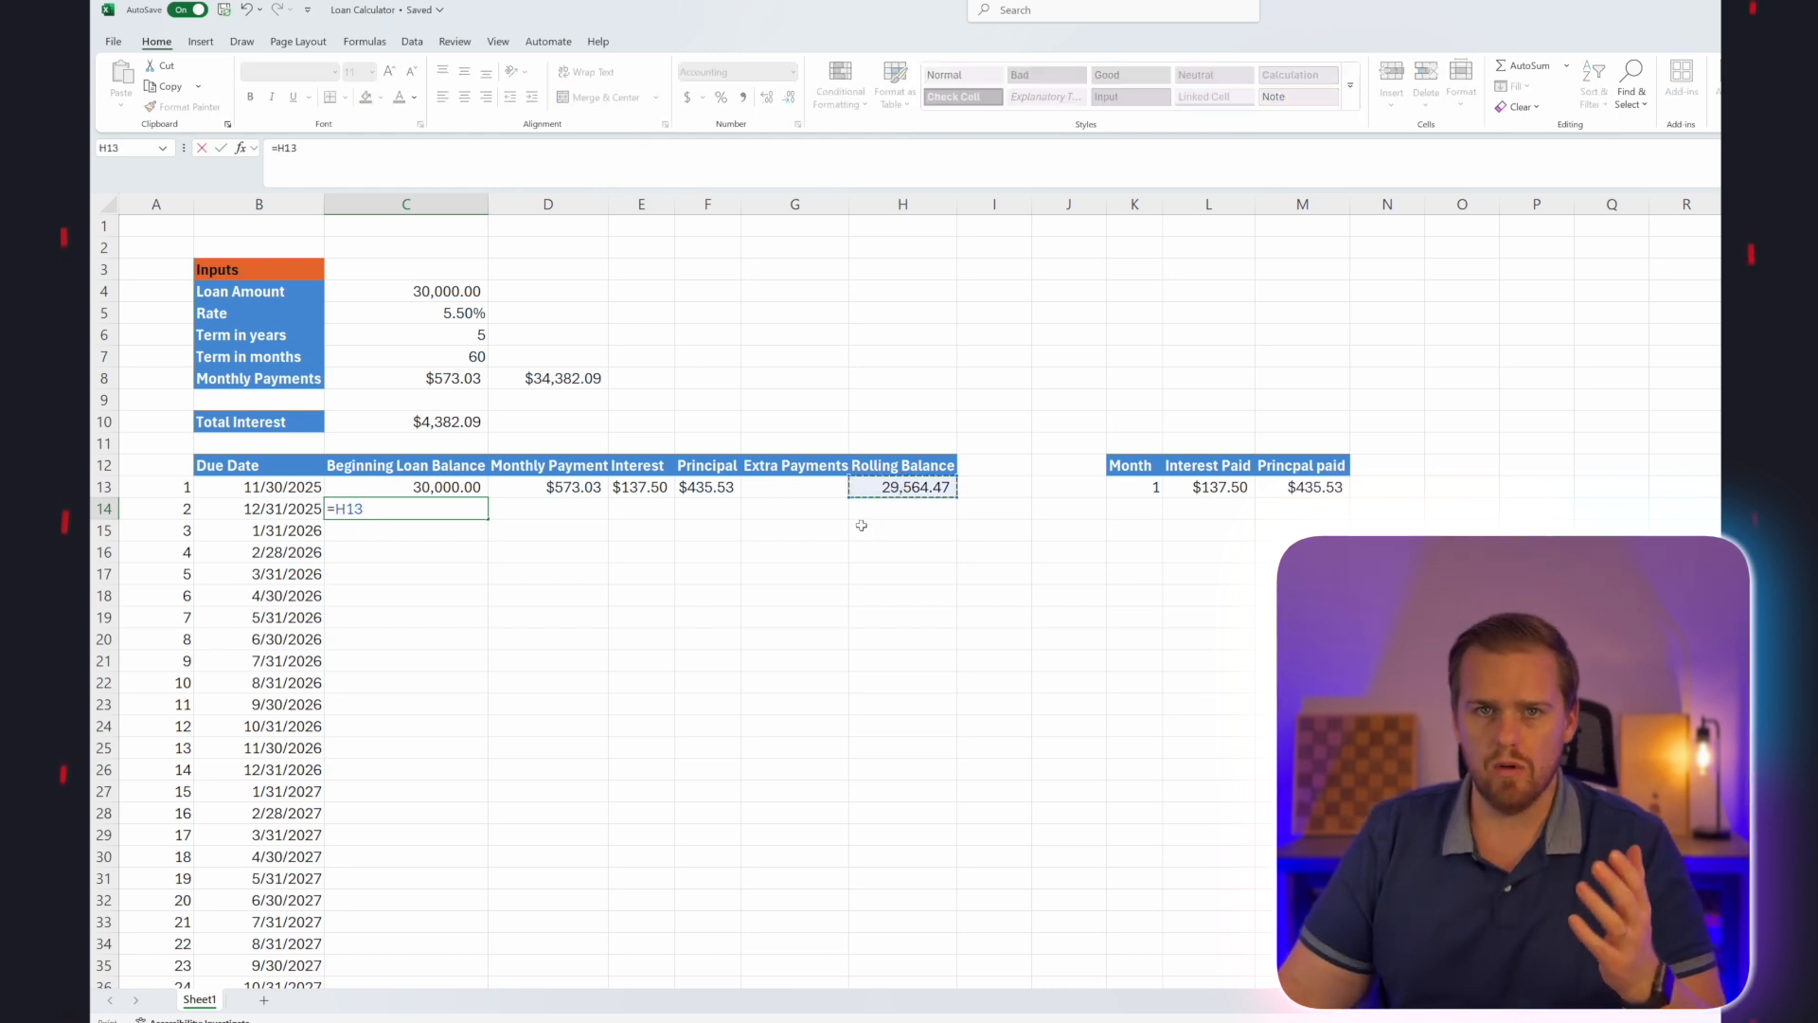
{"action": "key", "text": "Return"}
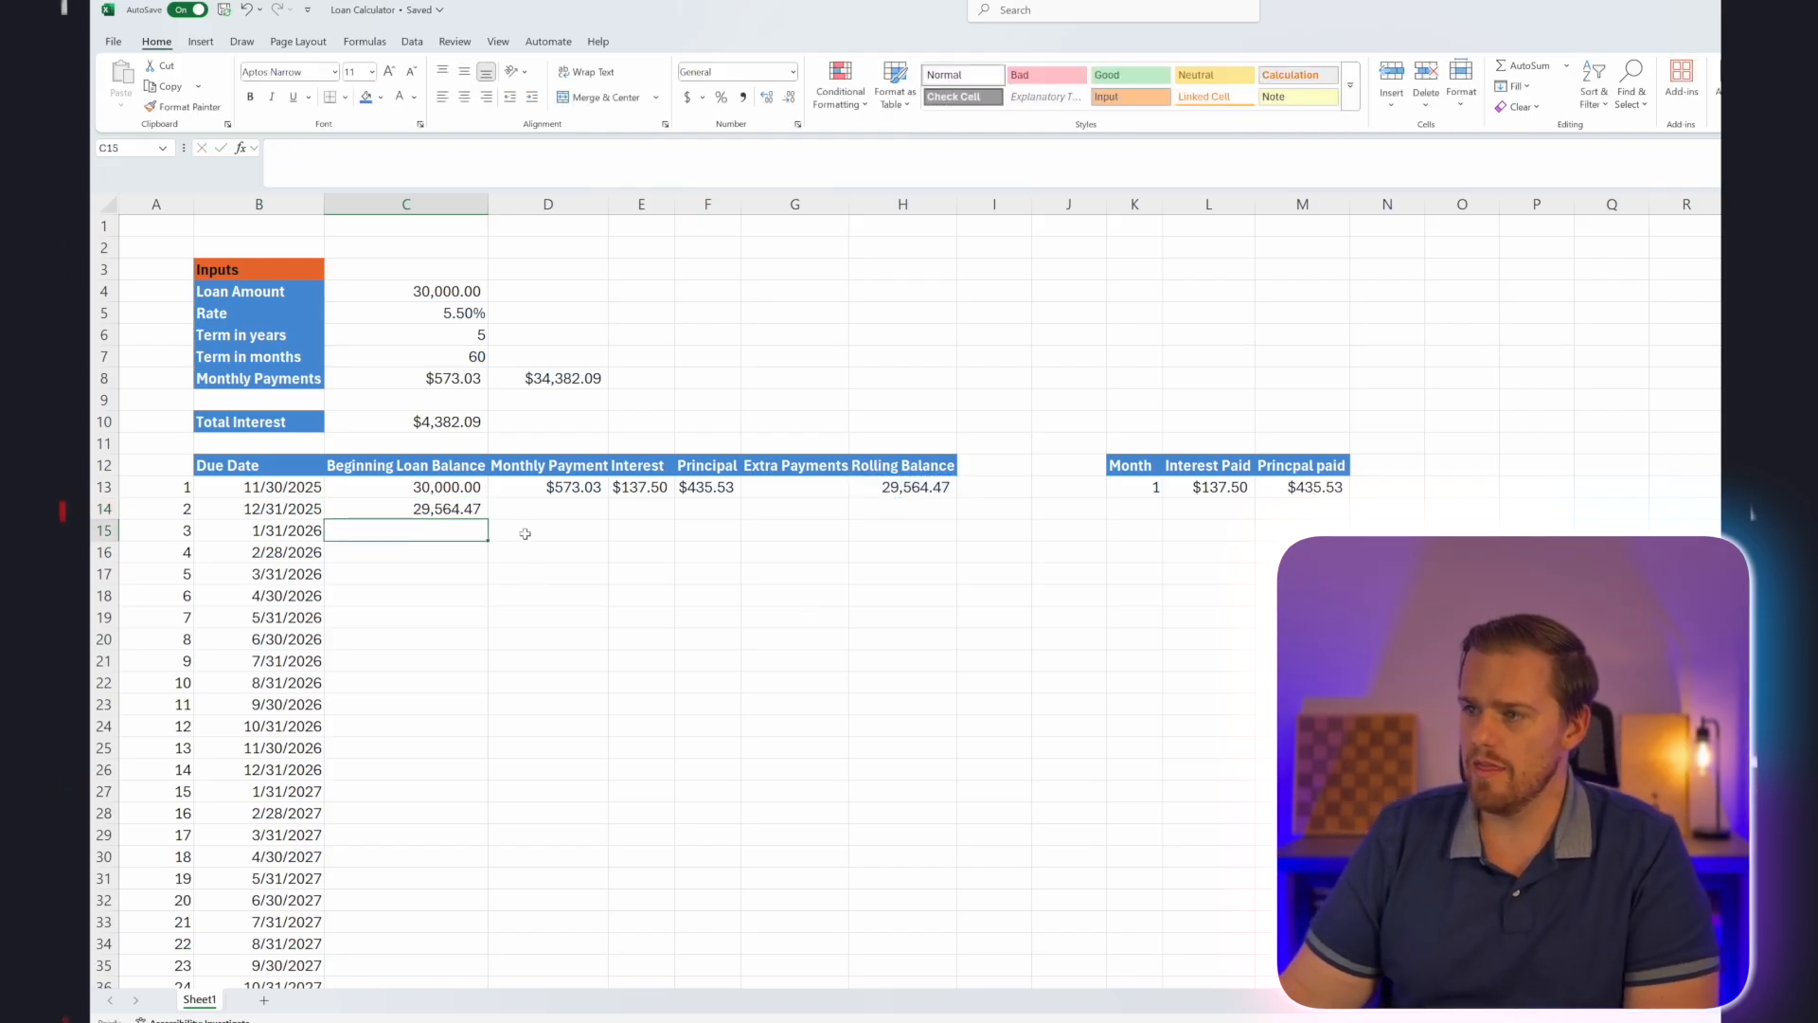
Calculate the second monthly payment in D14 with =MIN($C$8,C14+E14).
{"action": "left_click", "coordinate": [543, 510]}
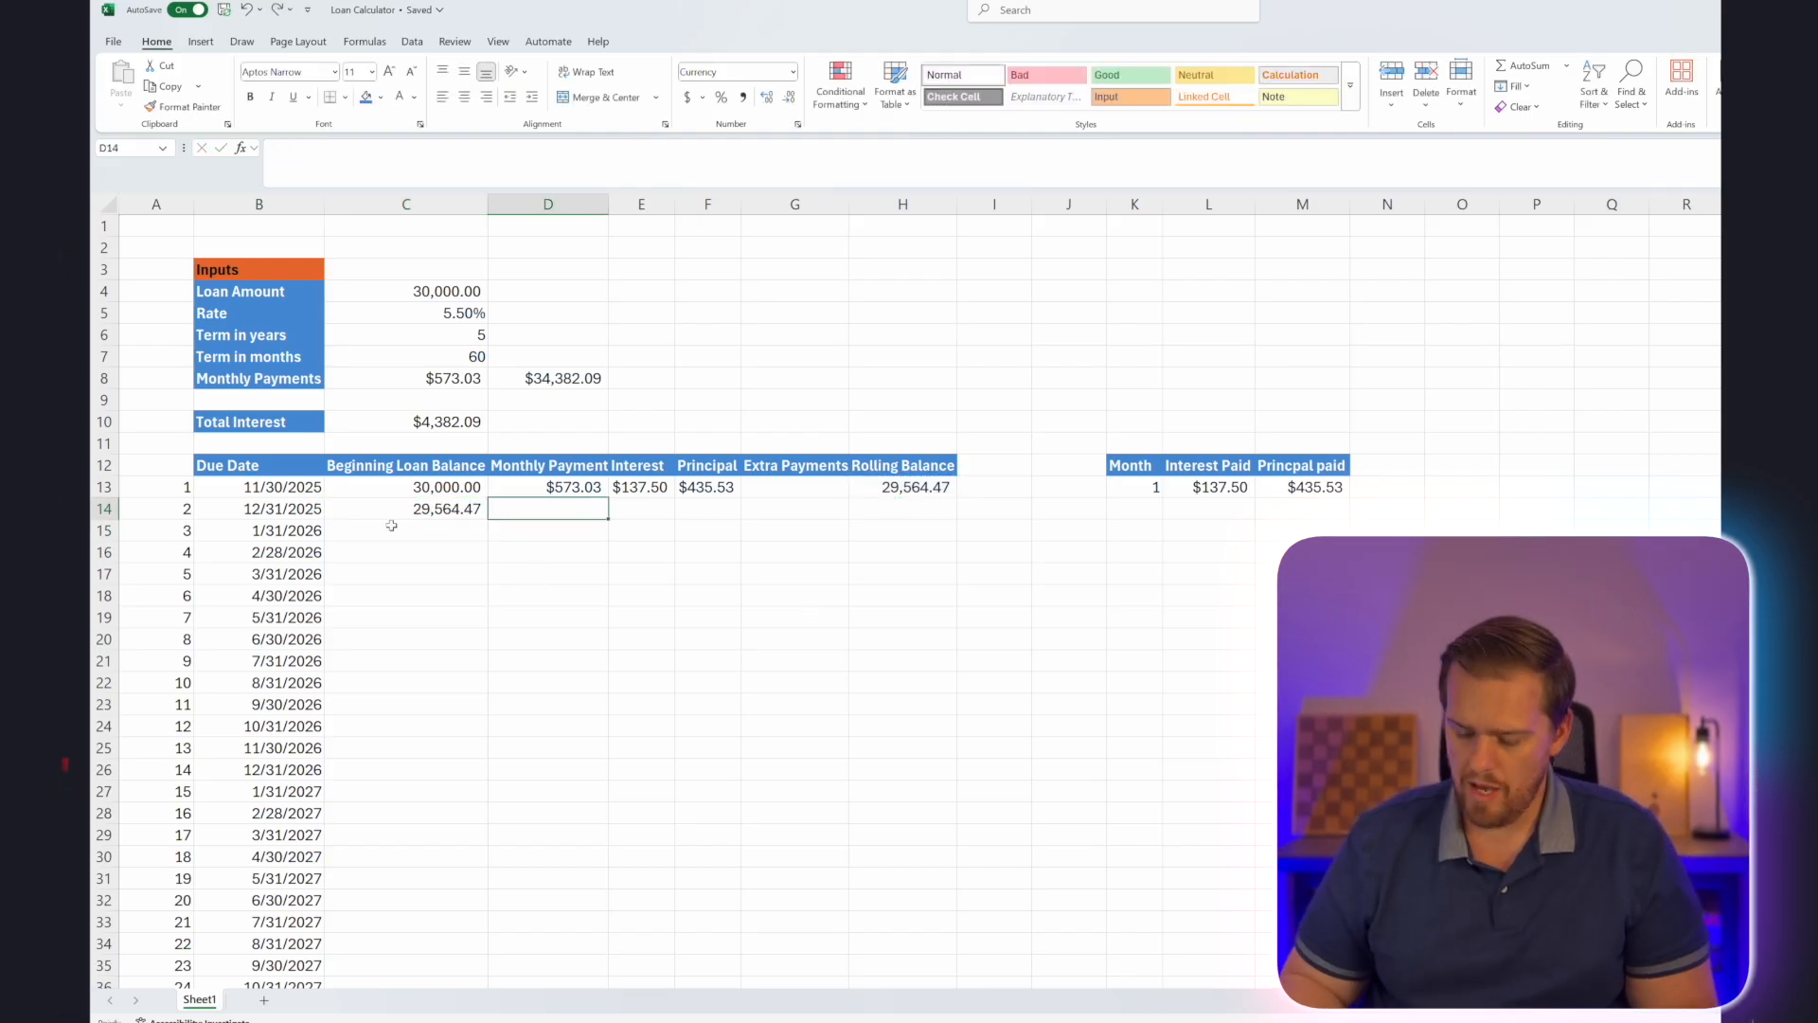
{"action": "type", "text": "=MIN("}
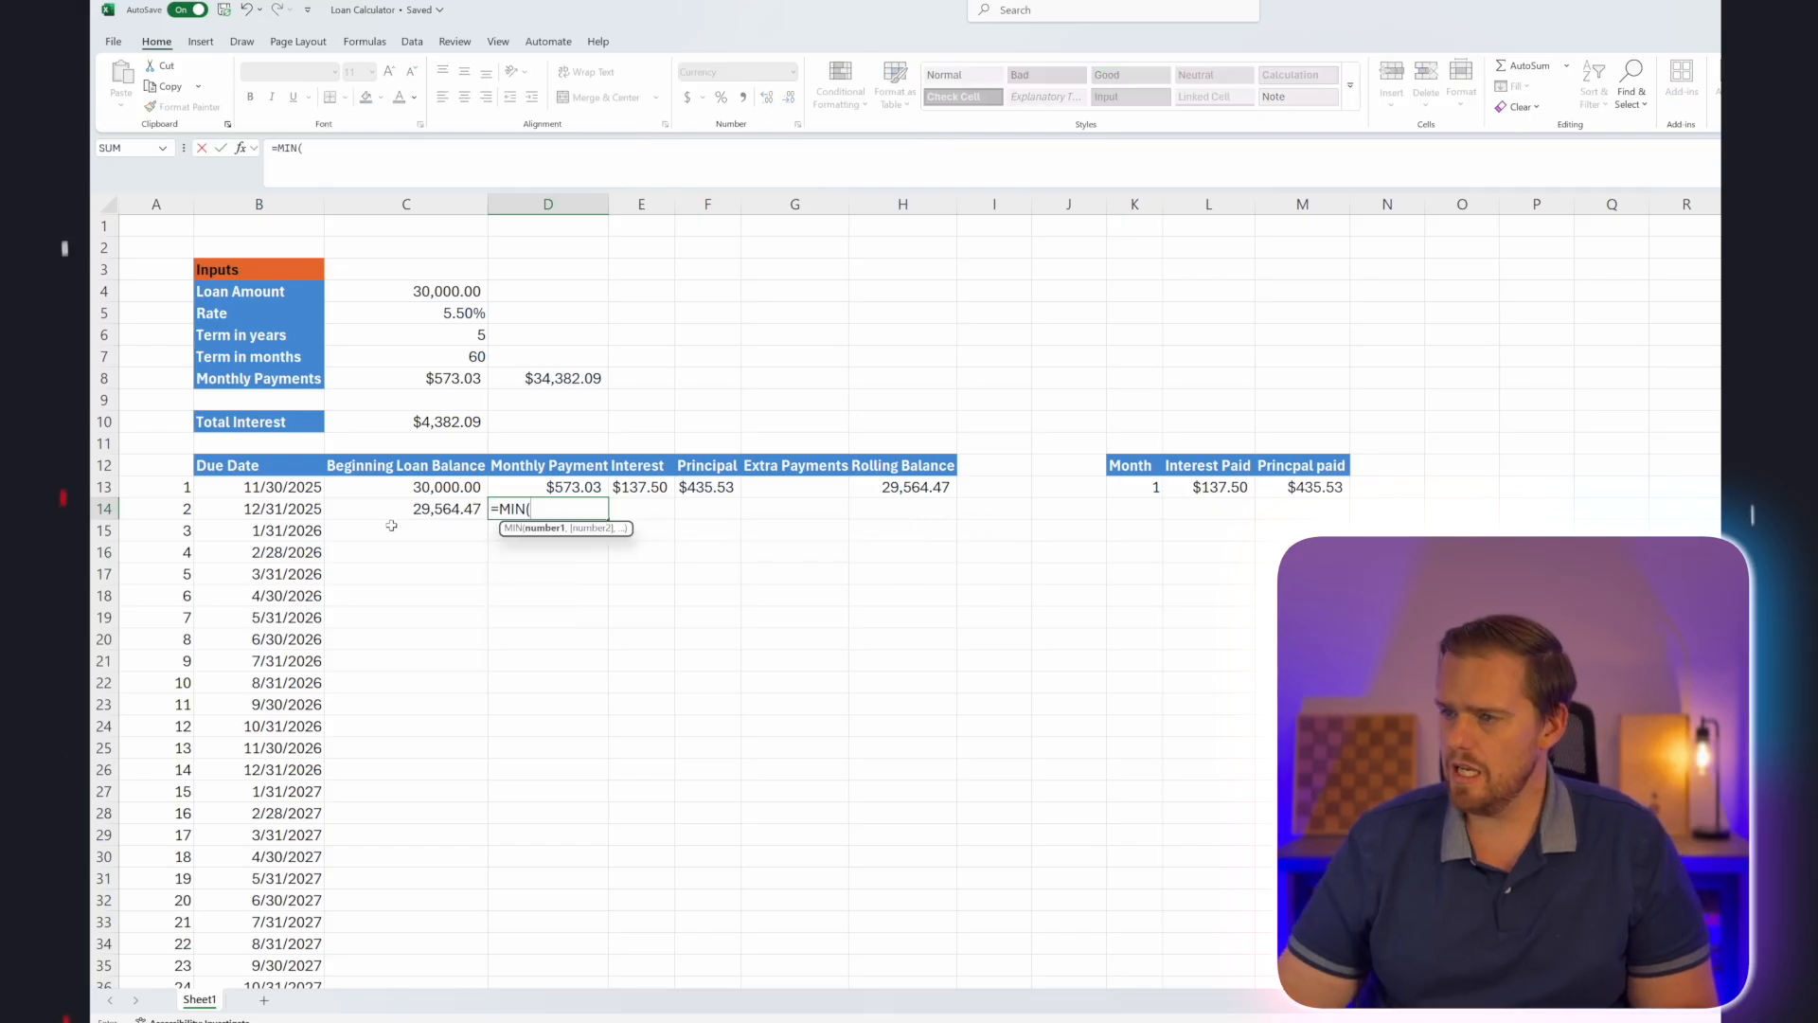
{"action": "left_click", "coordinate": [445, 356]}
{"action": "left_click", "coordinate": [445, 378]}
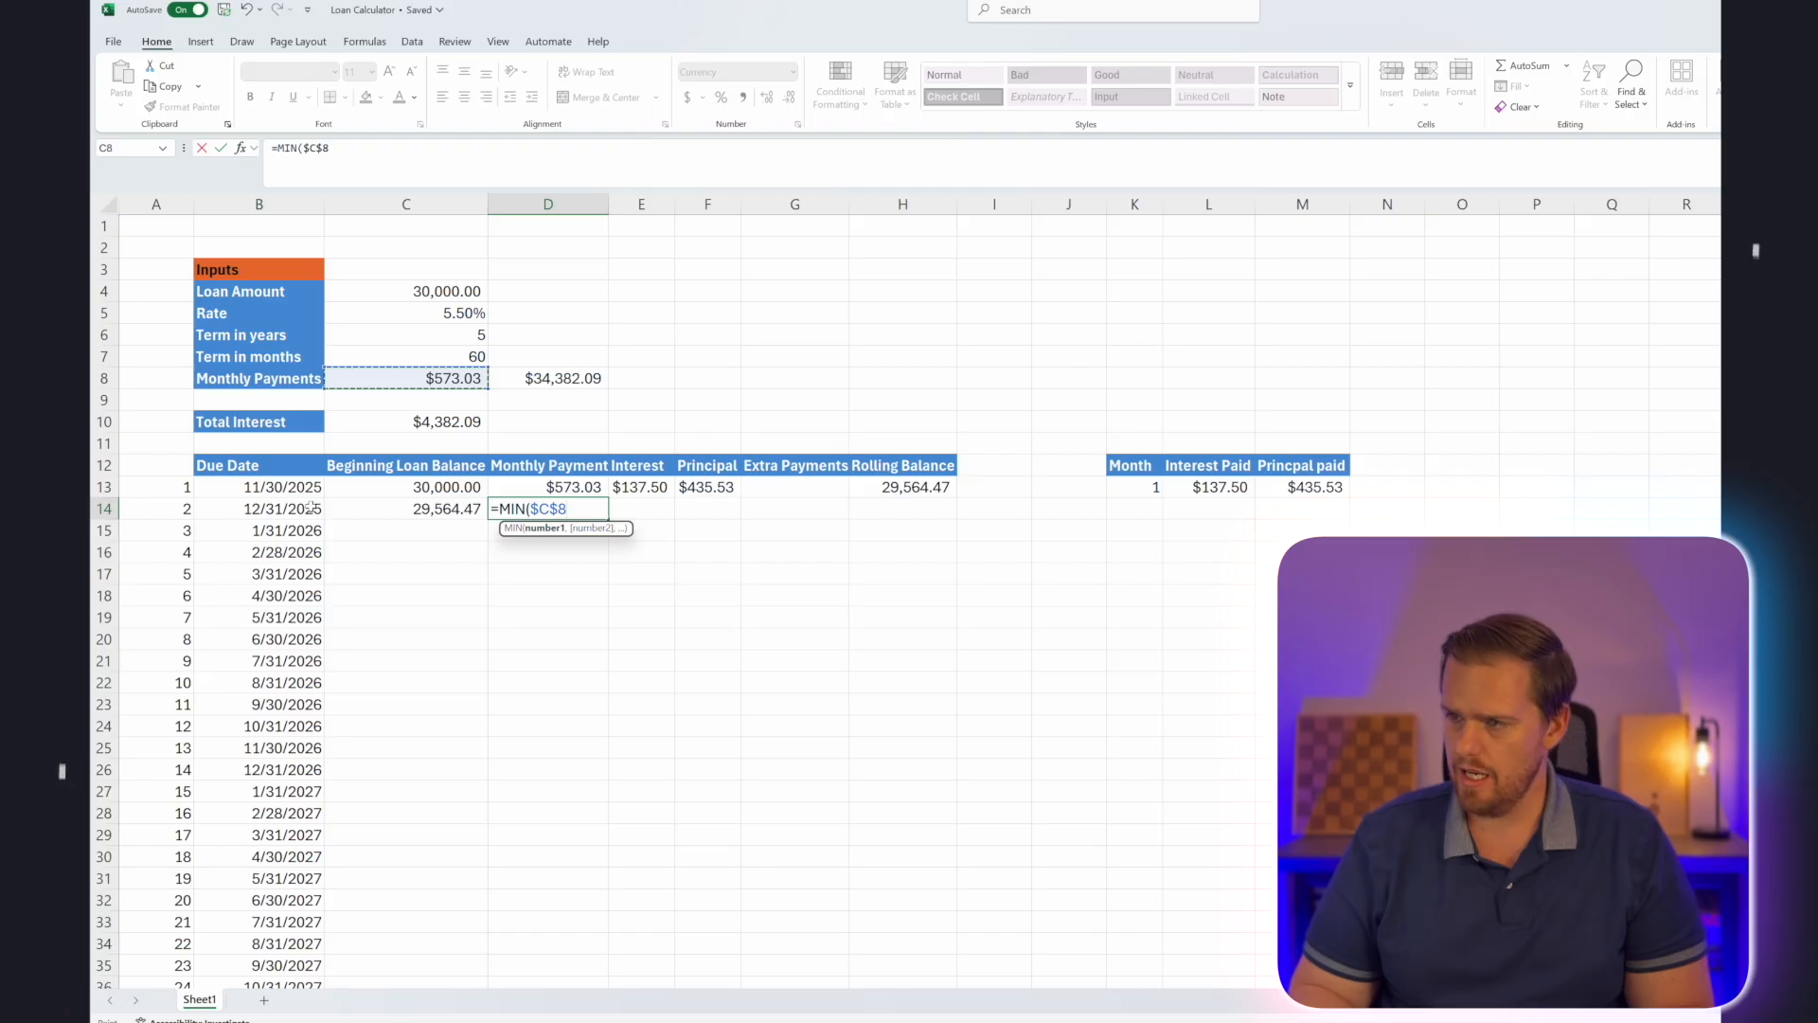
{"action": "type", "text": ","}
{"action": "key", "text": "Left"}
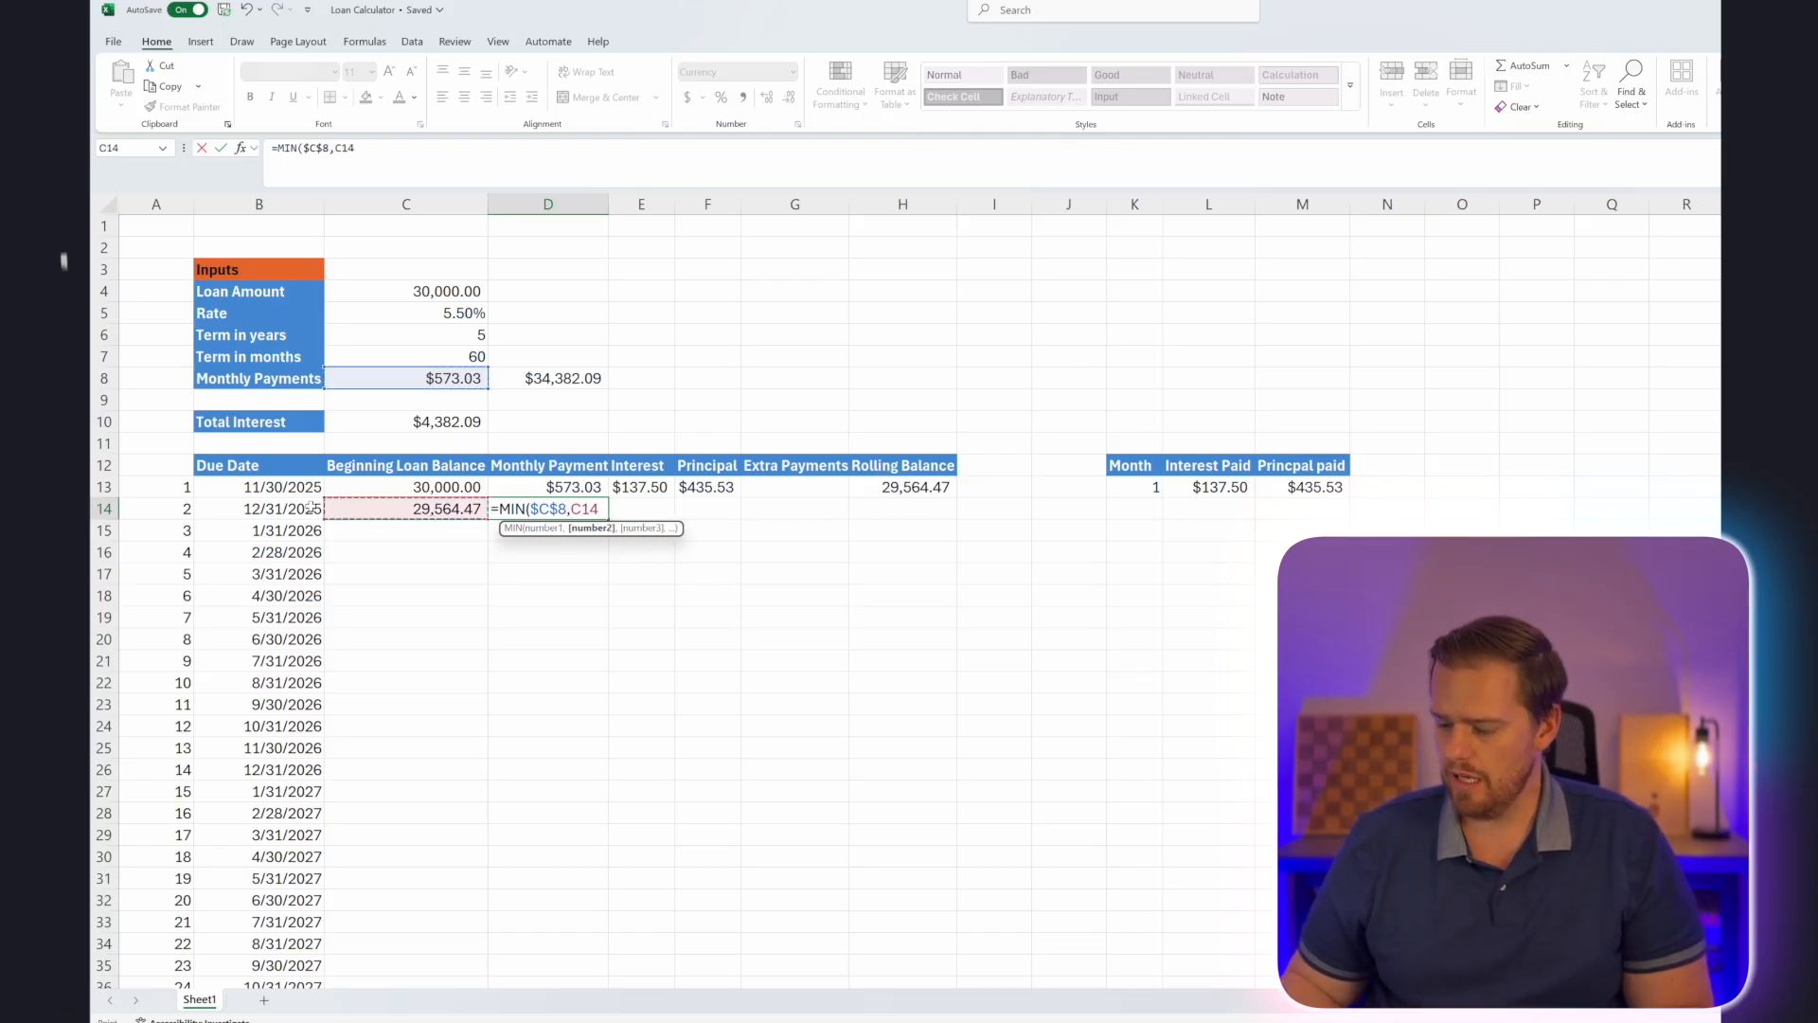
{"action": "type", "text": "+"}
{"action": "key", "text": "Right"}
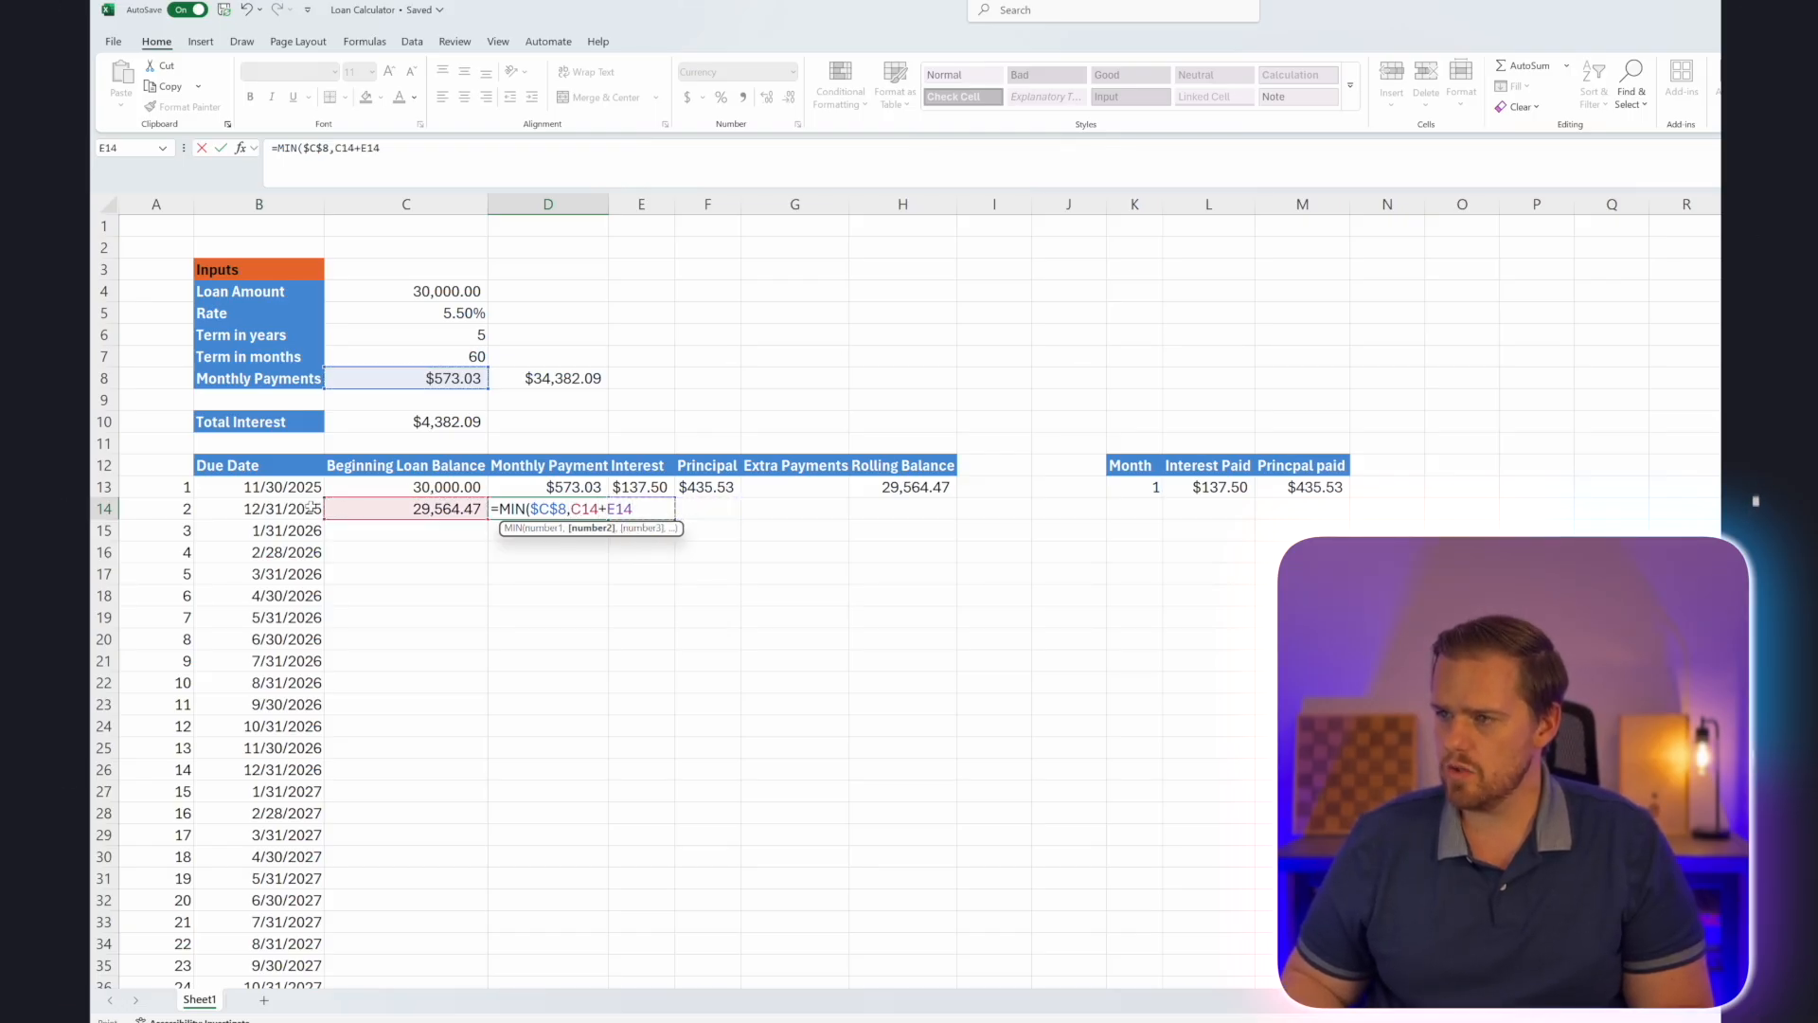
{"action": "key", "text": "Return"}
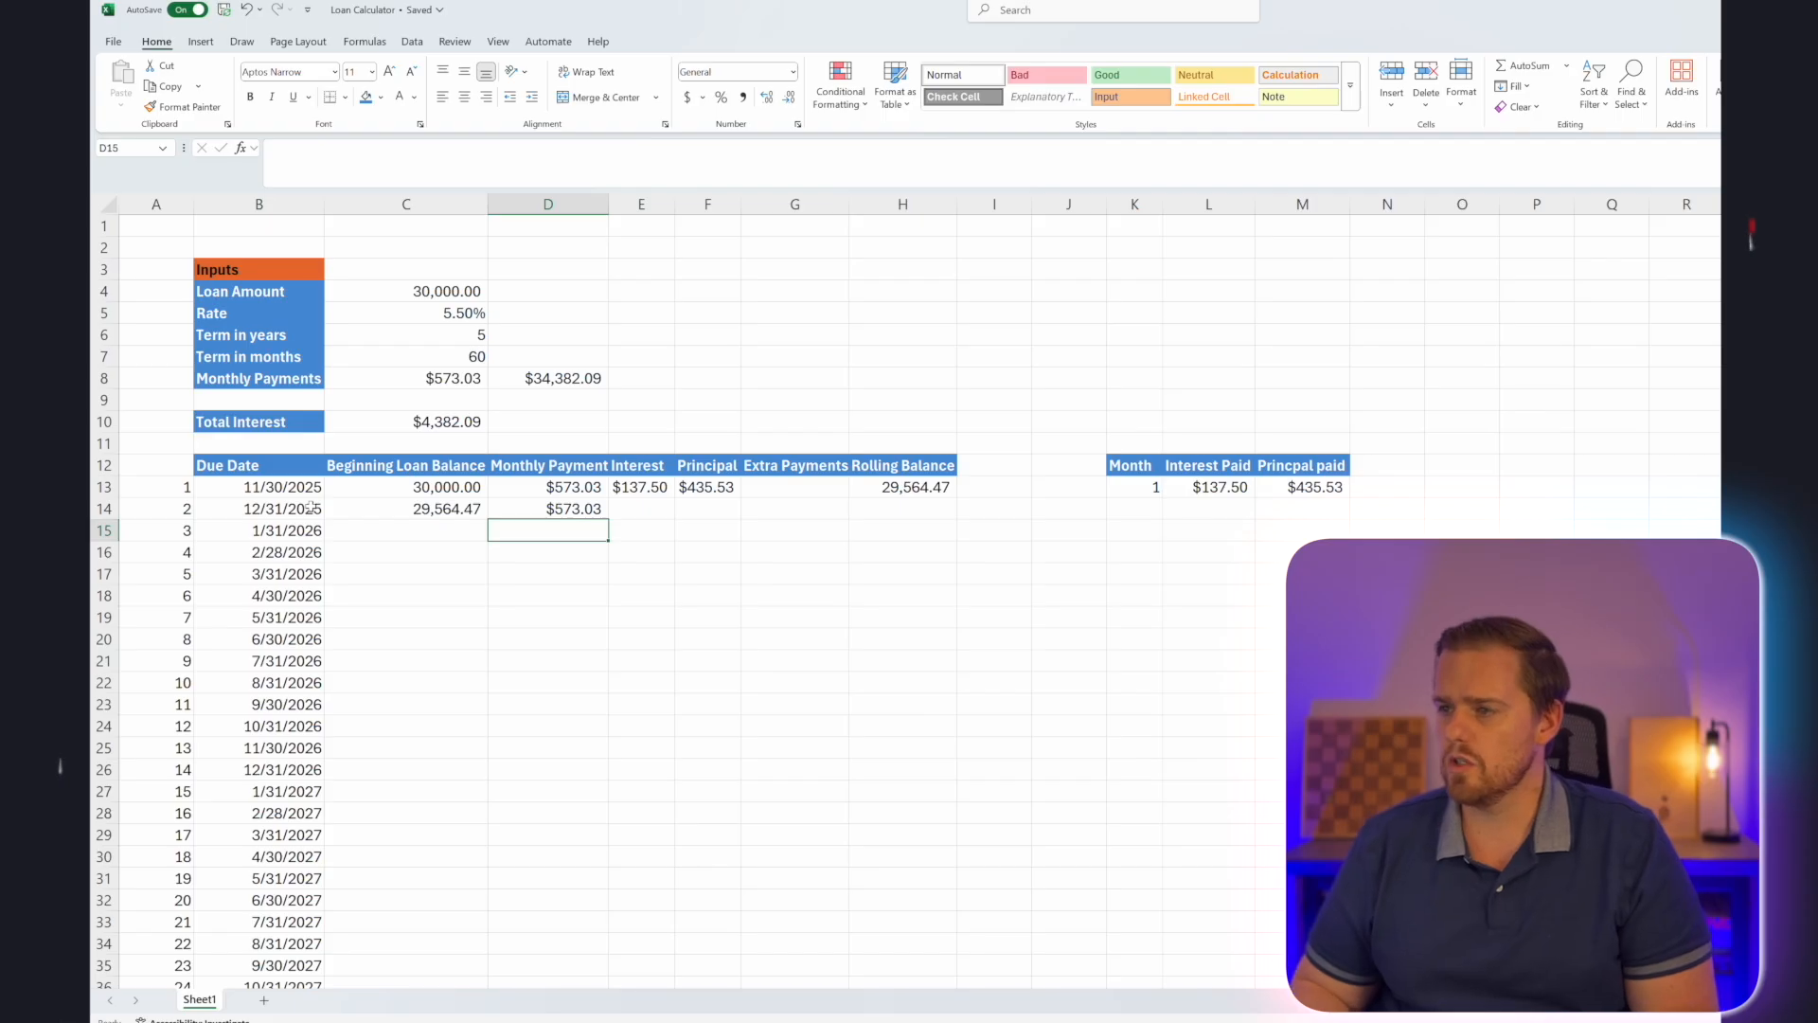
Fill the first month's interest, principal, extra payment and rolling balance cells E13:H13 down into row 14.
{"action": "key", "text": "Up"}
{"action": "key", "text": "Right"}
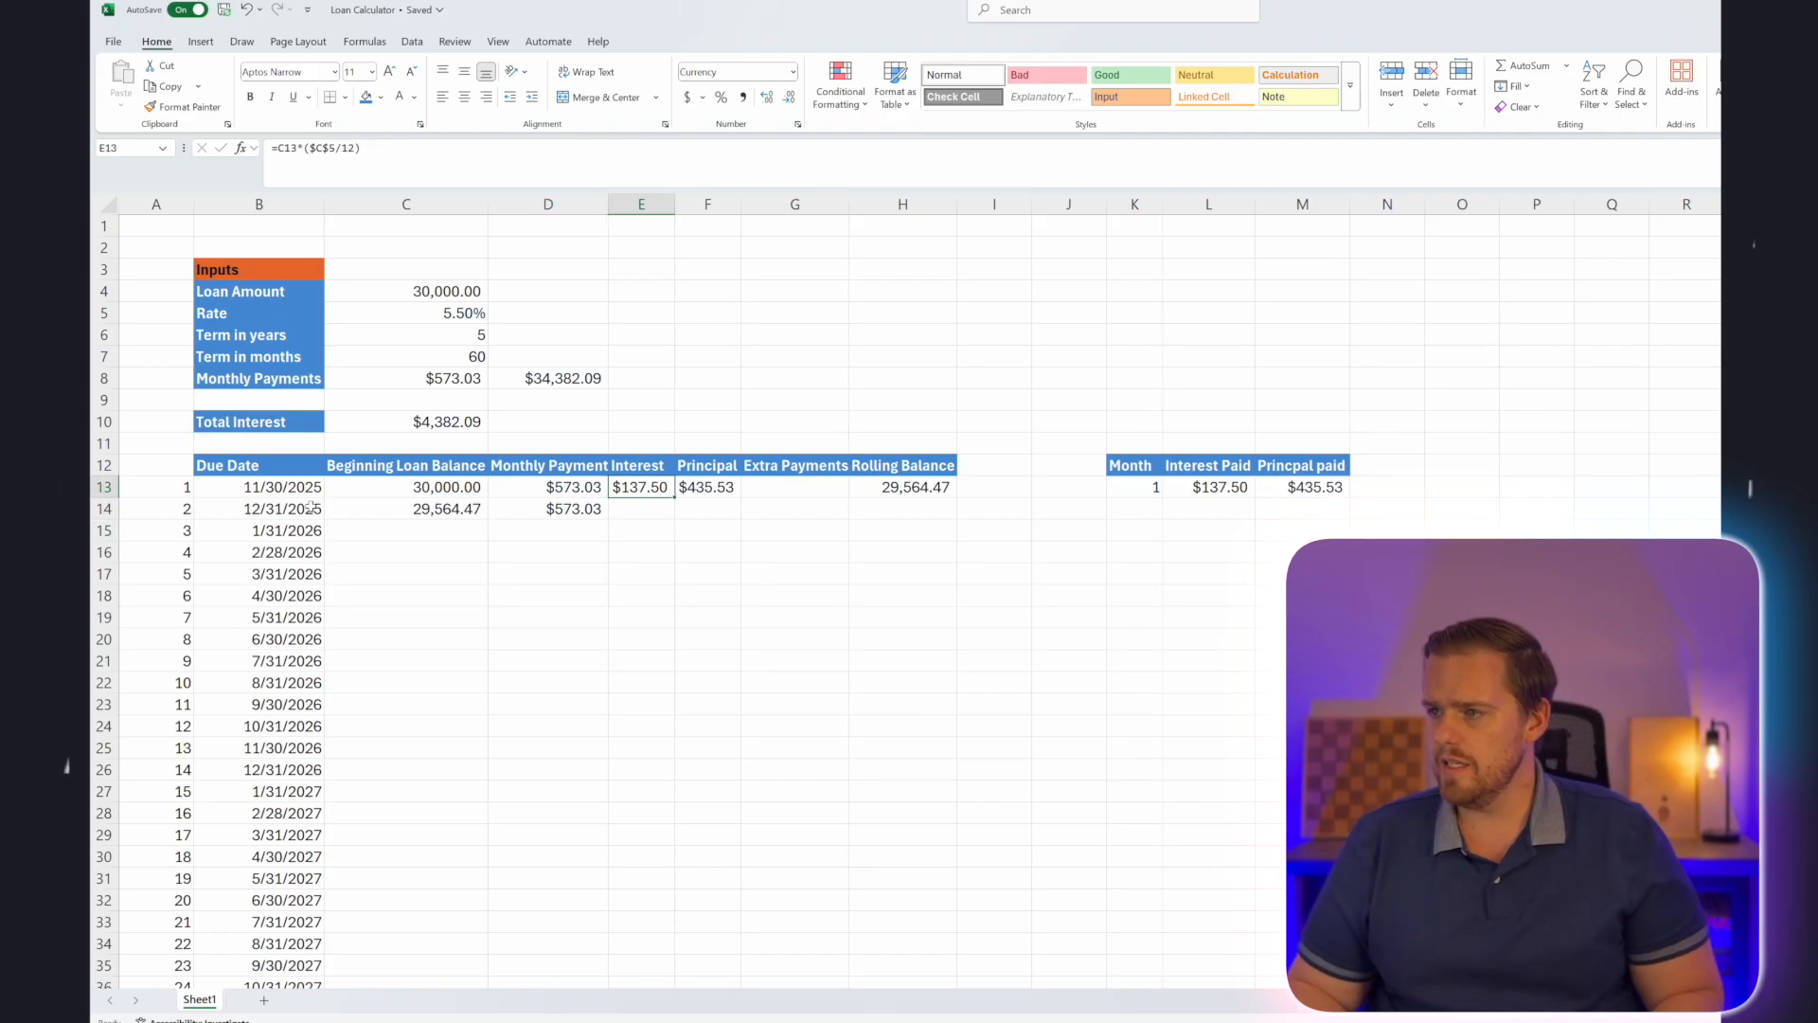
{"action": "key", "text": "Up"}
{"action": "key", "text": "shift+Right"}
{"action": "key", "text": "shift+Right"}
{"action": "key", "text": "shift+Right"}
{"action": "key", "text": "ctrl+c"}
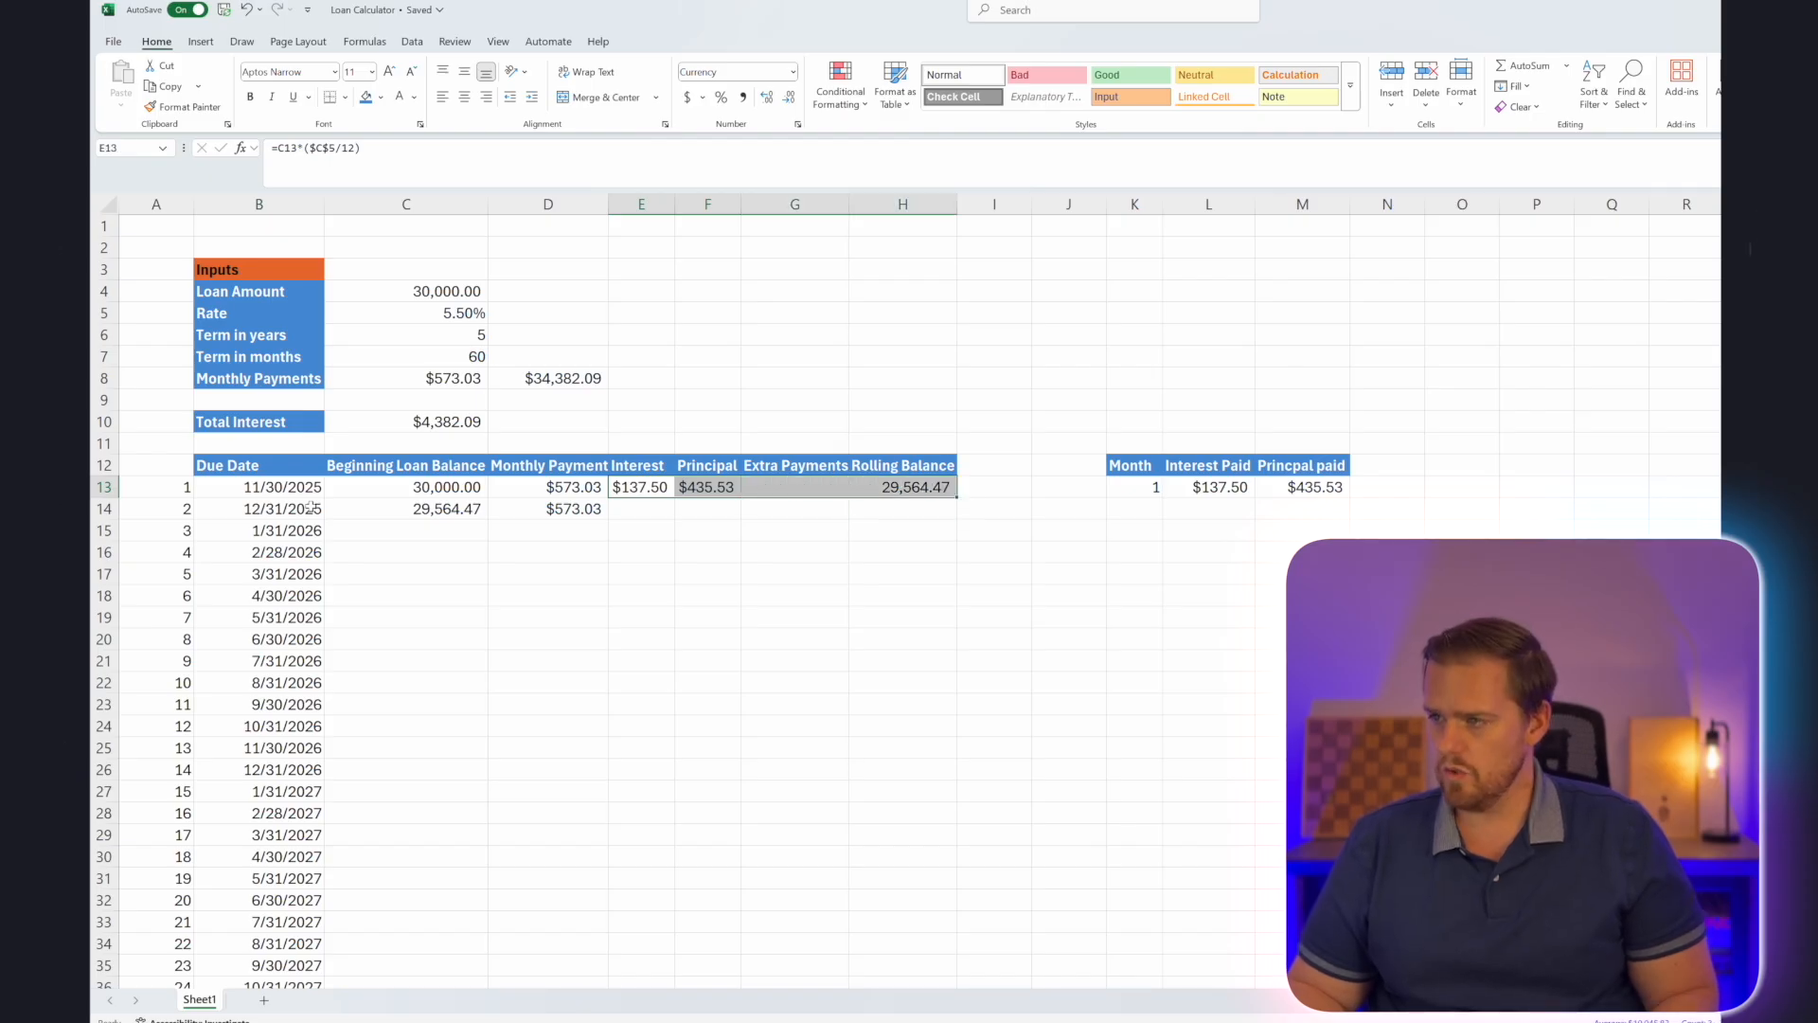
{"action": "key", "text": "shift+Down"}
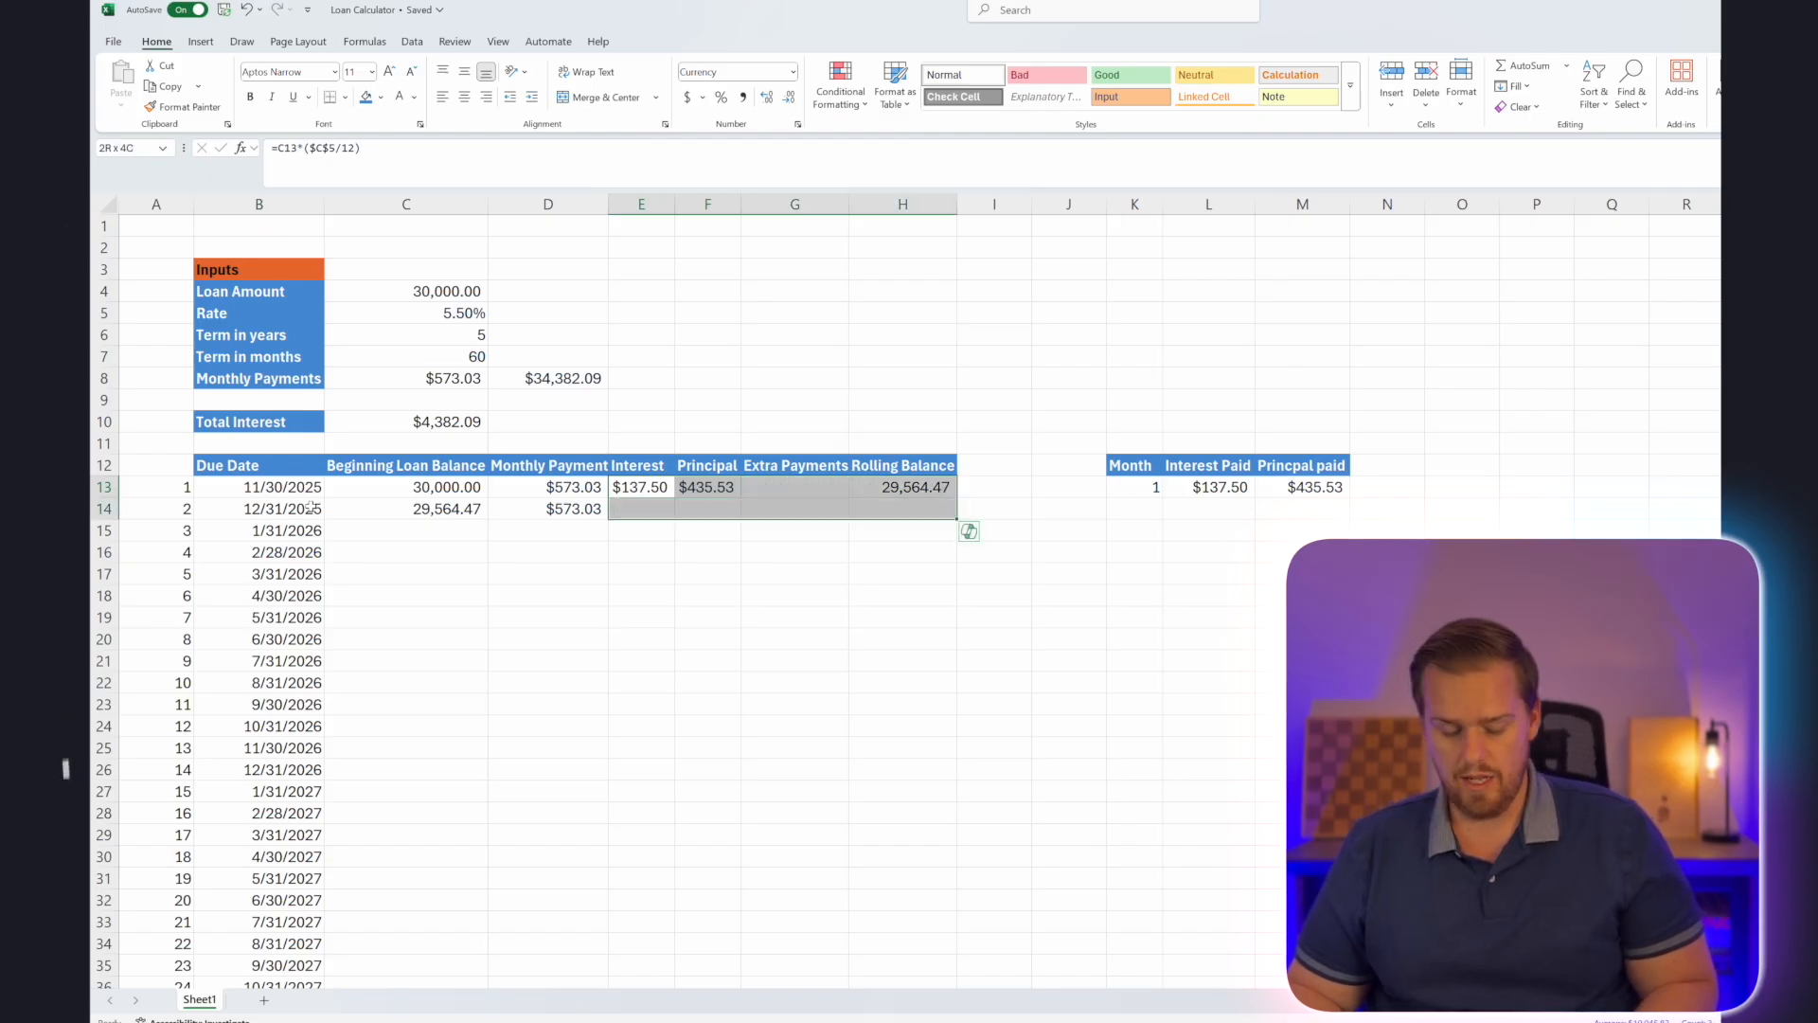
{"action": "key", "text": "ctrl+d"}
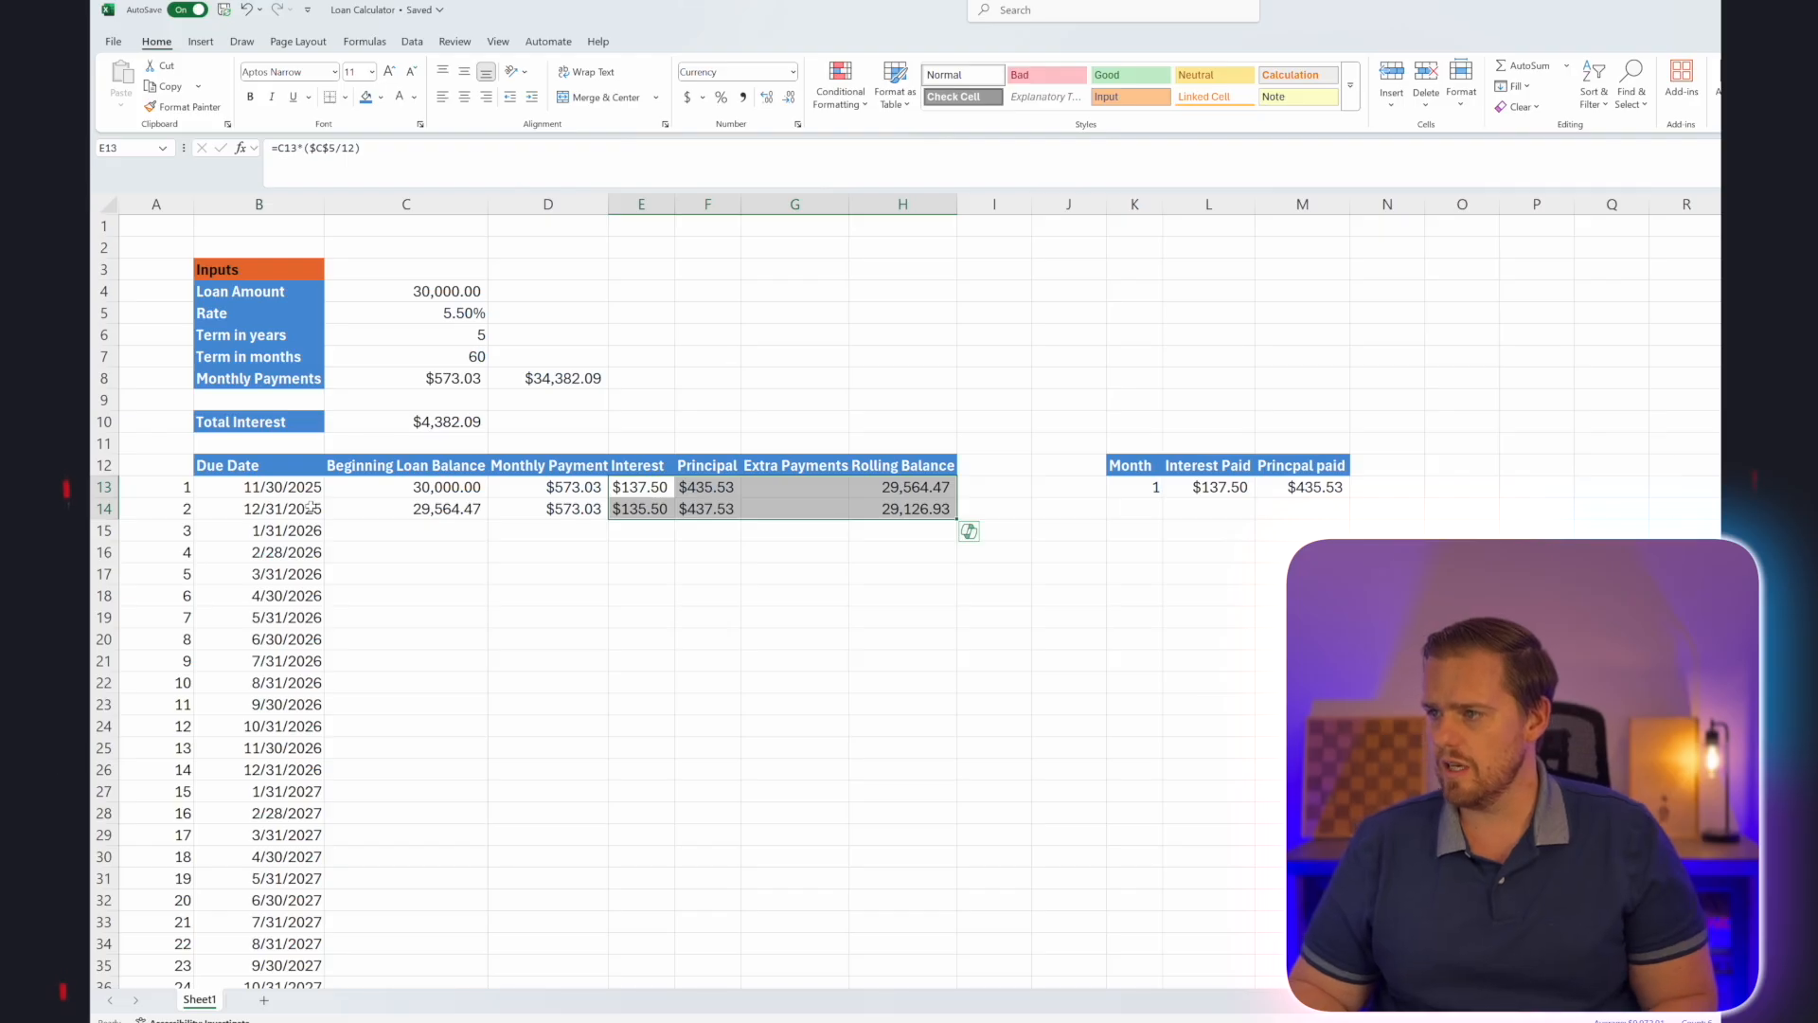
Extend the monthly summary row K13:M13 down one row to add month 2 in row 14.
{"action": "key", "text": "Right"}
{"action": "key", "text": "Right"}
{"action": "key", "text": "Right"}
{"action": "key", "text": "Right"}
{"action": "key", "text": "Right"}
{"action": "key", "text": "Right"}
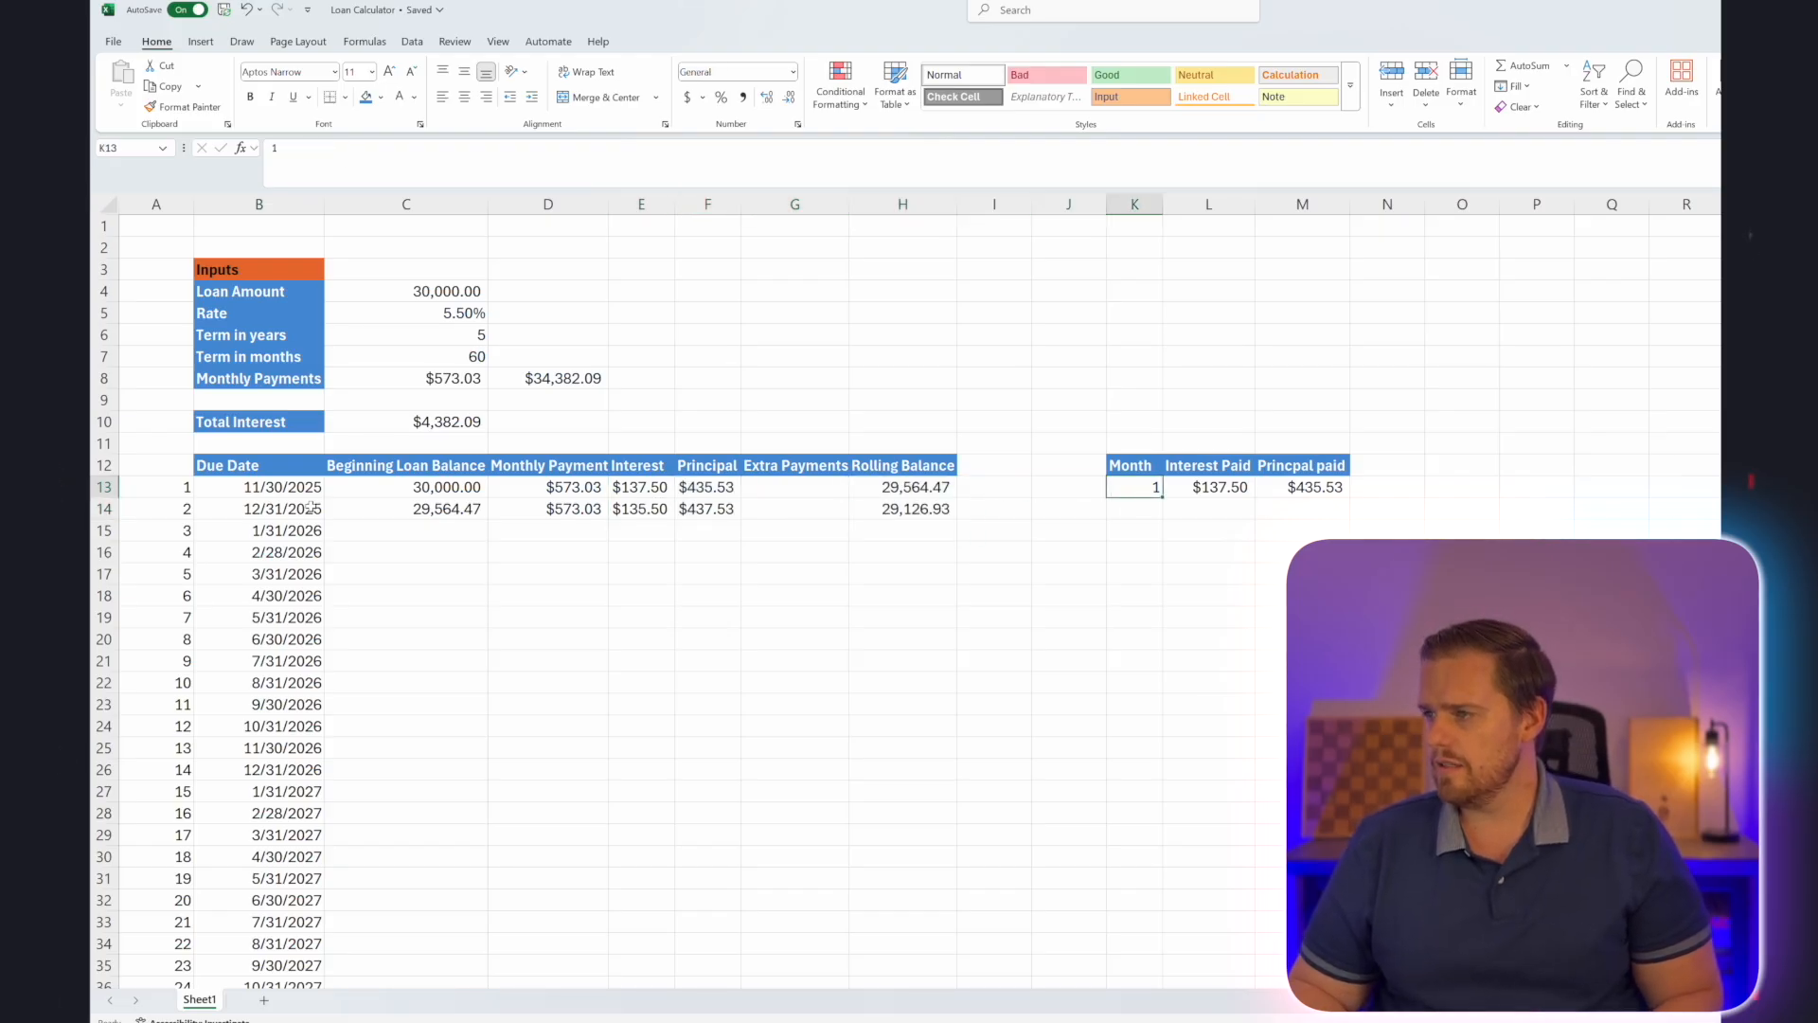
{"action": "key", "text": "shift+Right"}
{"action": "key", "text": "shift+Right"}
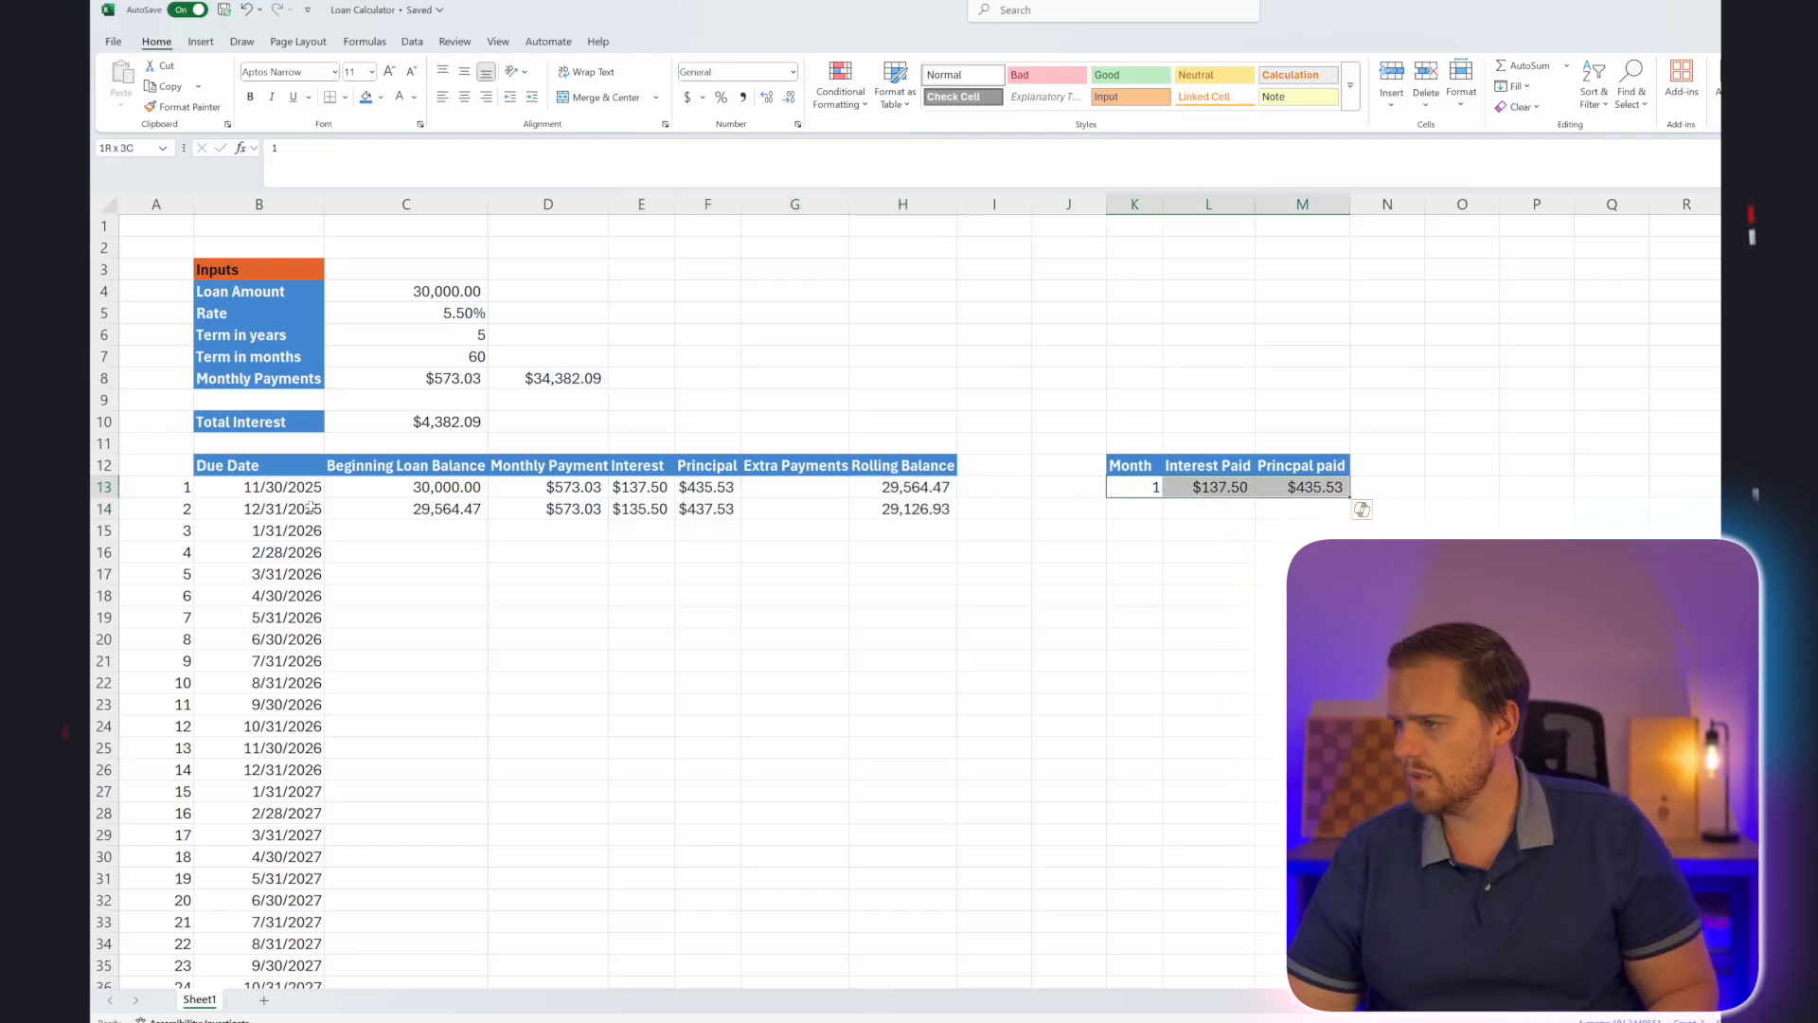
{"action": "left_click_drag", "start_coordinate": [1352, 499], "coordinate": [1352, 520]}
Make the second month's Interest Paid in L14 cumulative by changing its formula to =E14+L13.
{"action": "left_click", "coordinate": [1208, 509]}
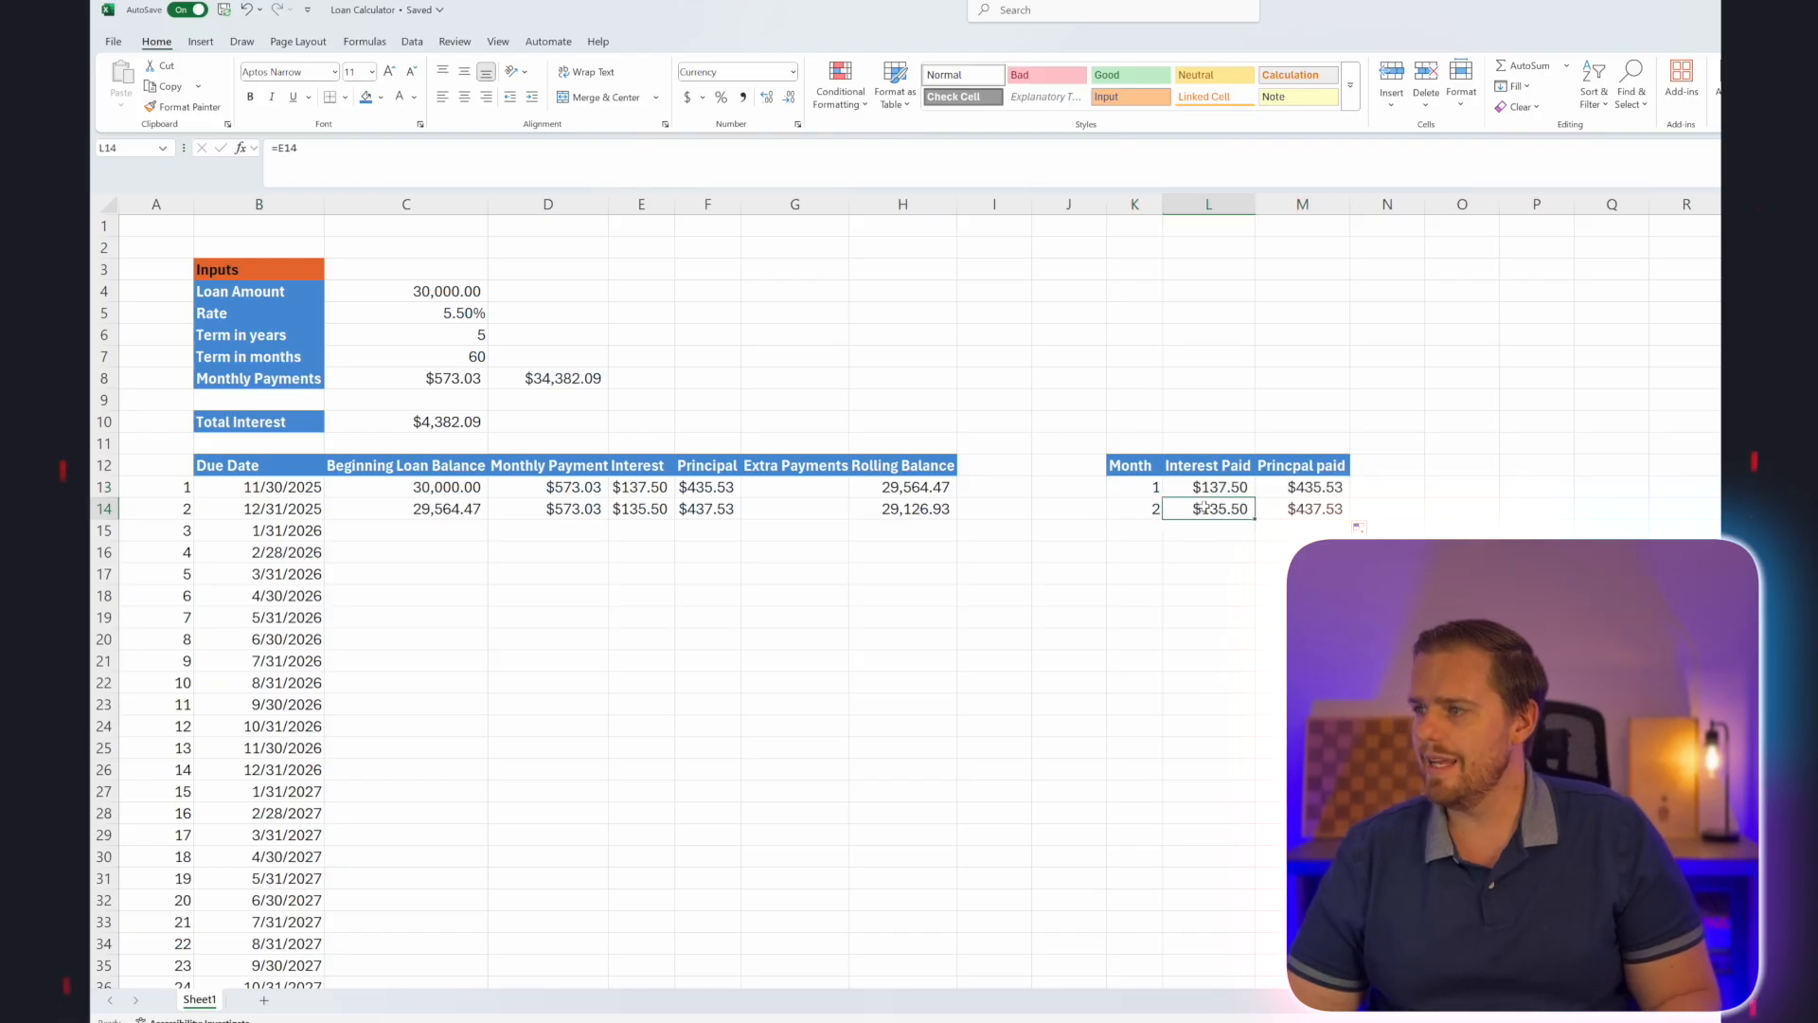
{"action": "double_click", "coordinate": [1217, 513]}
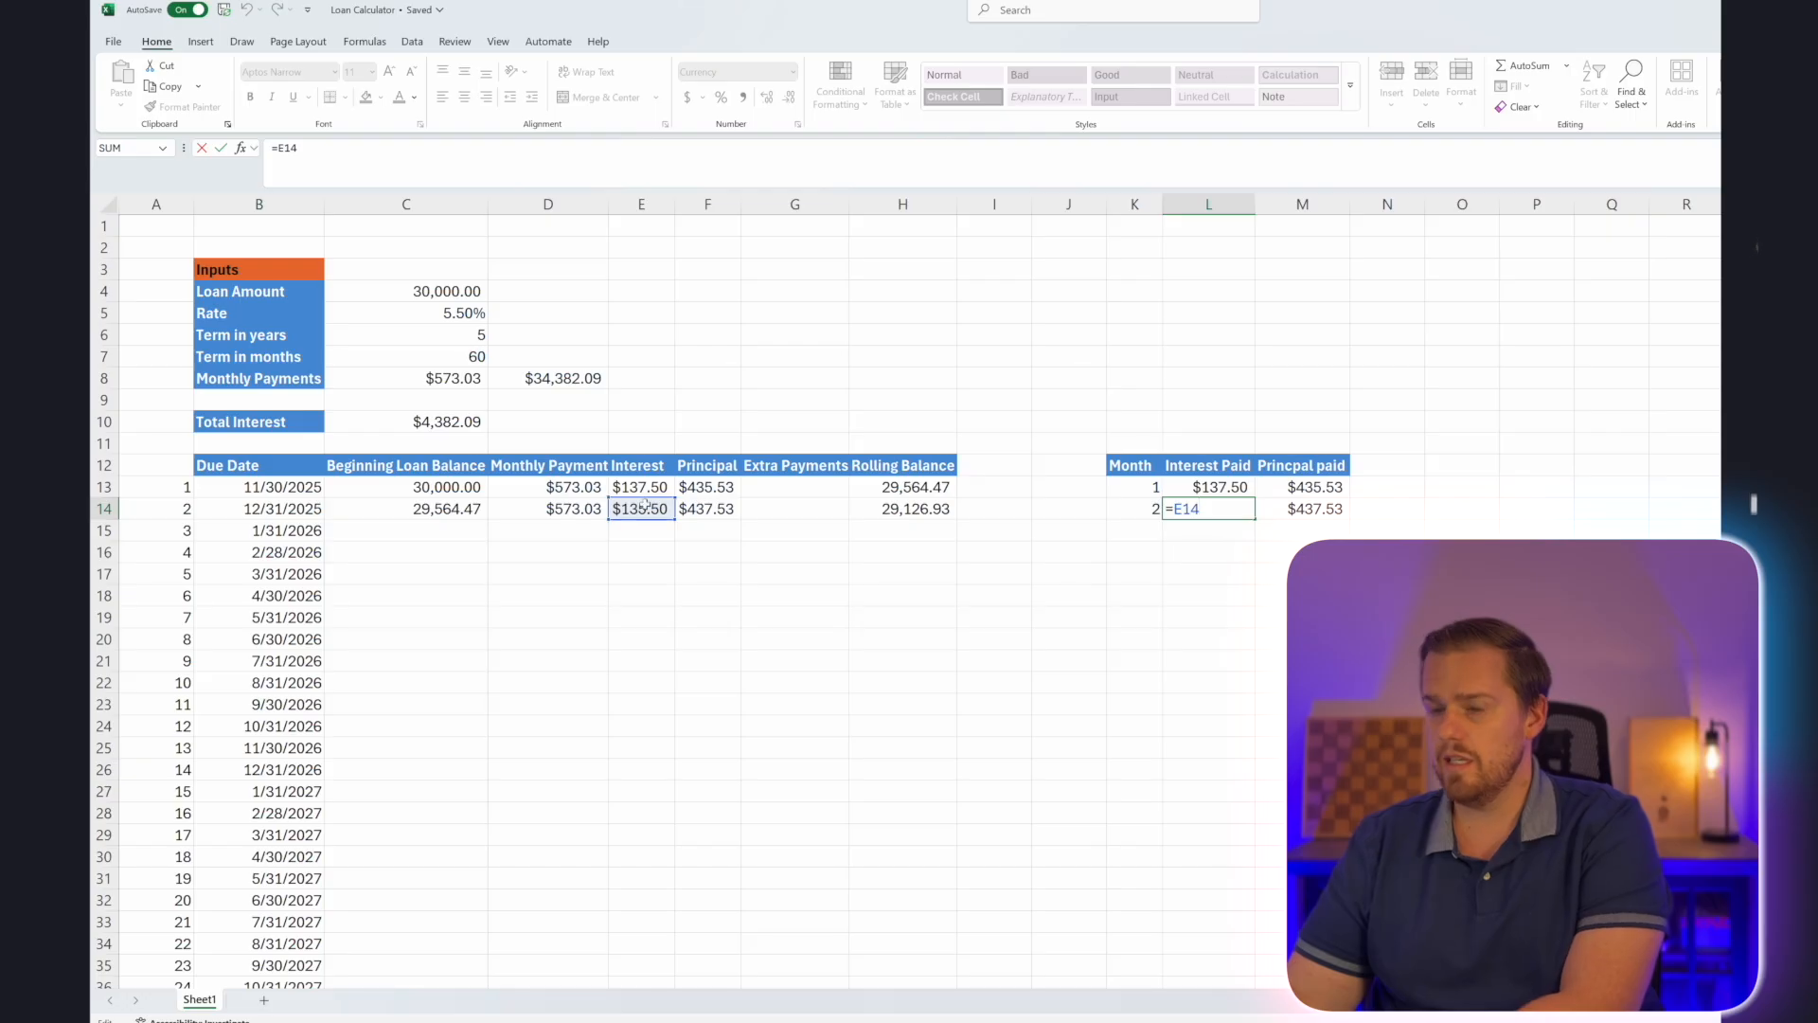
{"action": "type", "text": "+"}
{"action": "left_click", "coordinate": [1220, 487]}
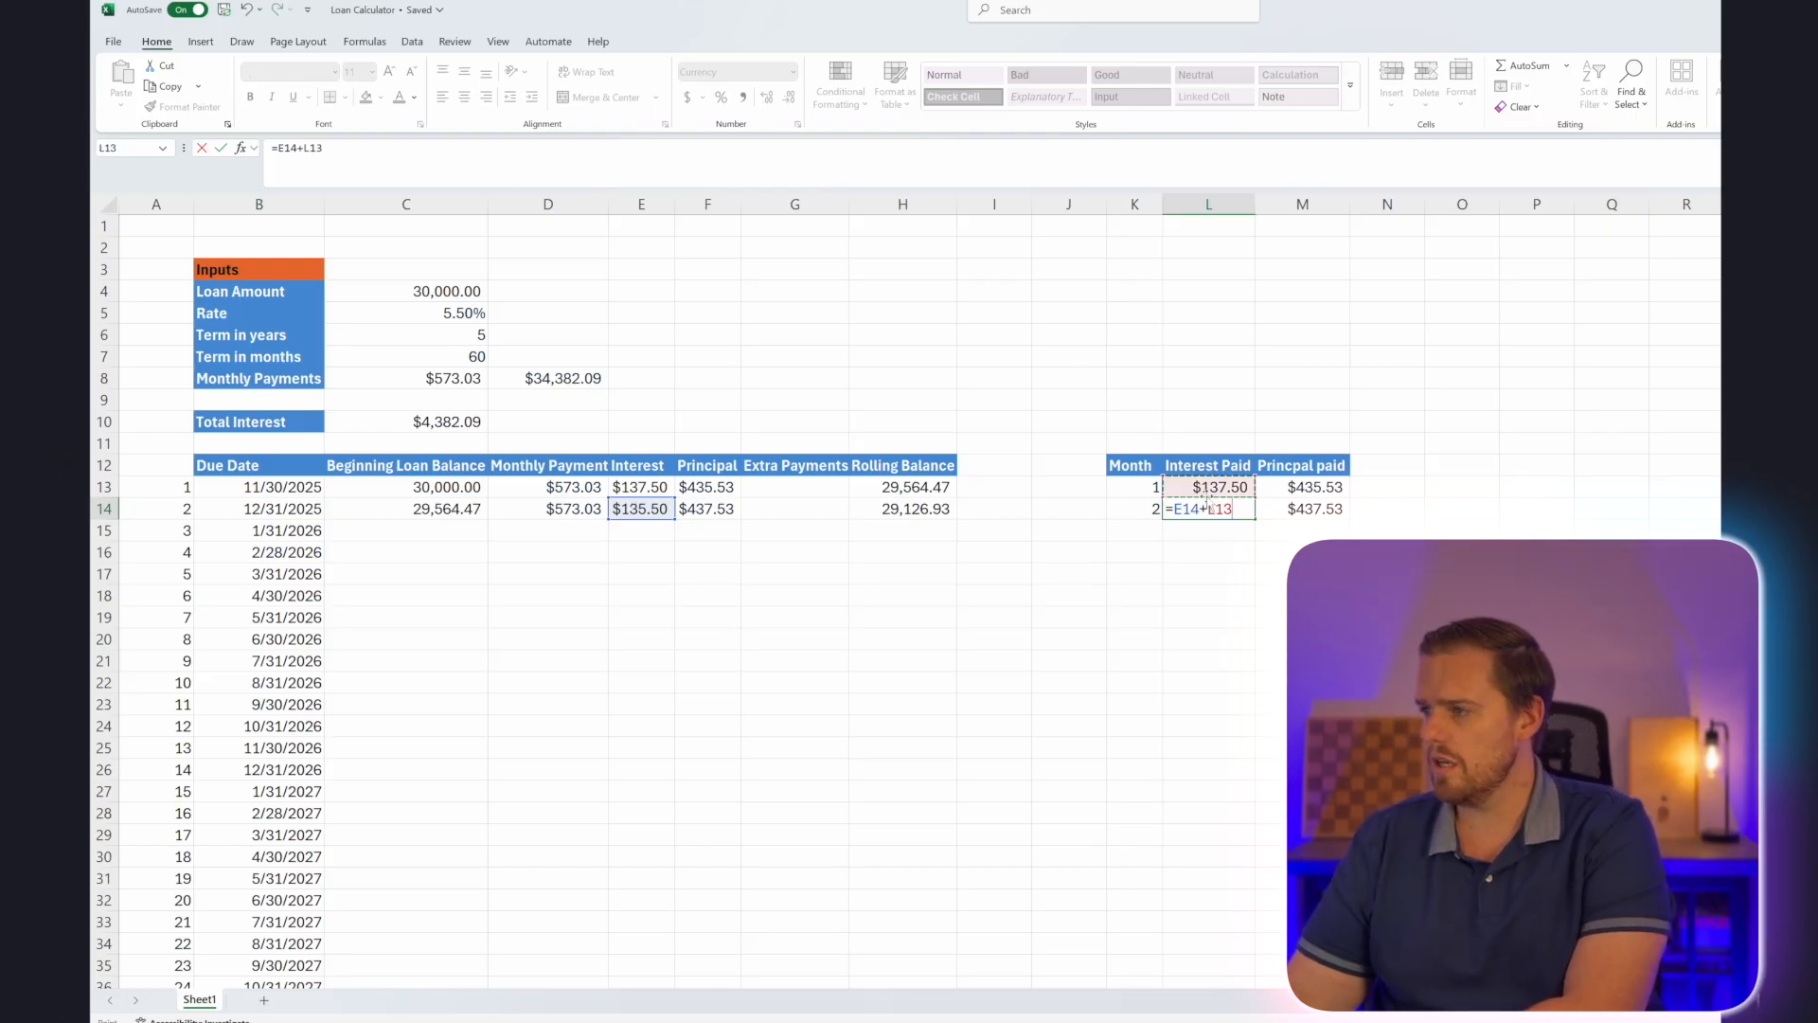
{"action": "key", "text": "Return"}
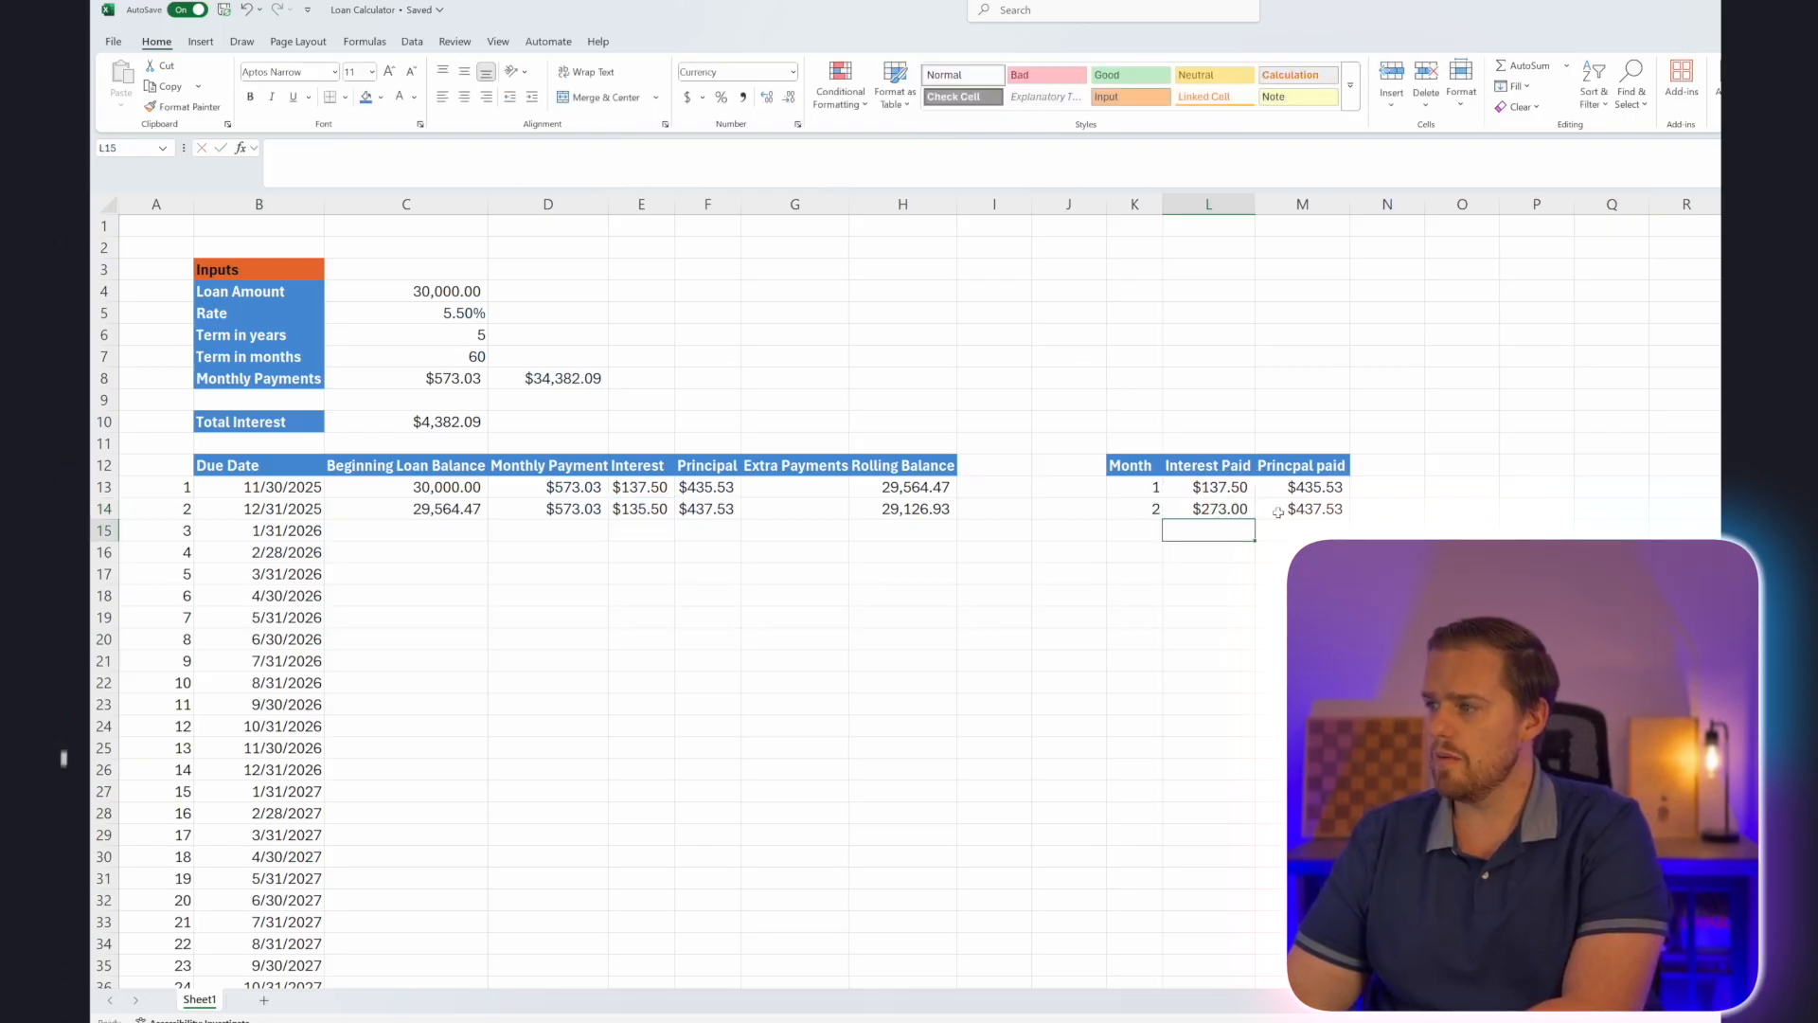
Make the second month's principal paid in M14 cumulative with the formula =M13+F14.
{"action": "left_click", "coordinate": [1278, 511]}
{"action": "type", "text": "="}
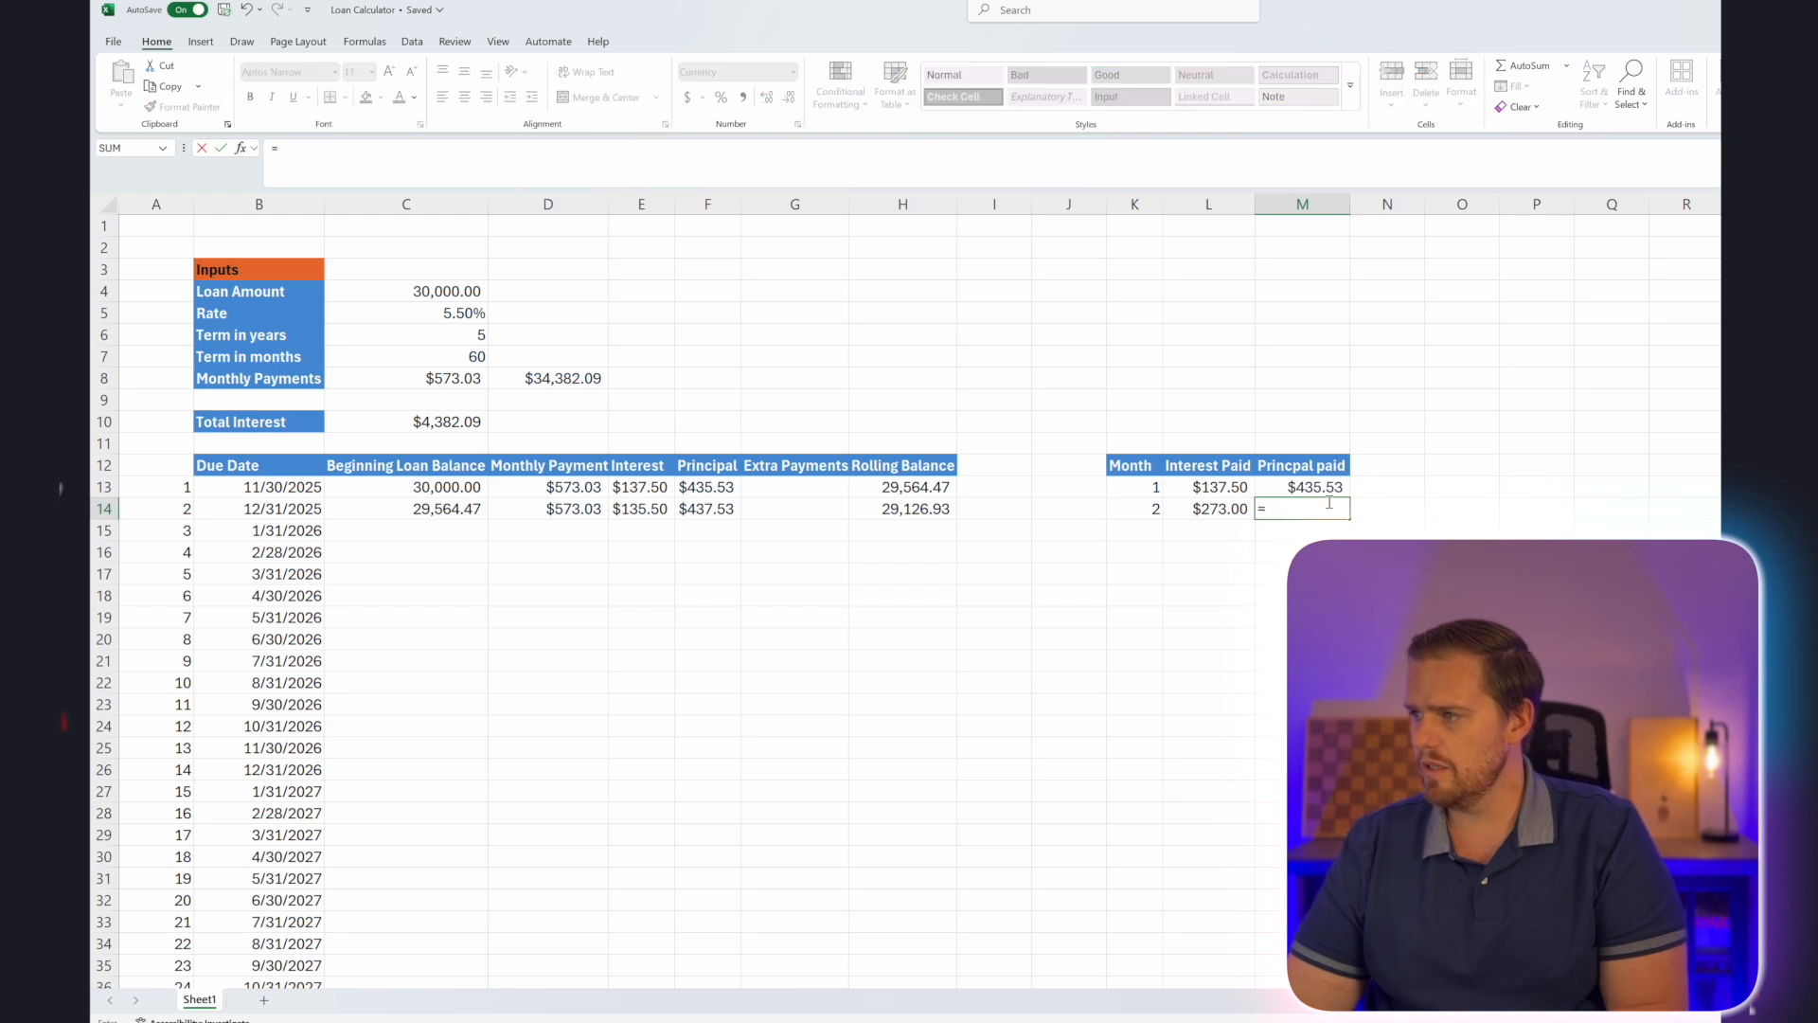
{"action": "left_click", "coordinate": [1314, 487]}
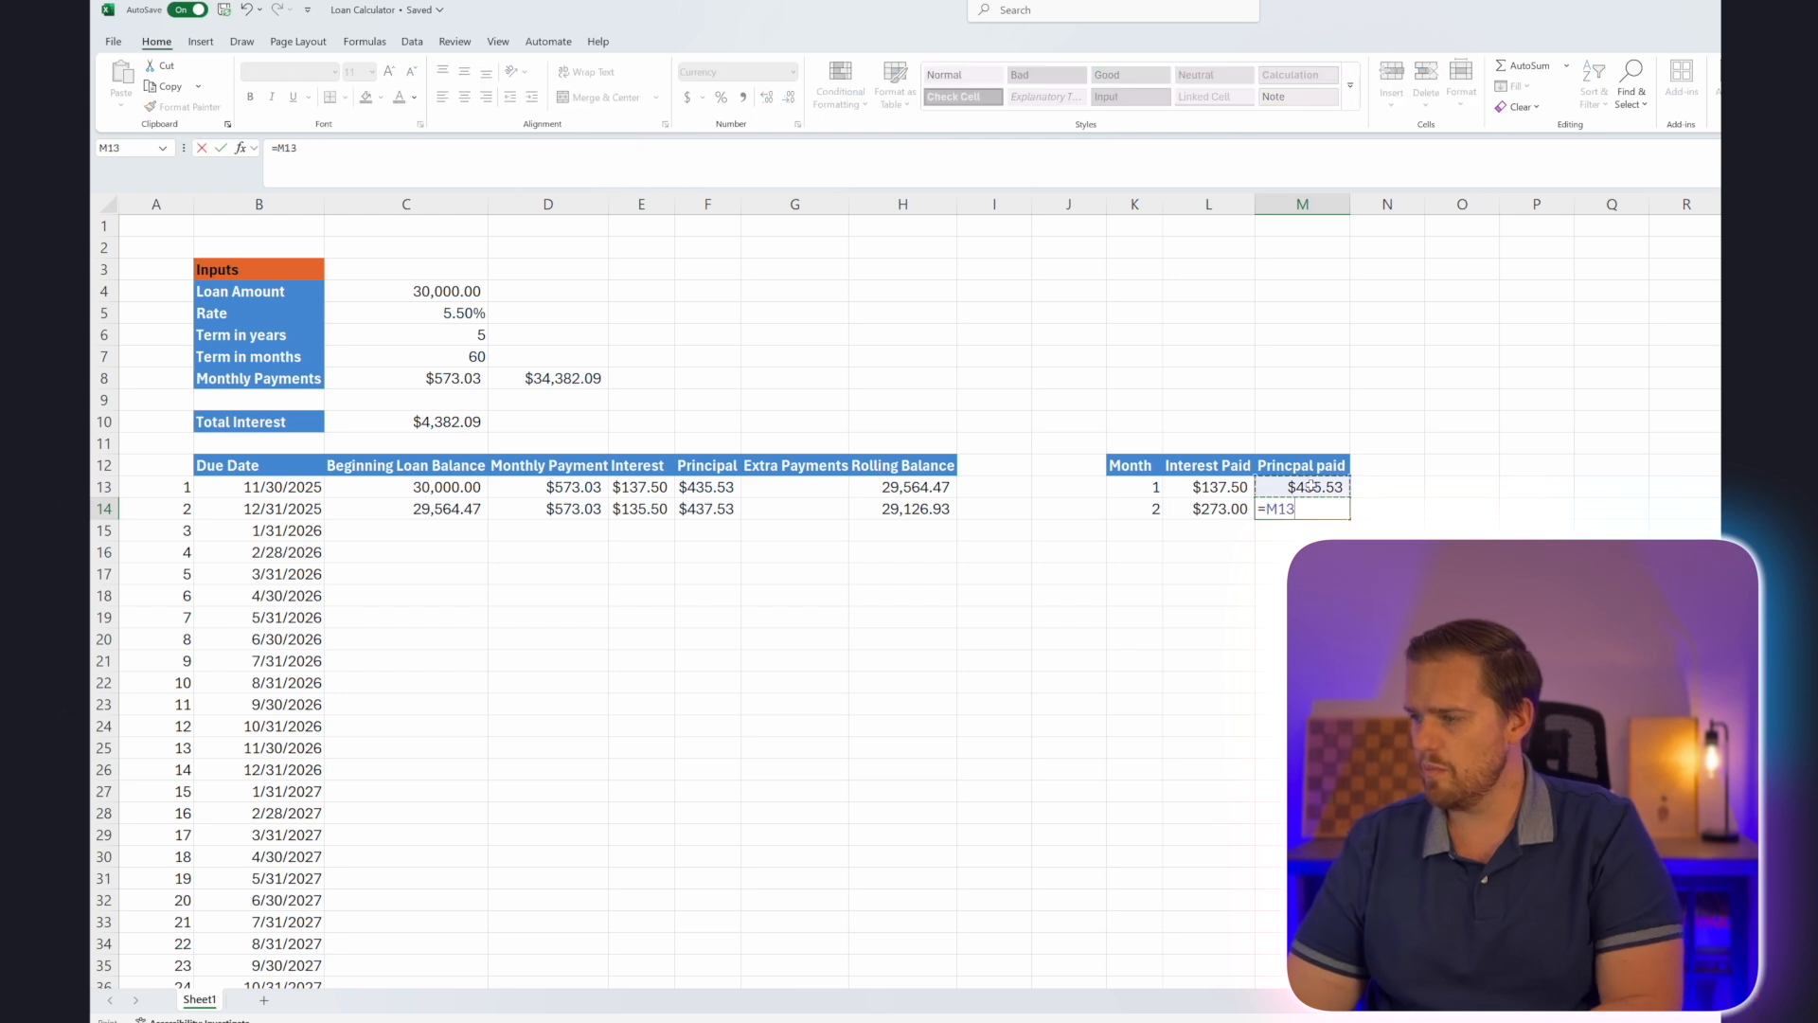
{"action": "left_click", "coordinate": [705, 510]}
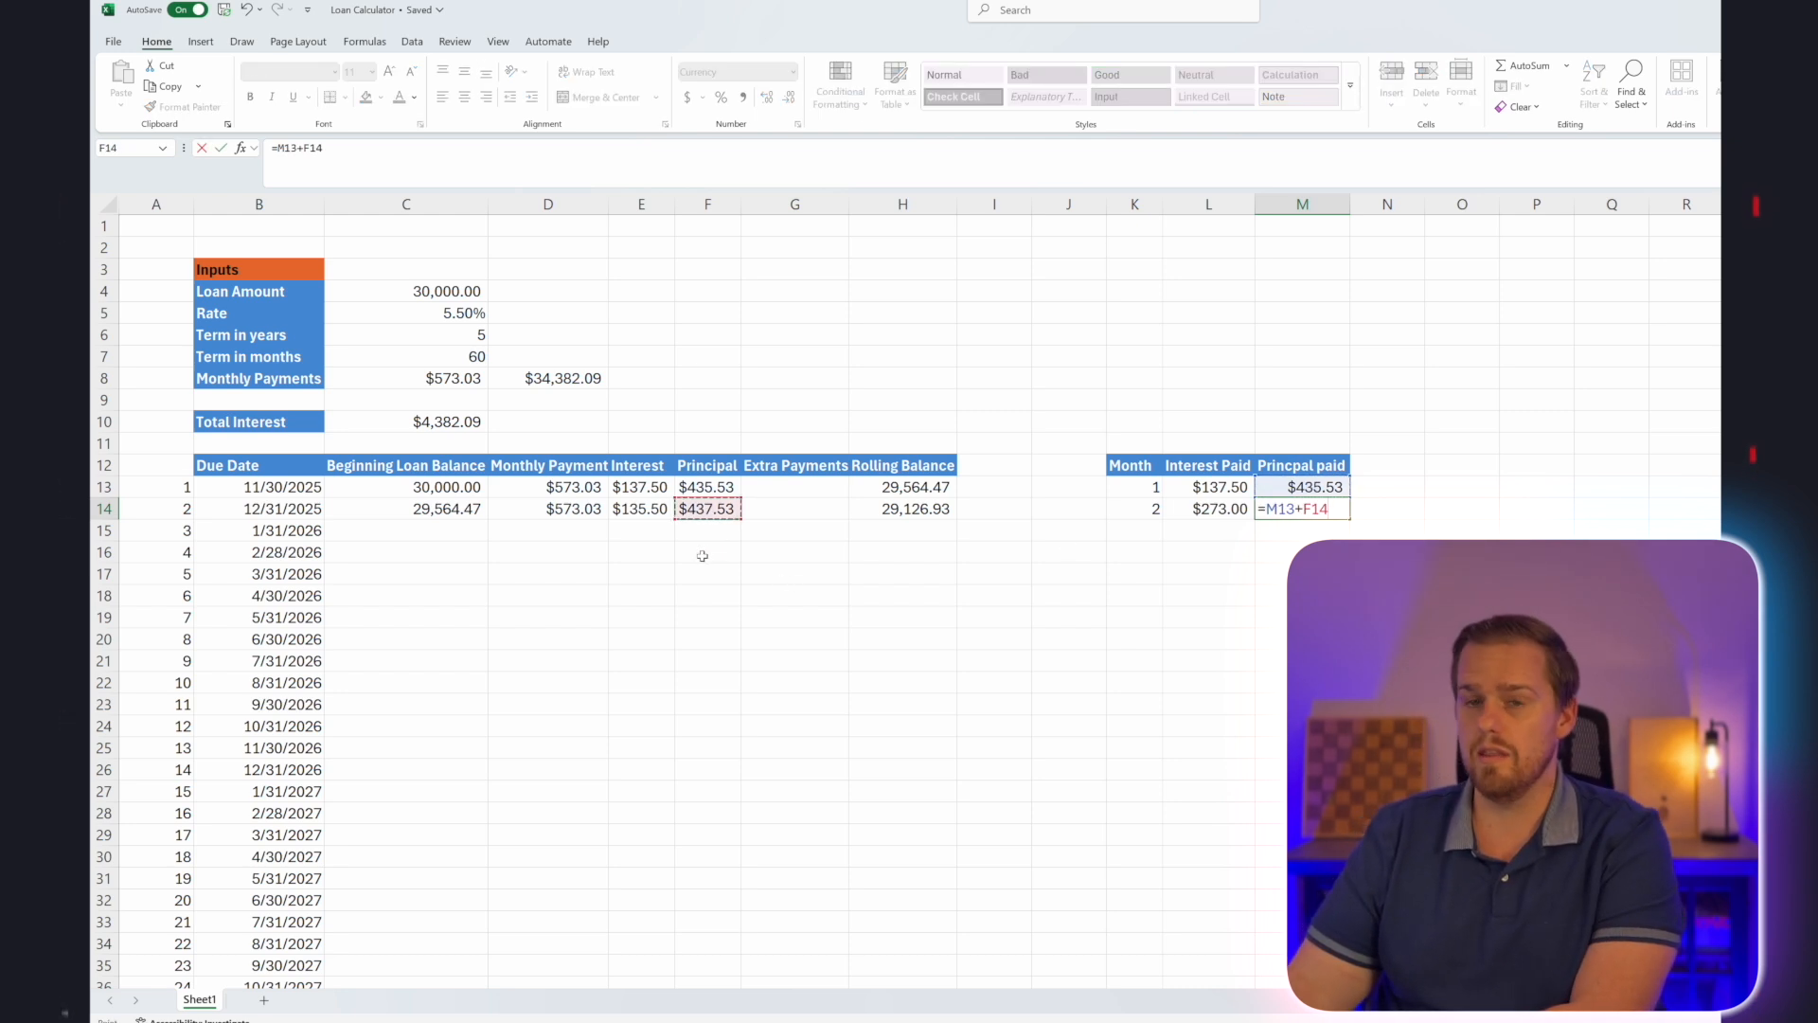
{"action": "key", "text": "Return"}
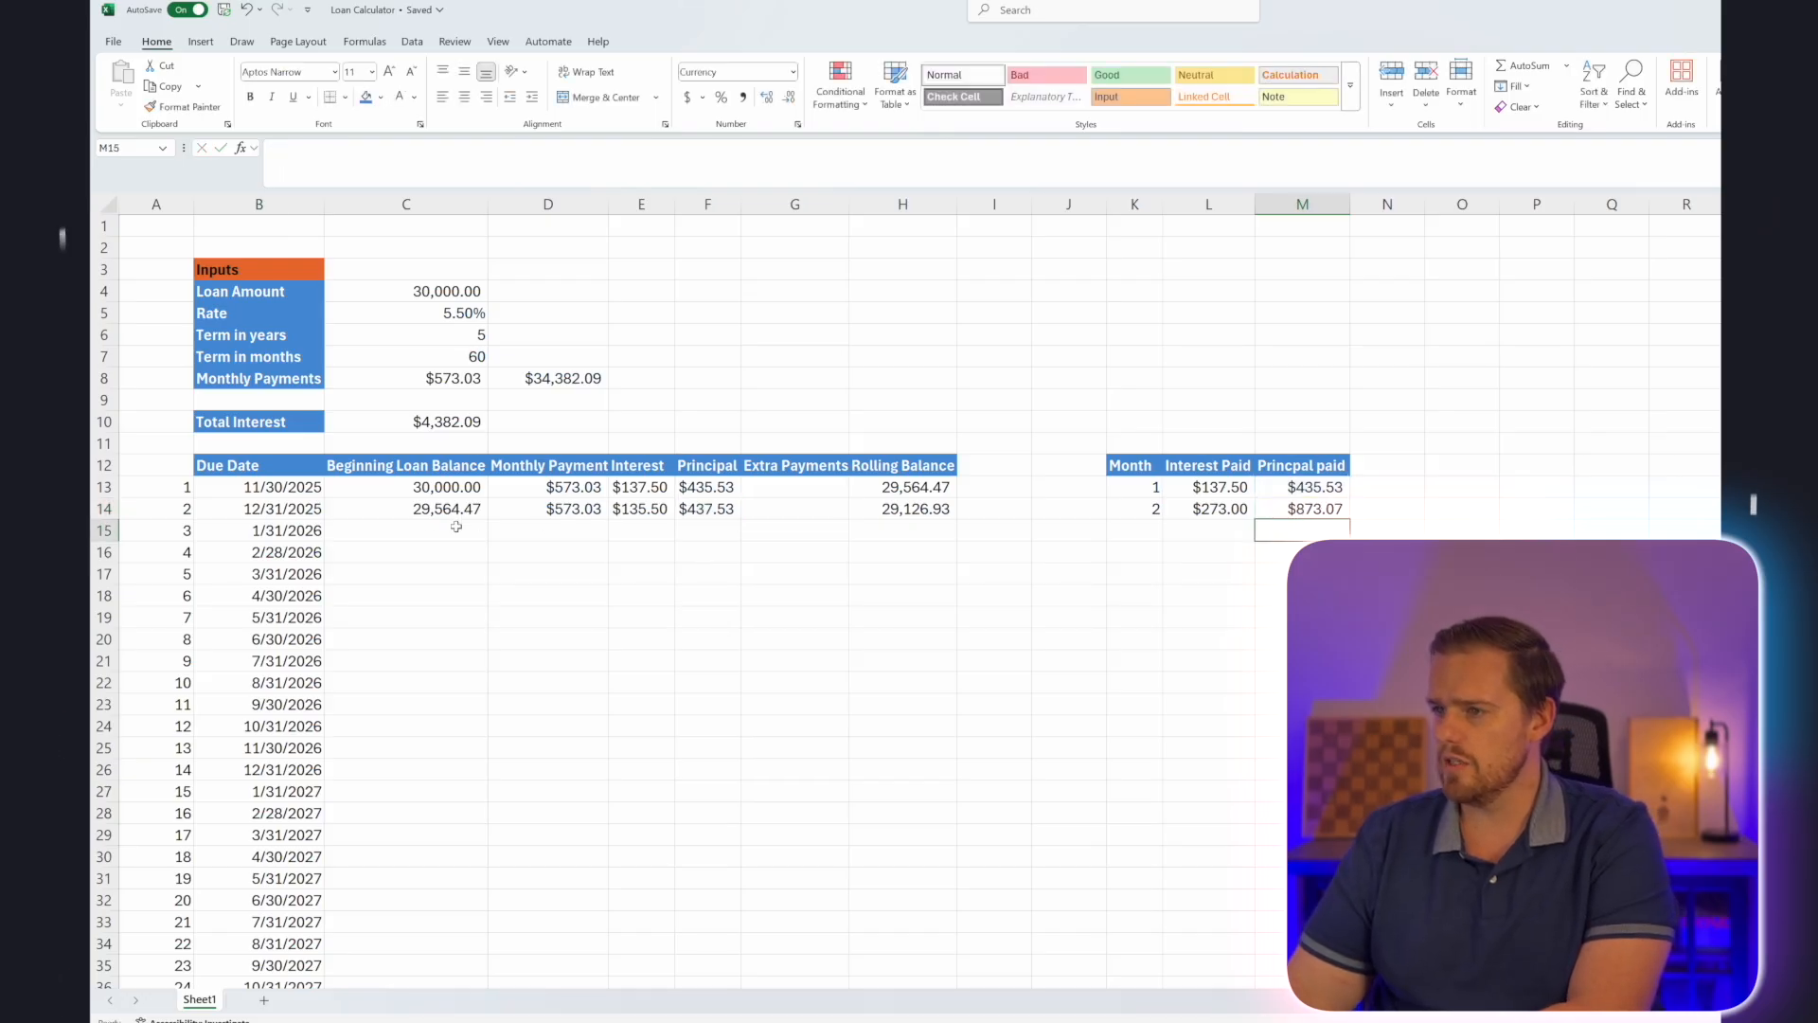
Fill the month 2 formulas in C14:M14 down through month 60 in row 72 and check the final payment and rolling balance.
{"action": "left_click_drag", "start_coordinate": [428, 508], "coordinate": [1297, 512]}
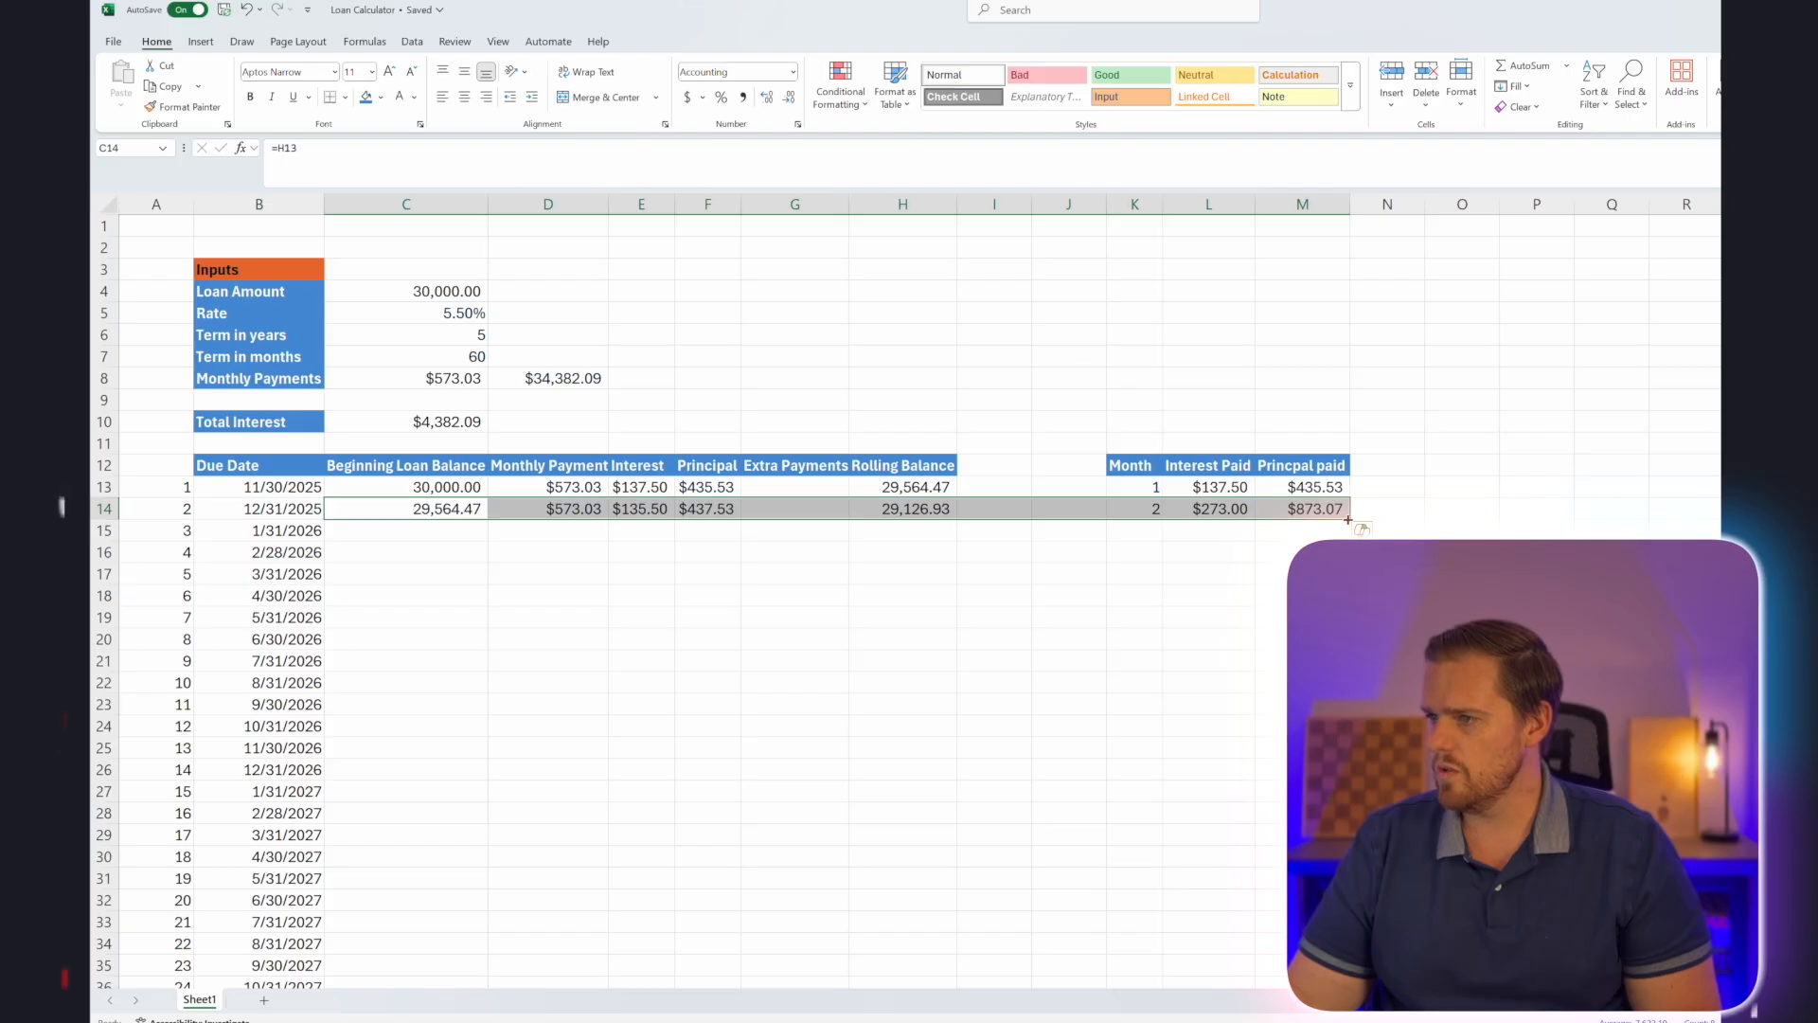
{"action": "double_click", "coordinate": [1347, 520]}
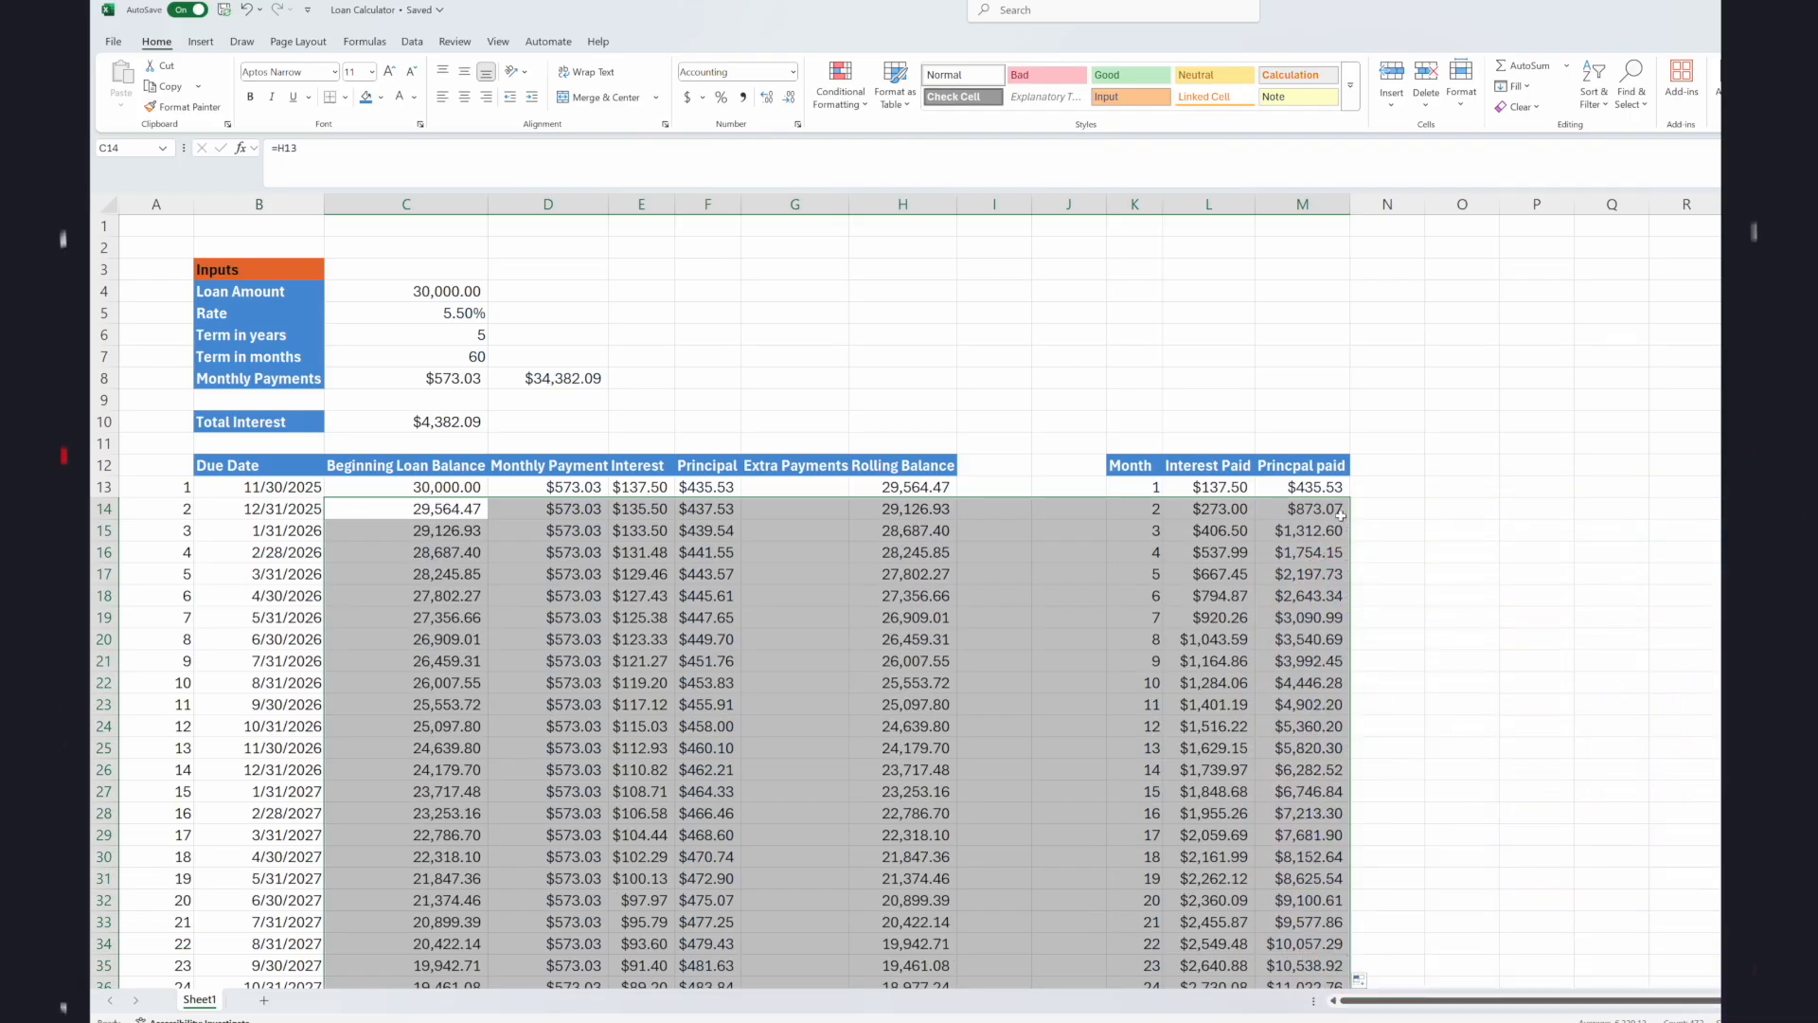
{"action": "scroll", "coordinate": [1231, 511], "scroll_direction": "down", "scroll_amount": 20}
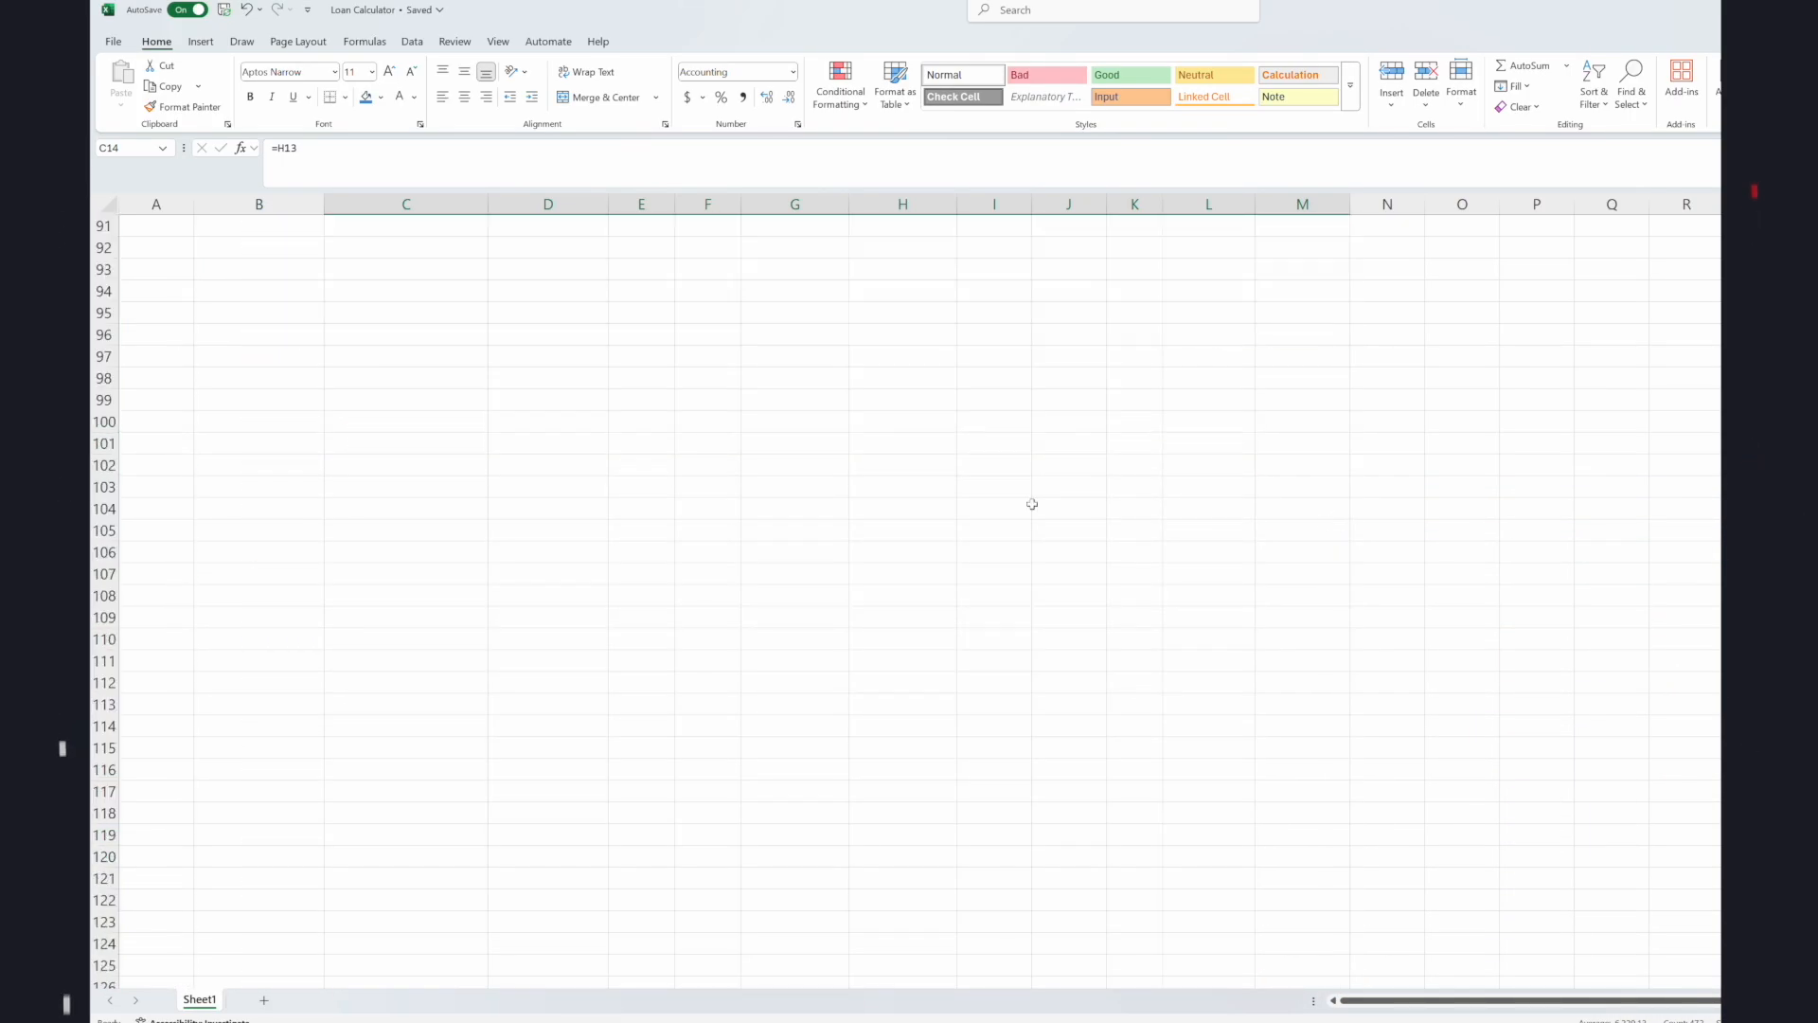
{"action": "scroll", "coordinate": [636, 501], "scroll_direction": "up", "scroll_amount": 15}
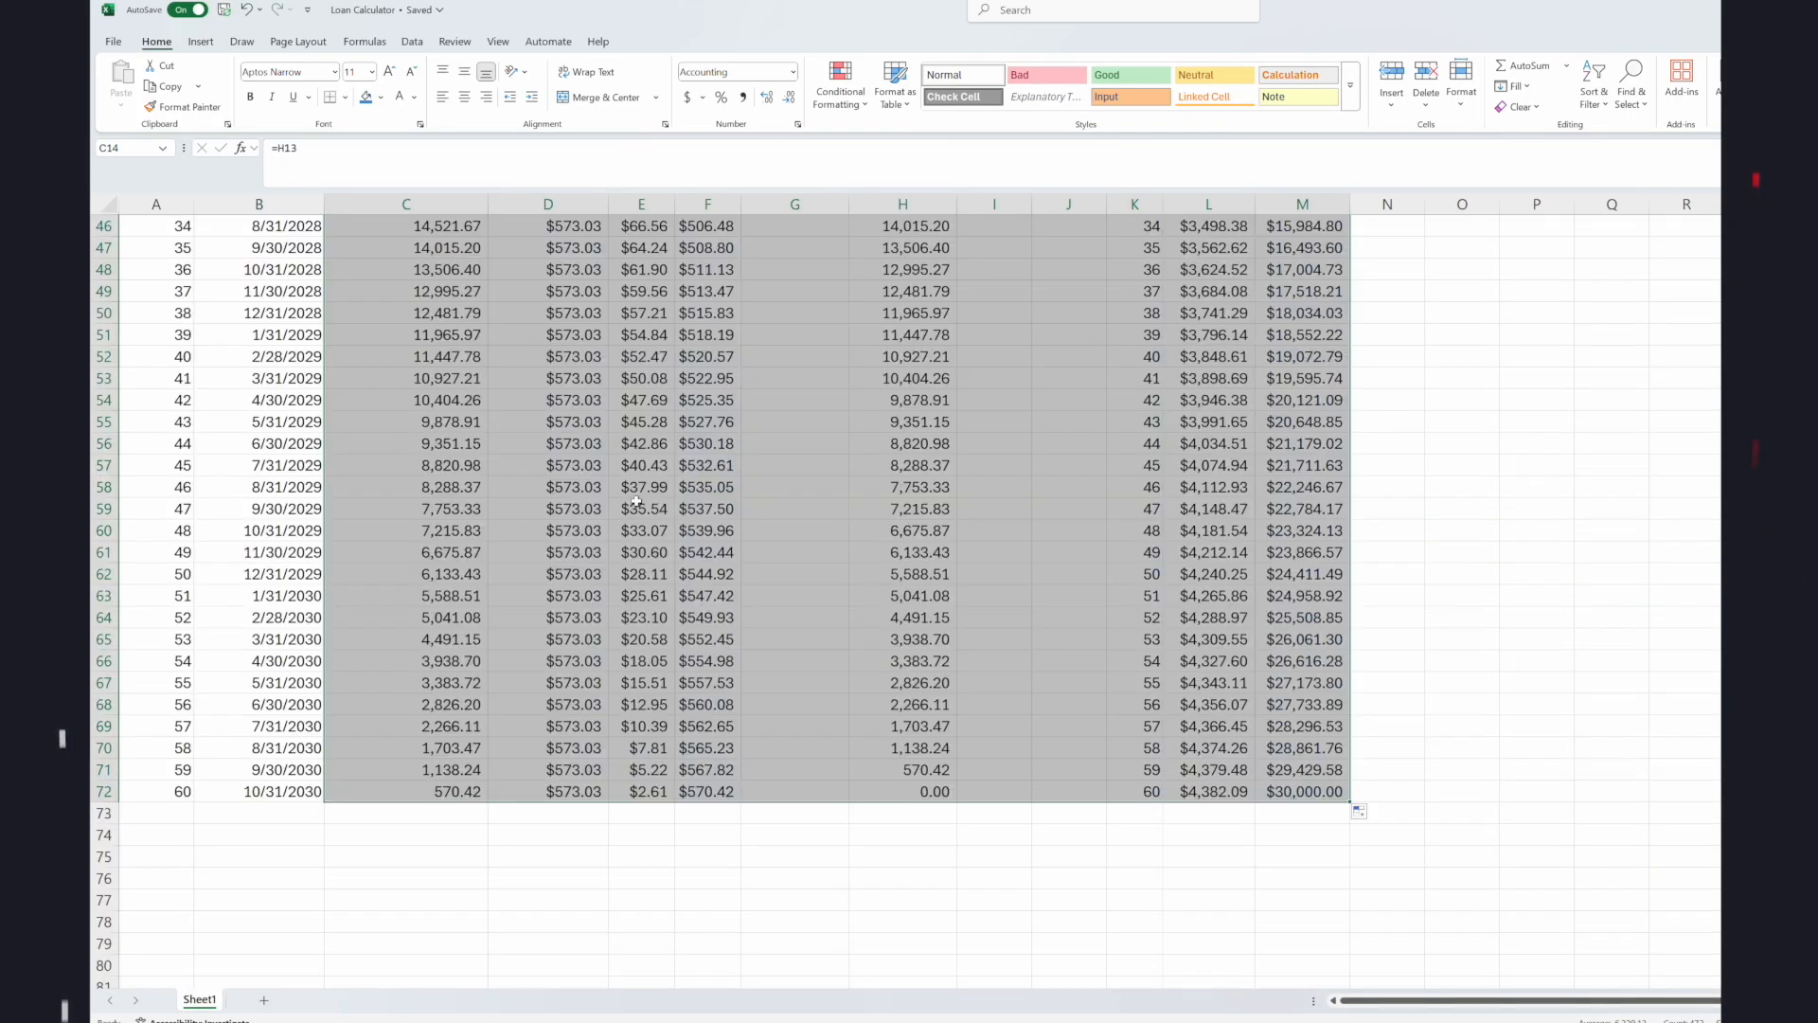
{"action": "left_click", "coordinate": [559, 793]}
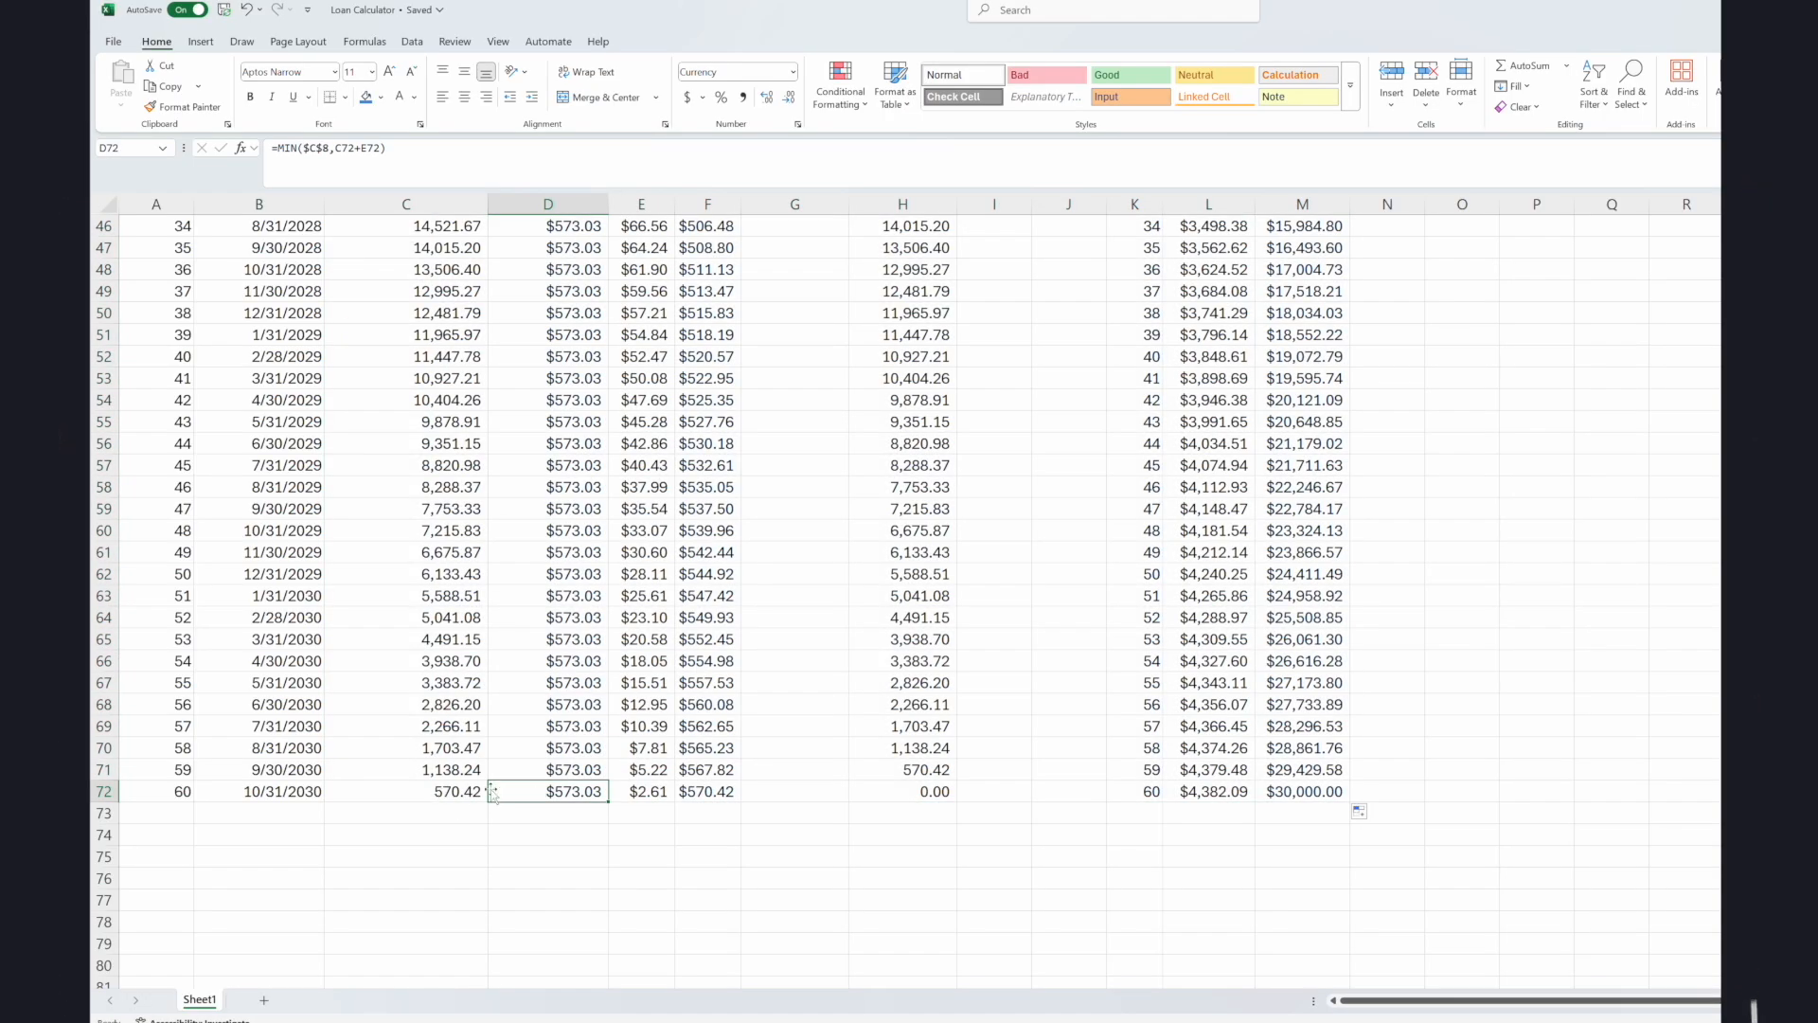
{"action": "left_click", "coordinate": [918, 794]}
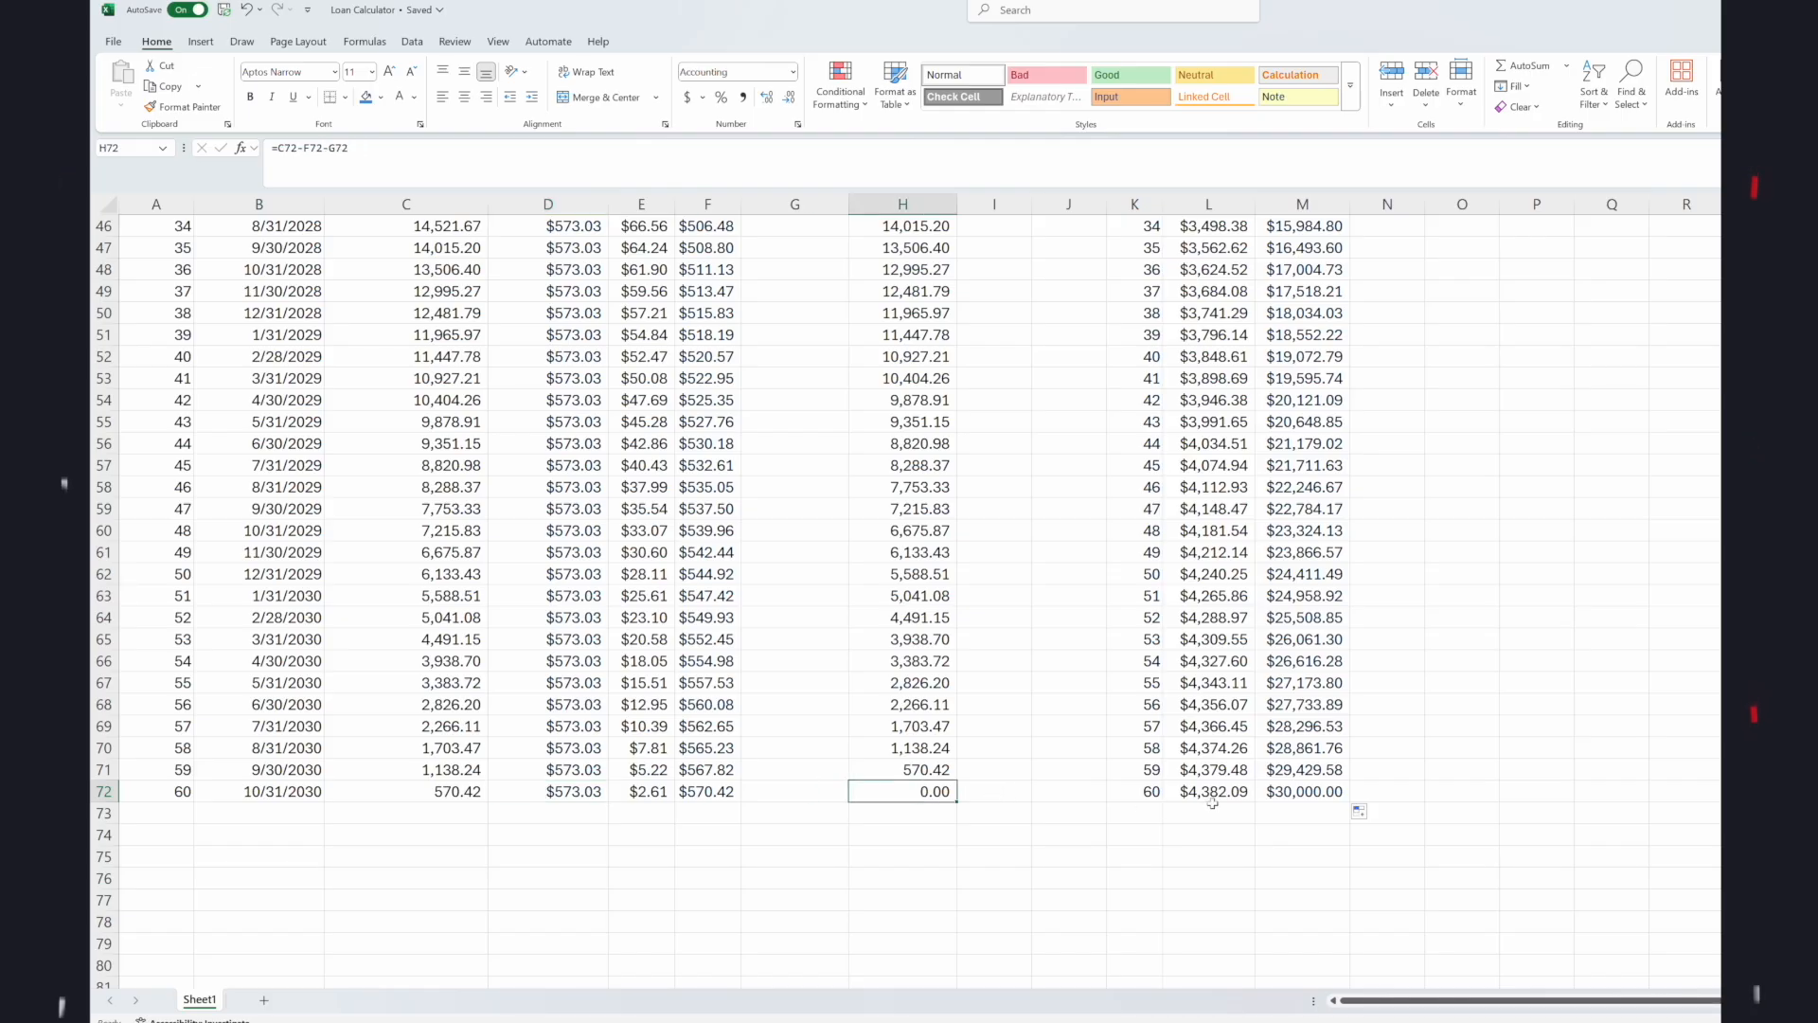
{"action": "left_click", "coordinate": [1246, 747]}
{"action": "scroll", "coordinate": [1246, 747], "scroll_direction": "up", "scroll_amount": 15}
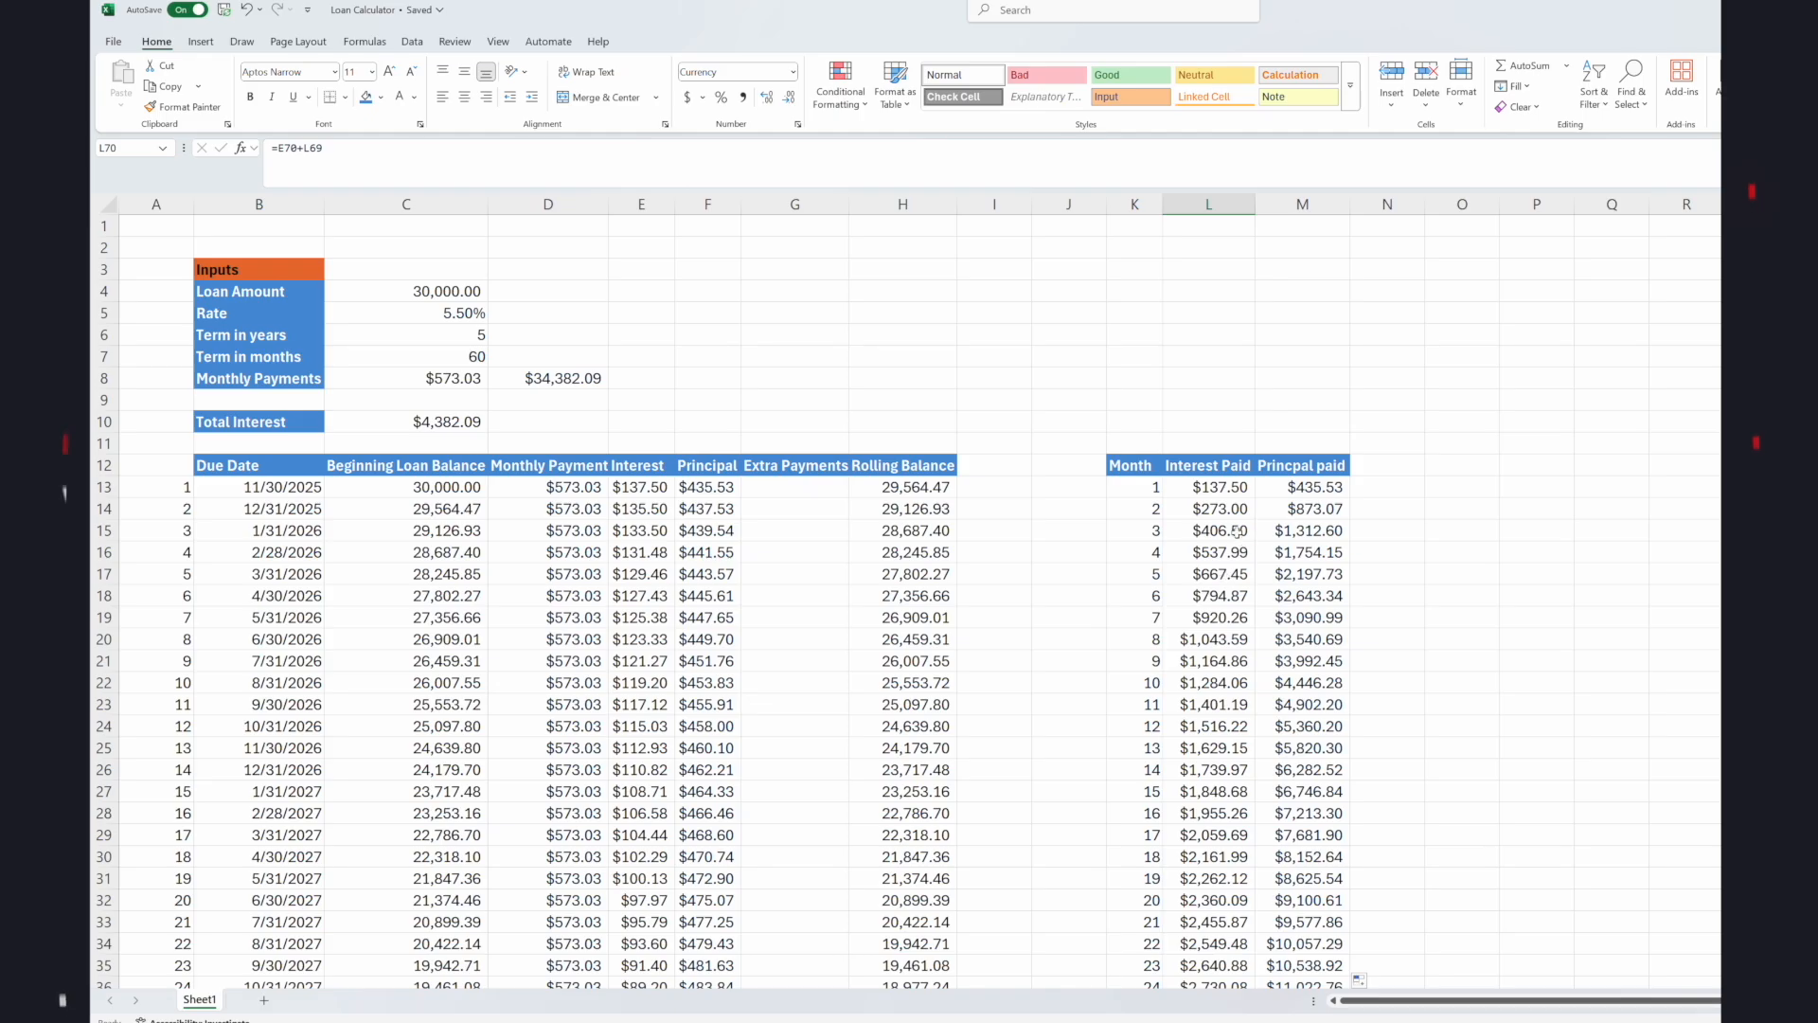
Label K7 "Principal Paid" and K8 "Interest Paid" above the monthly summary, and fit column K's width to the labels.
{"action": "left_click", "coordinate": [1194, 379]}
{"action": "left_click", "coordinate": [1125, 379]}
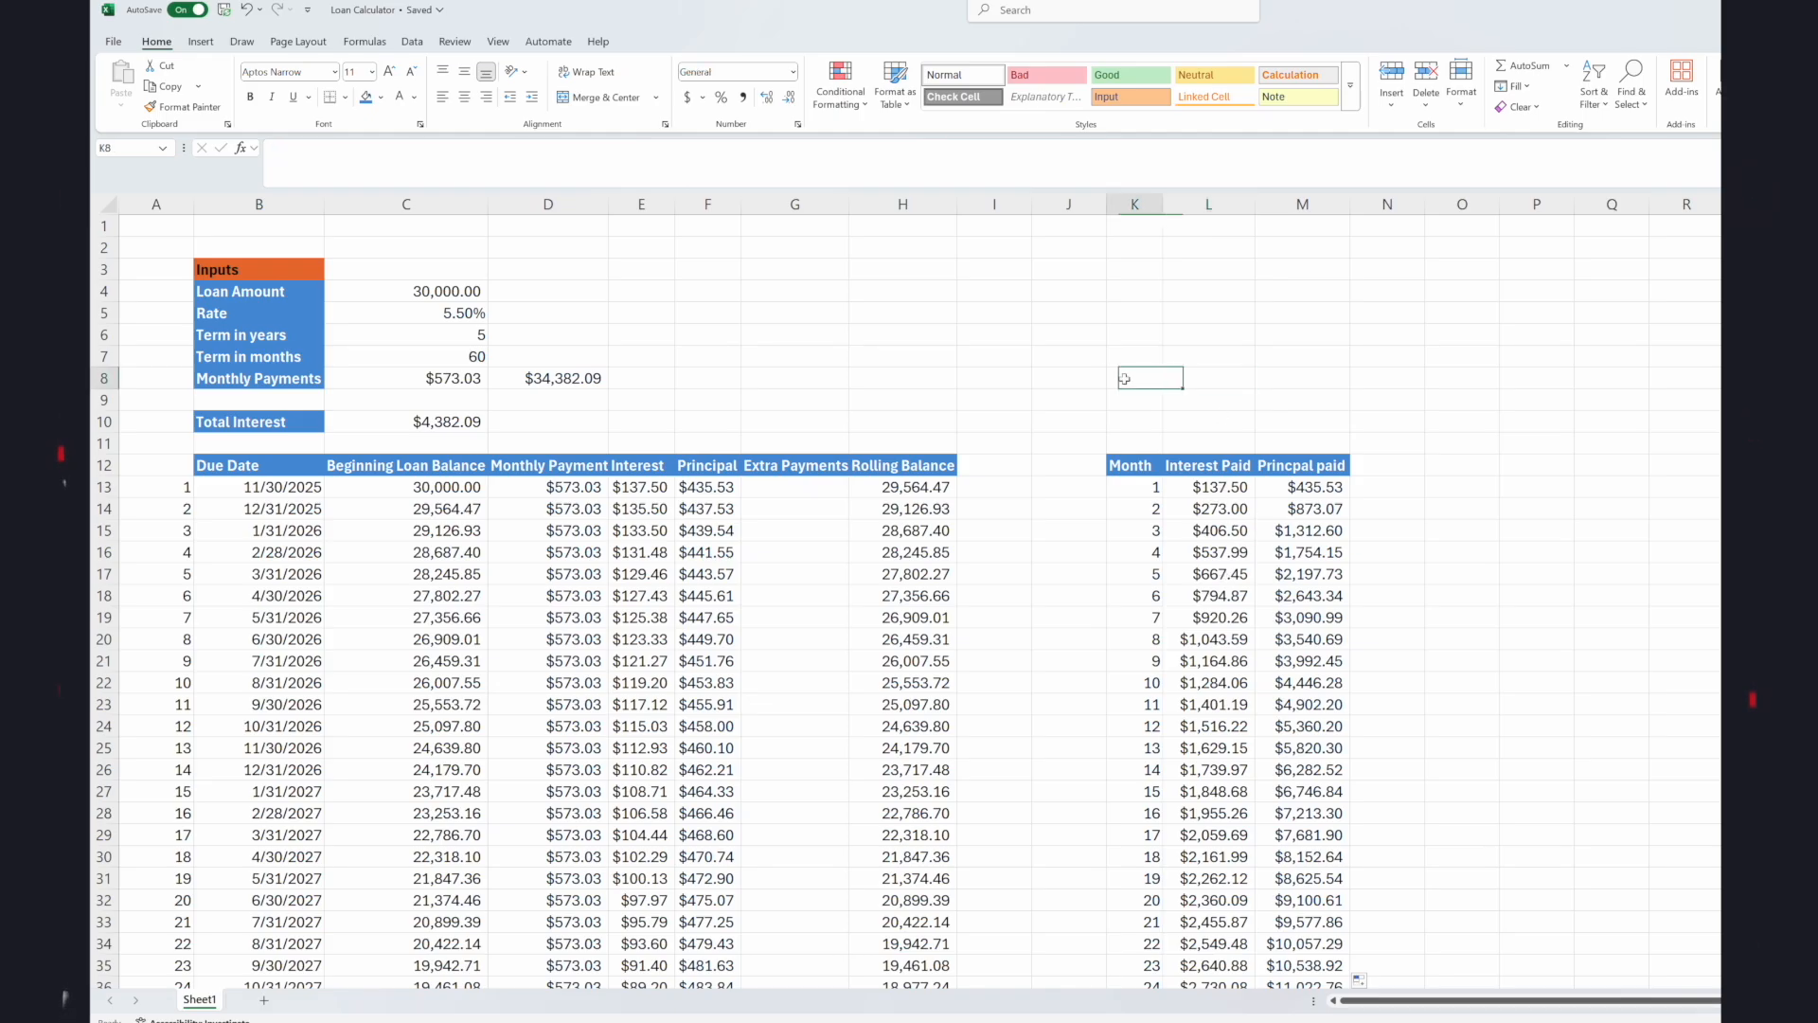
{"action": "key", "text": "Up"}
{"action": "type", "text": "Pr"}
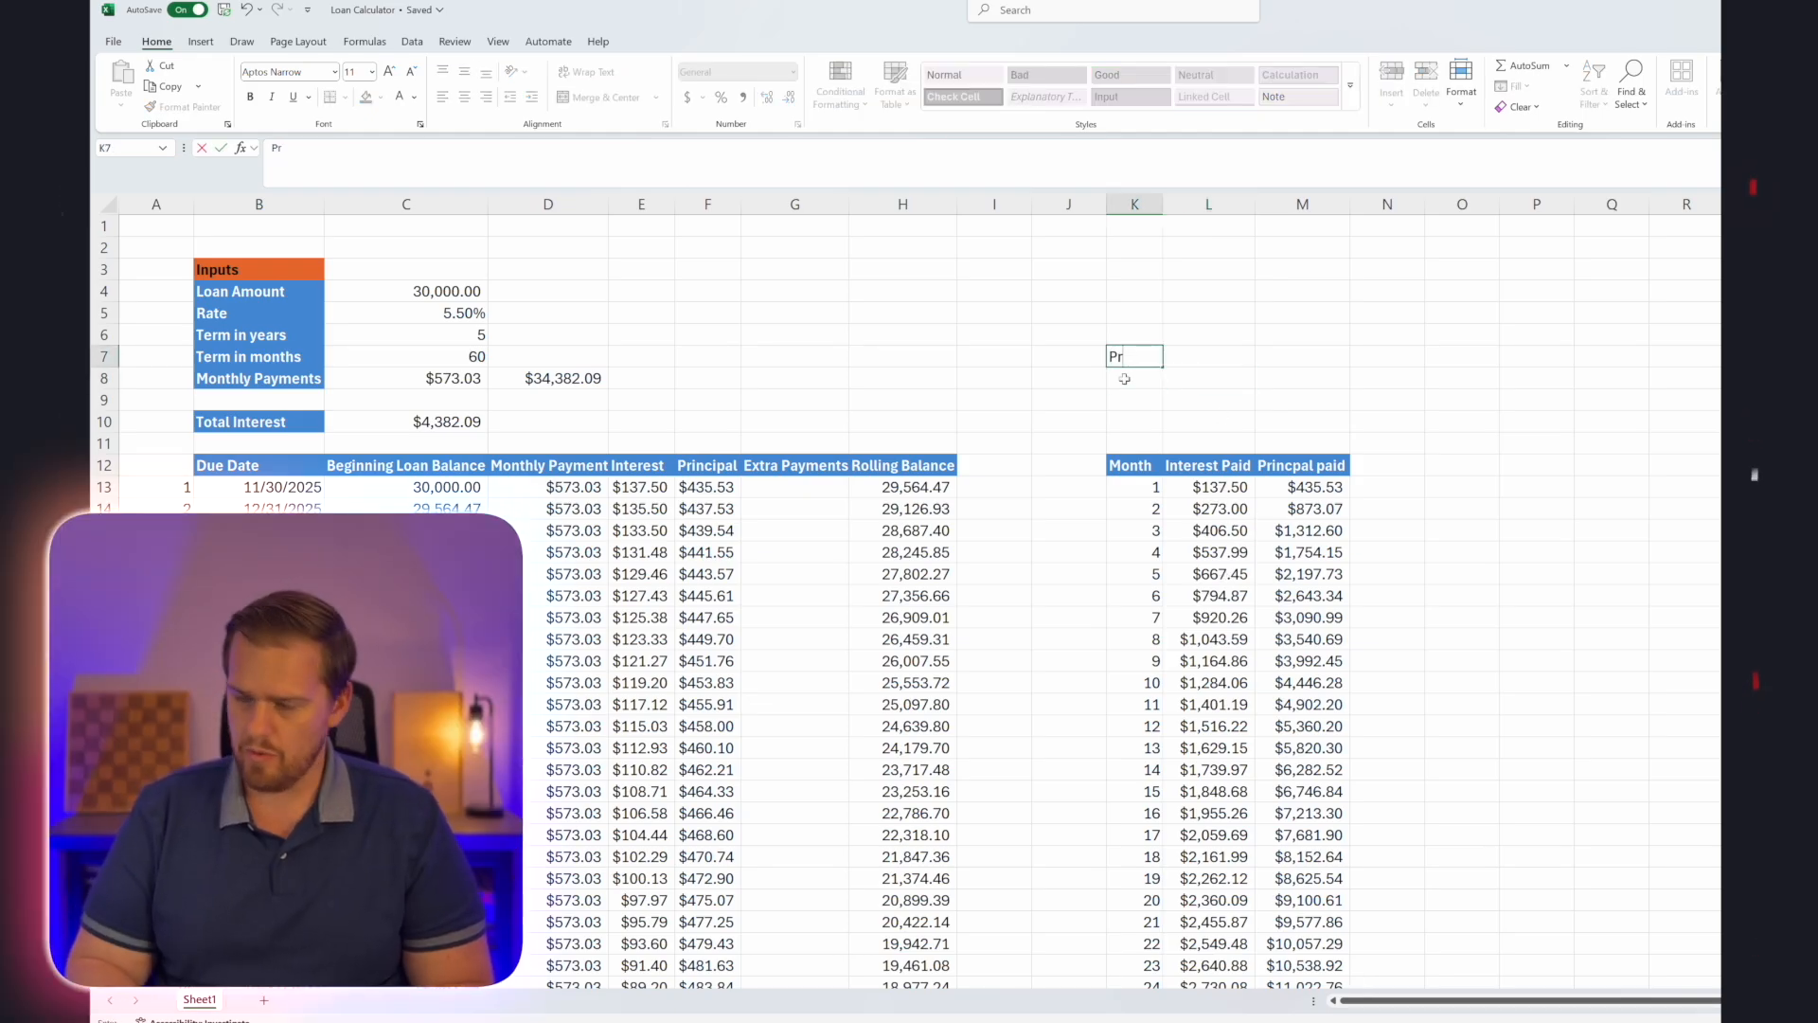
{"action": "type", "text": "ic"}
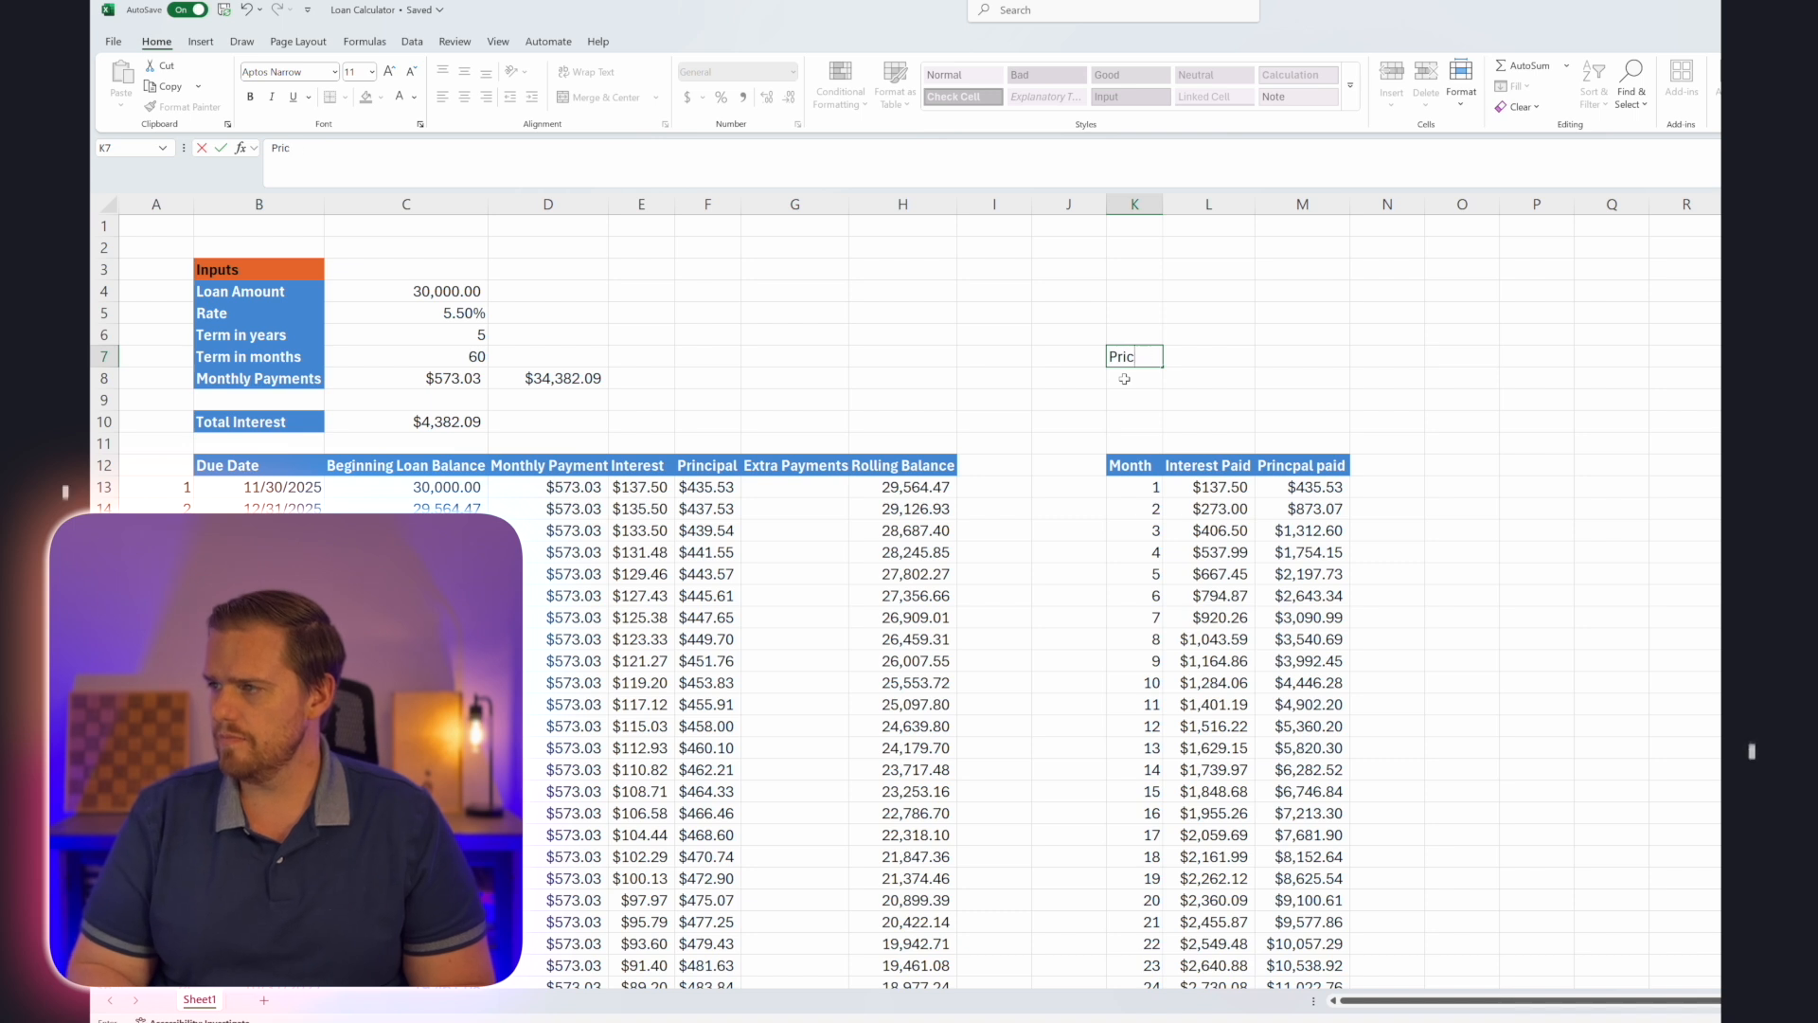
{"action": "key", "text": "BackSpace"}
{"action": "type", "text": "ncipal"}
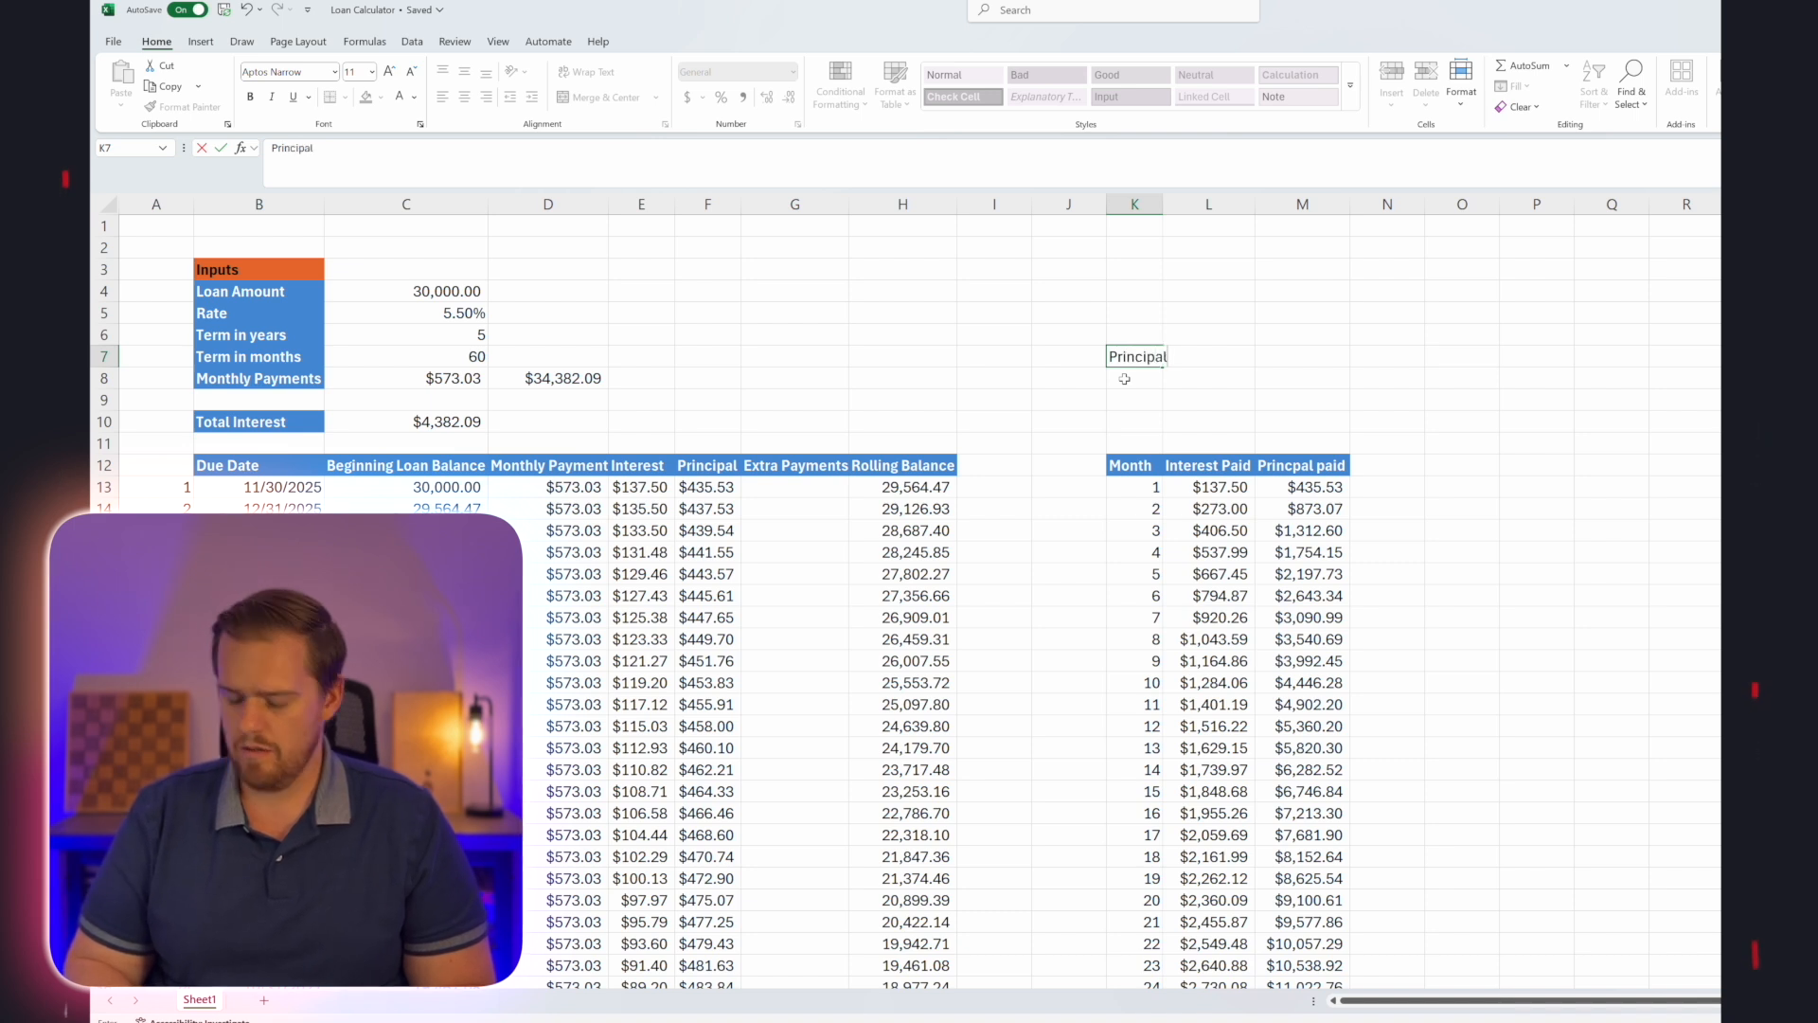
{"action": "type", "text": "id"}
{"action": "key", "text": "Return"}
{"action": "type", "text": "OIn"}
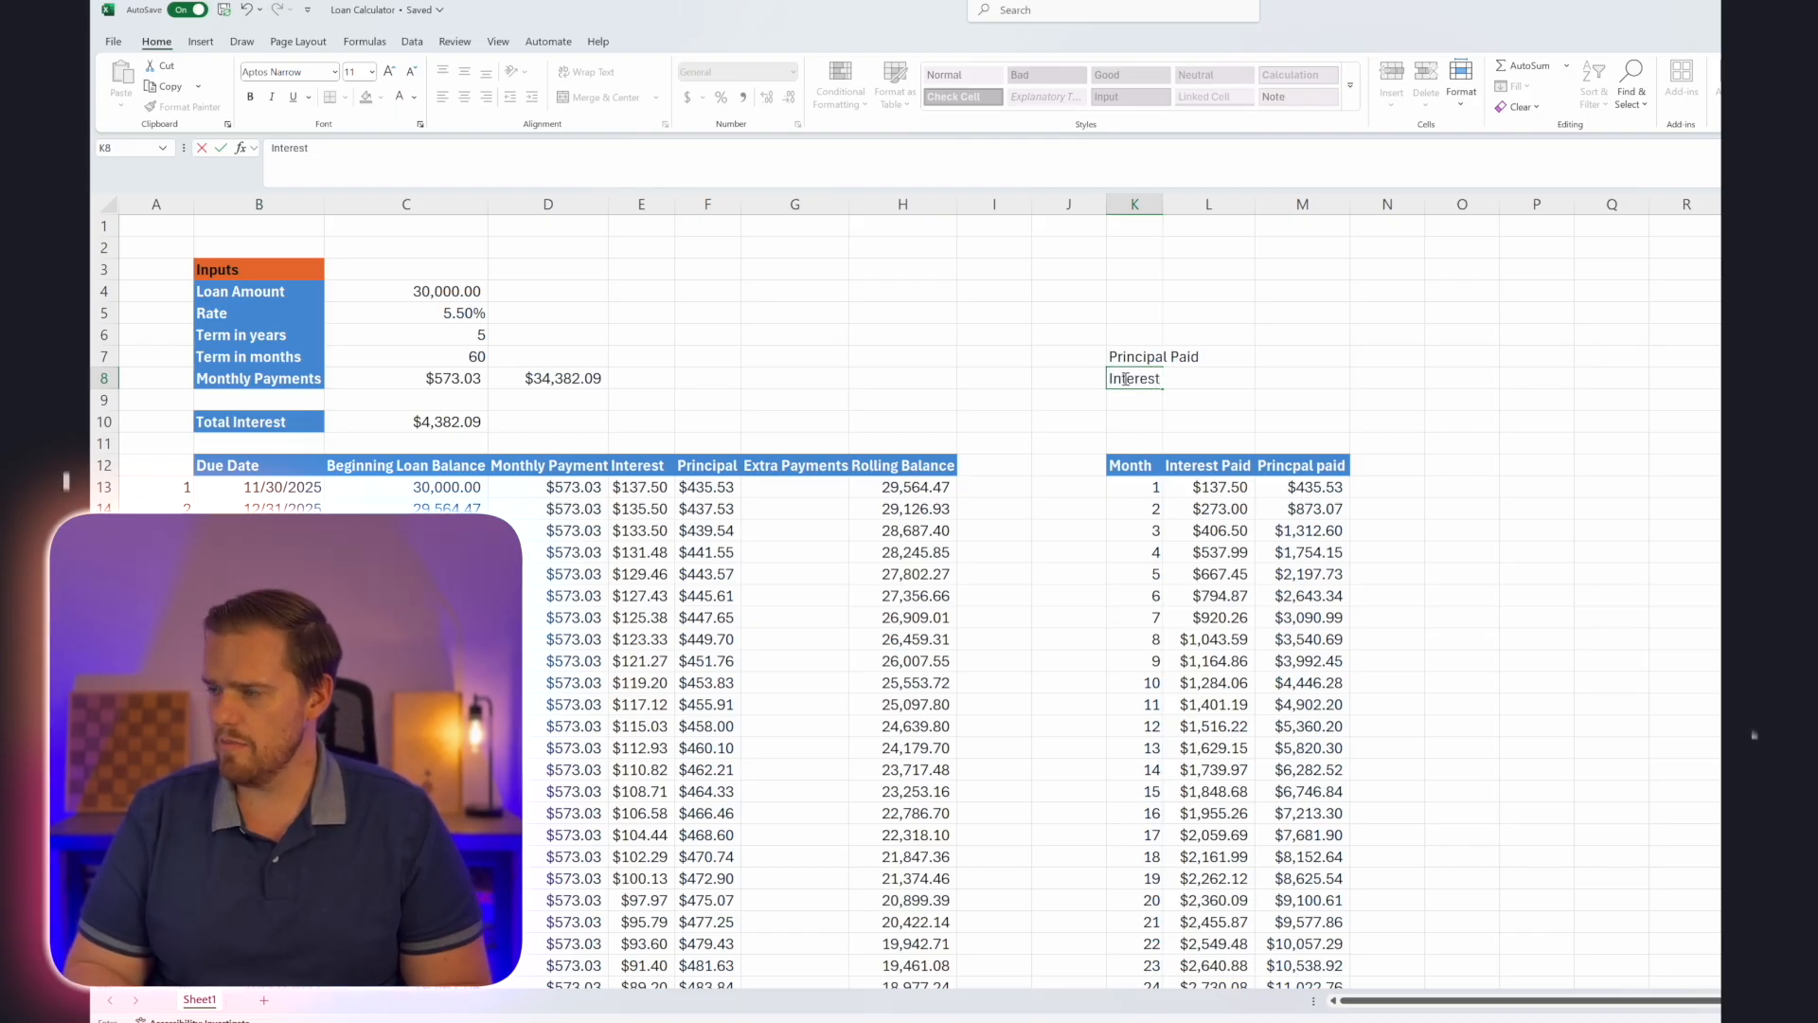
{"action": "key", "text": "Return"}
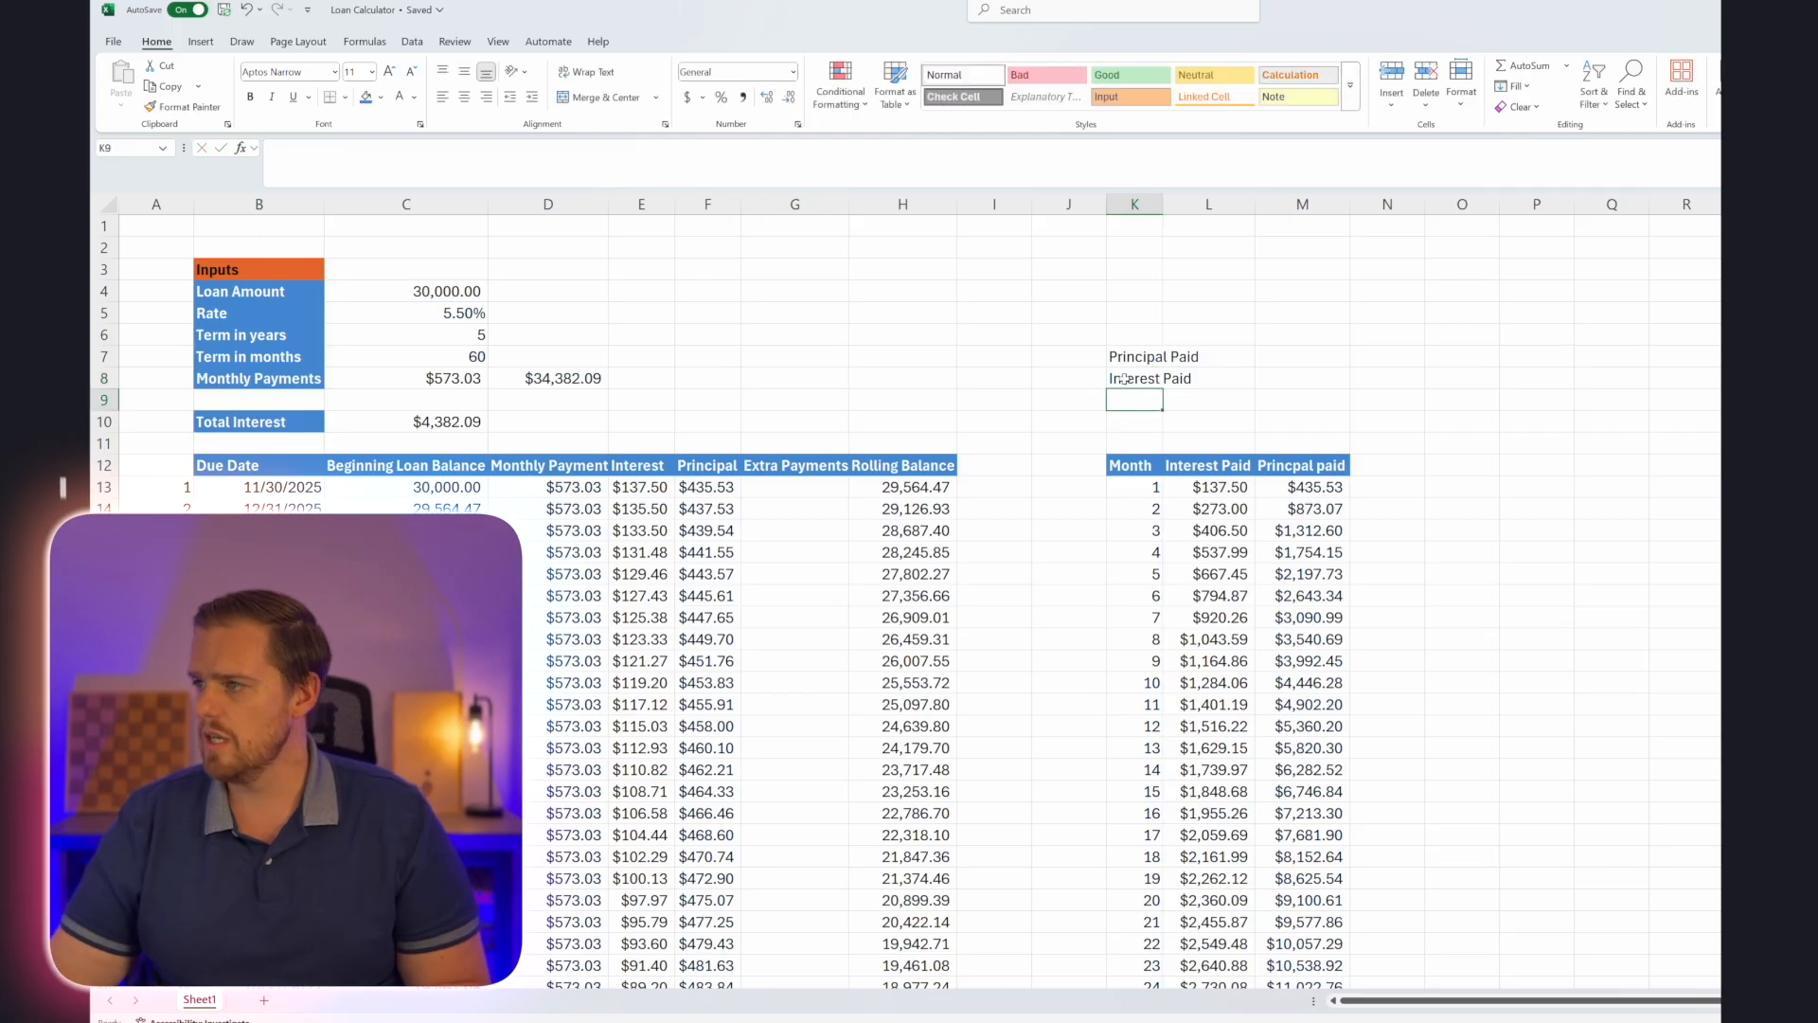
{"action": "double_click", "coordinate": [1162, 203]}
Calculate the total principal paid in L7 with the formula =MAX(M13:M72).
{"action": "left_click", "coordinate": [1256, 354]}
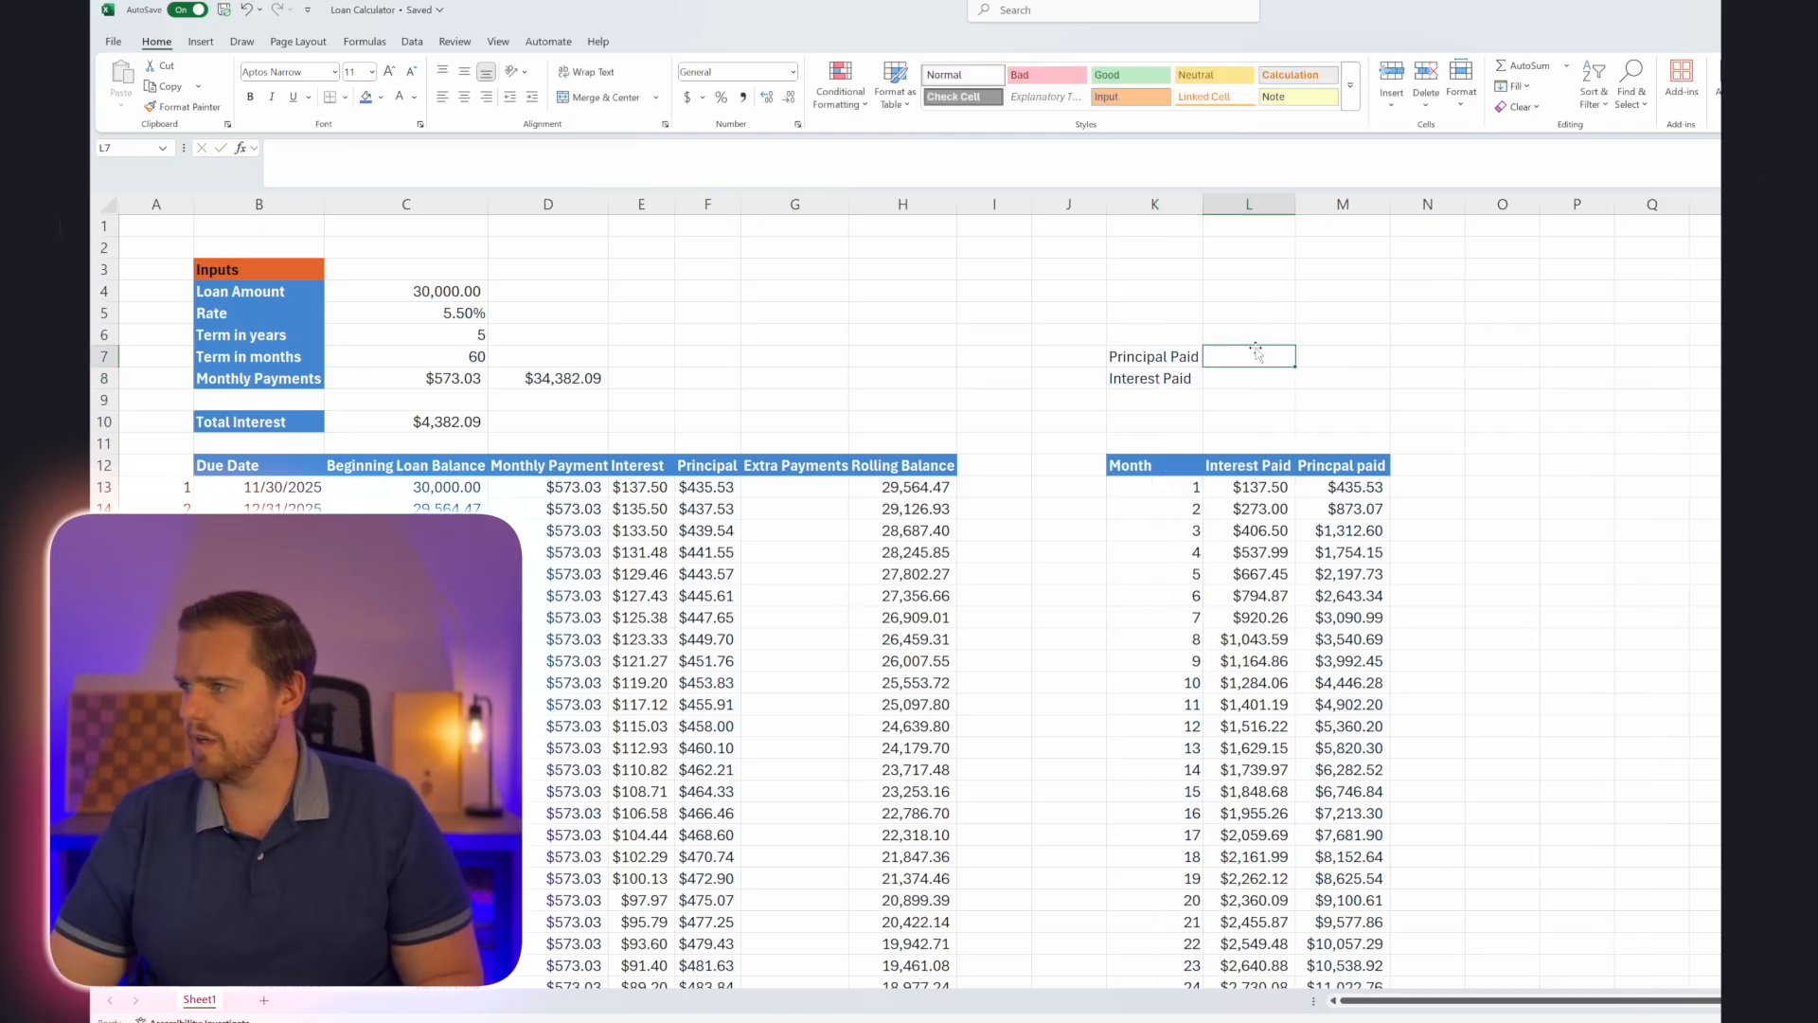
{"action": "type", "text": "=MAX("}
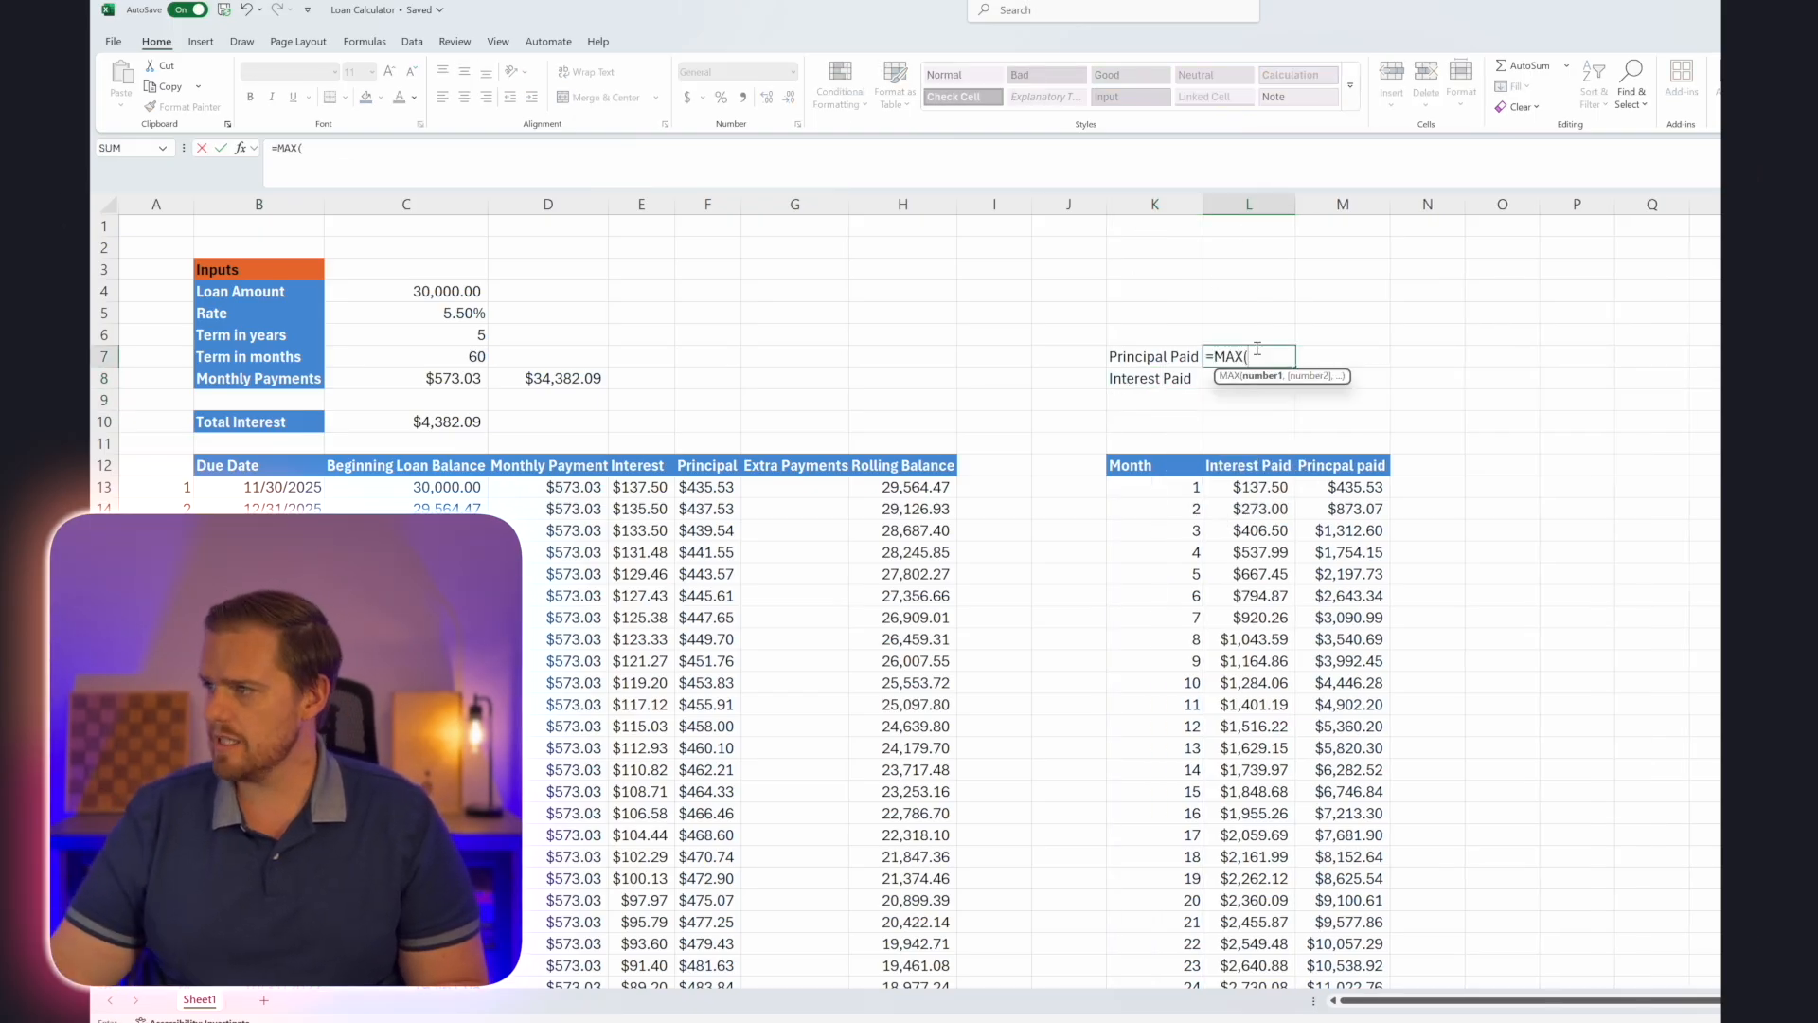
{"action": "left_click", "coordinate": [1351, 487]}
{"action": "key", "text": "ctrl+shift+Down"}
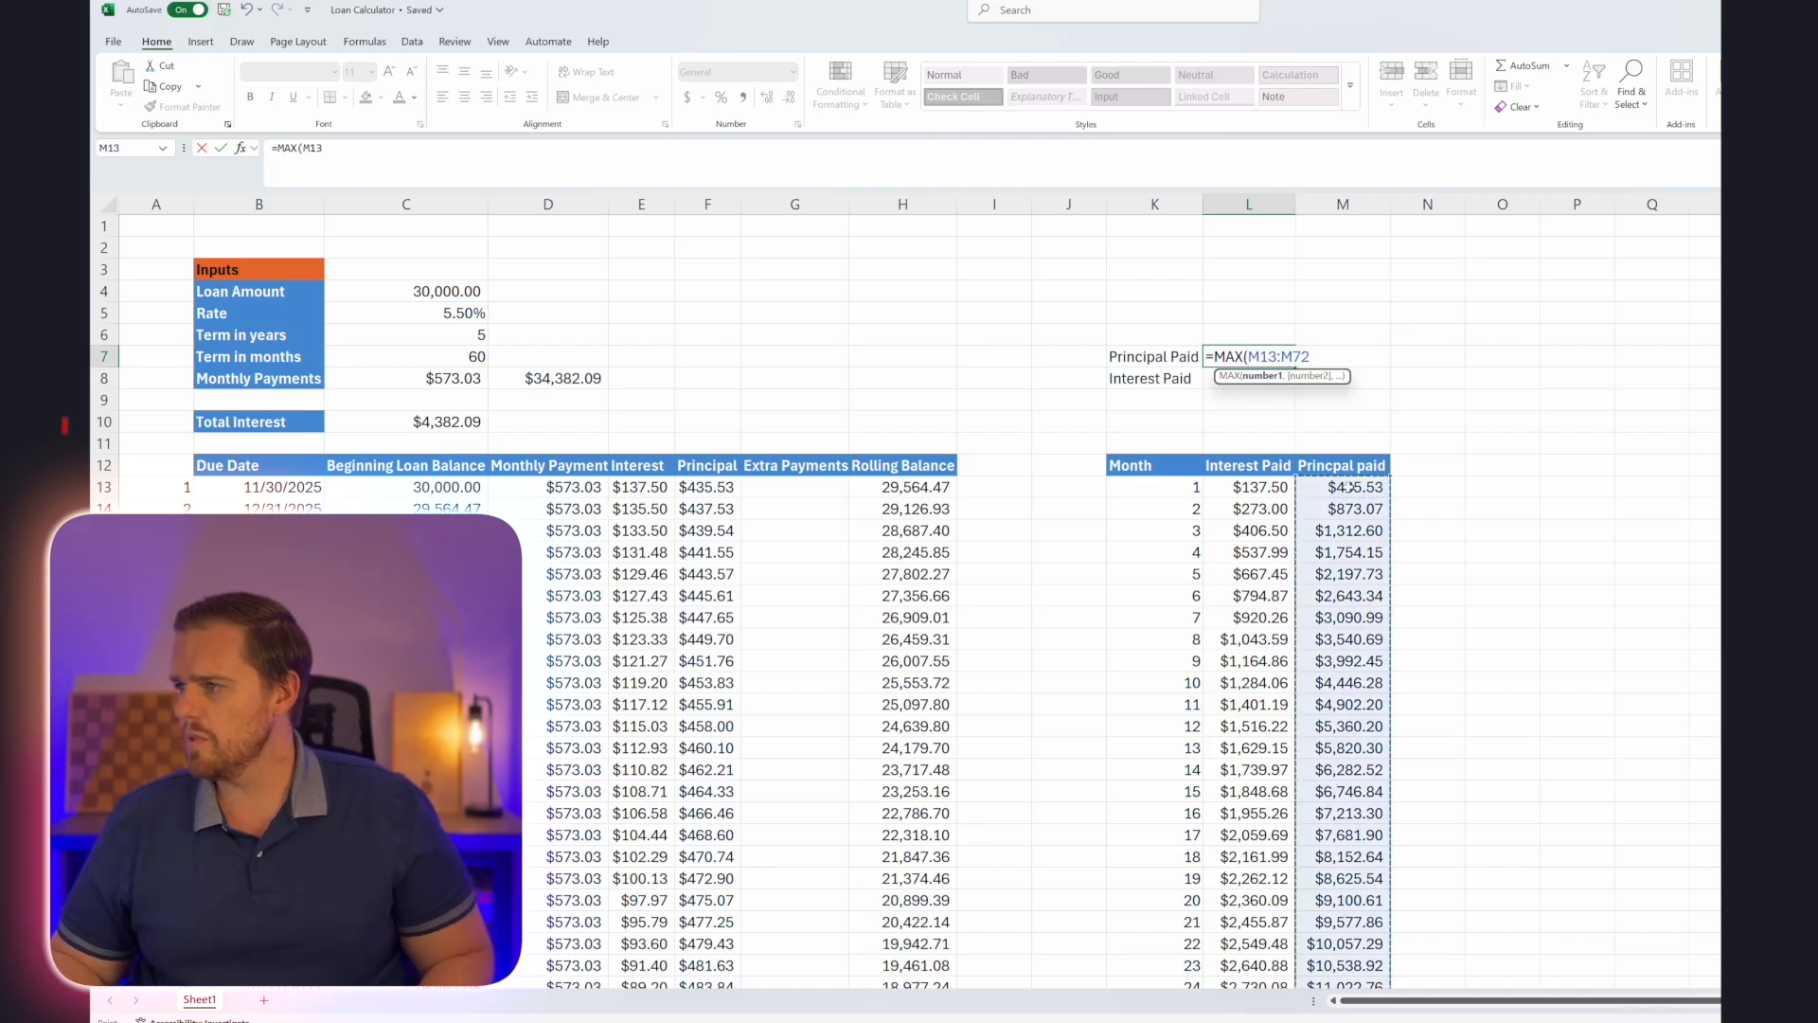
{"action": "key", "text": "ctrl+Return"}
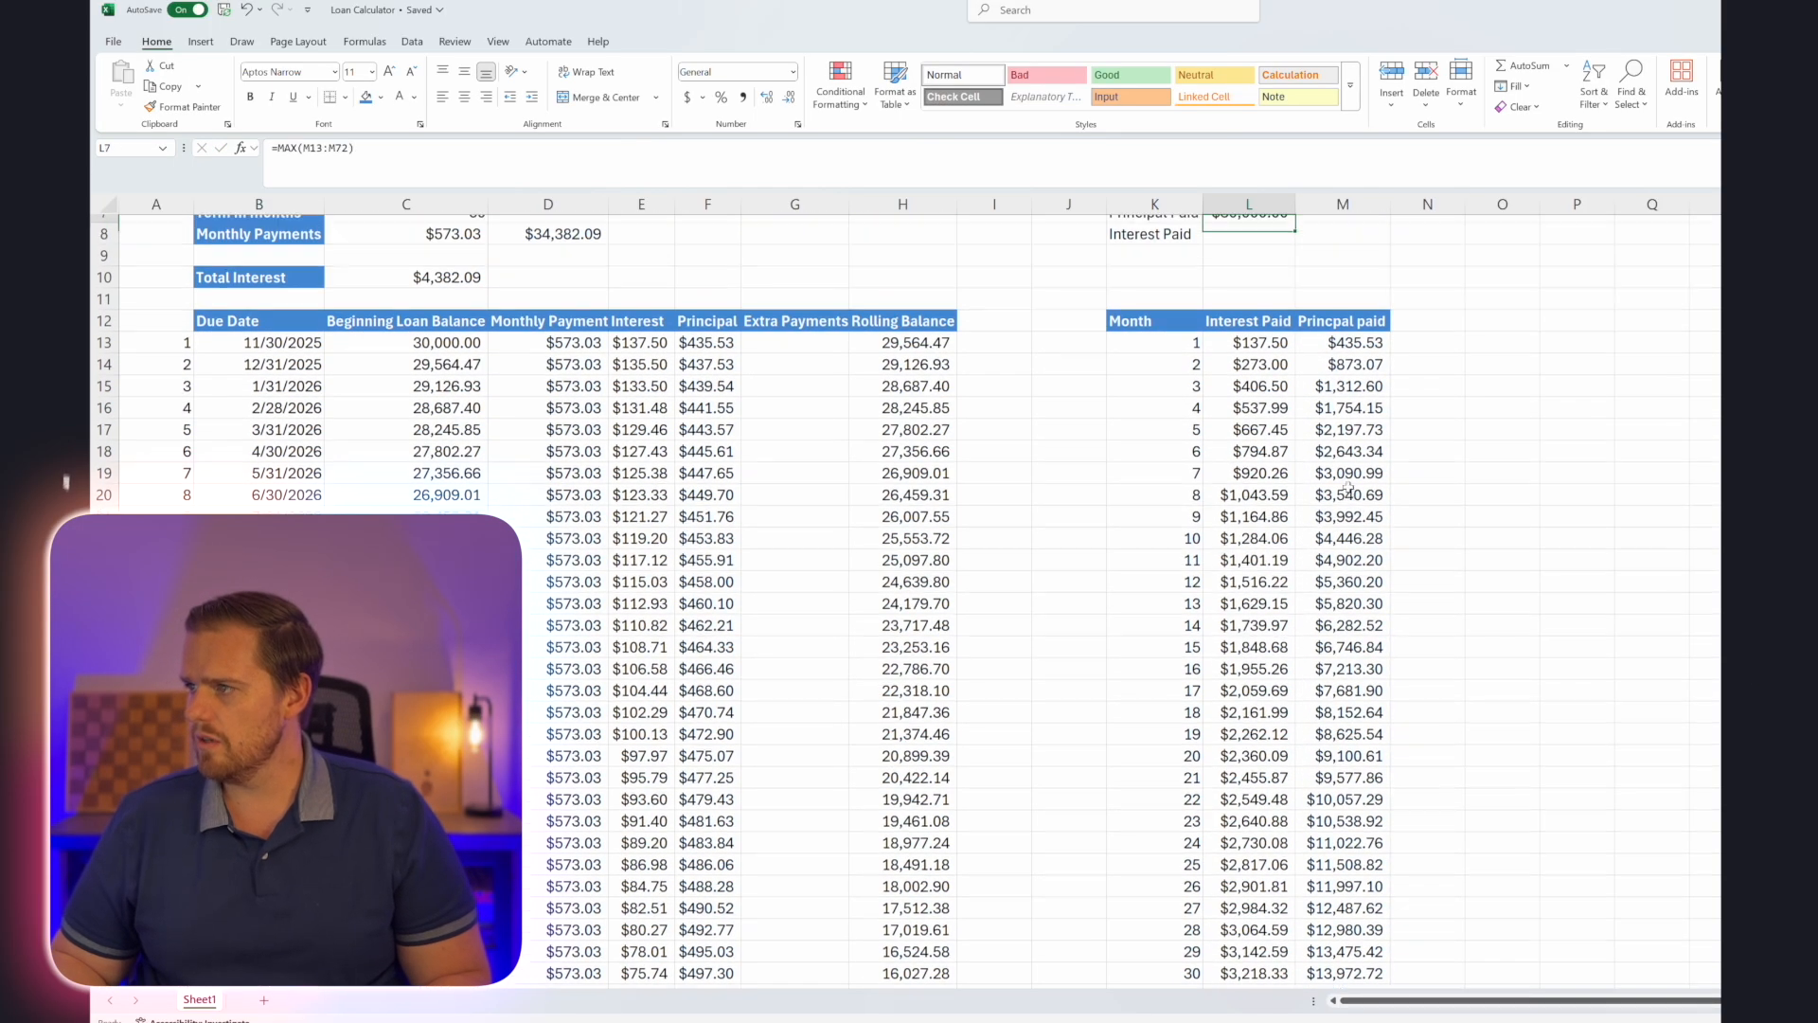
Calculate the total interest paid in L8 with a MAX formula over the cumulative Interest Paid values in column L.
{"action": "key", "text": "Down"}
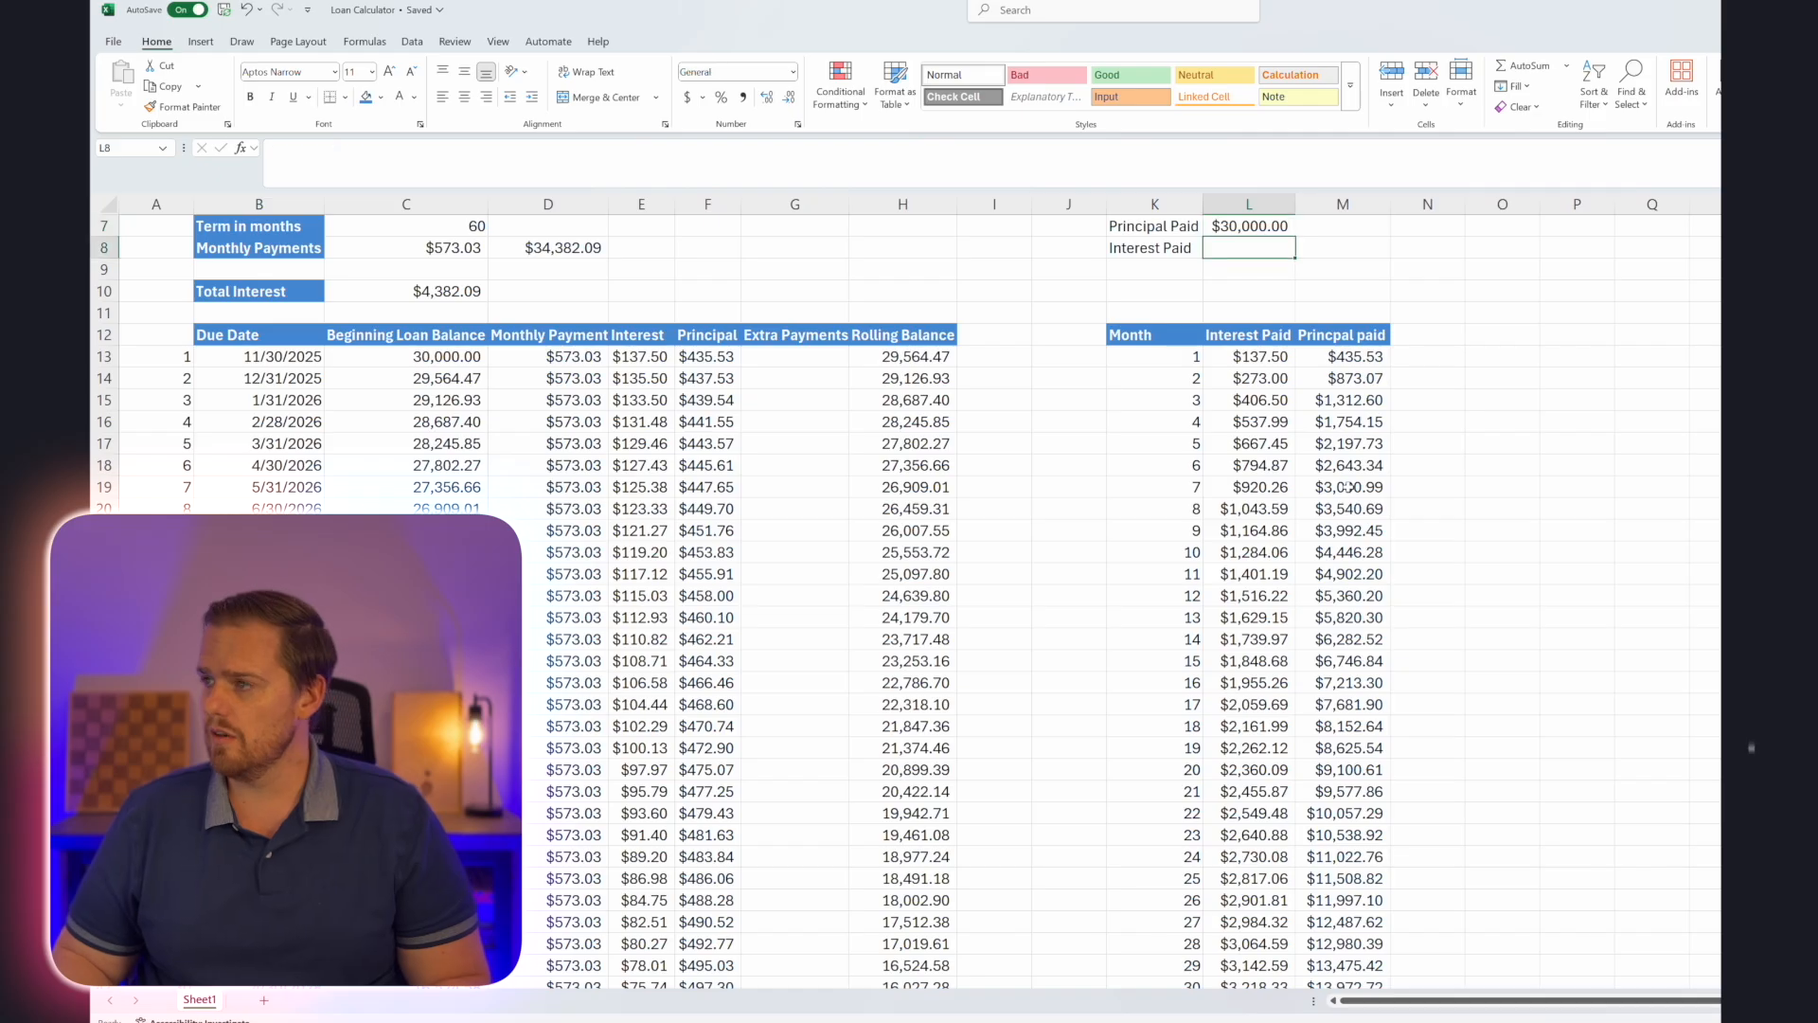
{"action": "scroll", "coordinate": [1343, 482], "scroll_direction": "up", "scroll_amount": 2}
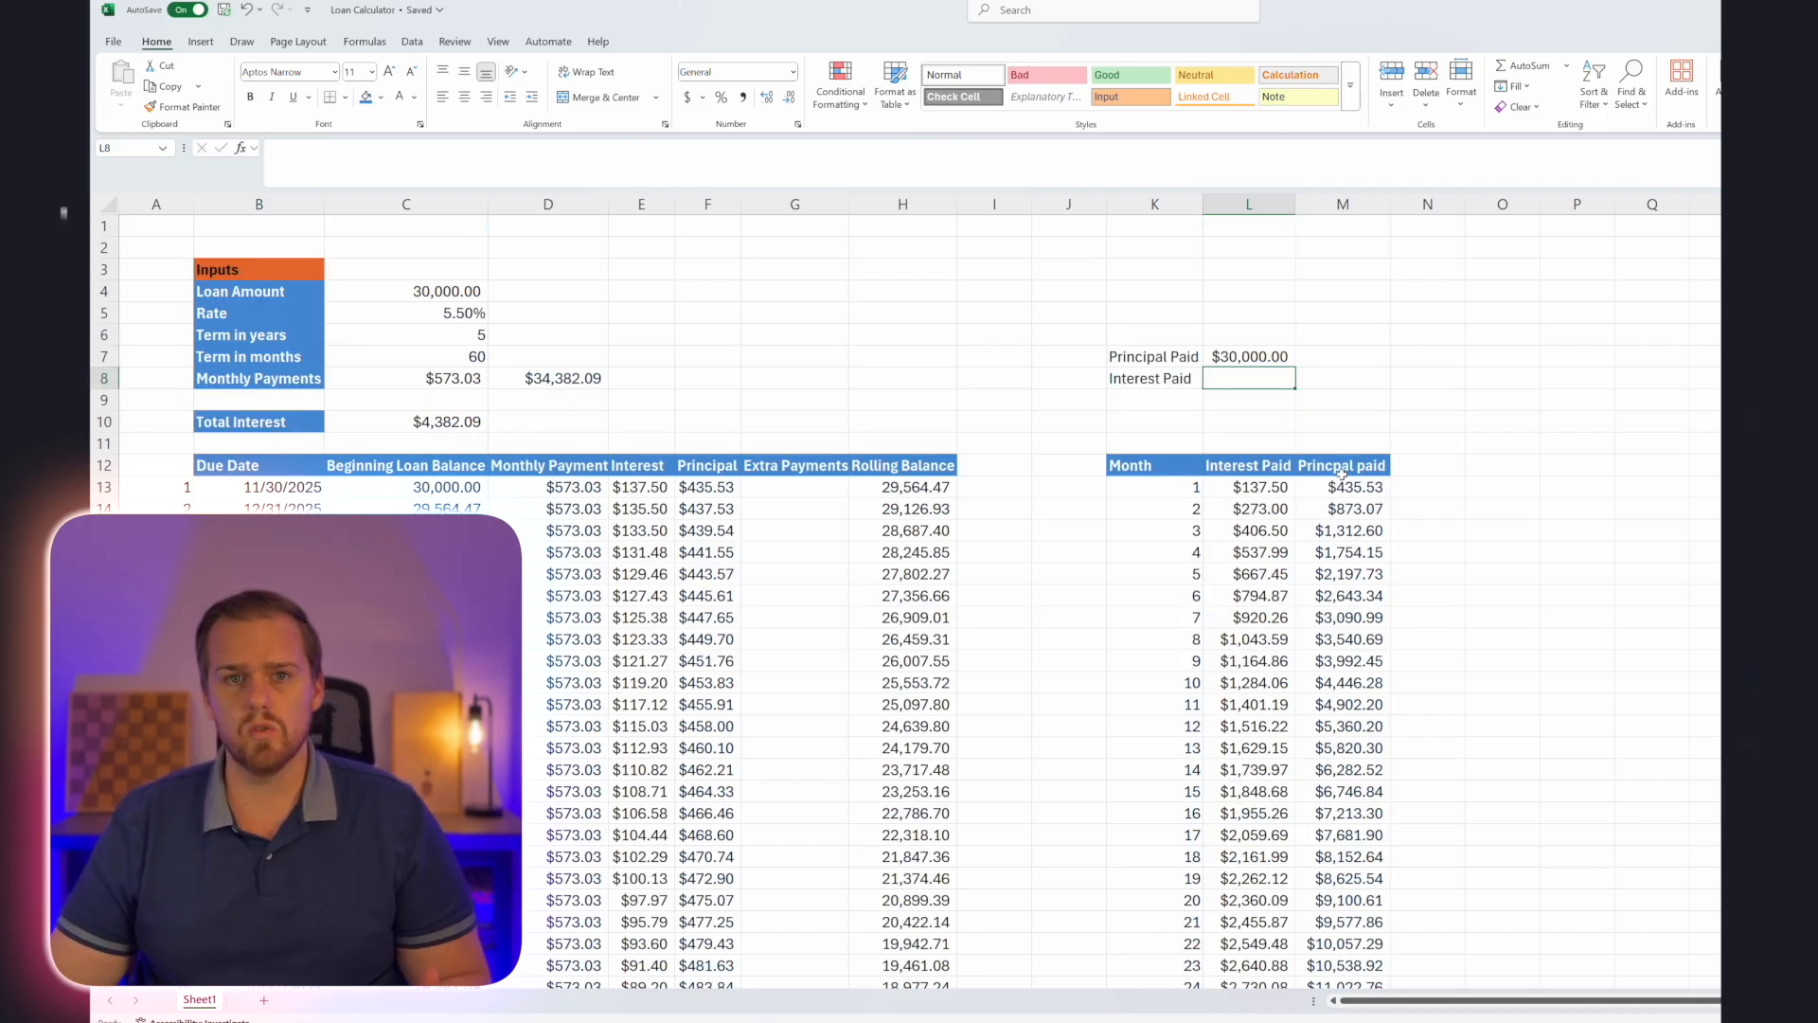
{"action": "type", "text": "=max"}
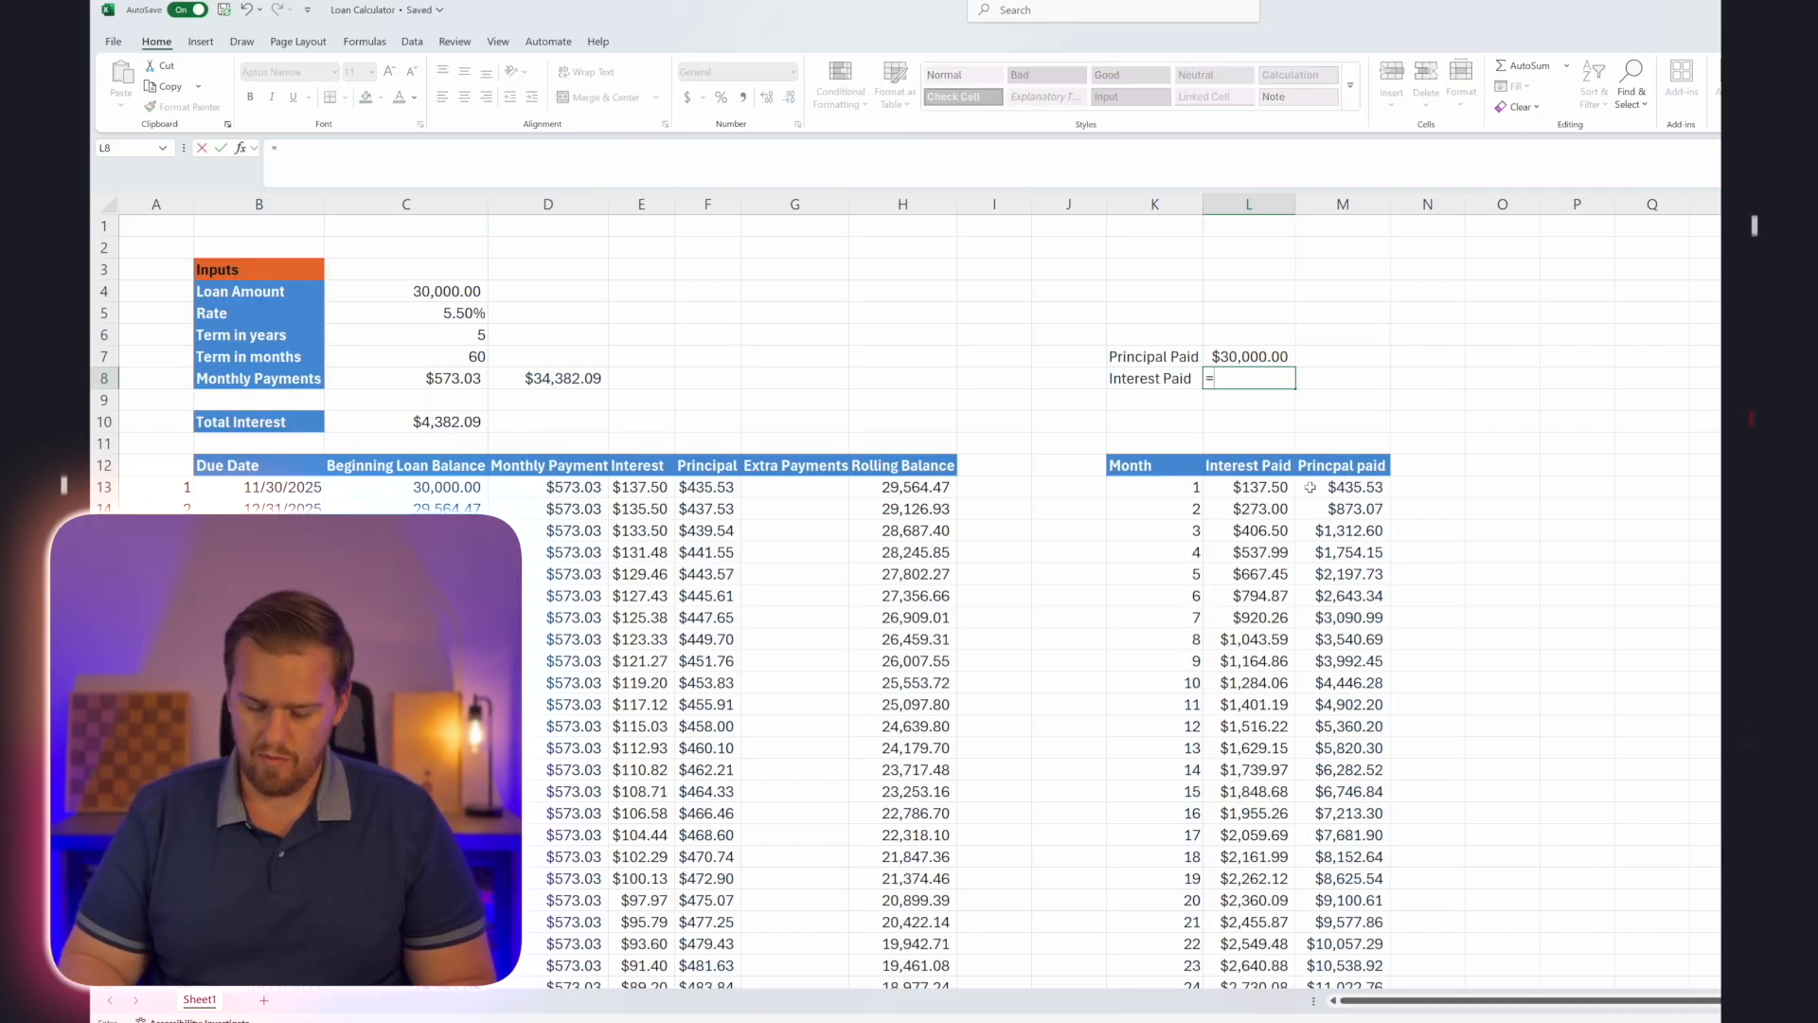
{"action": "key", "text": "Tab"}
{"action": "key", "text": "Down"}
{"action": "key", "text": "Down"}
{"action": "key", "text": "Down"}
{"action": "key", "text": "Down"}
{"action": "key", "text": "Down"}
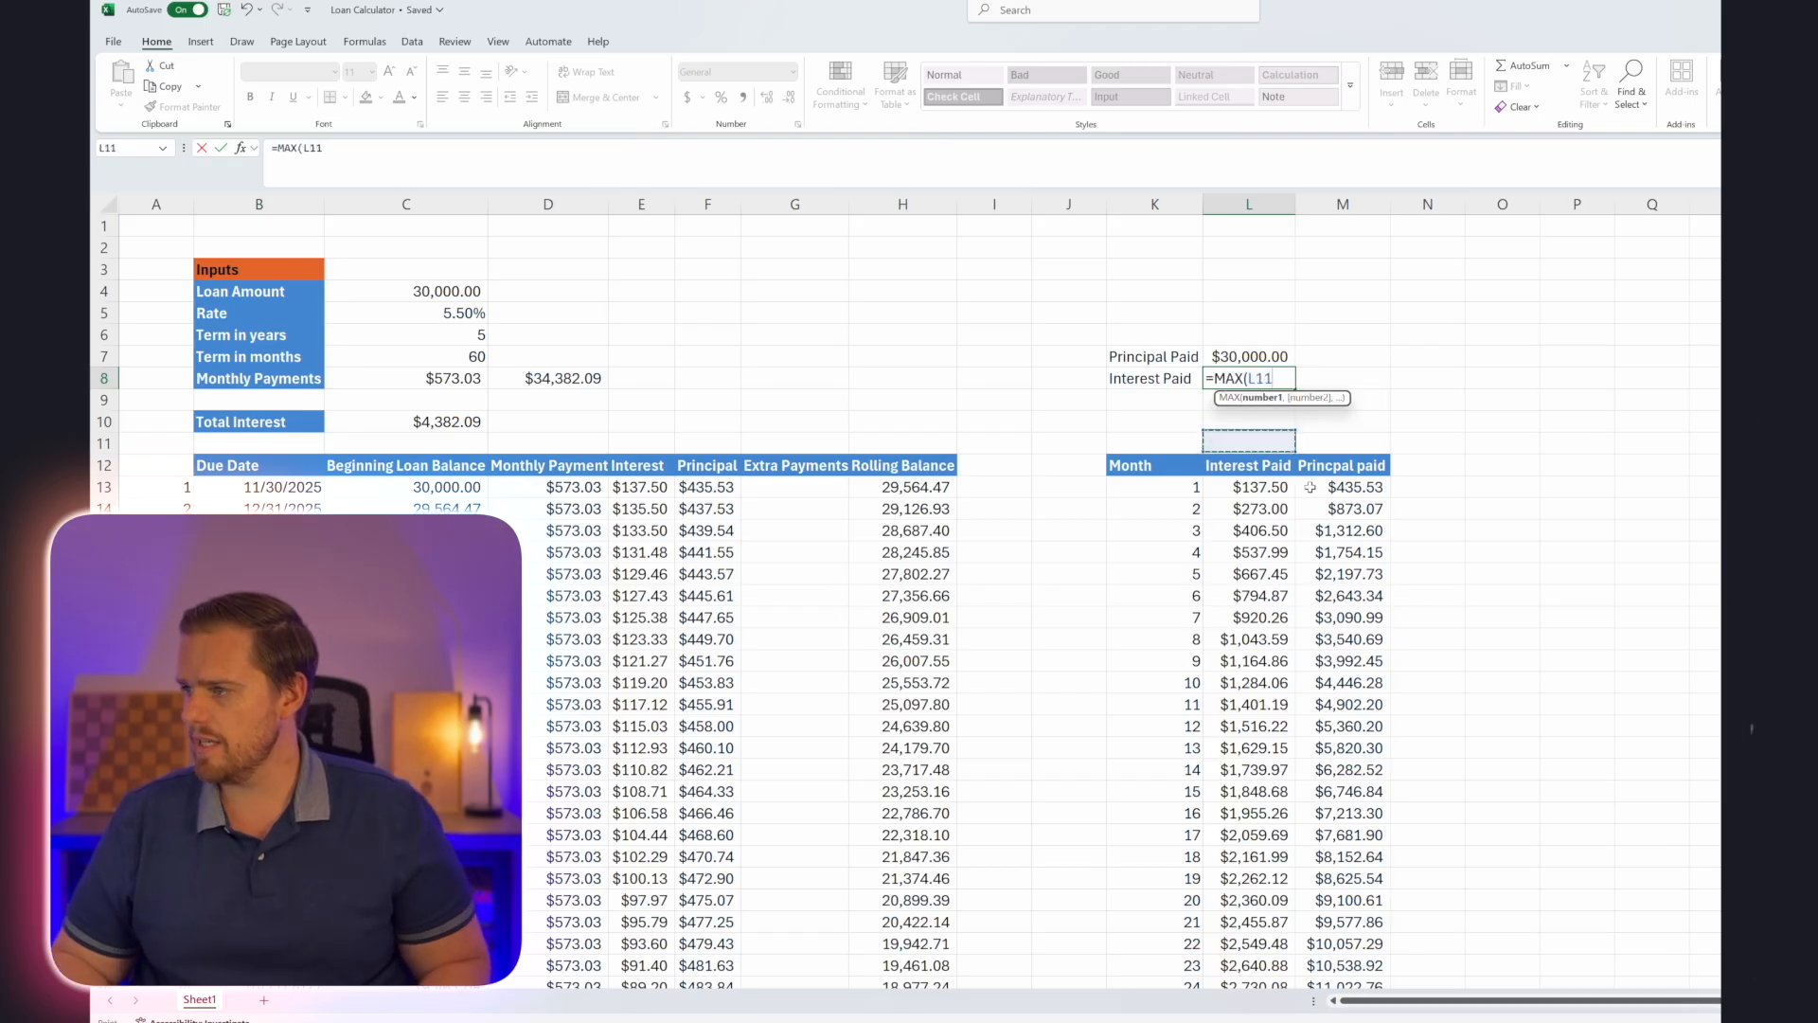
{"action": "key", "text": "ctrl+shift+Down"}
{"action": "key", "text": "Return"}
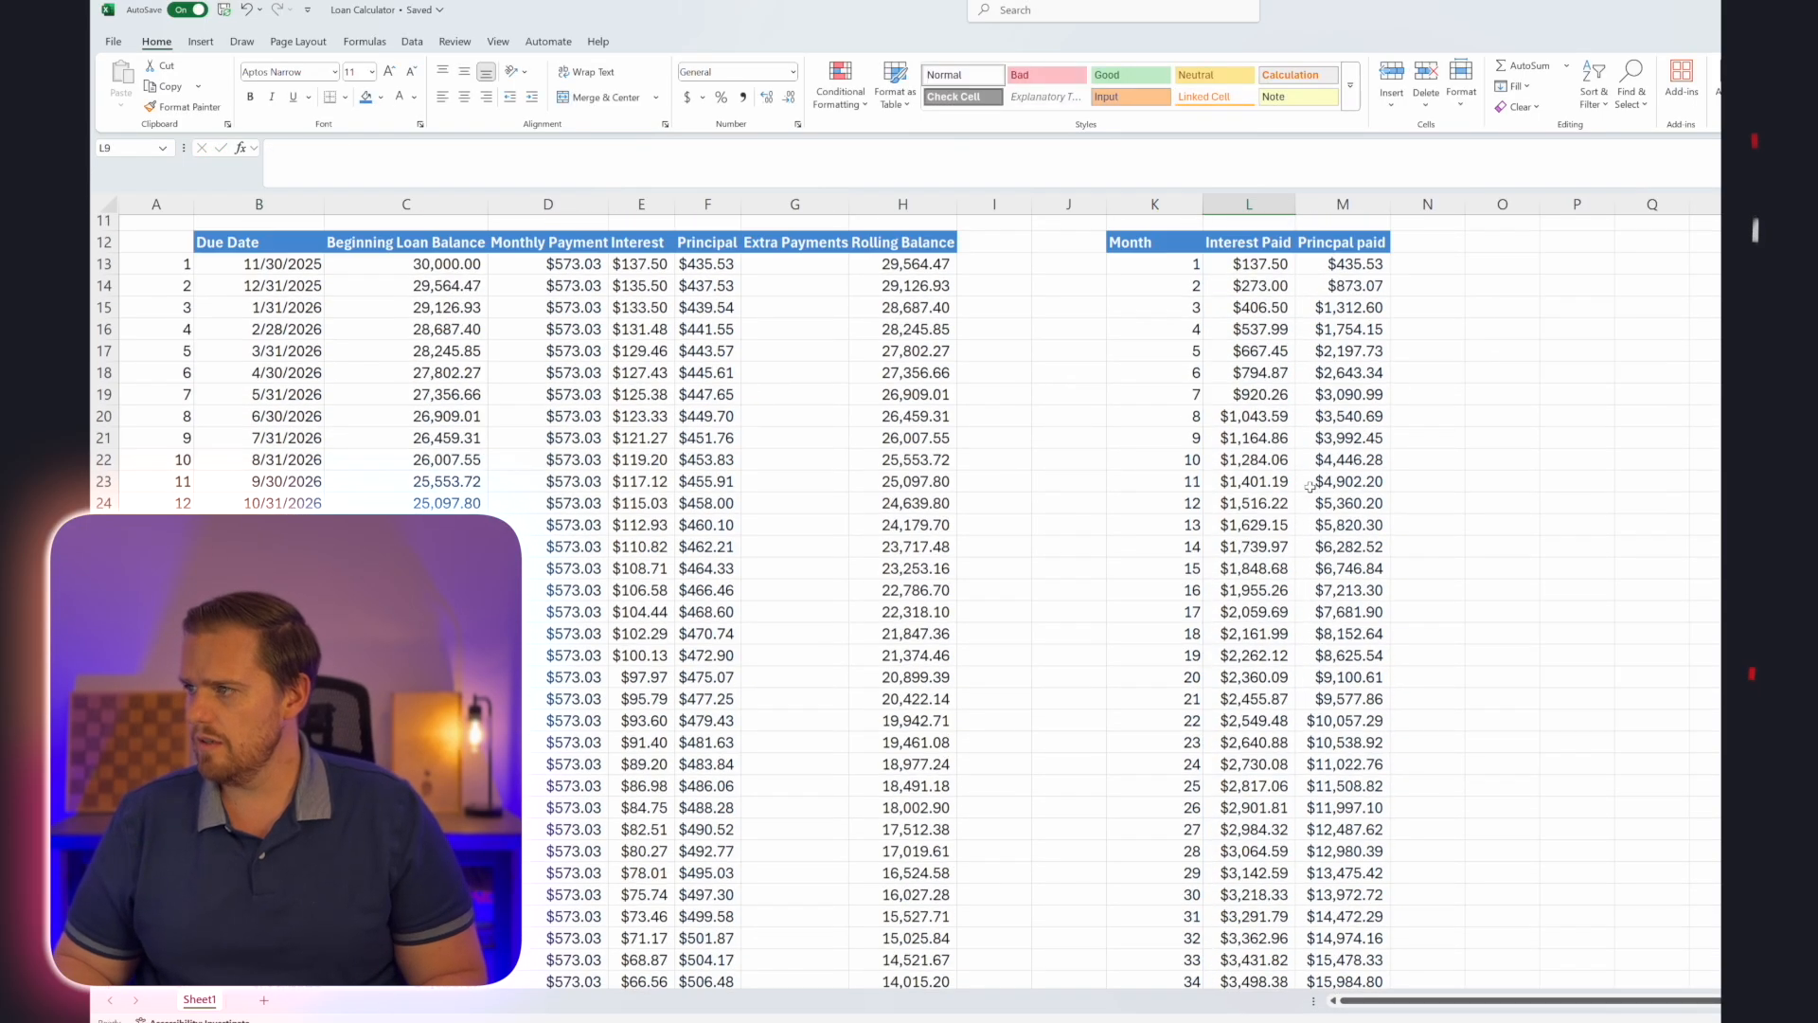
{"action": "key", "text": "Up"}
{"action": "key", "text": "Up"}
{"action": "key", "text": "Up"}
{"action": "key", "text": "Up"}
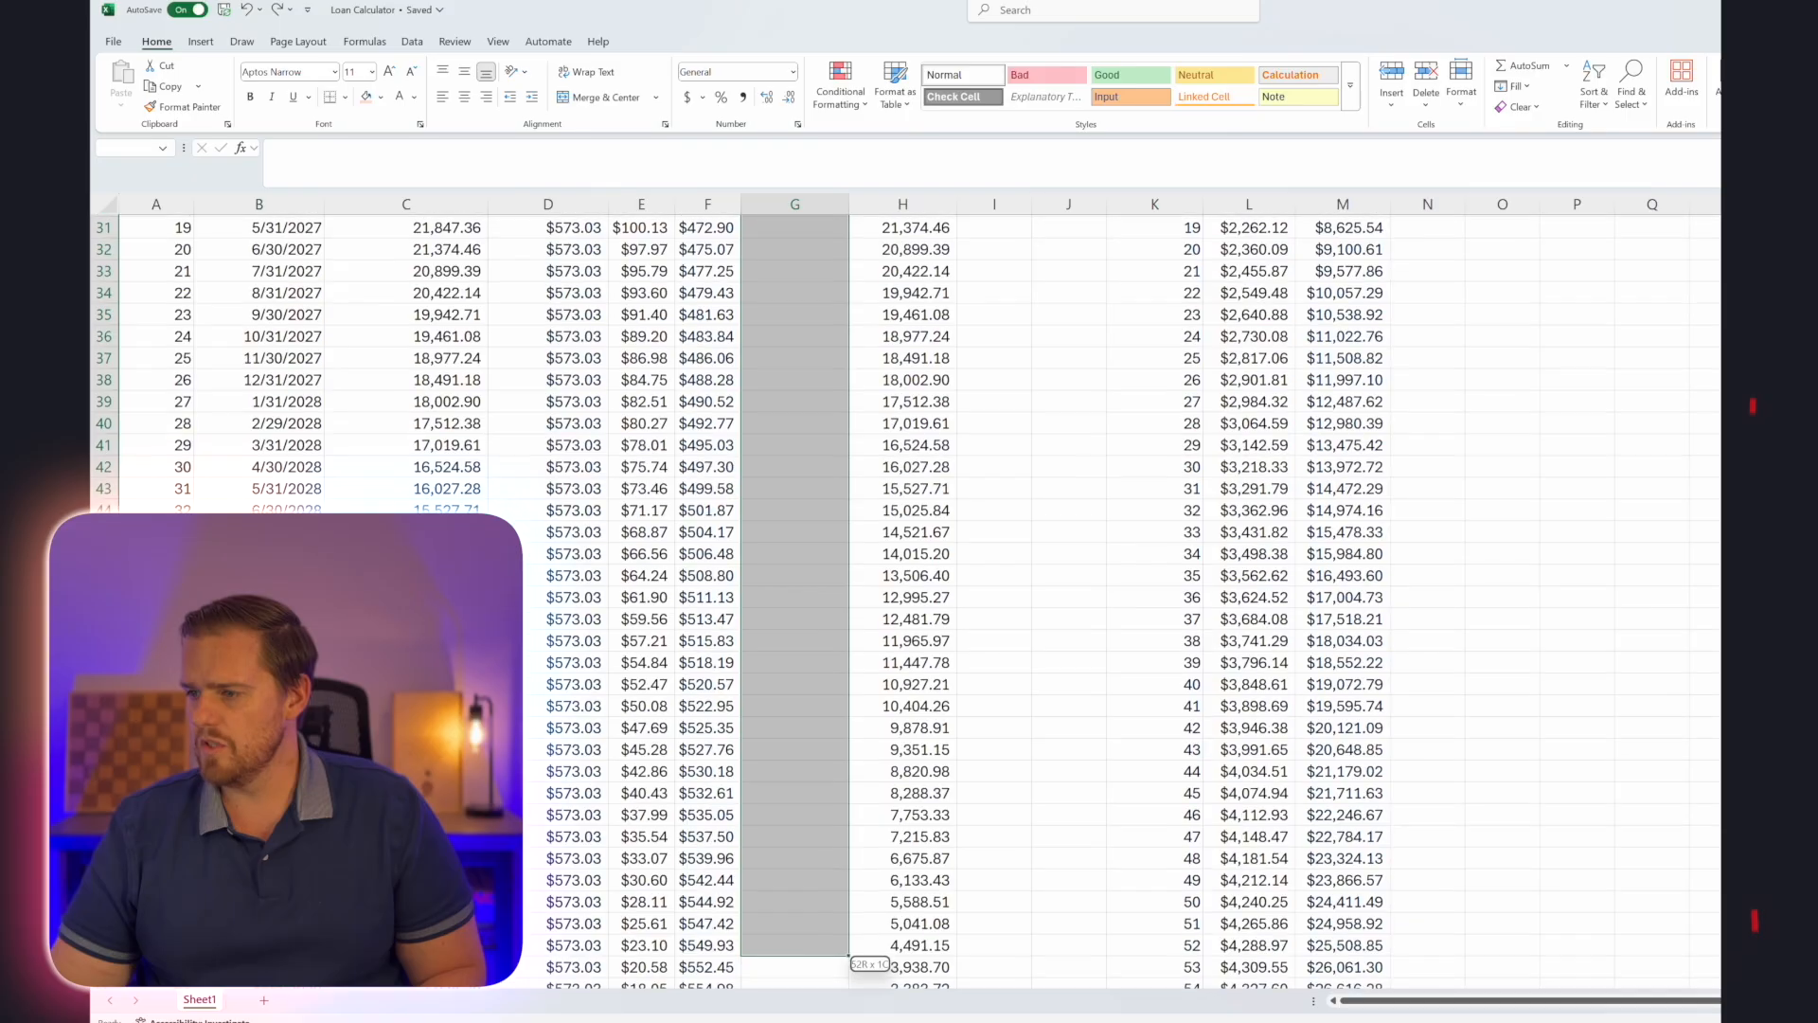
{"action": "left_click_drag", "start_coordinate": [849, 954], "coordinate": [791, 927]}
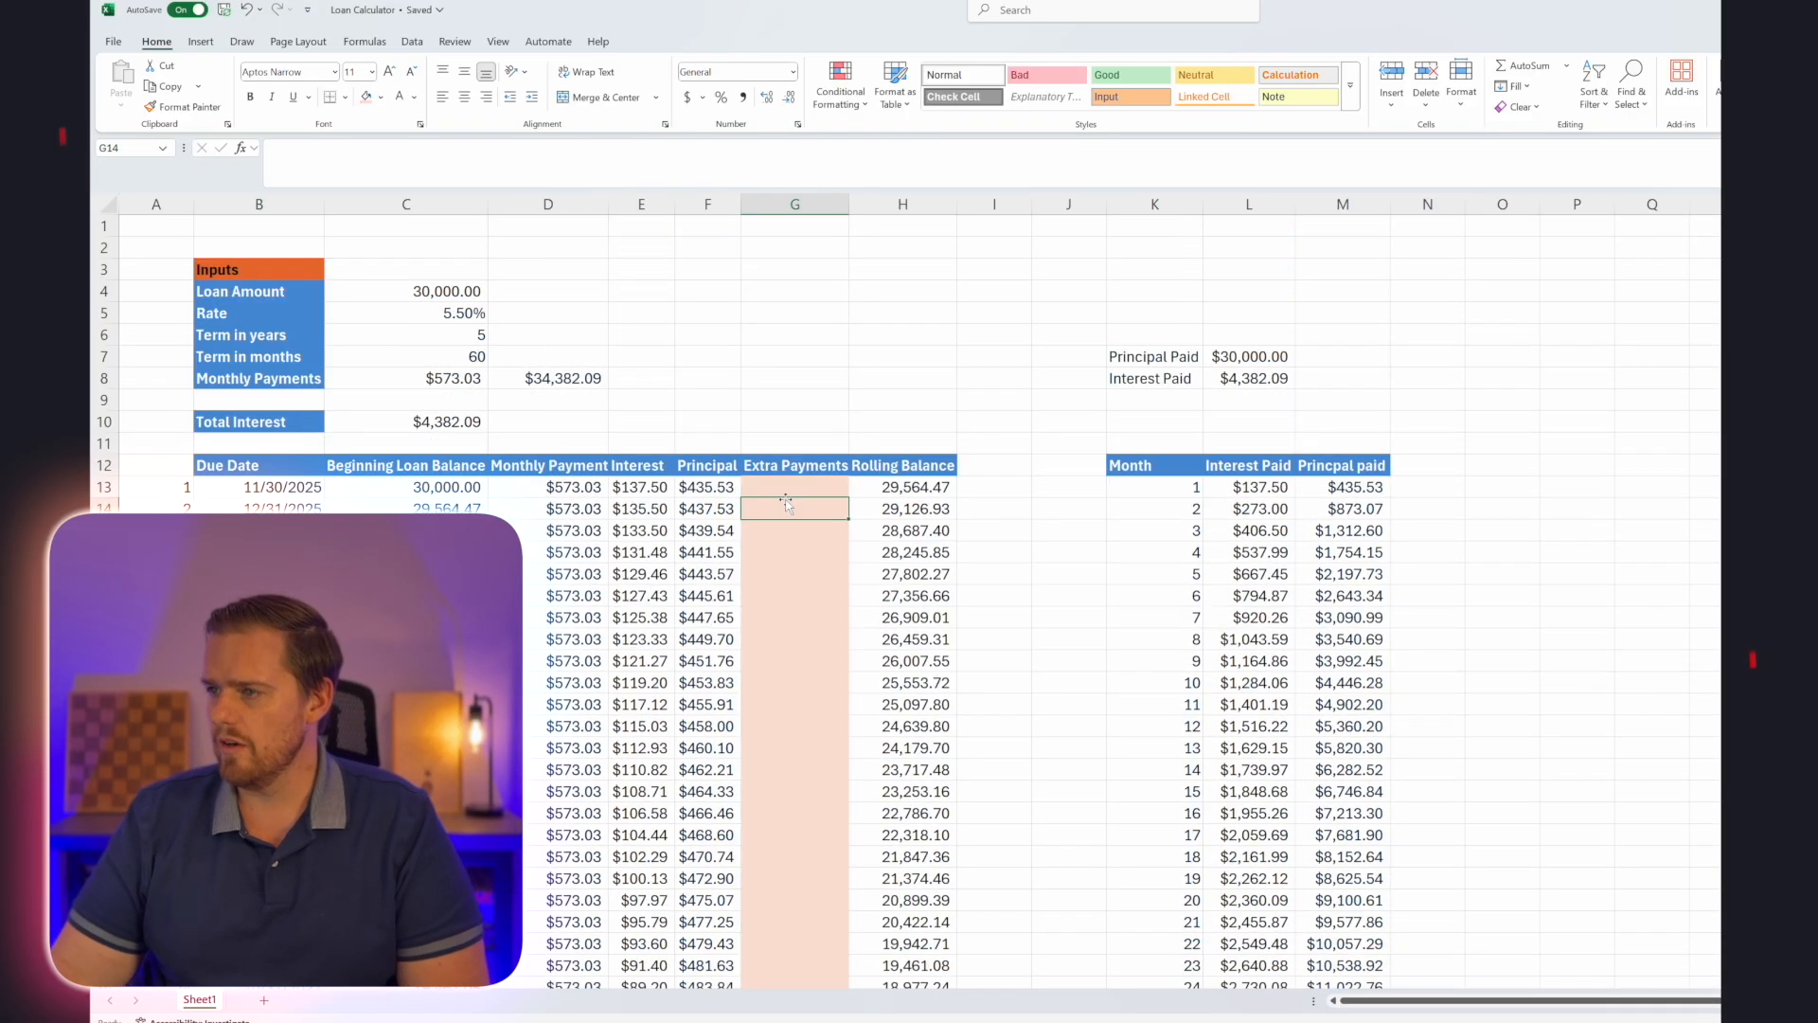
{"action": "type", "text": "50"}
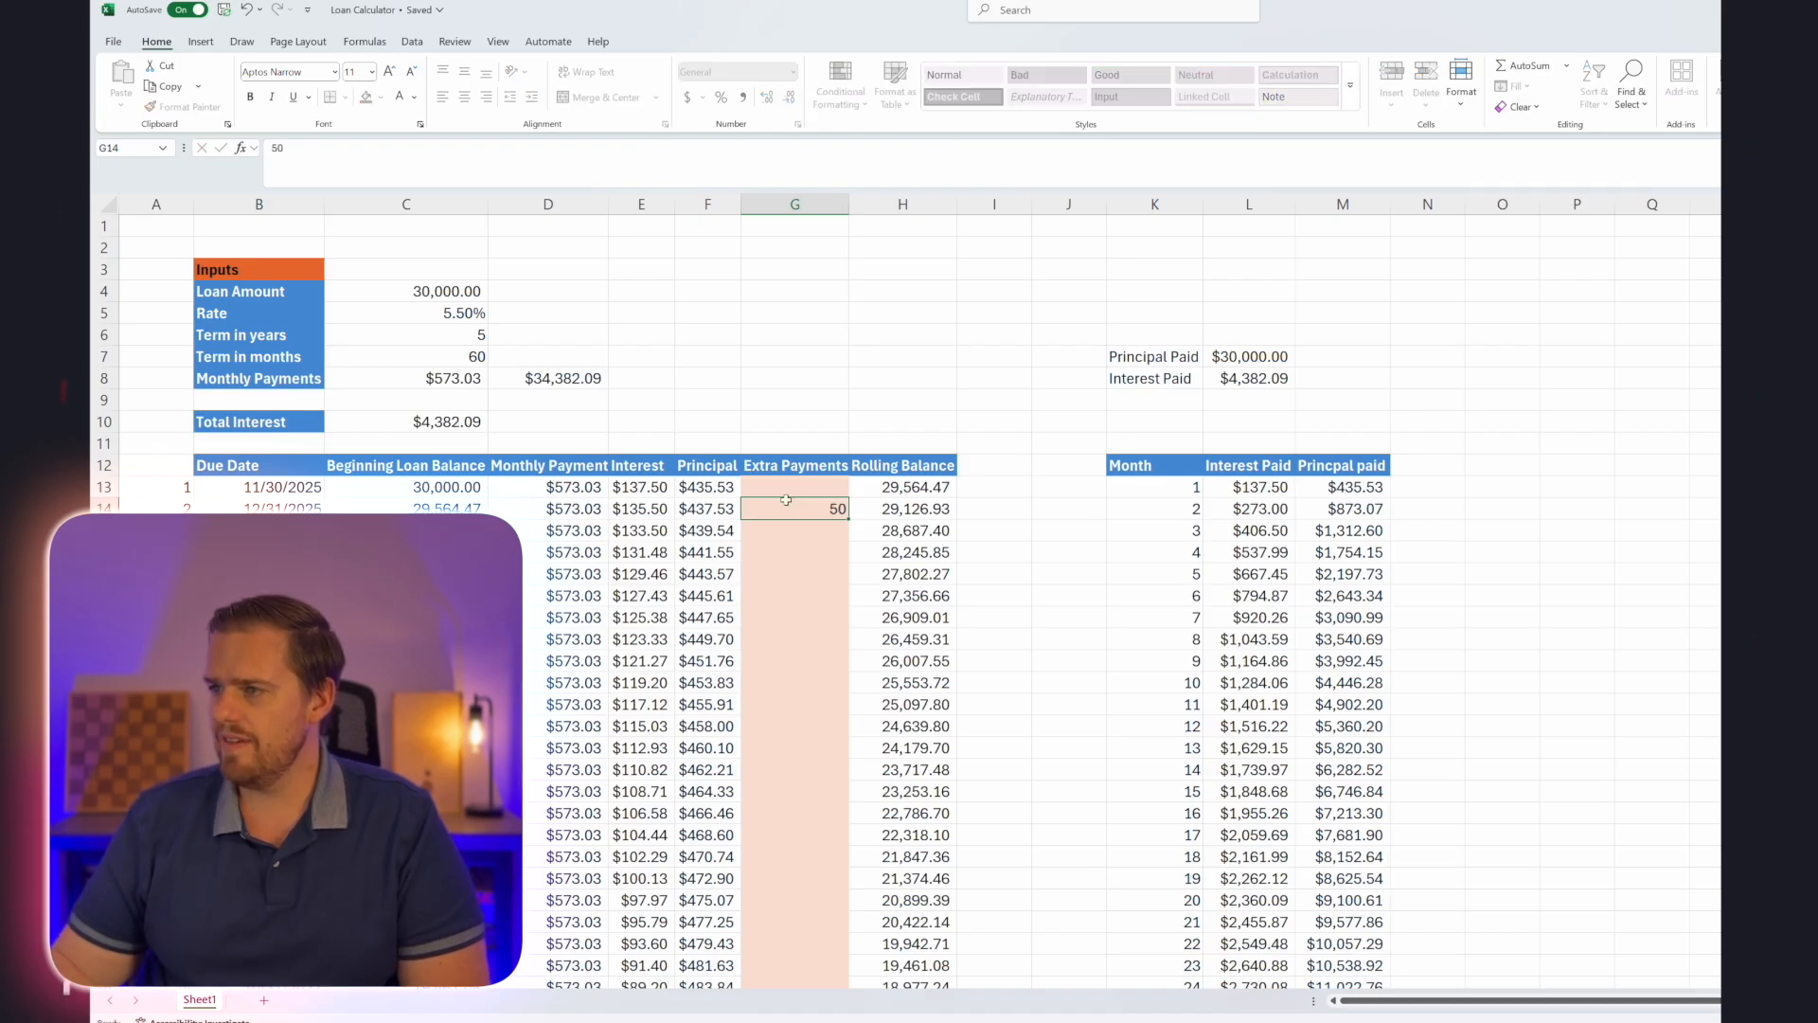
{"action": "key", "text": "Return"}
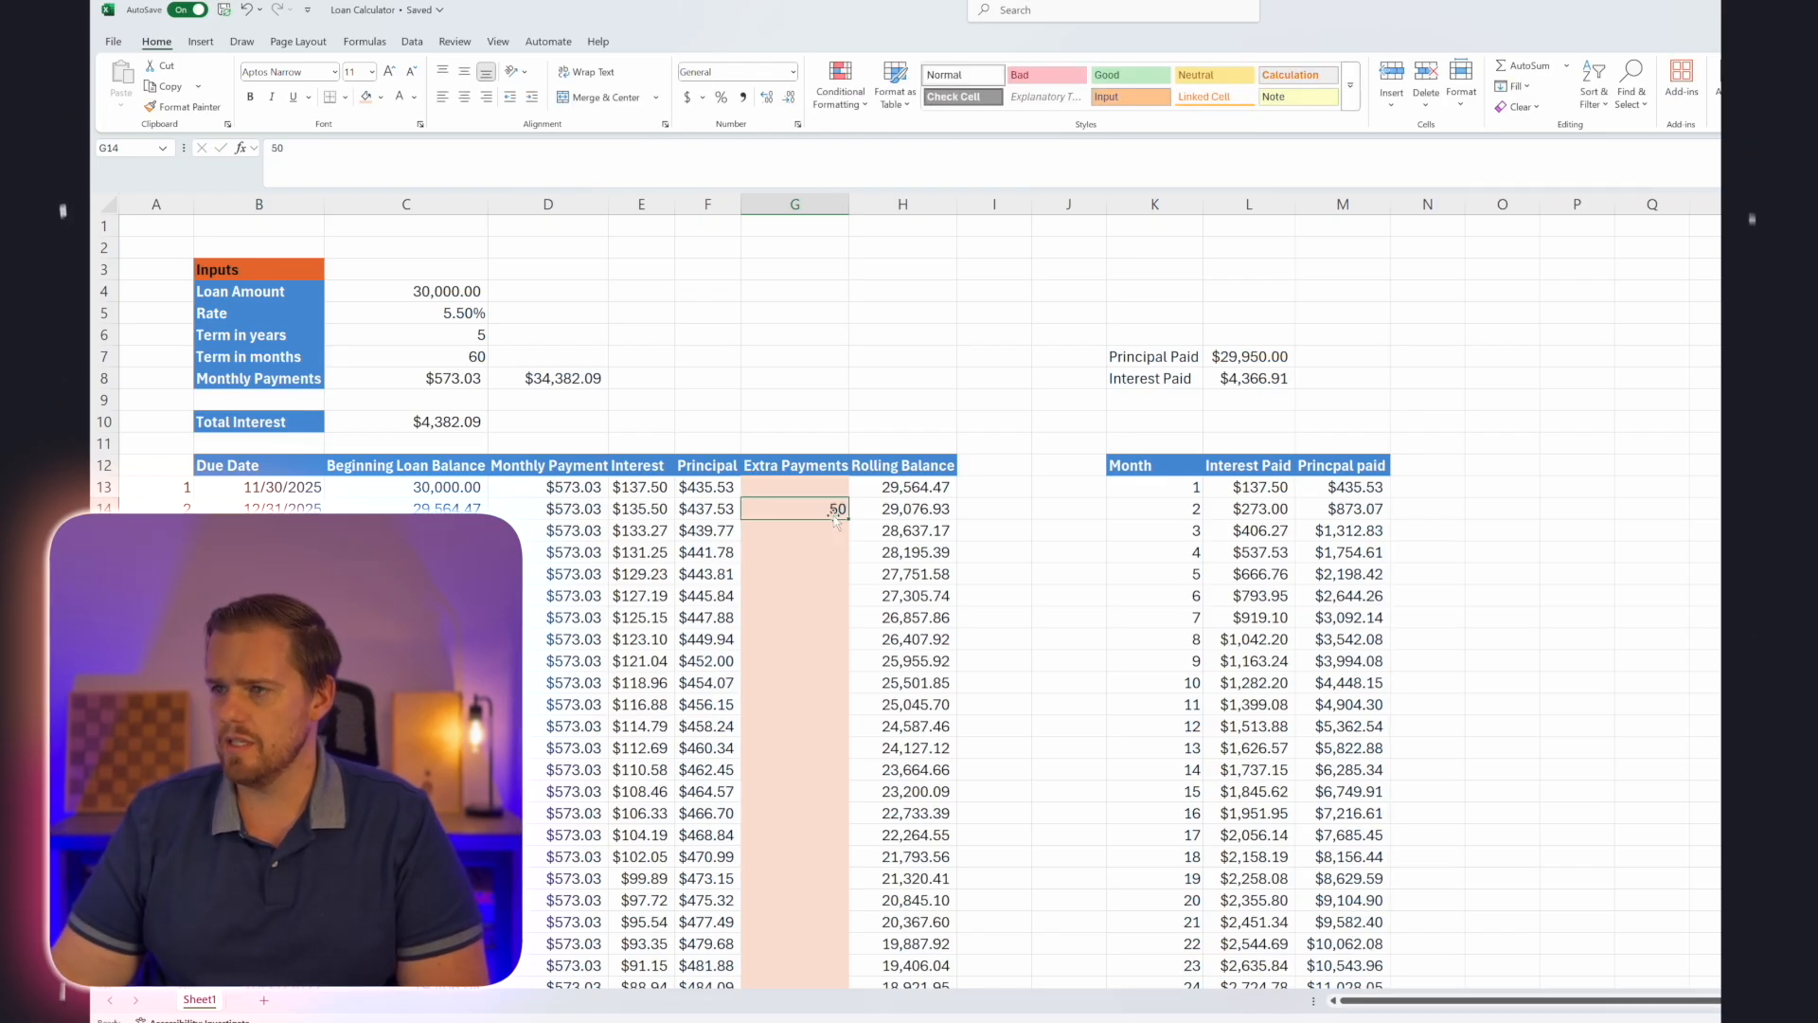
{"action": "key", "text": "Delete"}
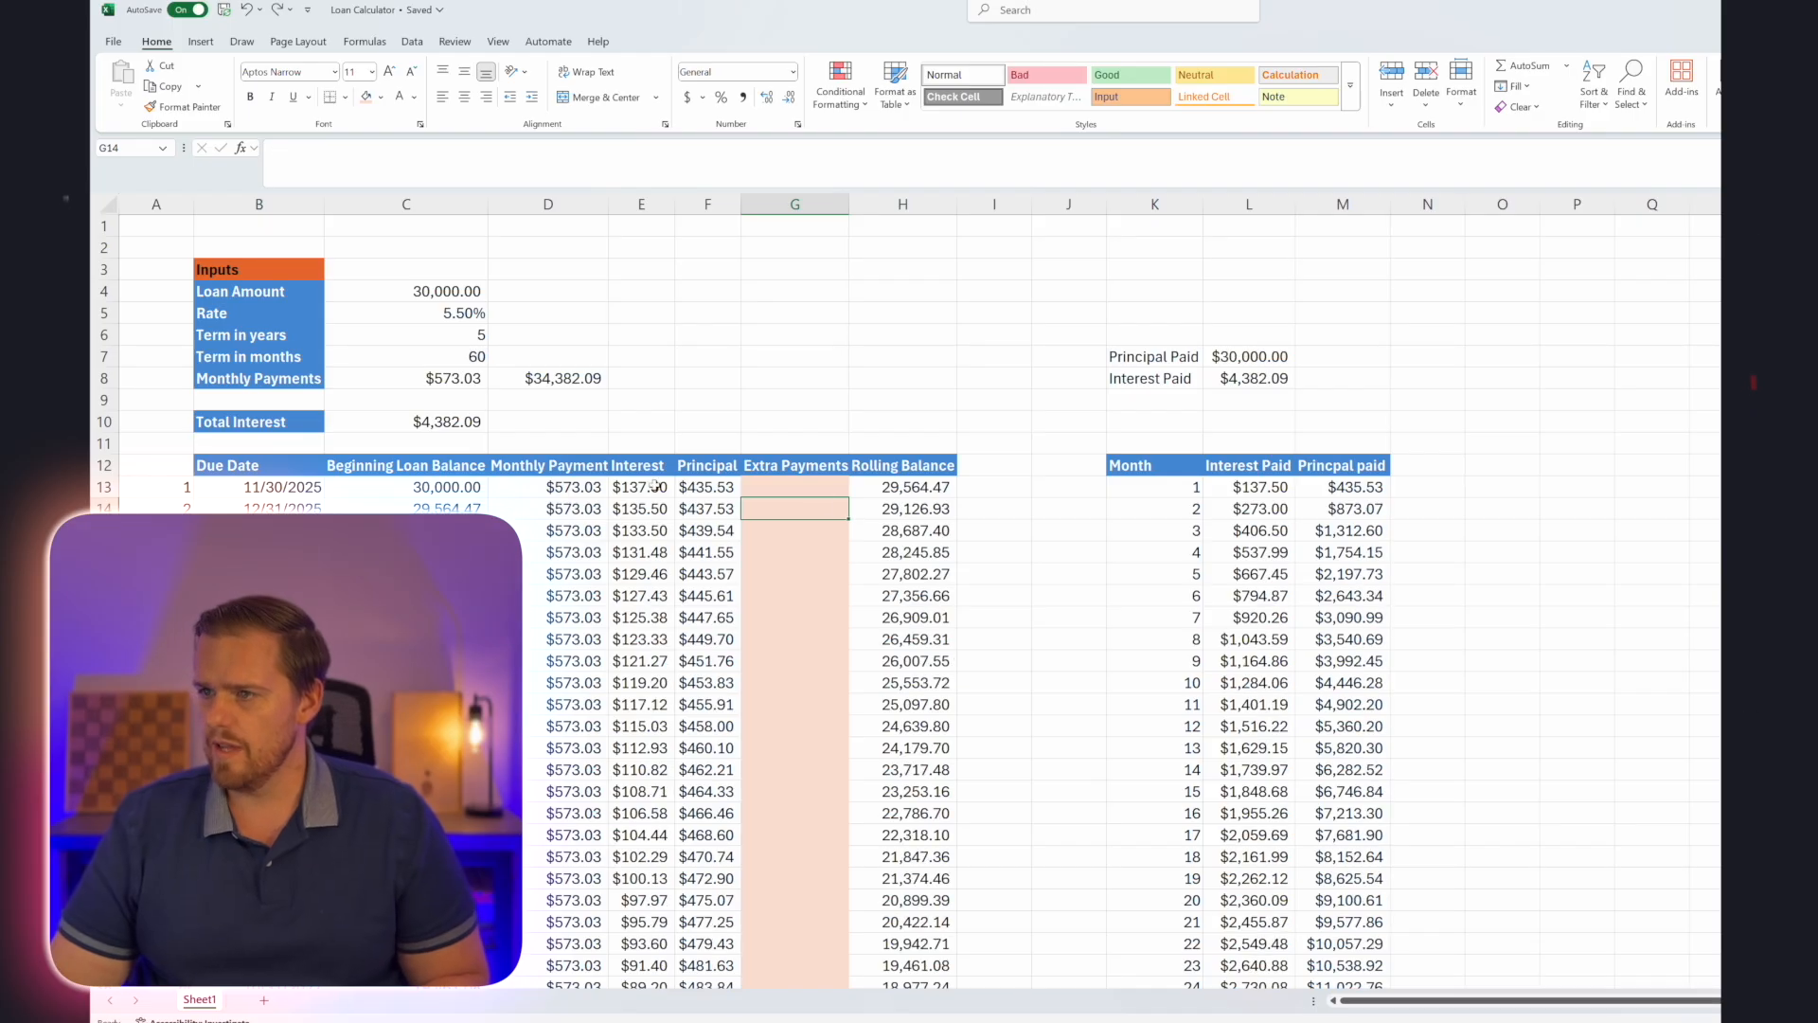
Copy the Total Interest amount from C10 and paste it as a static value in D10.
{"action": "left_click", "coordinate": [428, 422]}
{"action": "key", "text": "ctrl+c"}
{"action": "key", "text": "Right"}
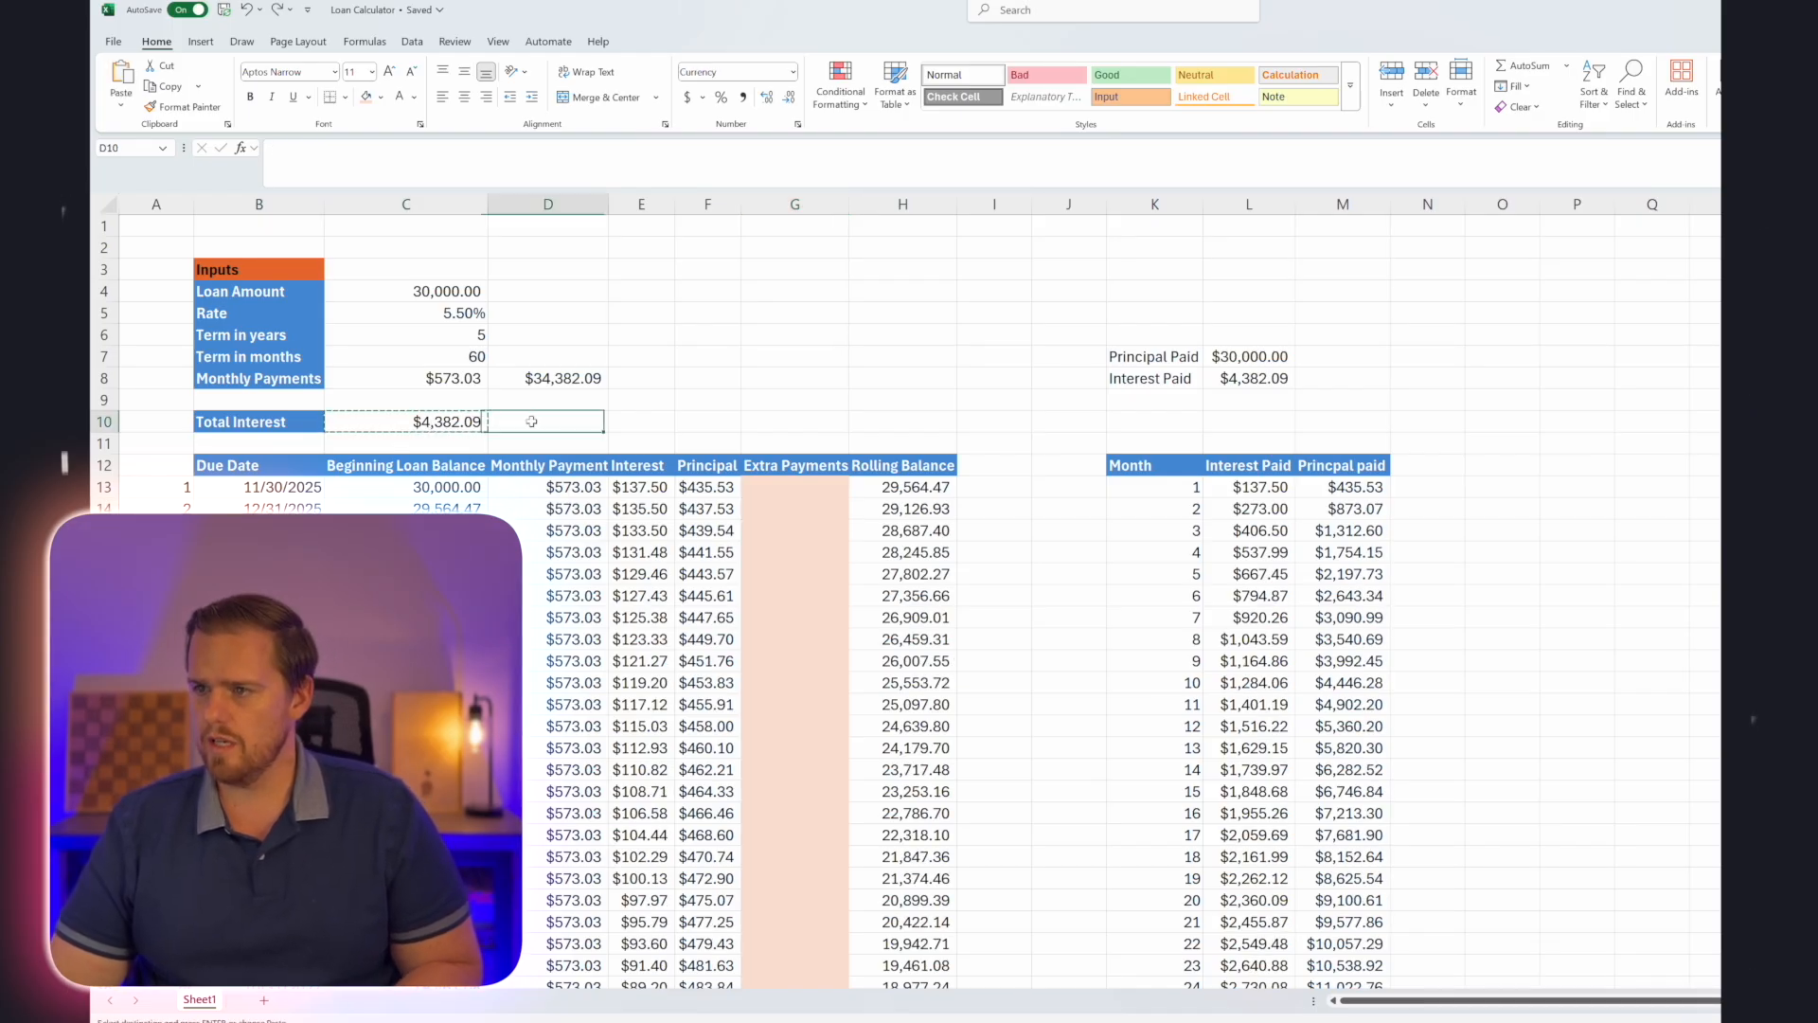
{"action": "key", "text": "ctrl+shift+v"}
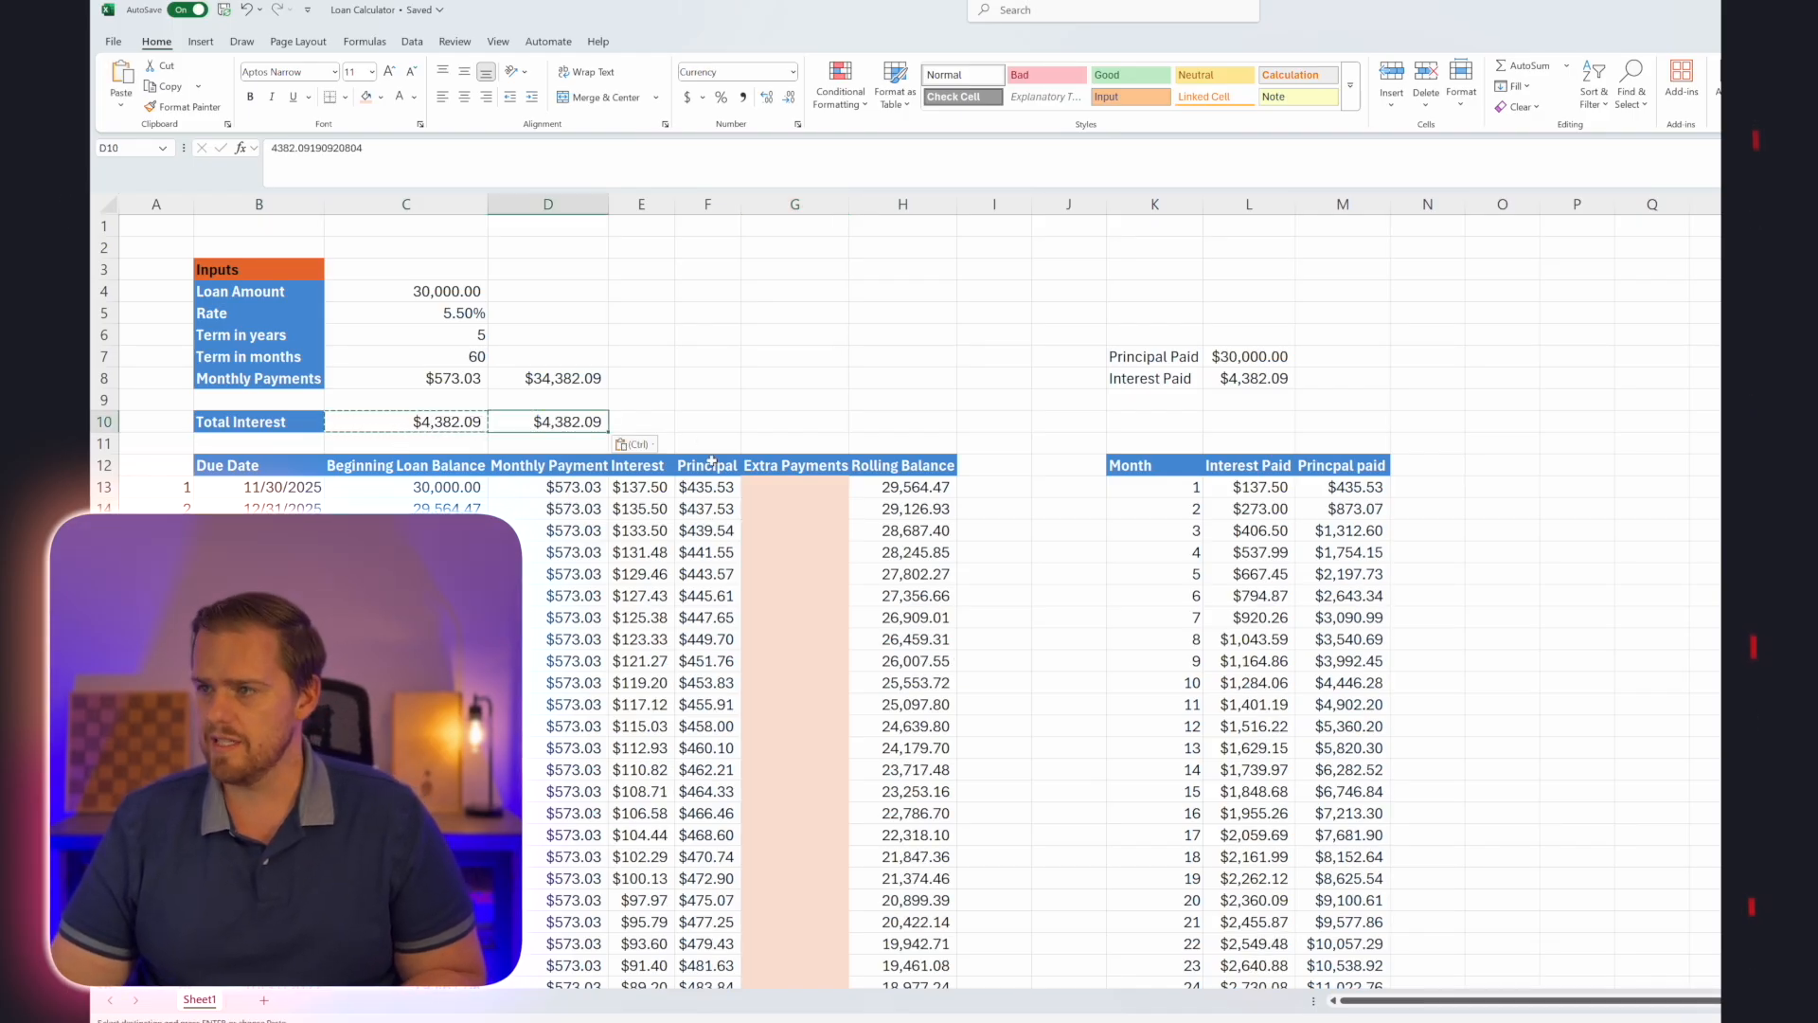
{"action": "left_click", "coordinate": [662, 408]}
Enter an extra payment of 50 for month 2 in G14 and fill it down the Extra Payments column.
{"action": "left_click", "coordinate": [789, 509]}
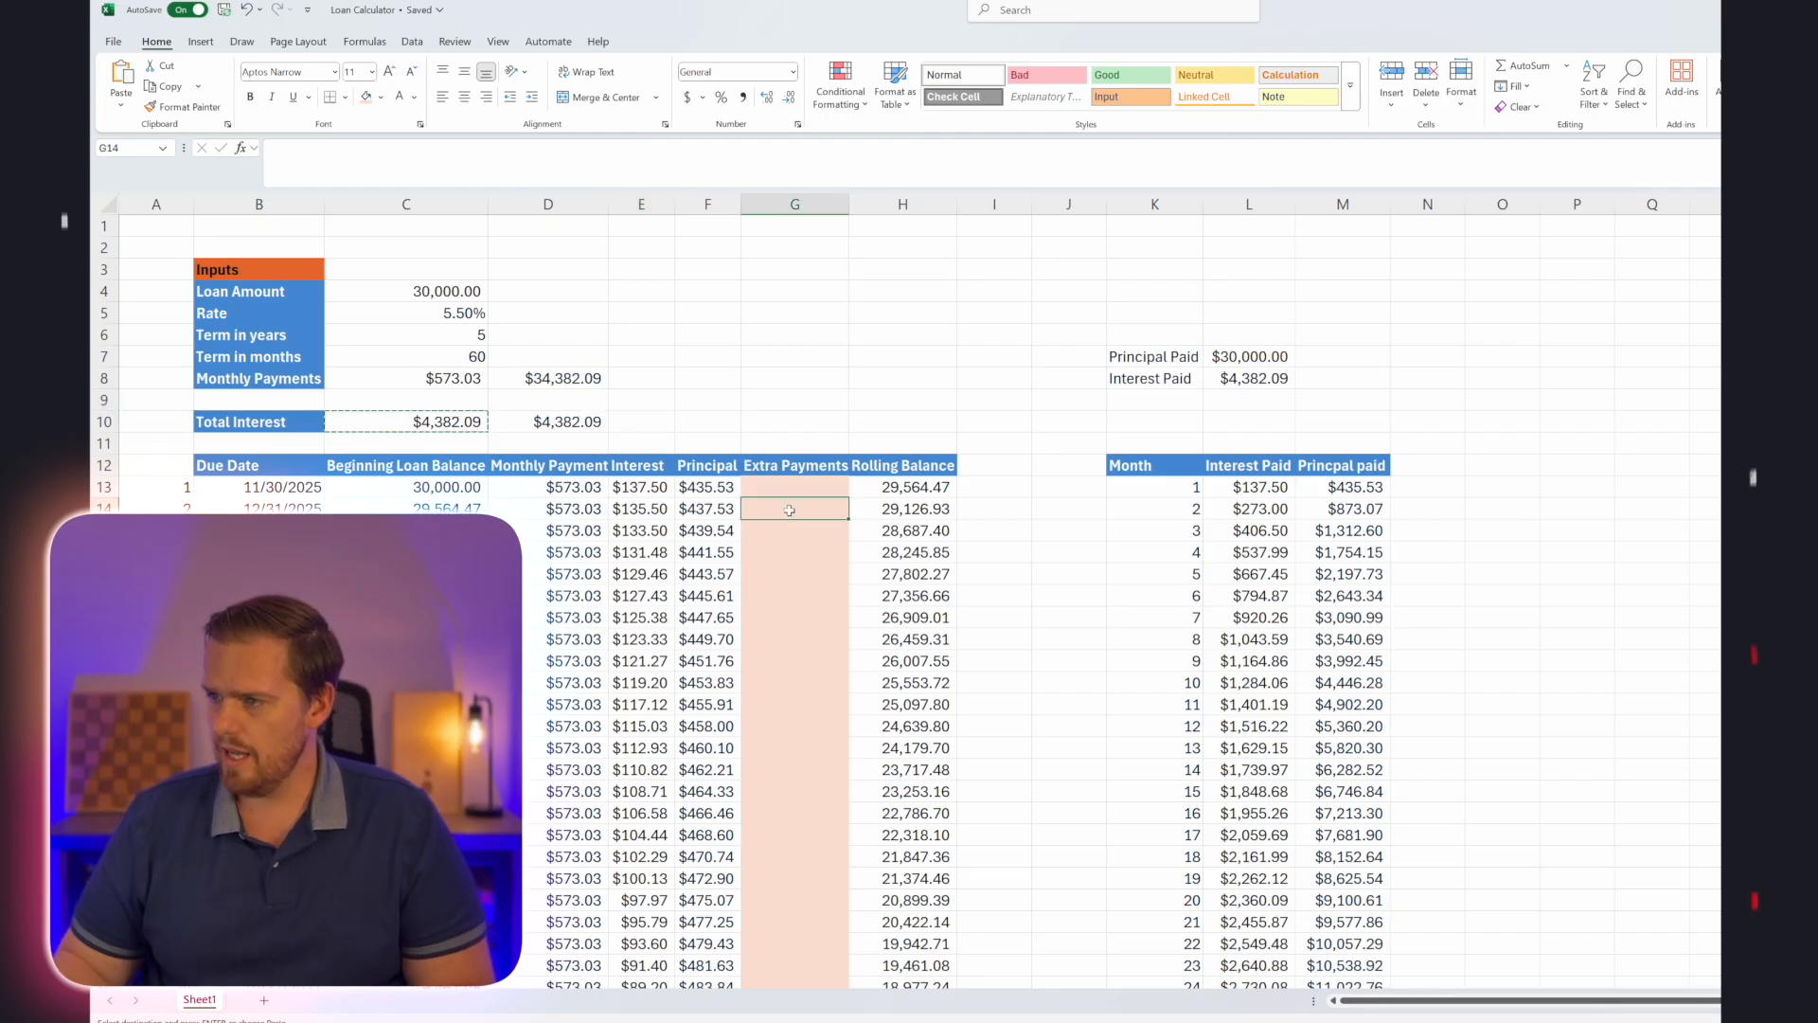
{"action": "type", "text": "50"}
{"action": "key", "text": "Return"}
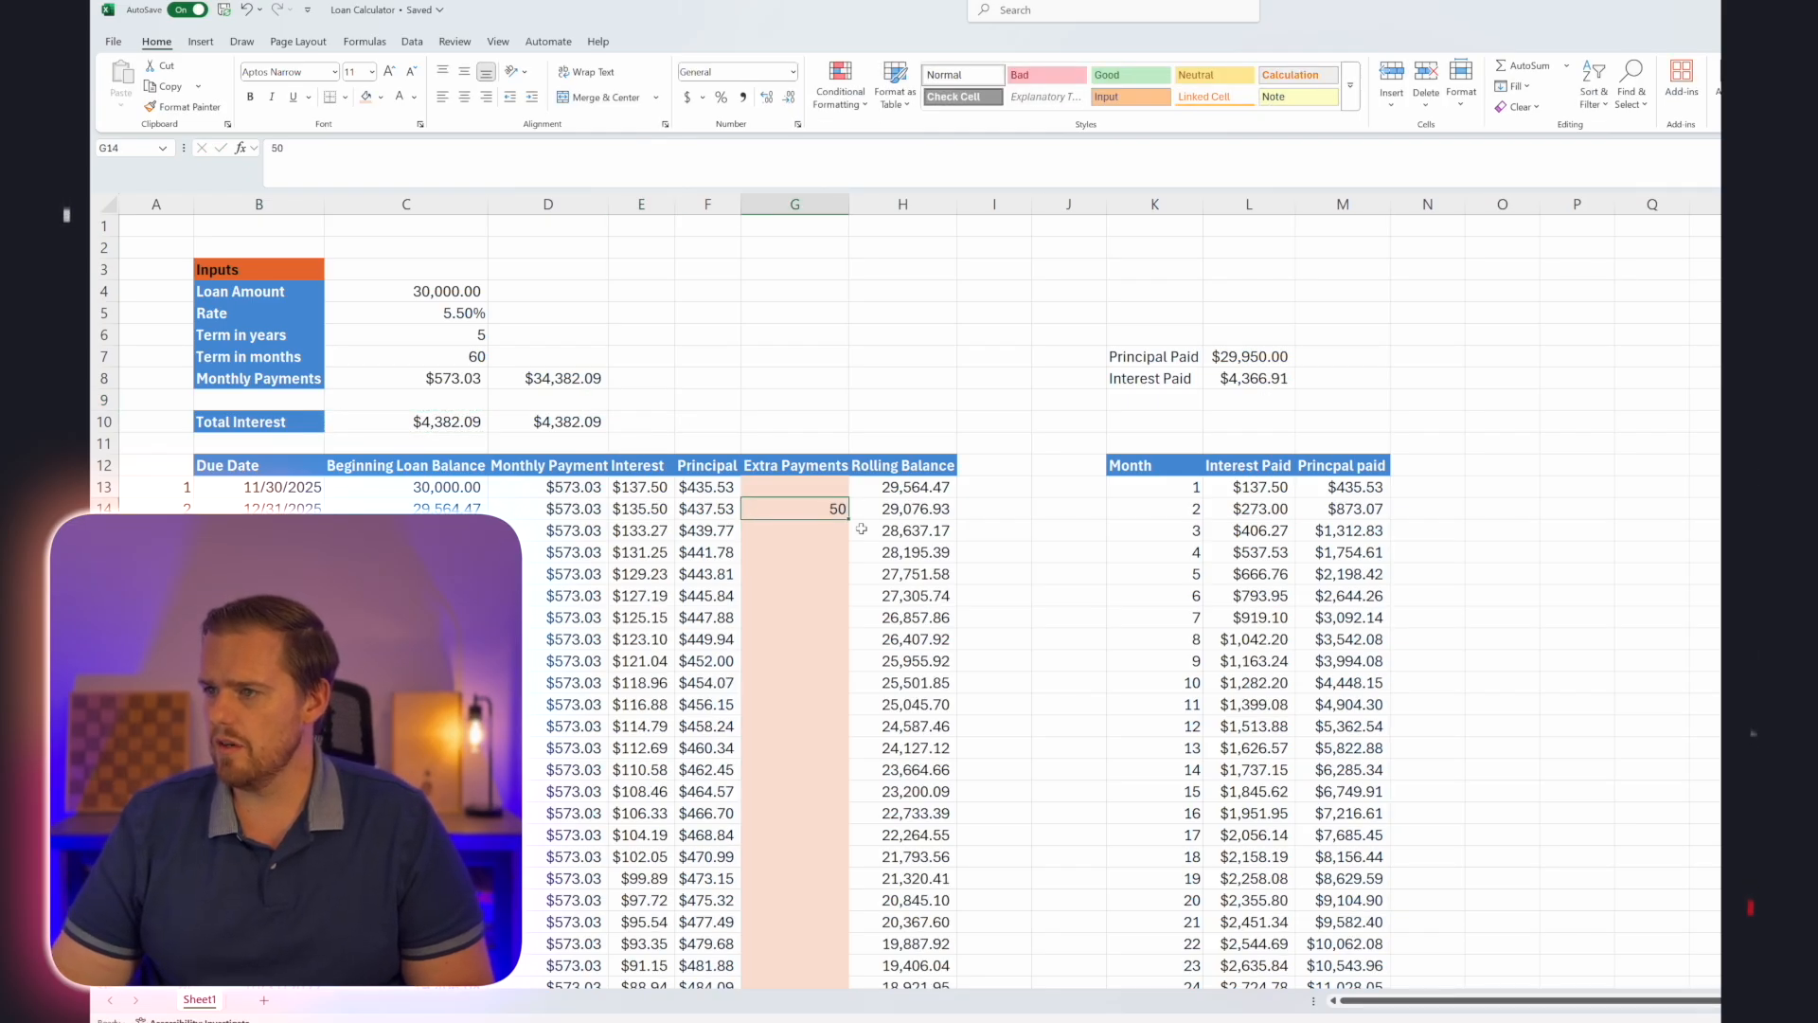
{"action": "double_click", "coordinate": [845, 518]}
{"action": "left_click", "coordinate": [817, 574]}
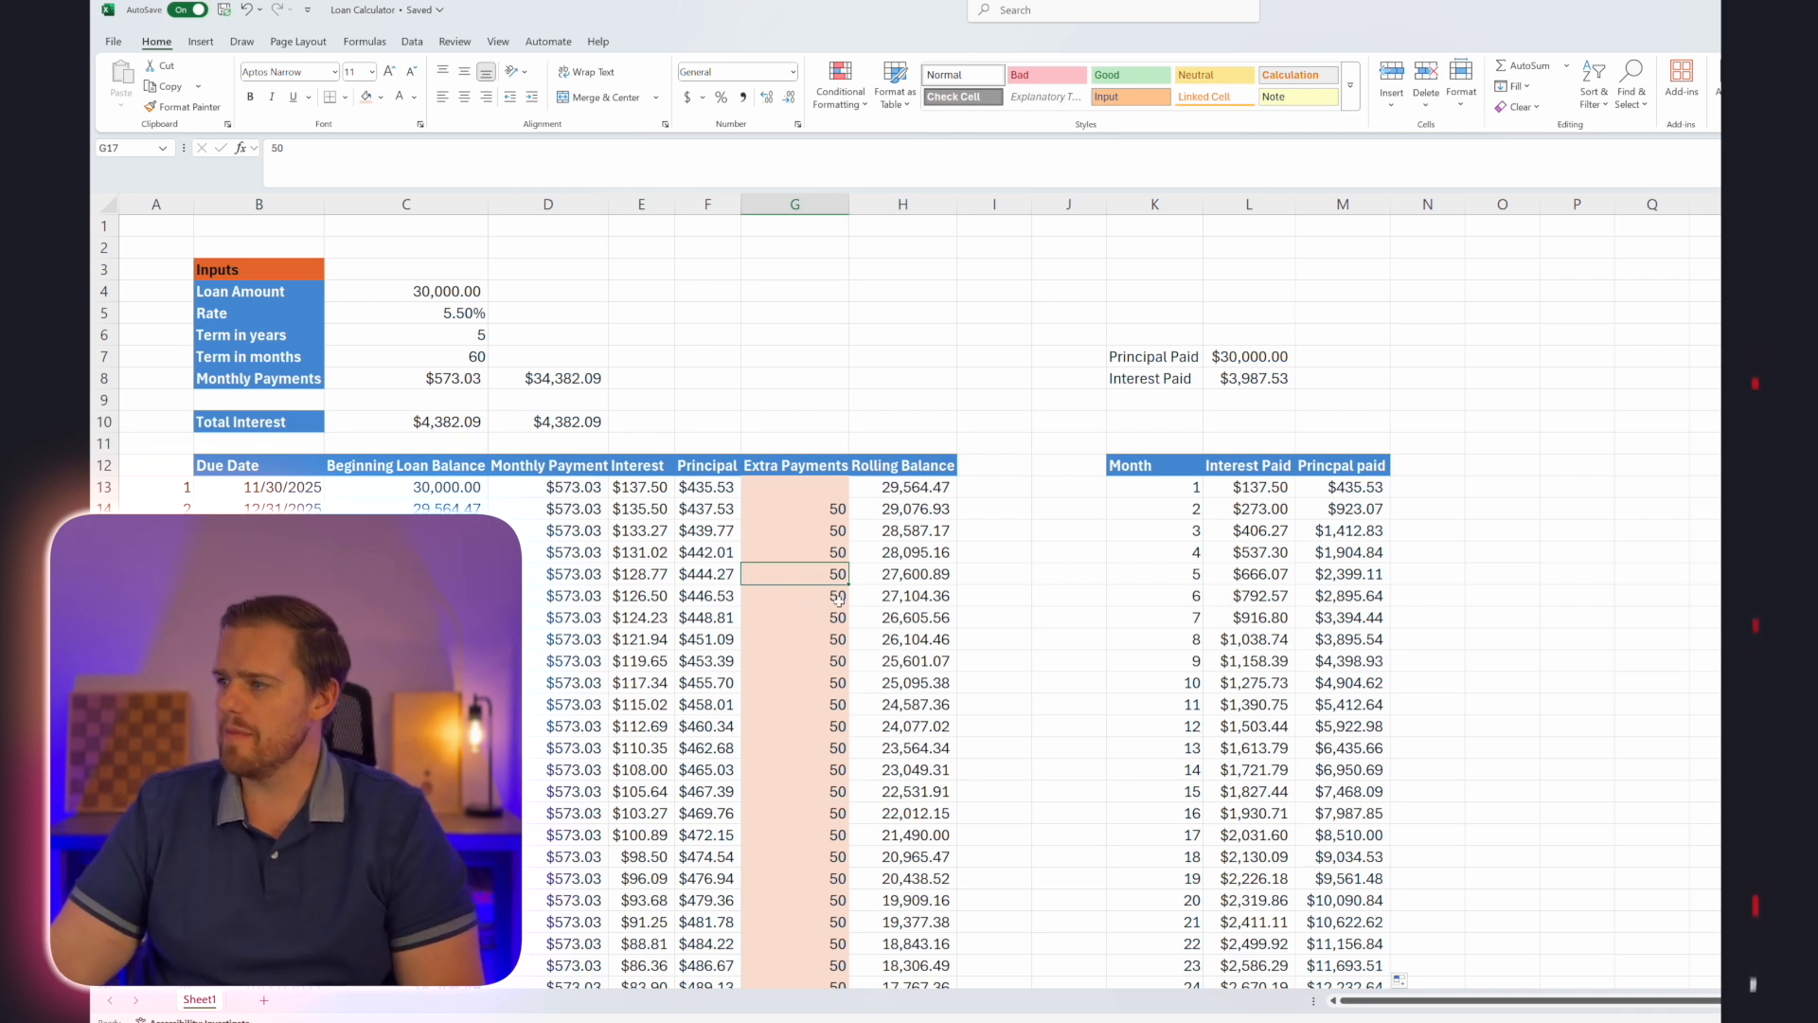
Calculate the interest difference beside the Interest Paid total in M8 with the formula =L8-D10.
{"action": "left_click", "coordinate": [1333, 381]}
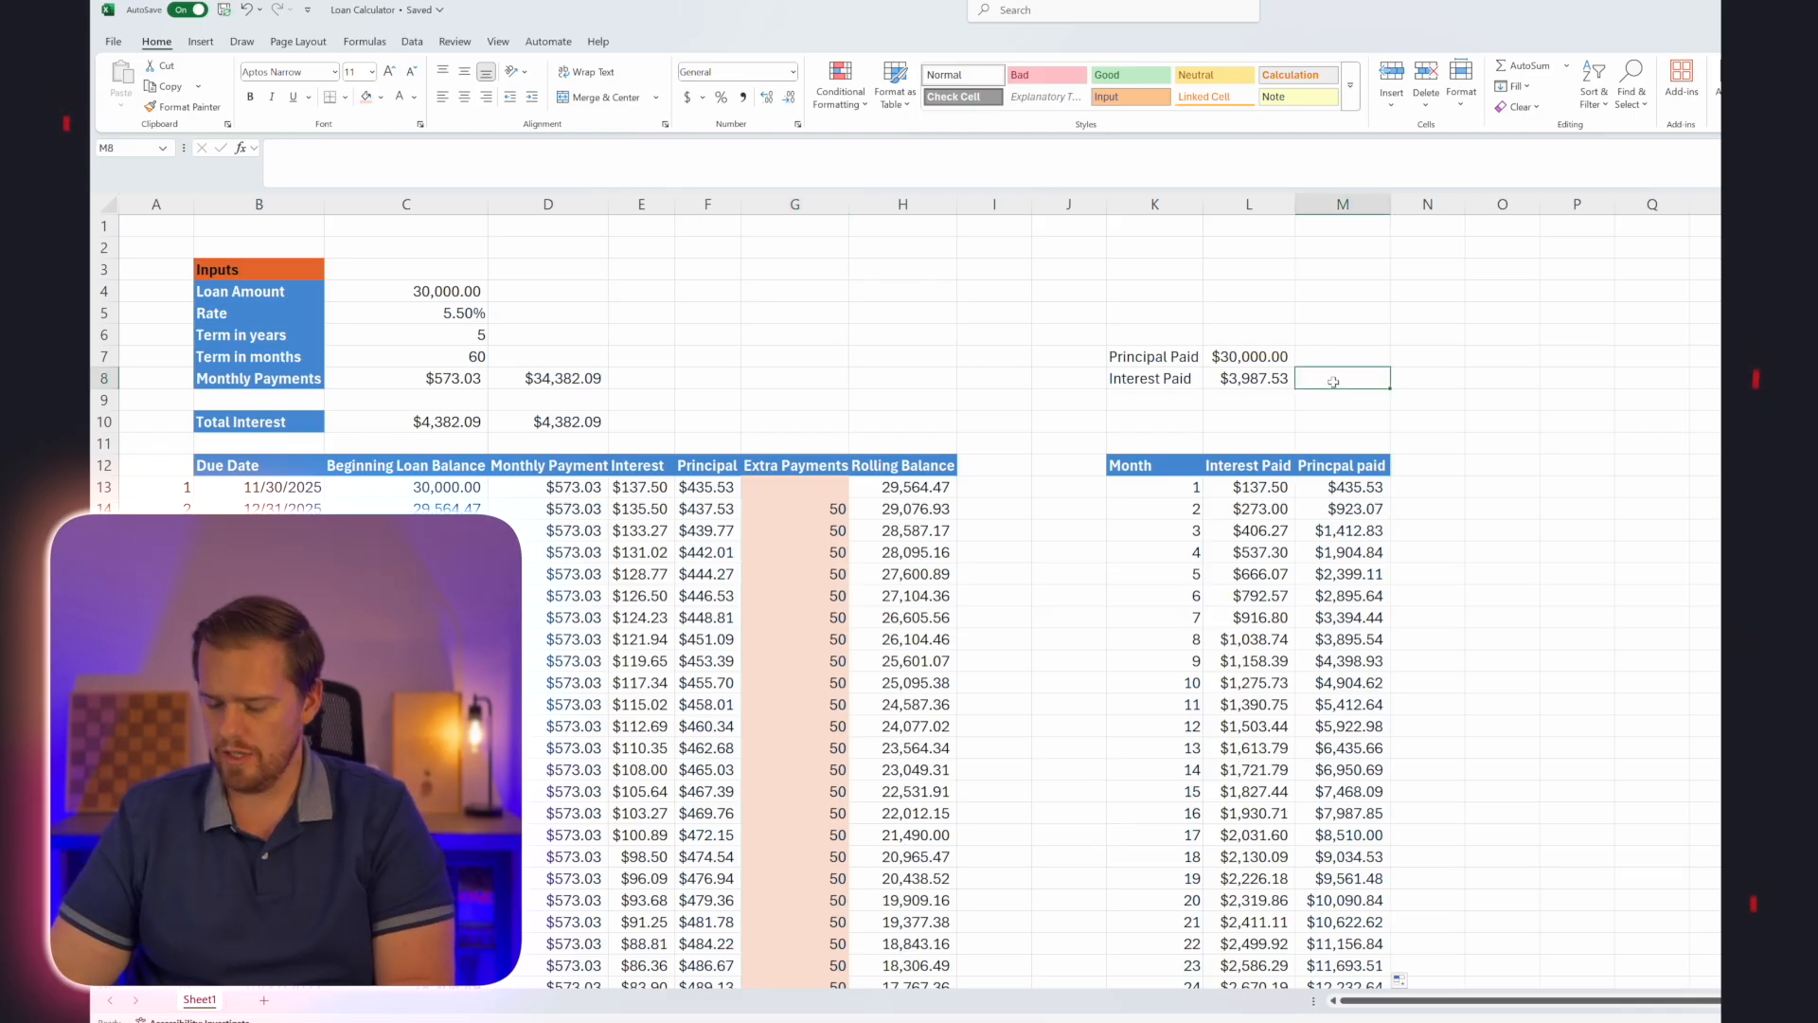
{"action": "type", "text": "="}
{"action": "key", "text": "Left"}
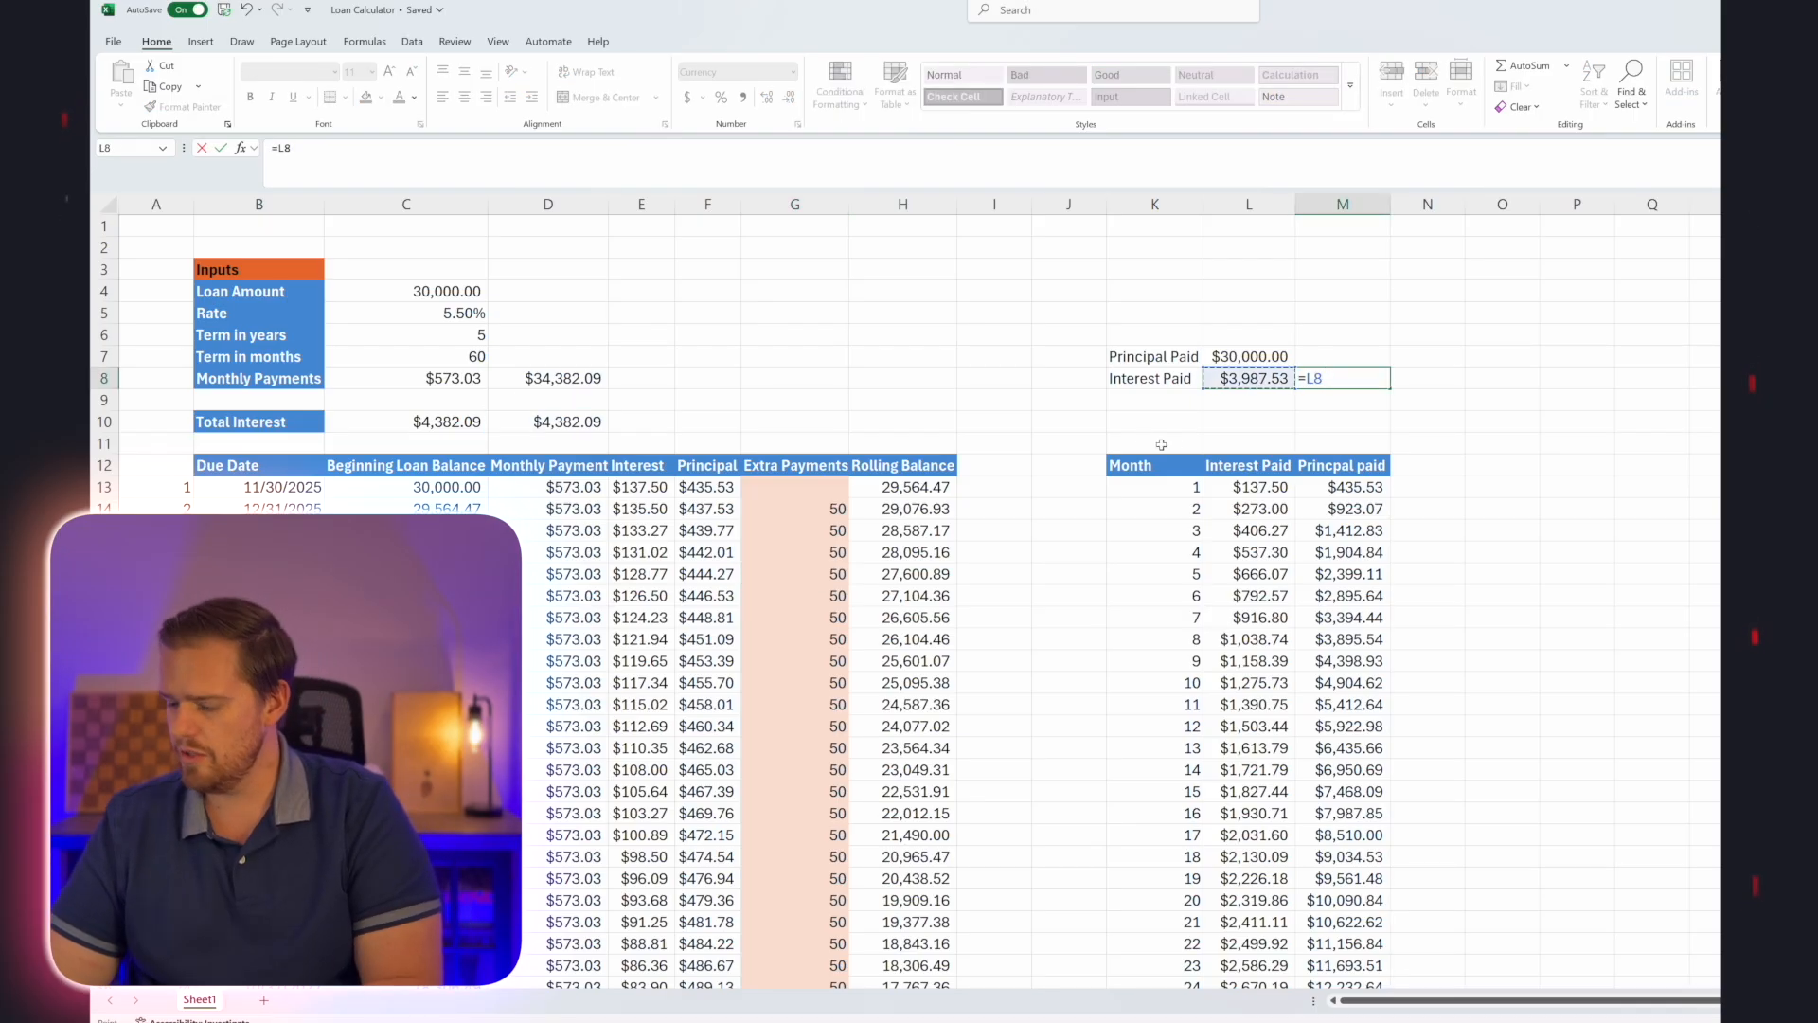
{"action": "type", "text": "-"}
{"action": "left_click", "coordinate": [580, 429]}
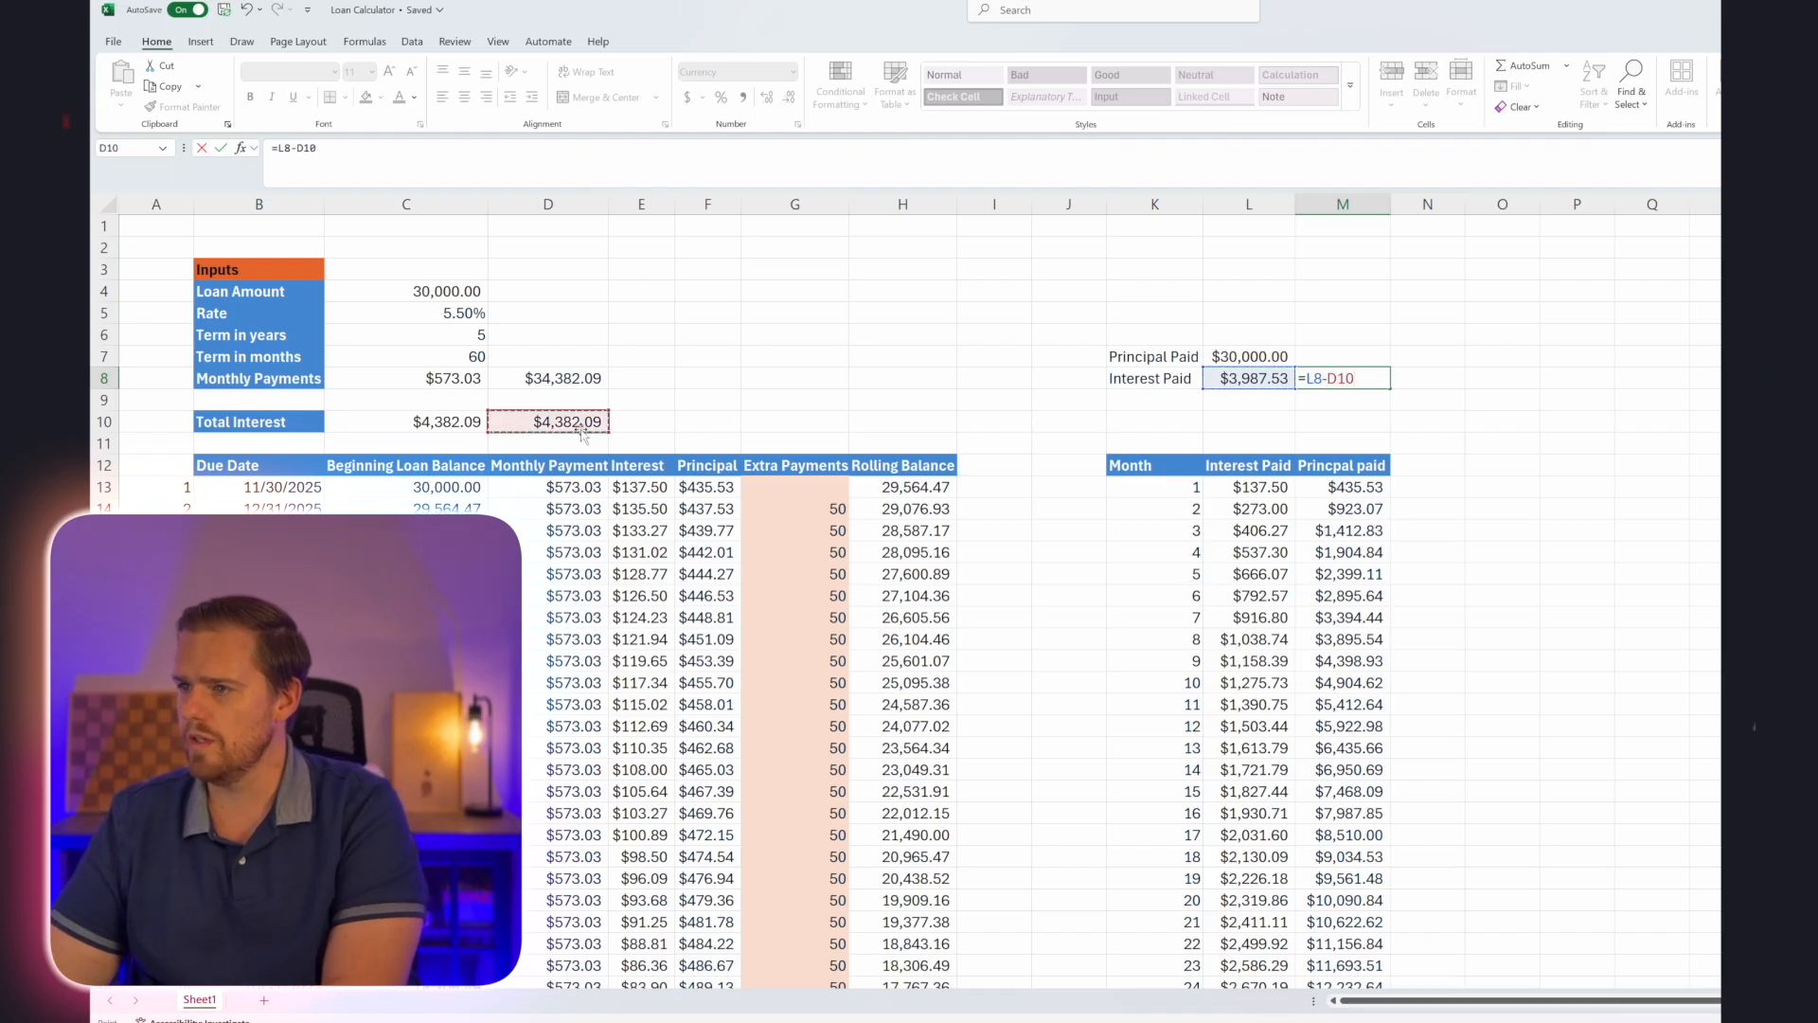
{"action": "key", "text": "Return"}
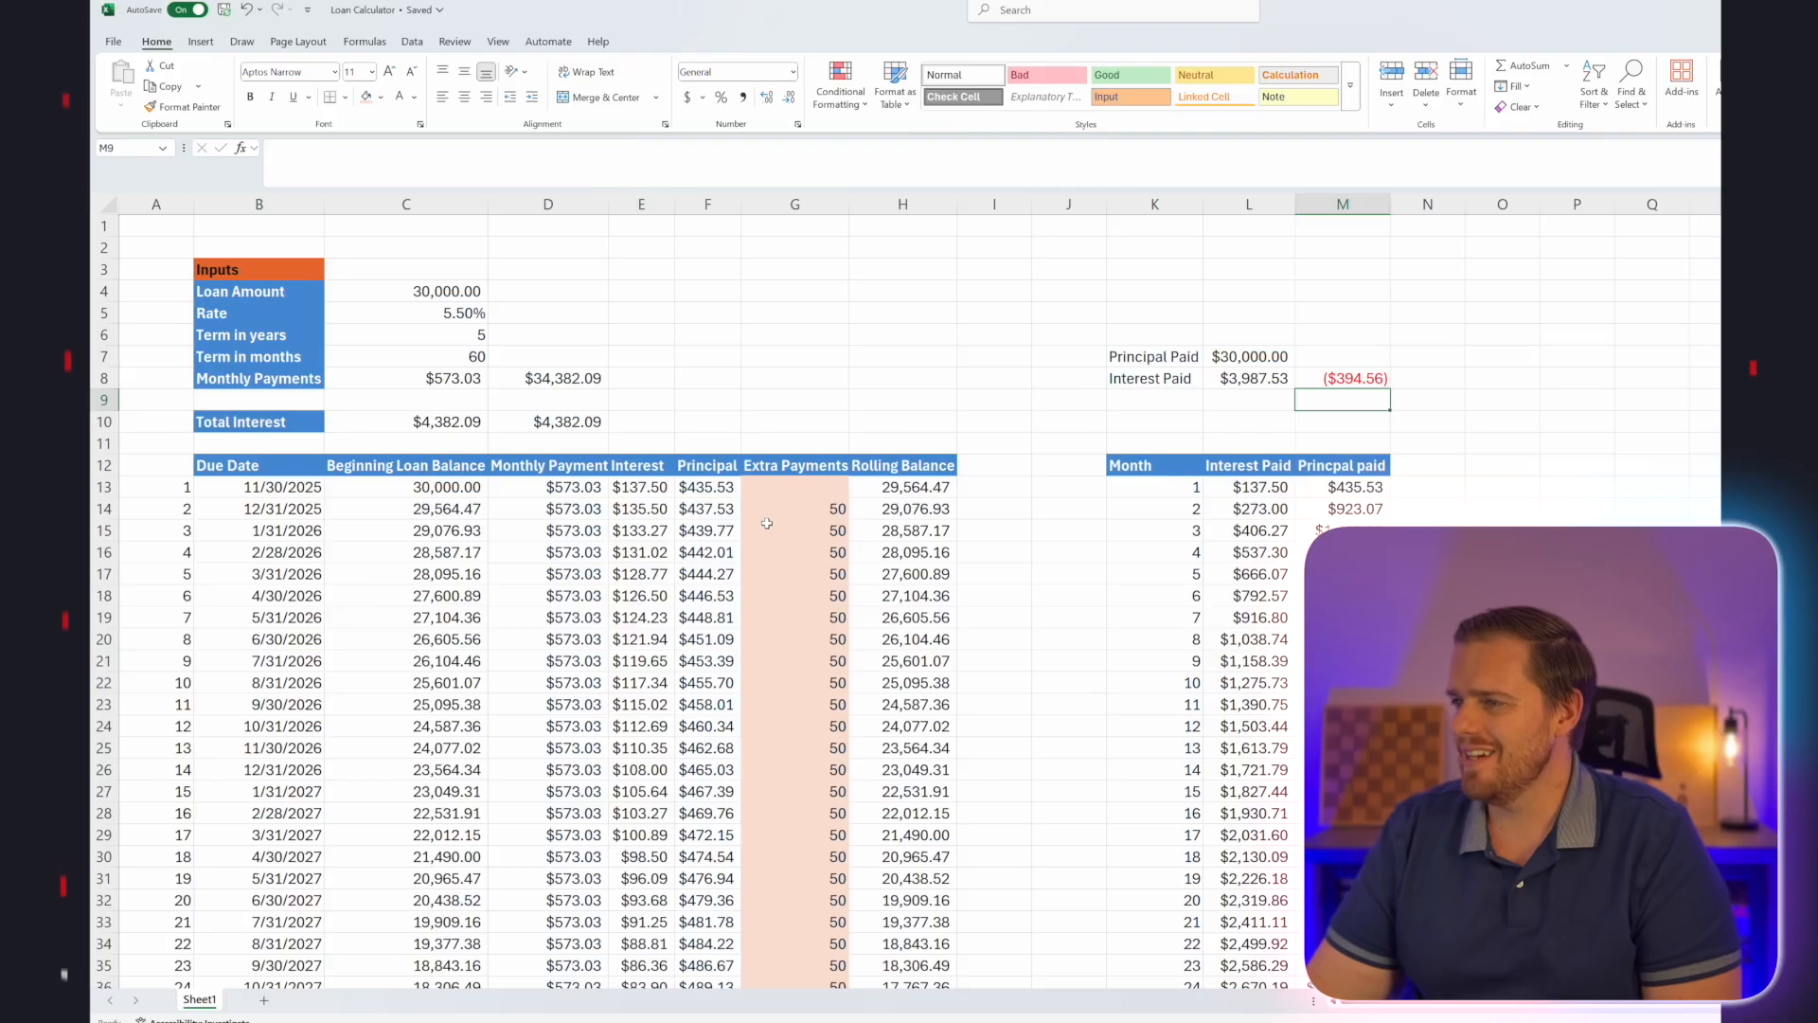
Set all the extra payments in G14:G66 to 0.
{"action": "left_click_drag", "start_coordinate": [814, 468], "coordinate": [808, 860]}
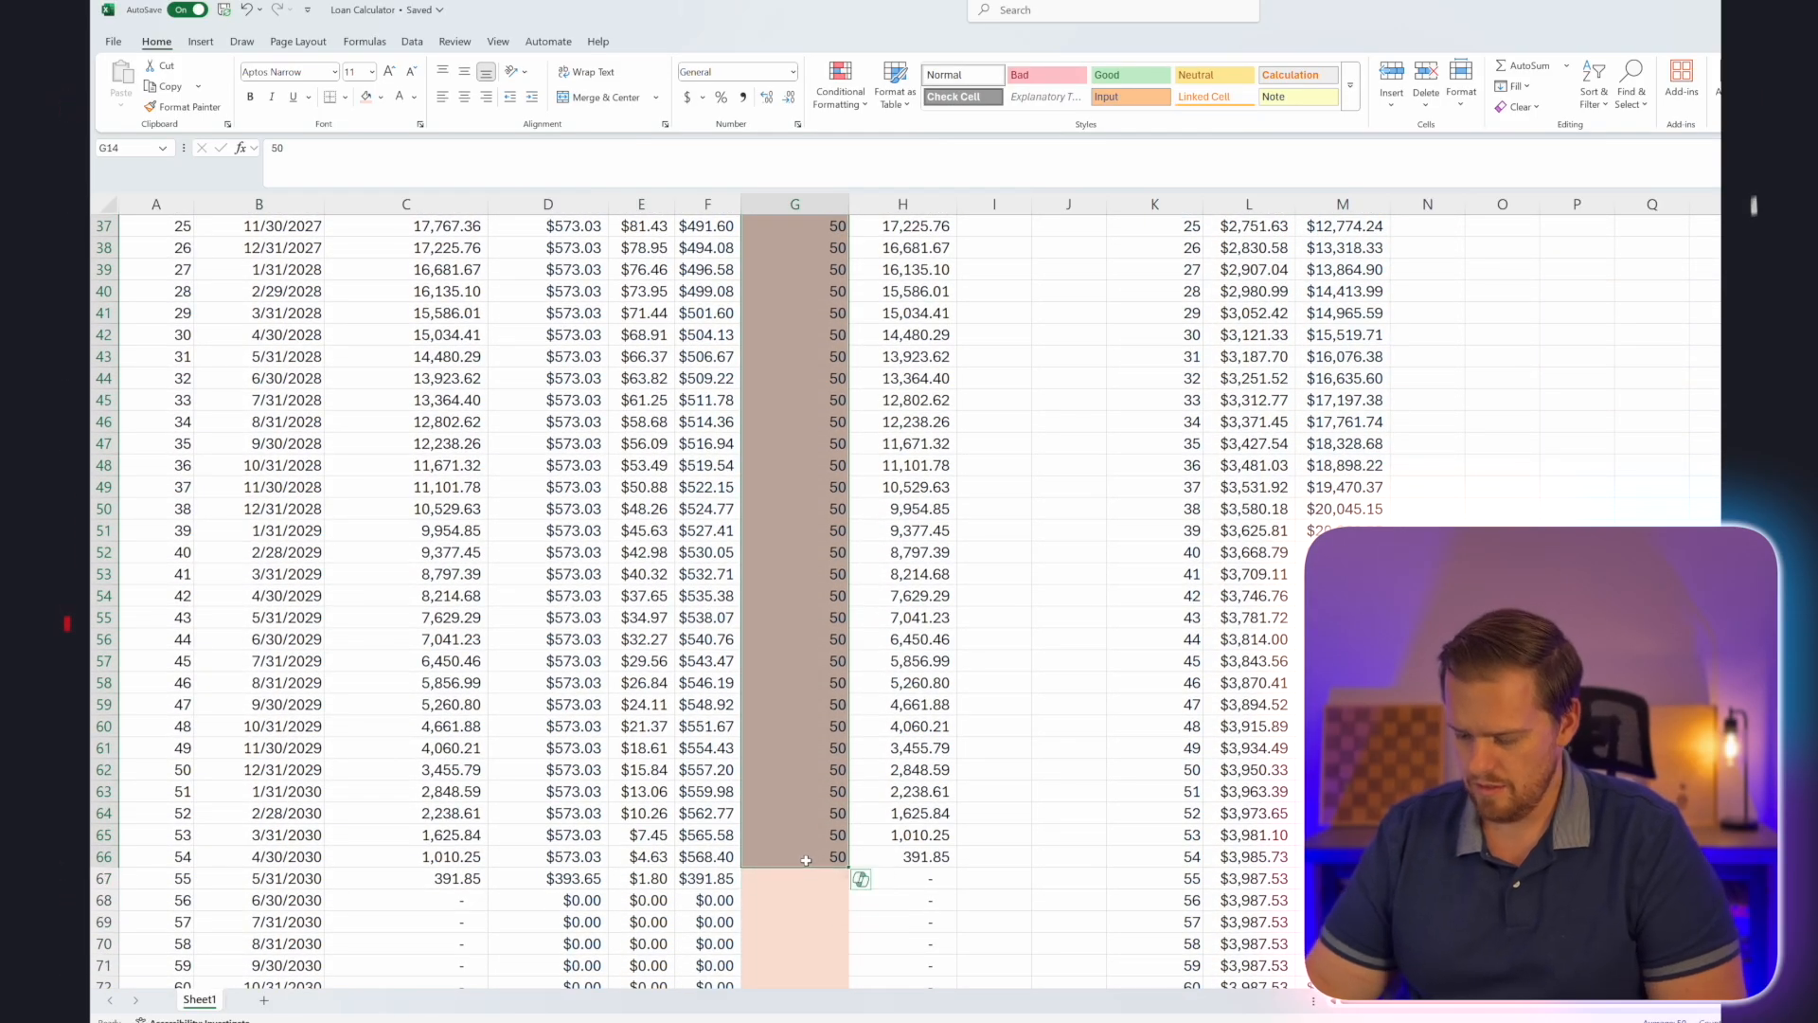
{"action": "type", "text": "0"}
{"action": "key", "text": "ctrl+Return"}
{"action": "scroll", "coordinate": [806, 859], "scroll_direction": "up", "scroll_amount": 4}
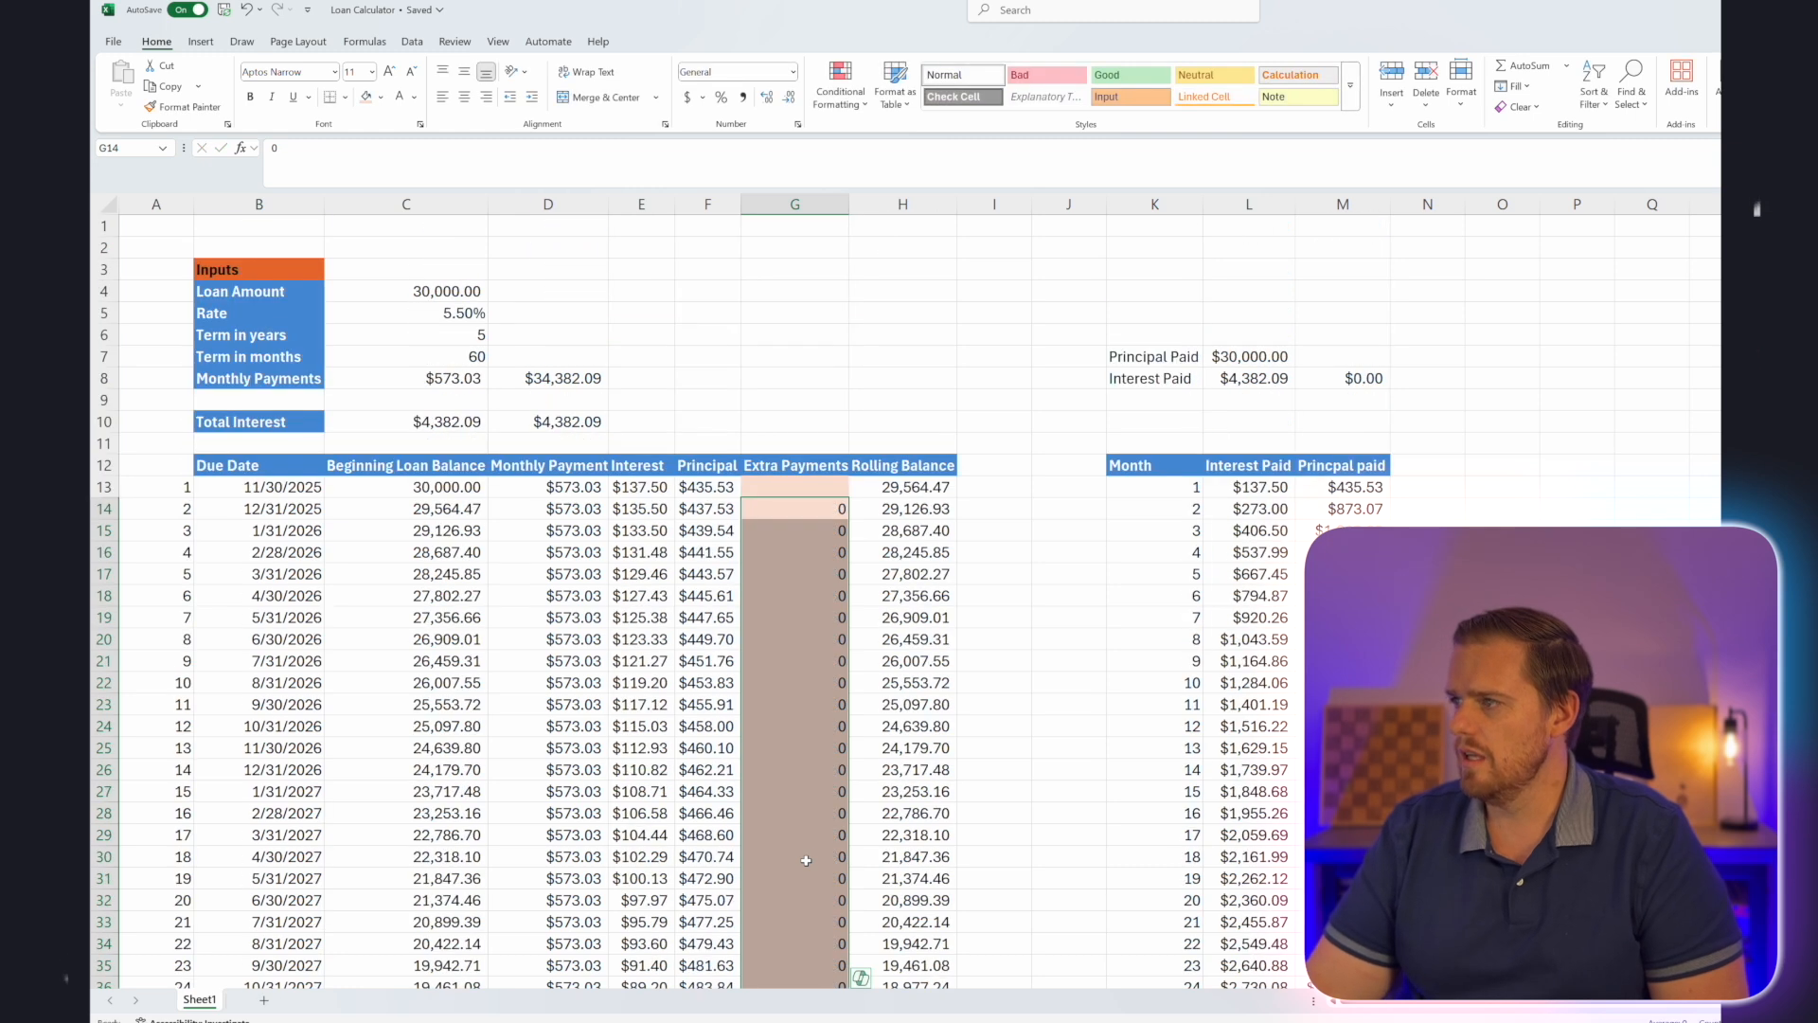
{"action": "left_click", "coordinate": [1249, 442]}
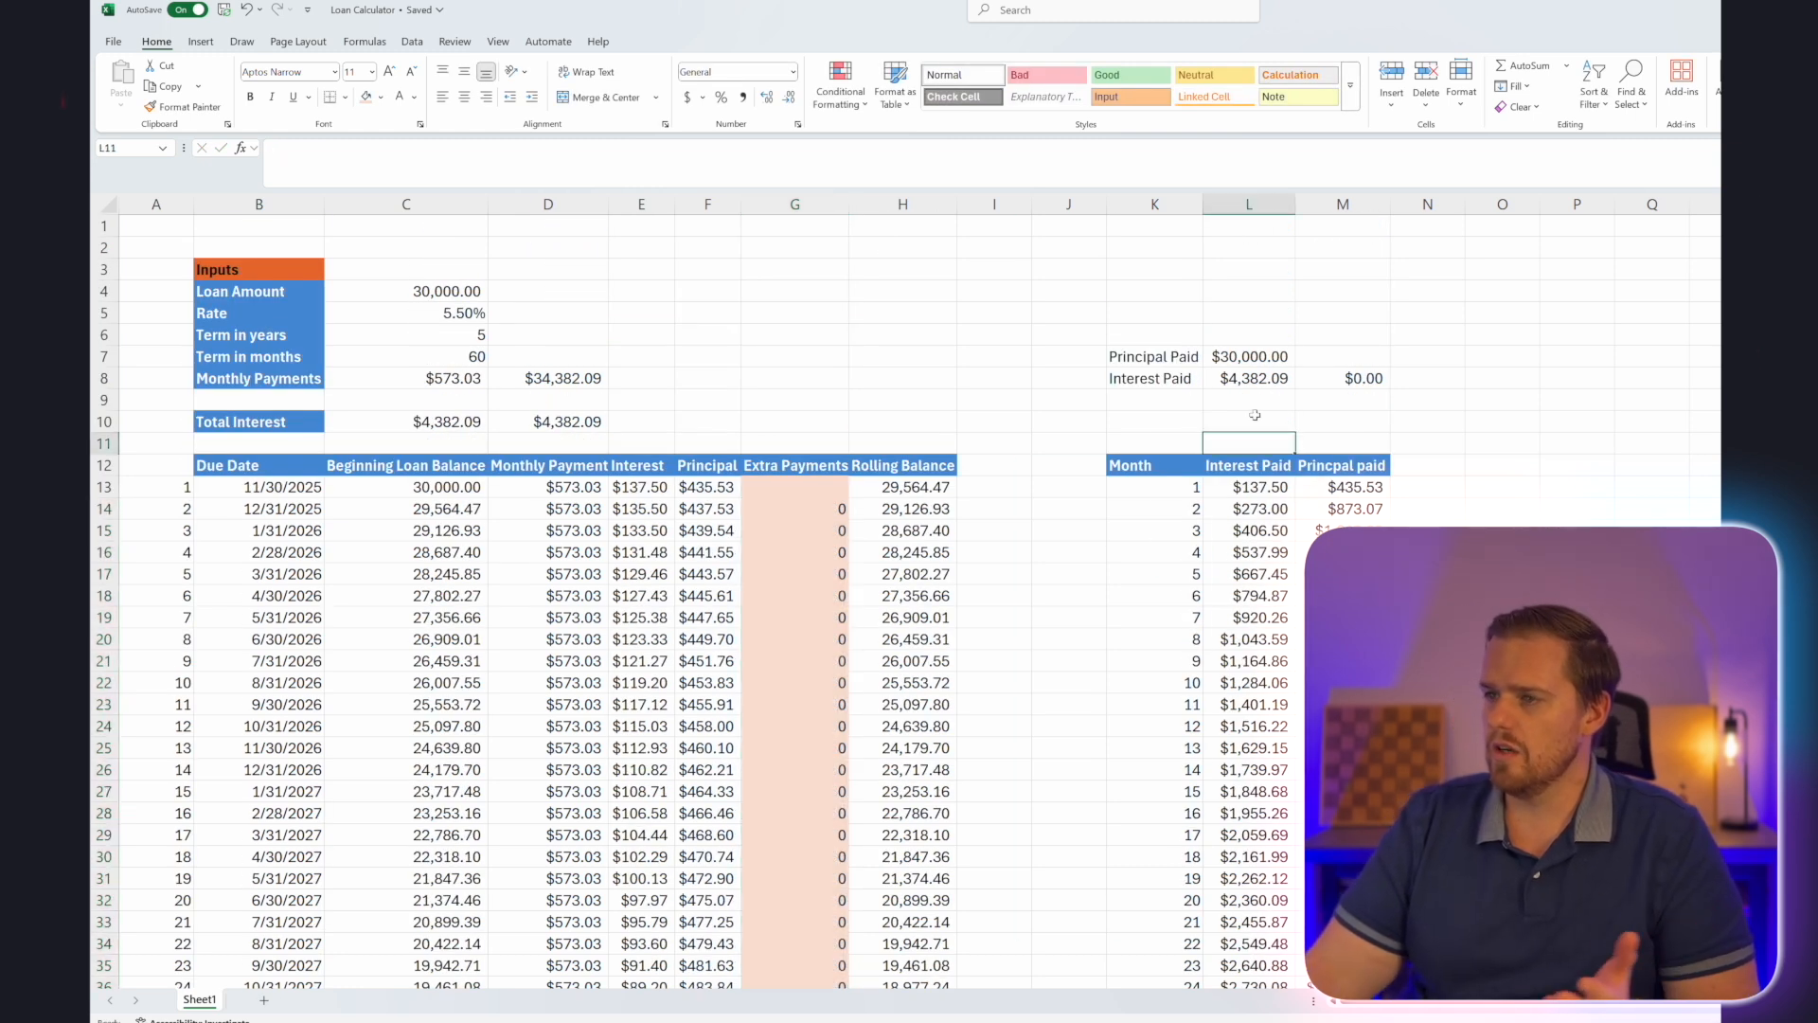
Enter a one-time extra payment of 5000 for month 14 in G26.
{"action": "left_click", "coordinate": [783, 572]}
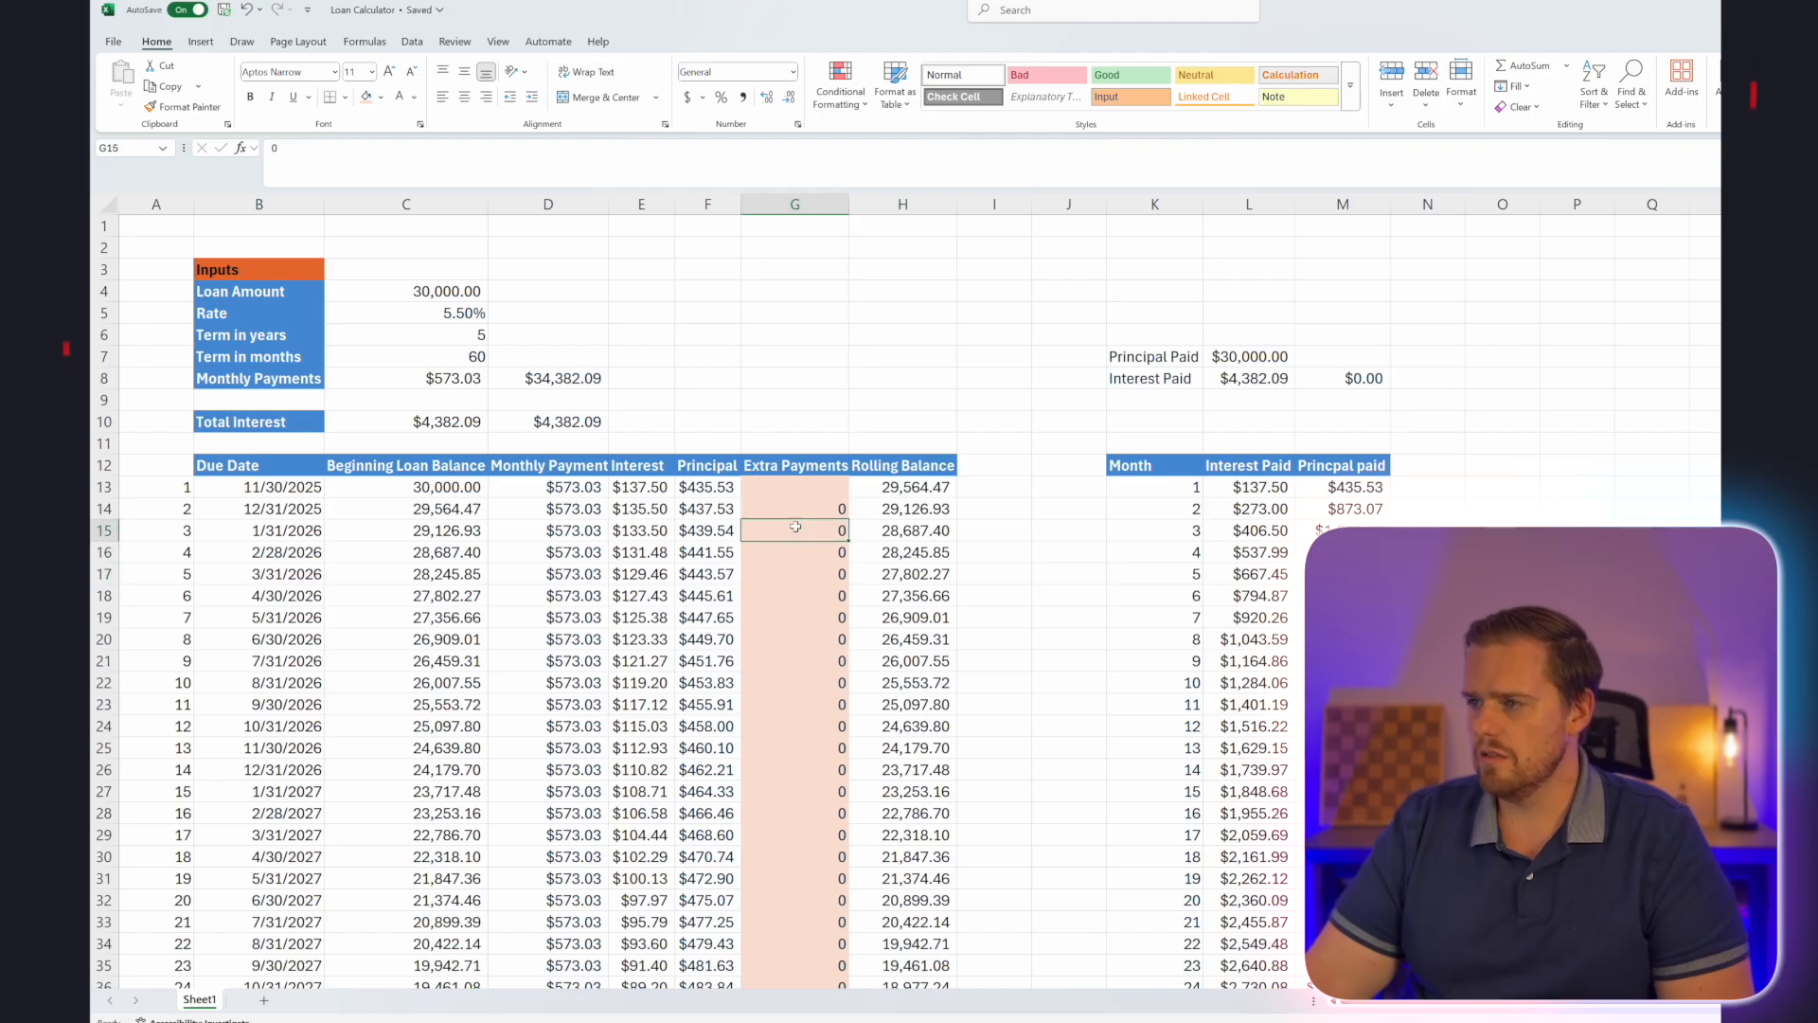
{"action": "left_click", "coordinate": [795, 762]}
{"action": "type", "text": "5000"}
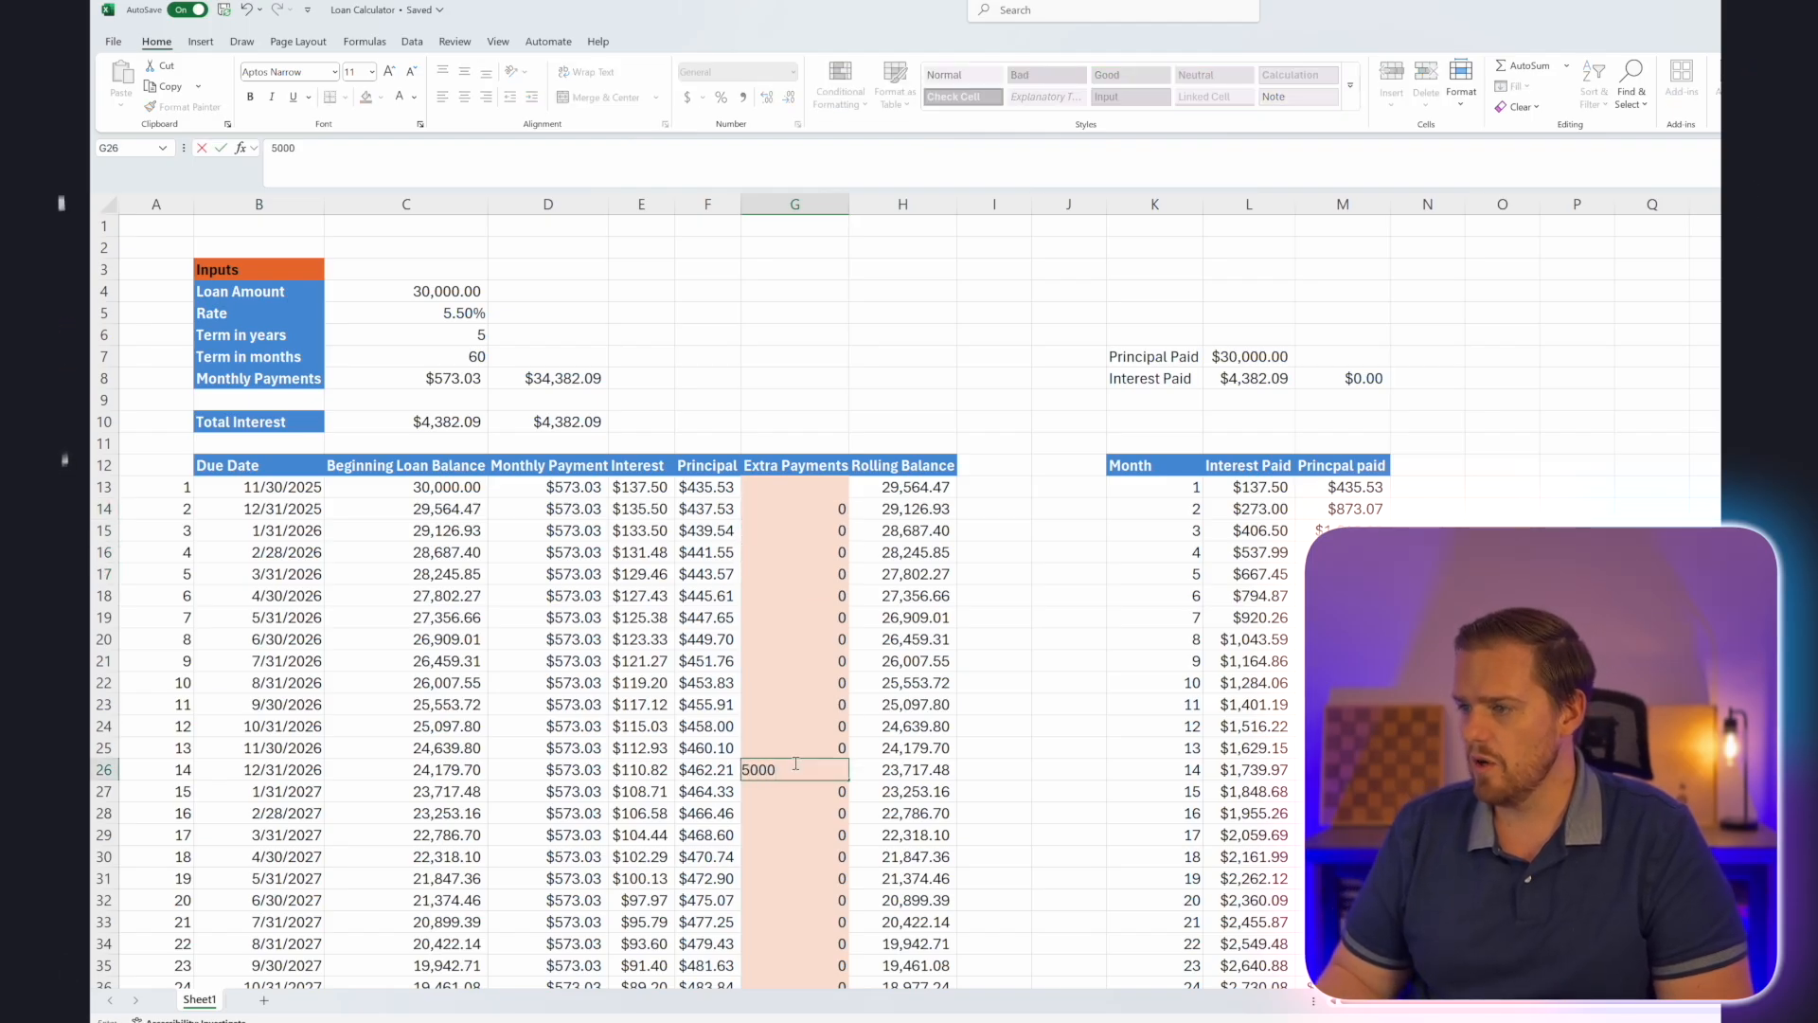
{"action": "key", "text": "Return"}
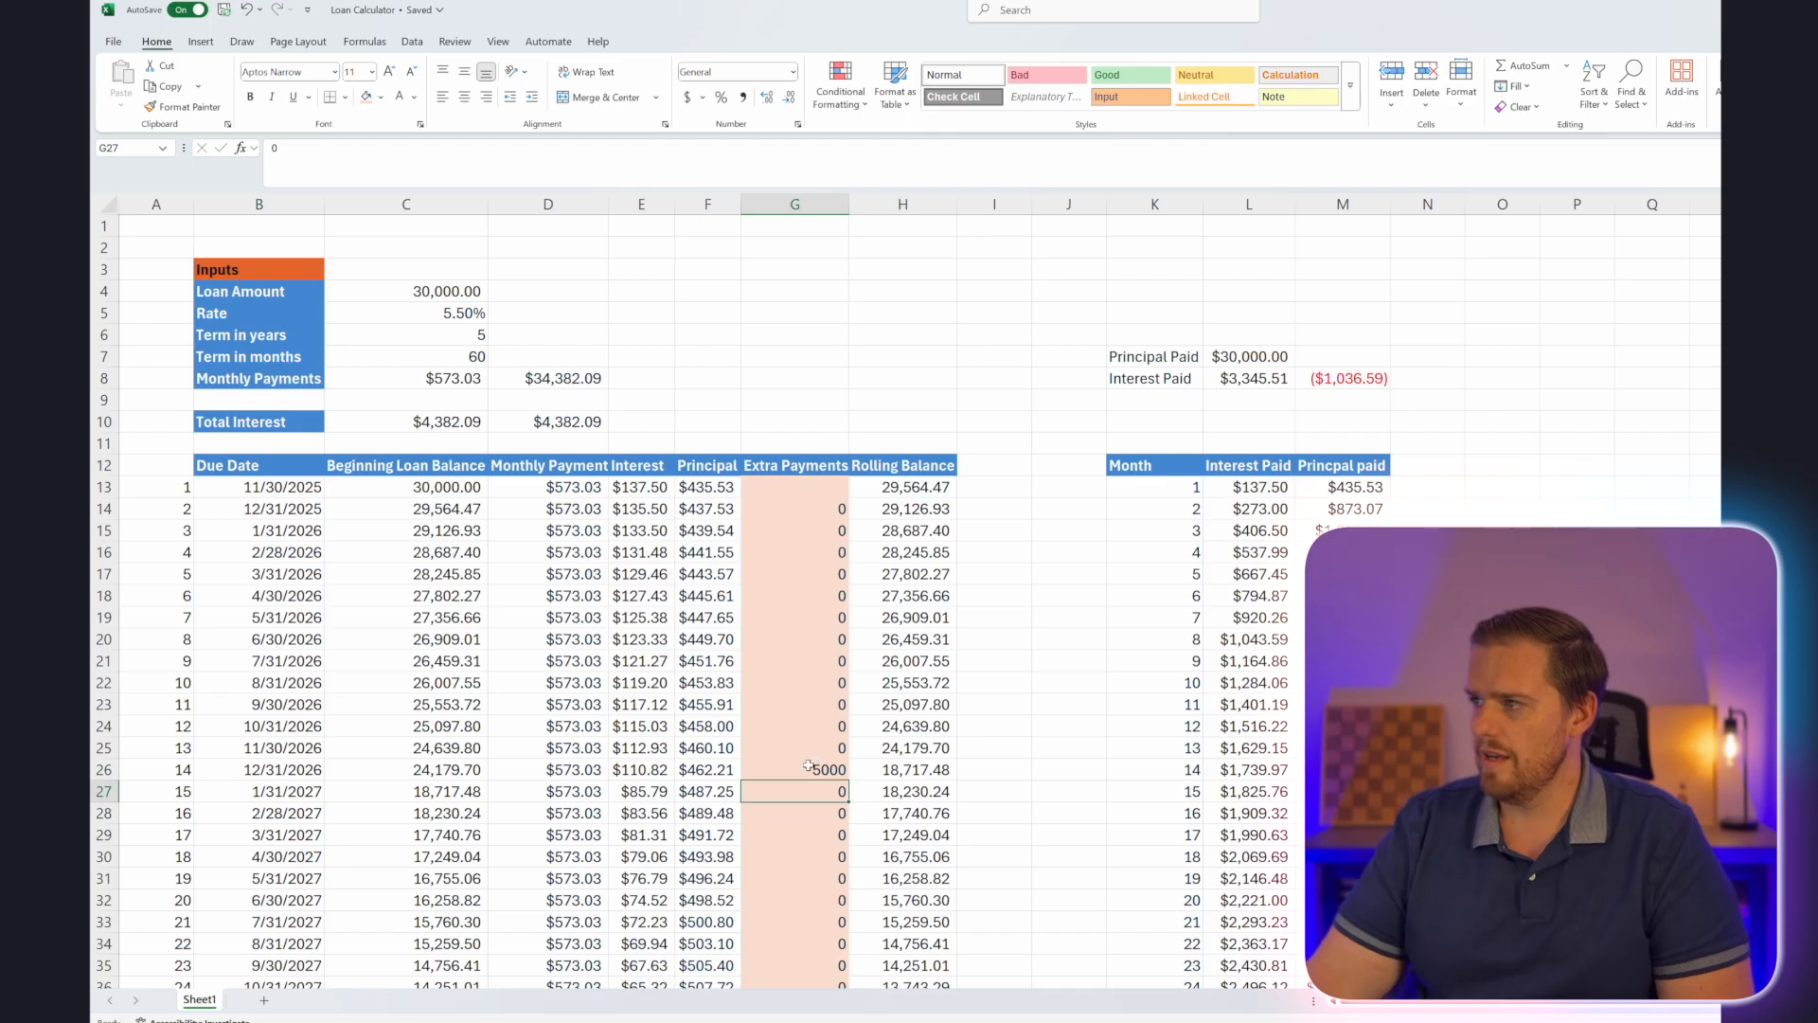
Enter an extra payment of 5000 for month 26 in G38, and select the month 40 row across both tables.
{"action": "scroll", "coordinate": [808, 765], "scroll_direction": "down", "scroll_amount": 1}
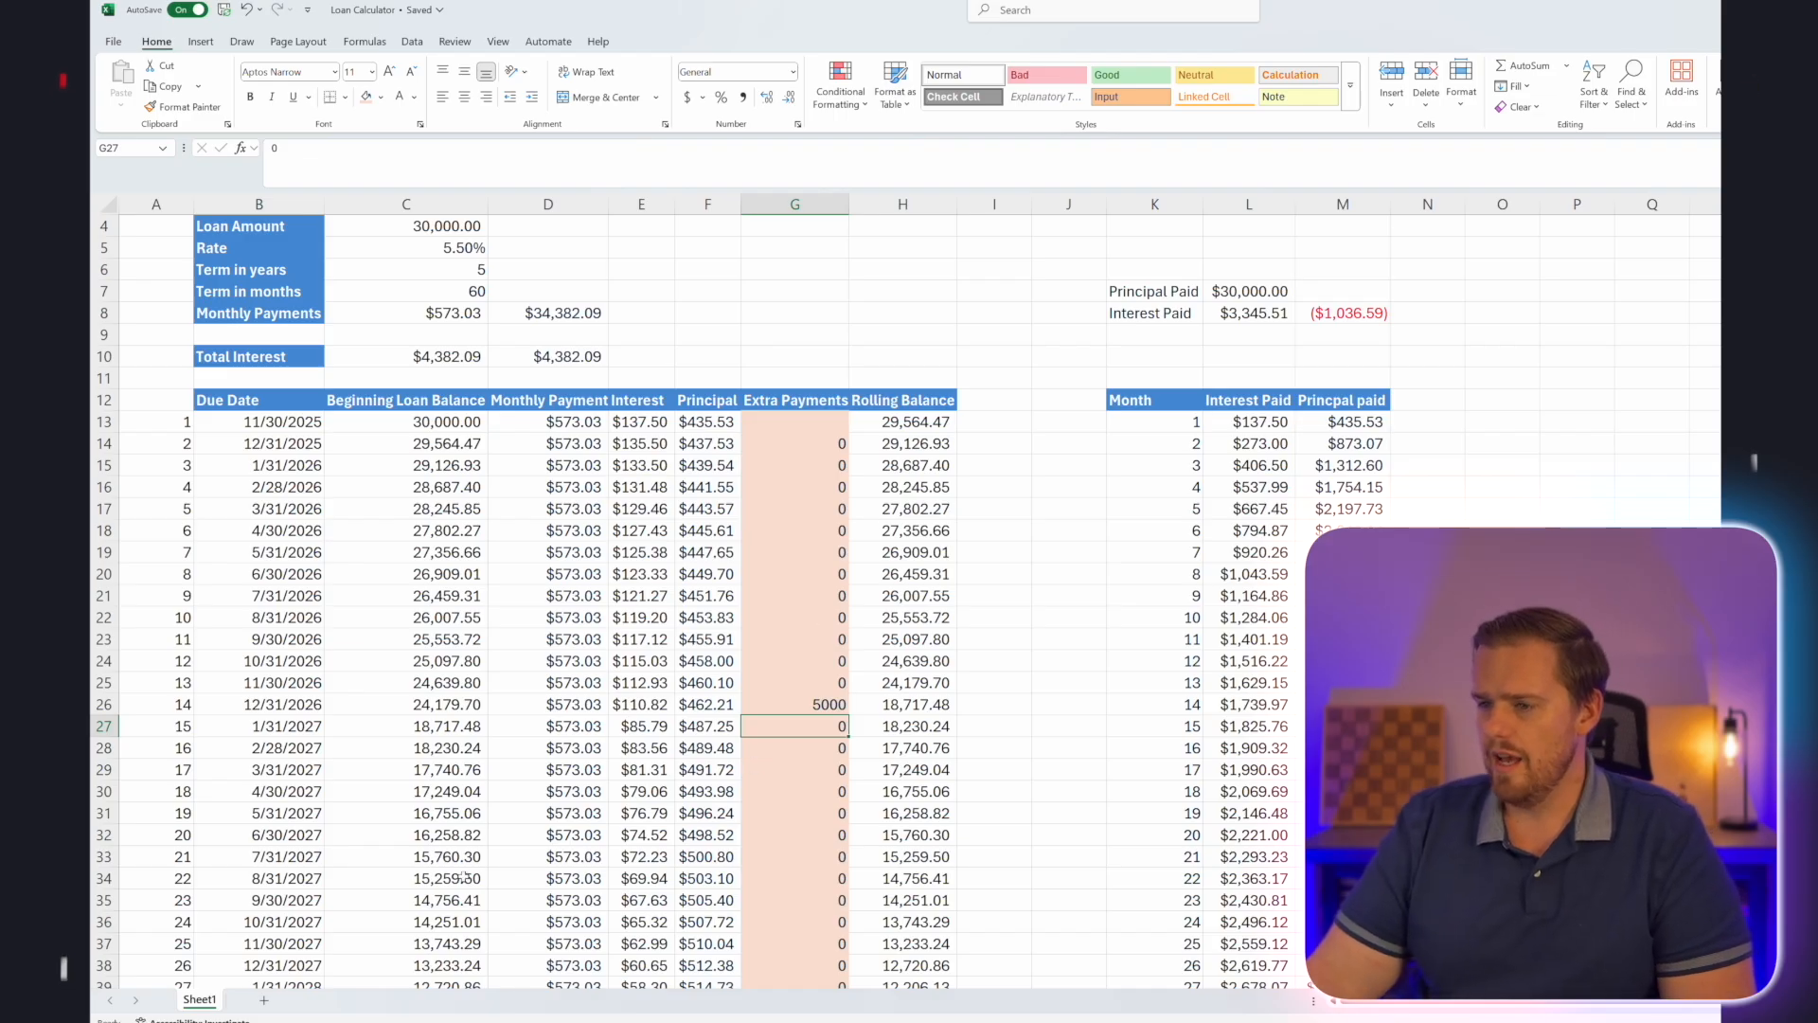
{"action": "left_click", "coordinate": [800, 967]}
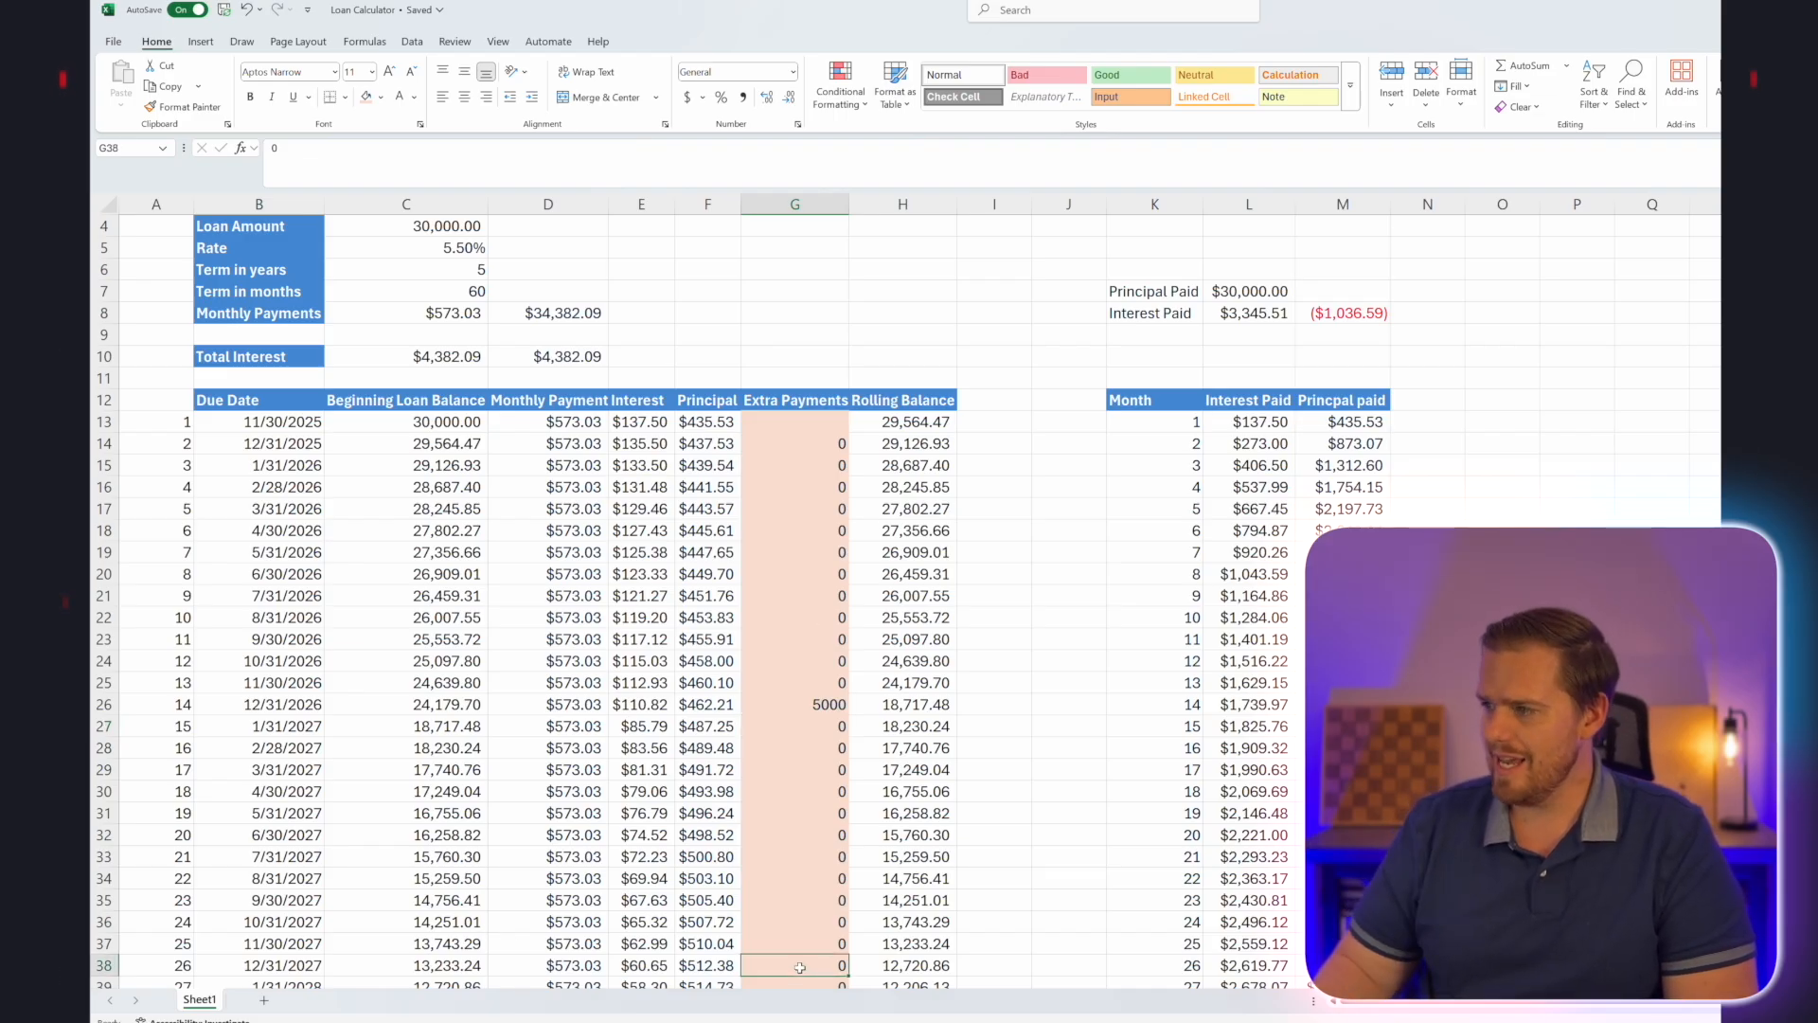
{"action": "type", "text": "5000"}
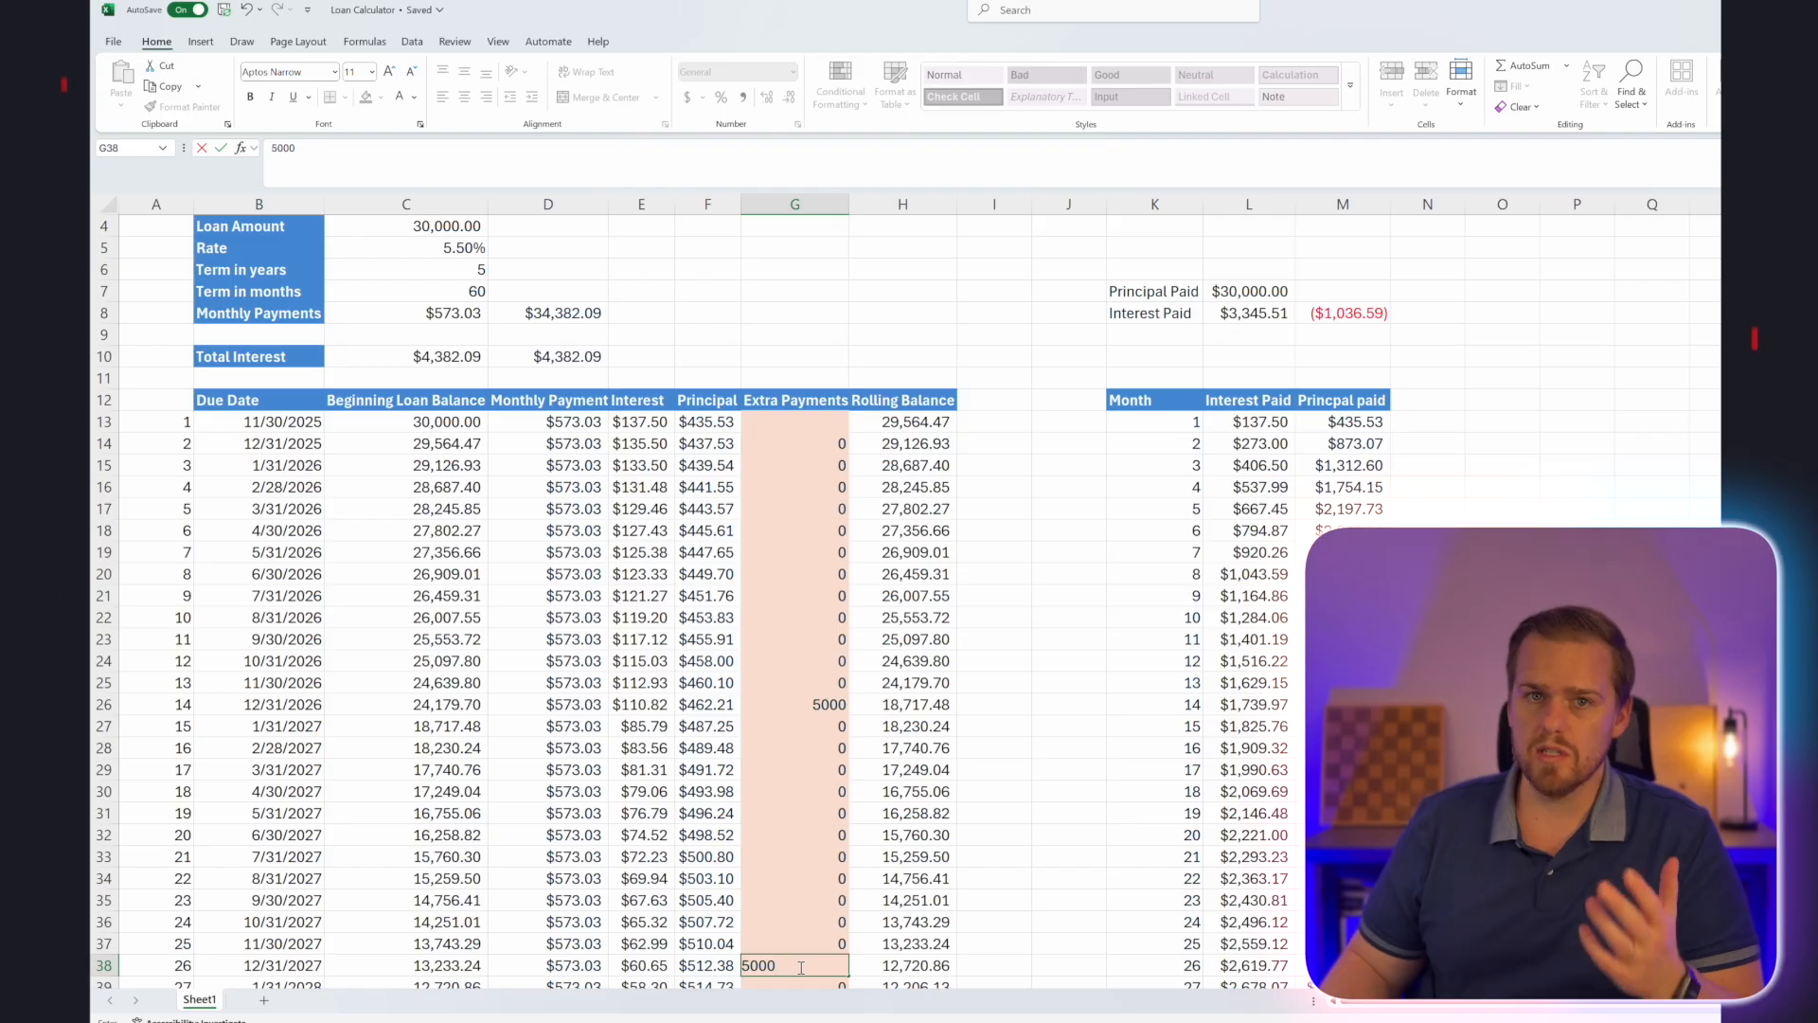
{"action": "key", "text": "Return"}
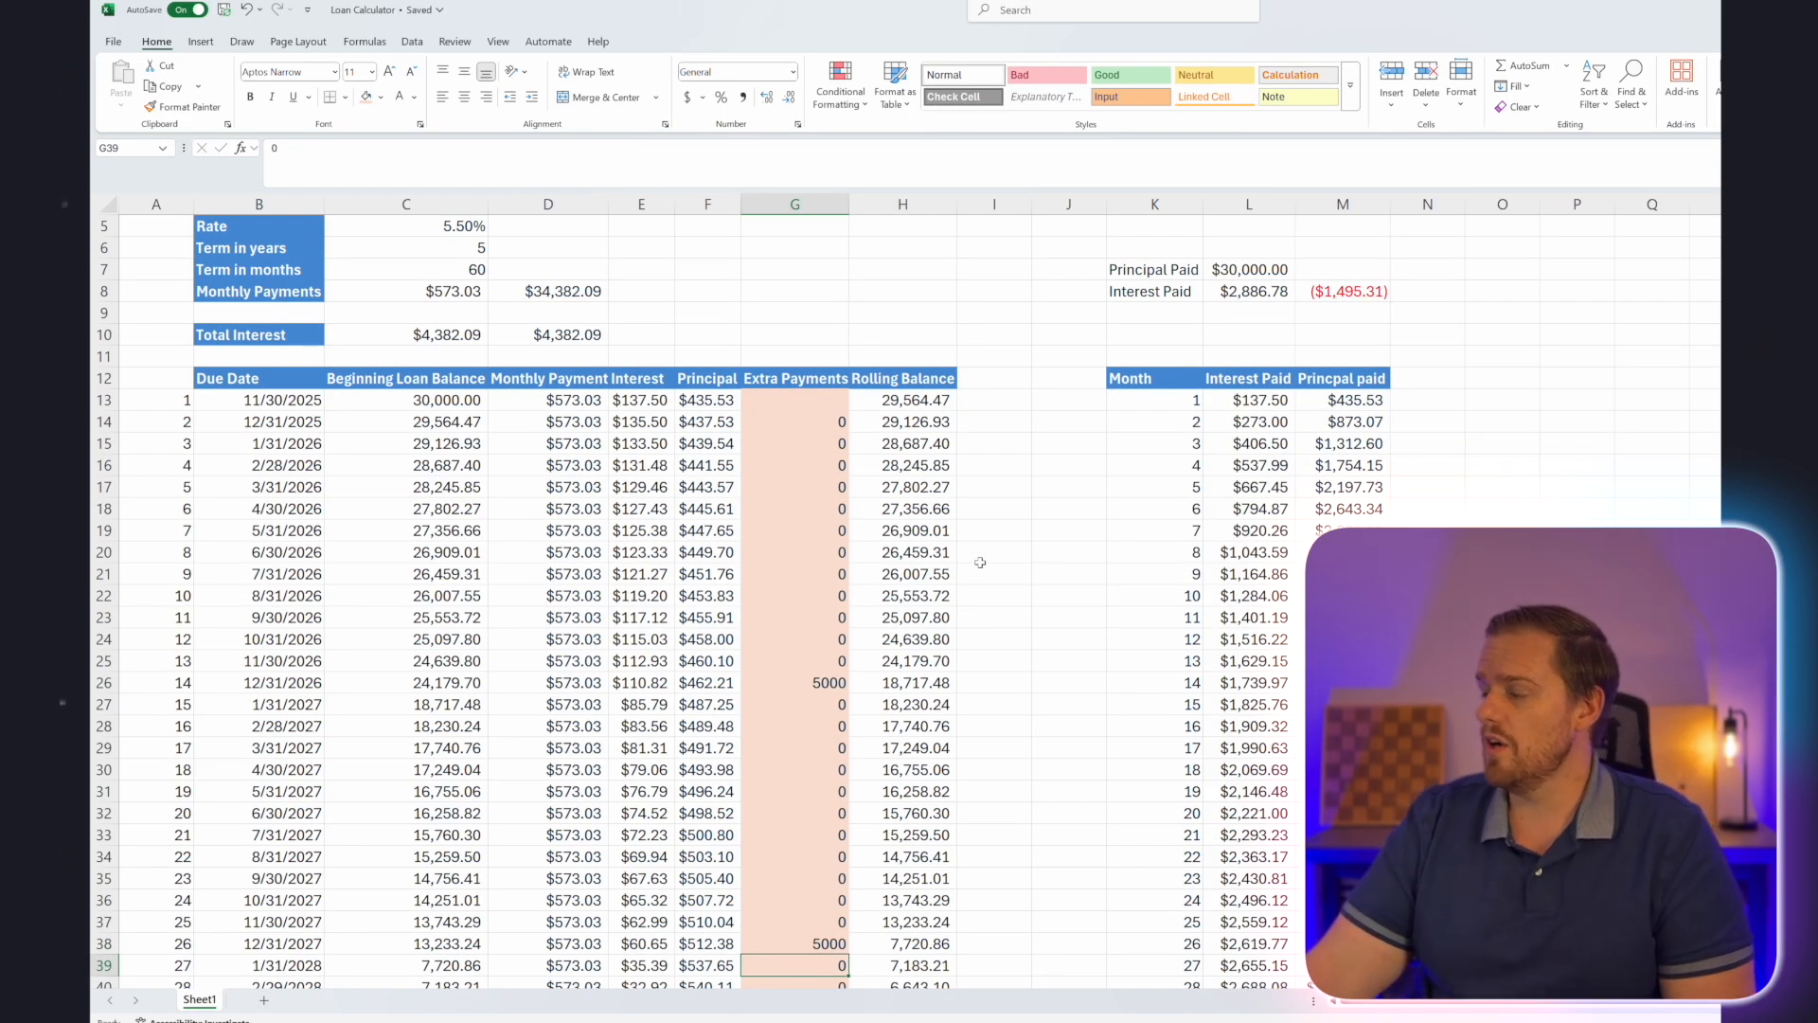
{"action": "scroll", "coordinate": [986, 557], "scroll_direction": "down", "scroll_amount": 7}
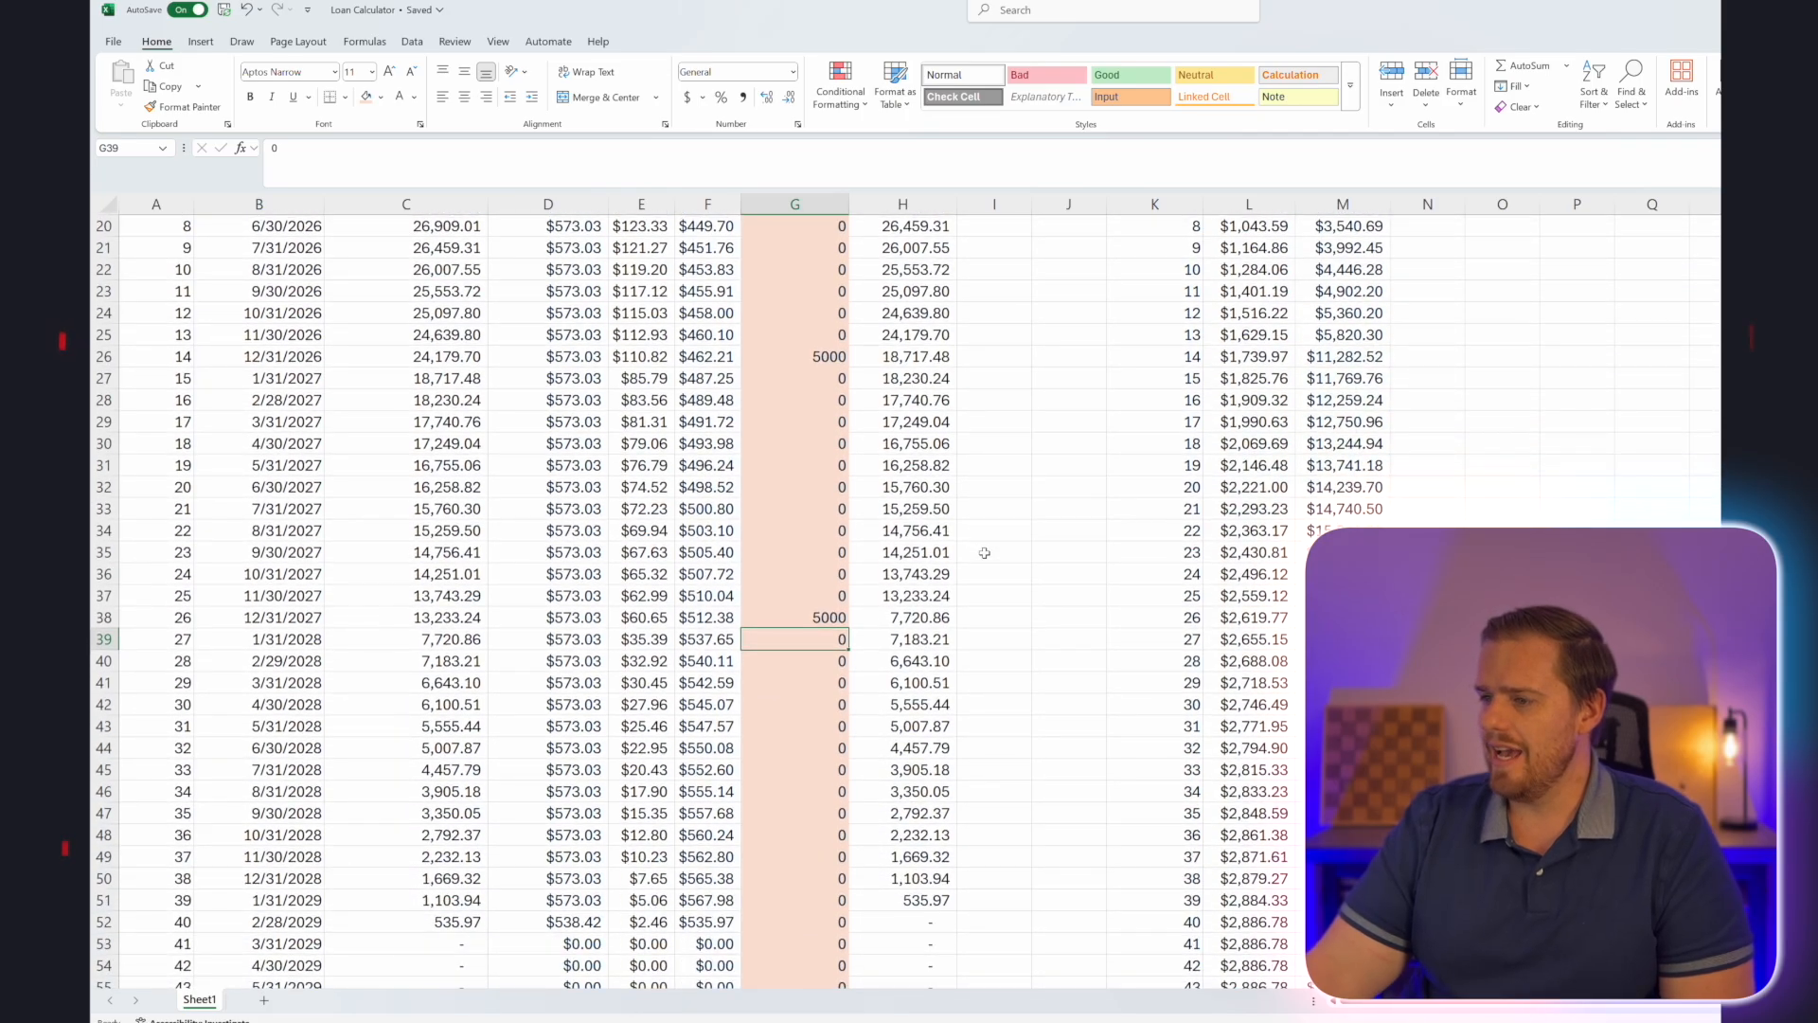
{"action": "left_click_drag", "start_coordinate": [194, 793], "coordinate": [1427, 791]}
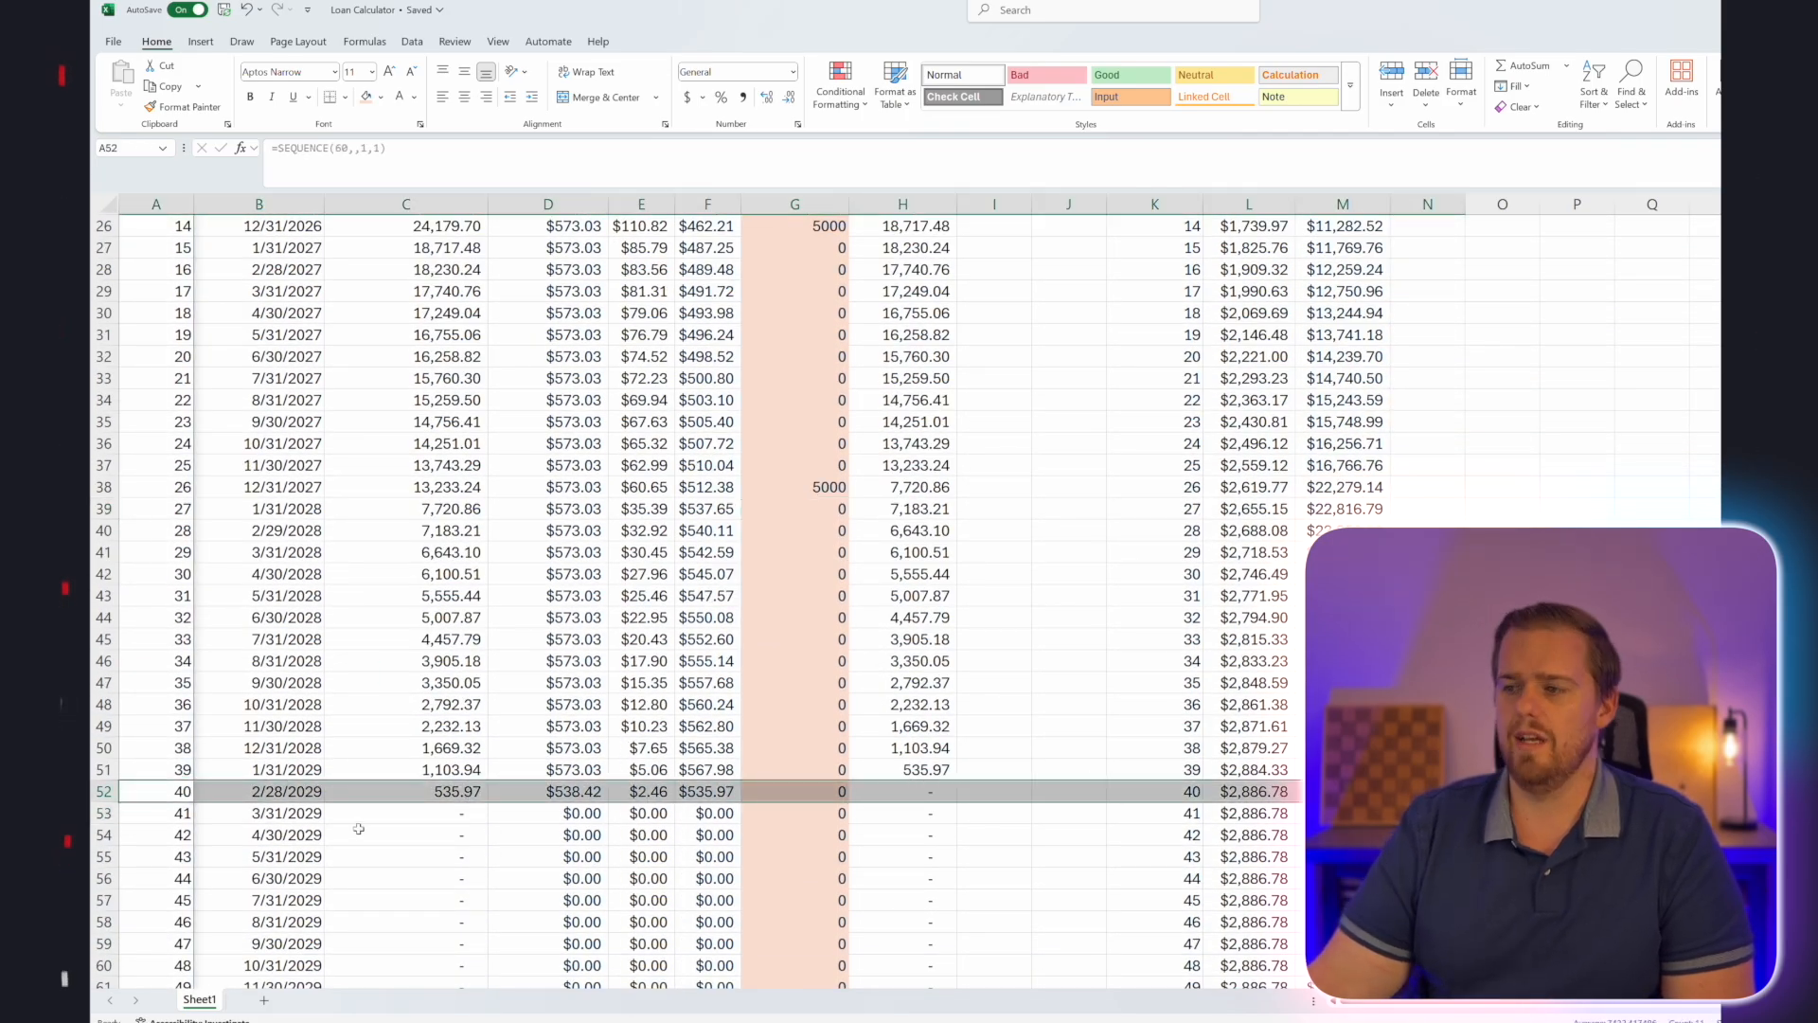